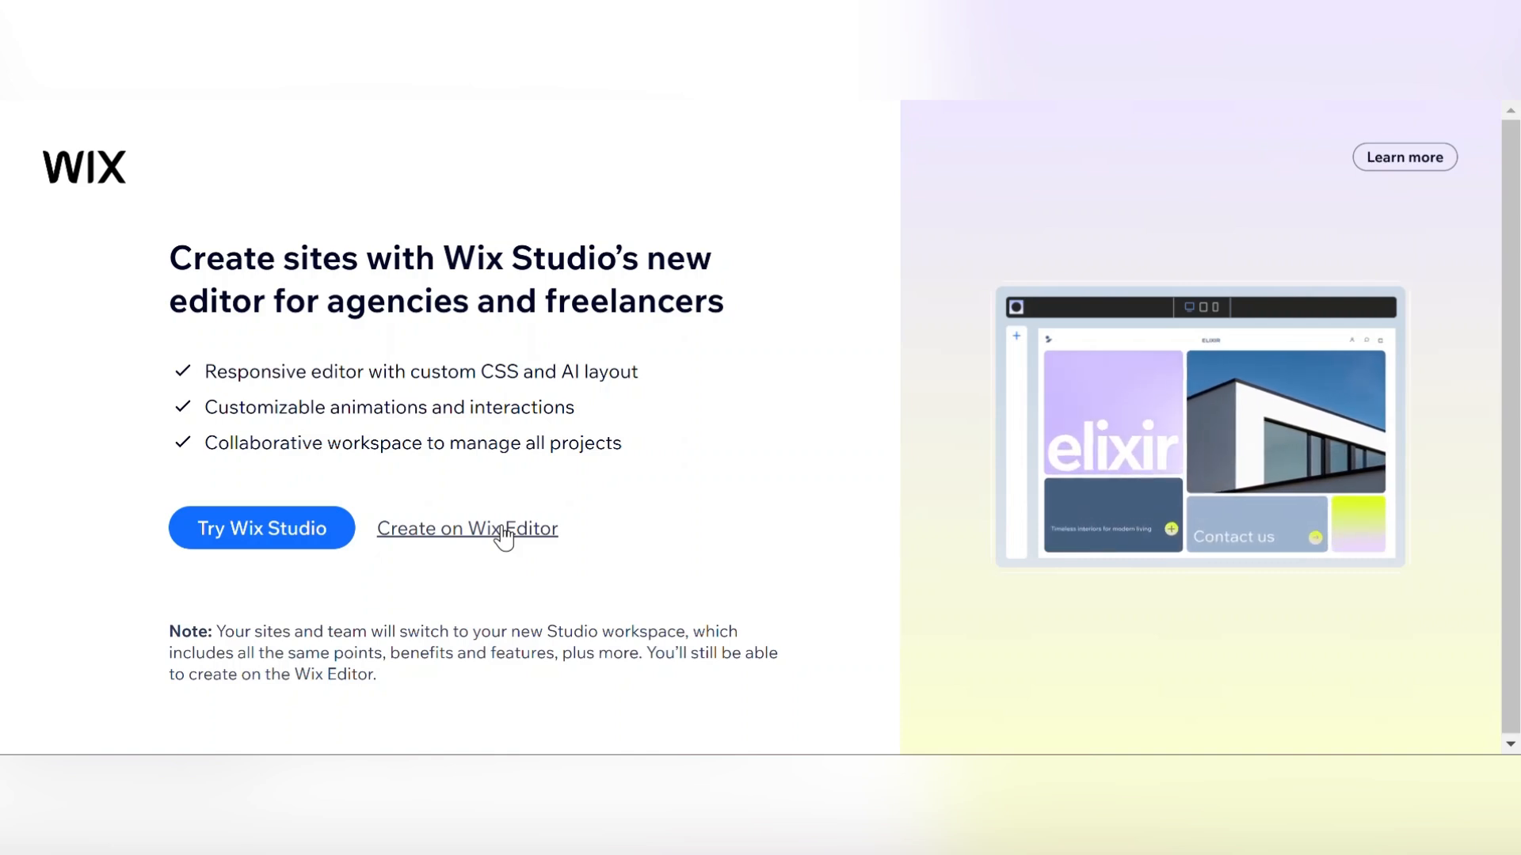
Choose to create on the Wix Editor and start the AI setup chat.
{"action": "left_click", "coordinate": [502, 529]}
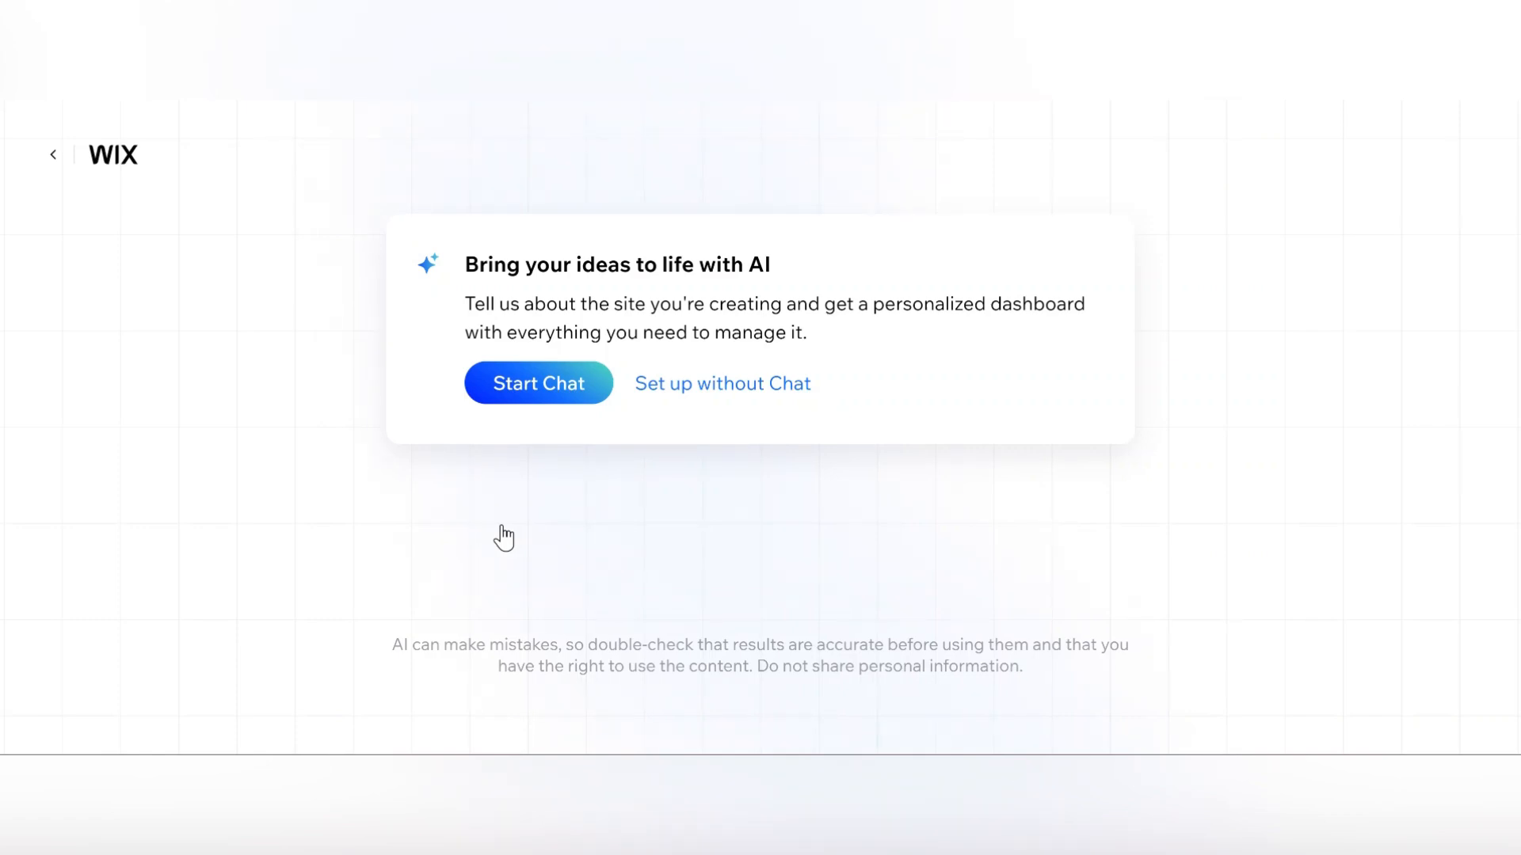
{"action": "left_click", "coordinate": [553, 396]}
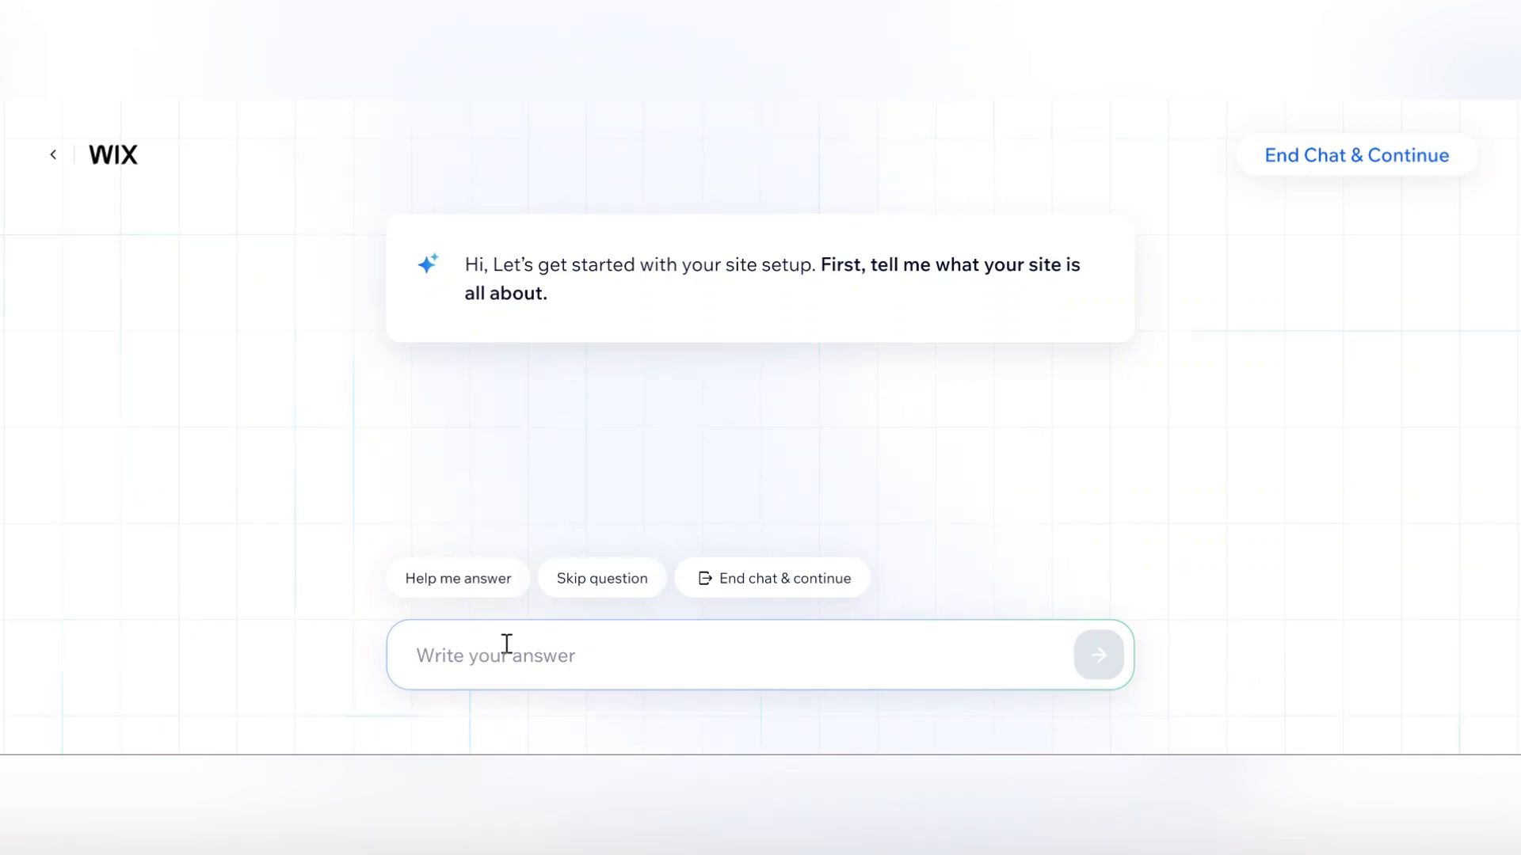
Answer what the site is about: an e-commerce store for t-shirts and accessories, with customer-information forms and print on demand, and send it.
{"action": "type", "text": "I wan"}
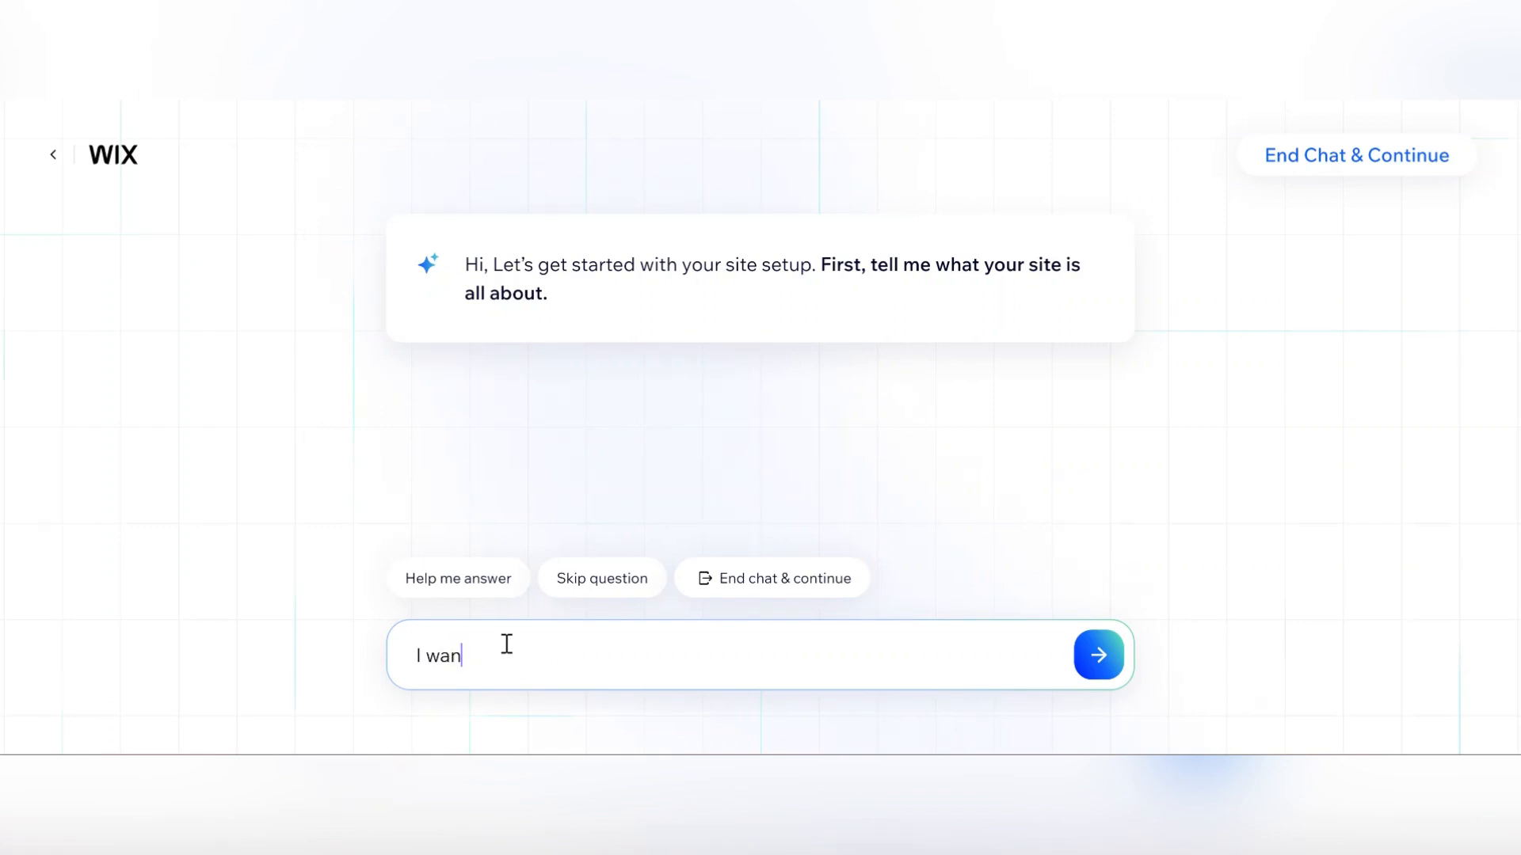
{"action": "type", "text": "t a e-commerce store where I will be providing "}
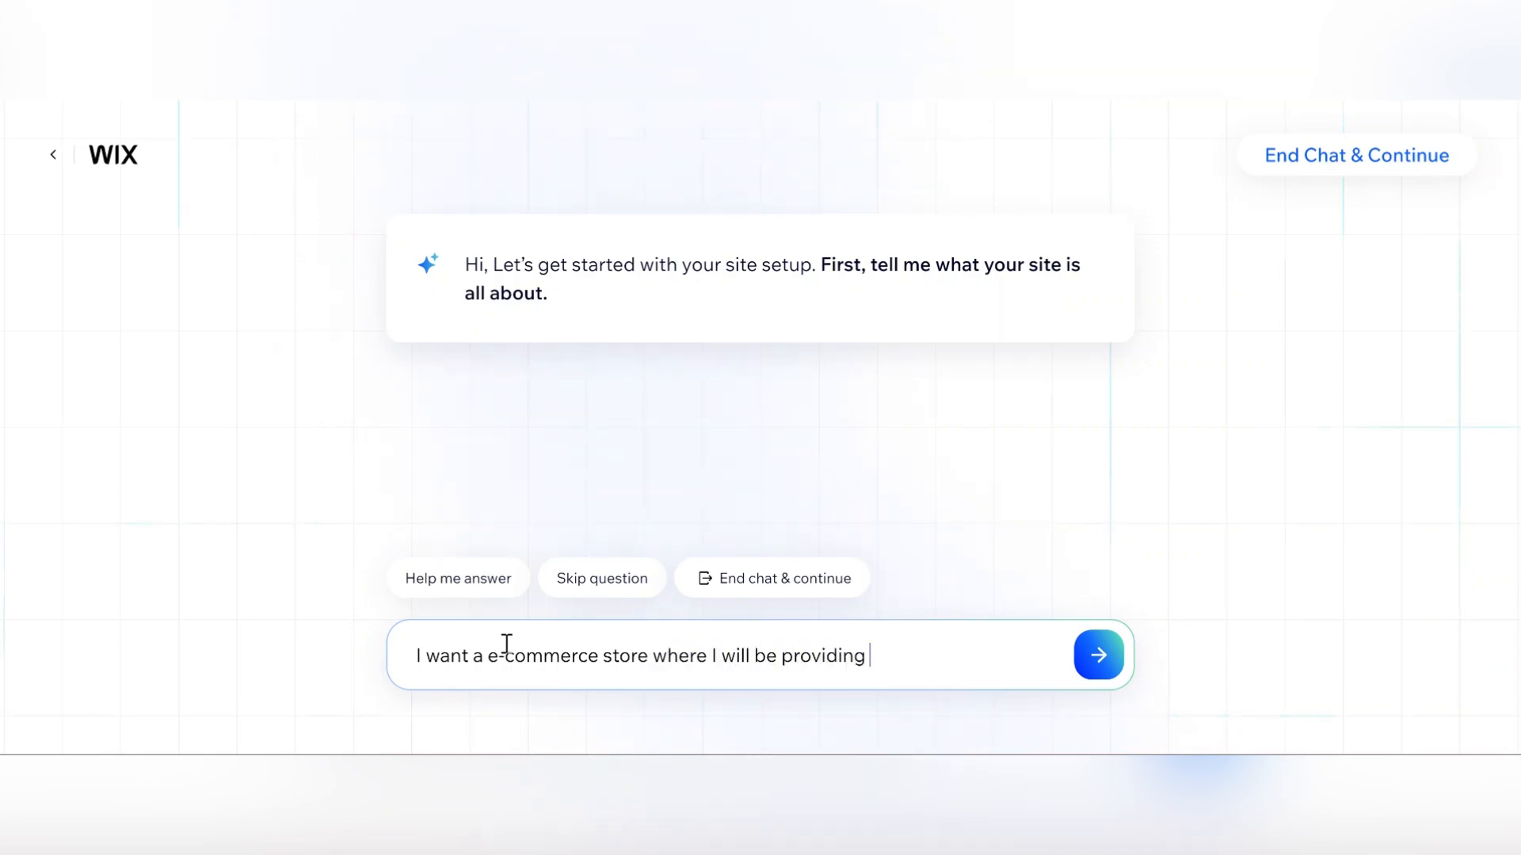
{"action": "type", "text": "th"}
{"action": "key", "text": "BackSpace"}
{"action": "type", "text": "-shirts and "}
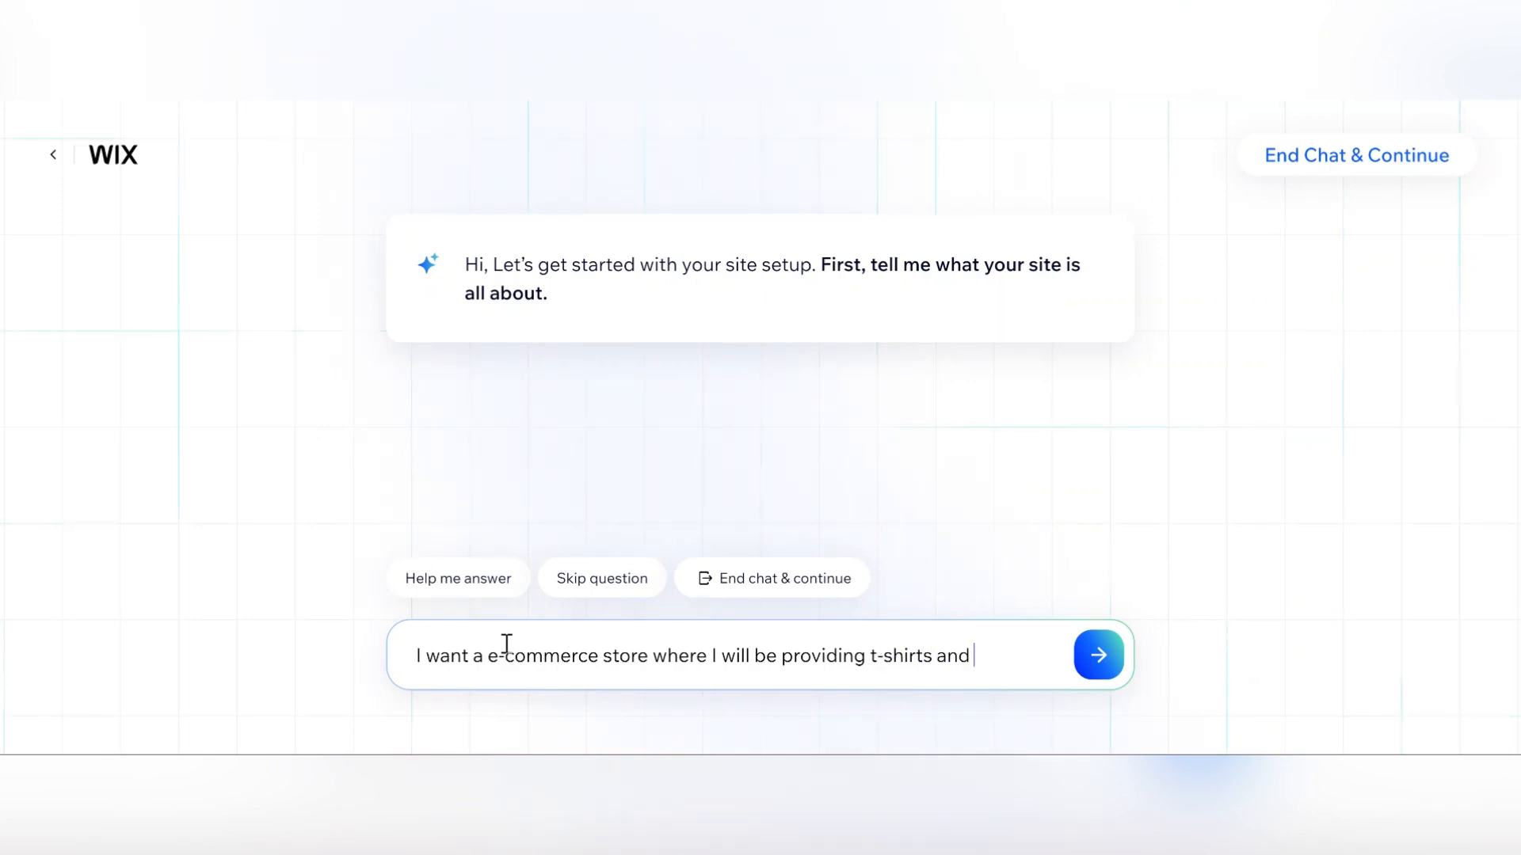
{"action": "type", "text": "accessoir"}
{"action": "key", "text": "BackSpace"}
{"action": "key", "text": "BackSpace"}
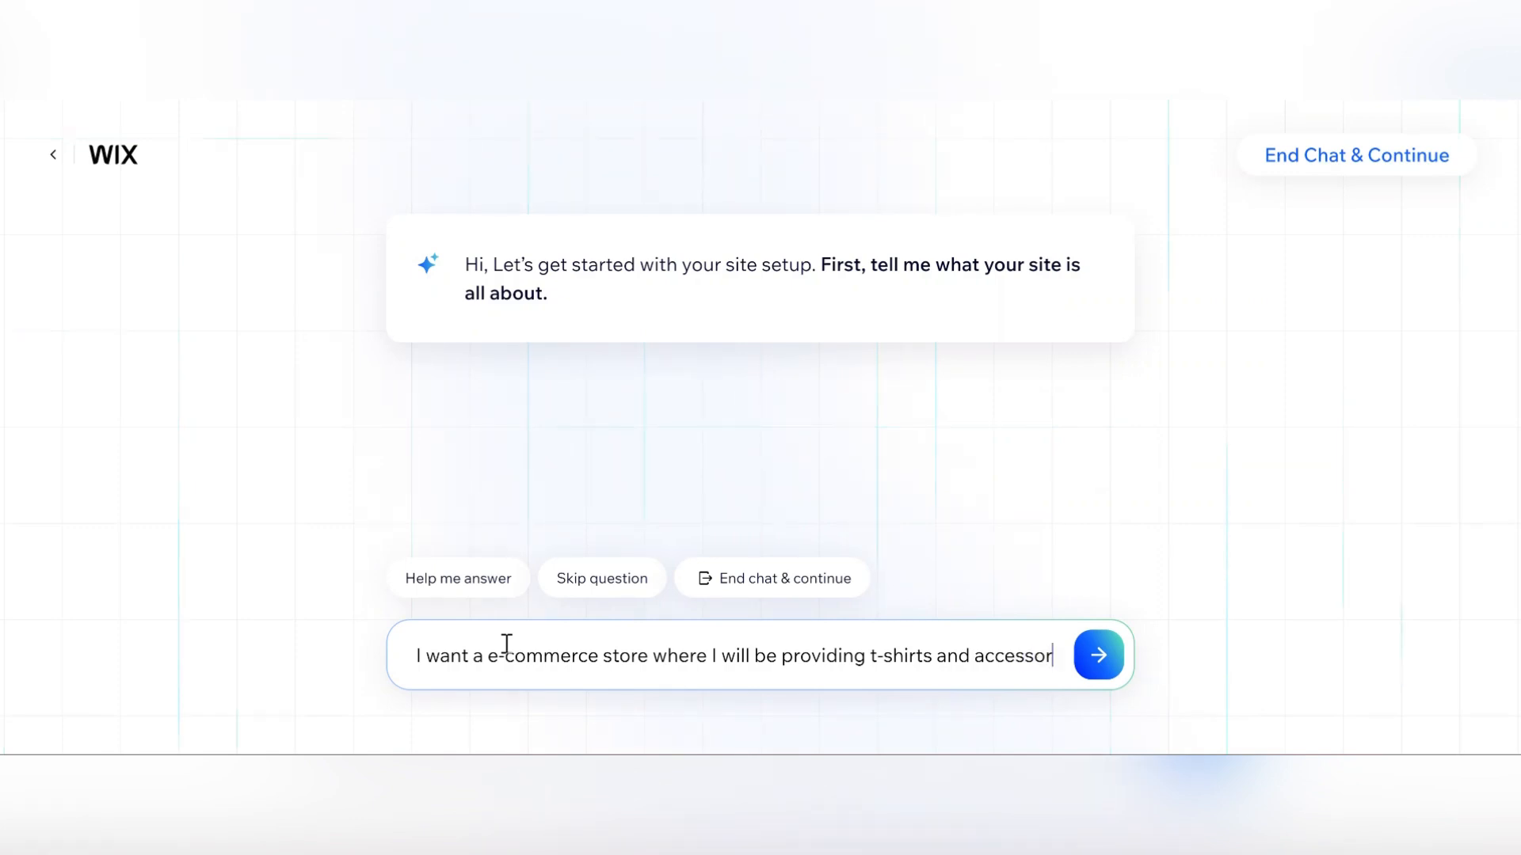
{"action": "type", "text": "ries. I"}
{"action": "type", "text": " would l"}
{"action": "type", "text": "ike to have"}
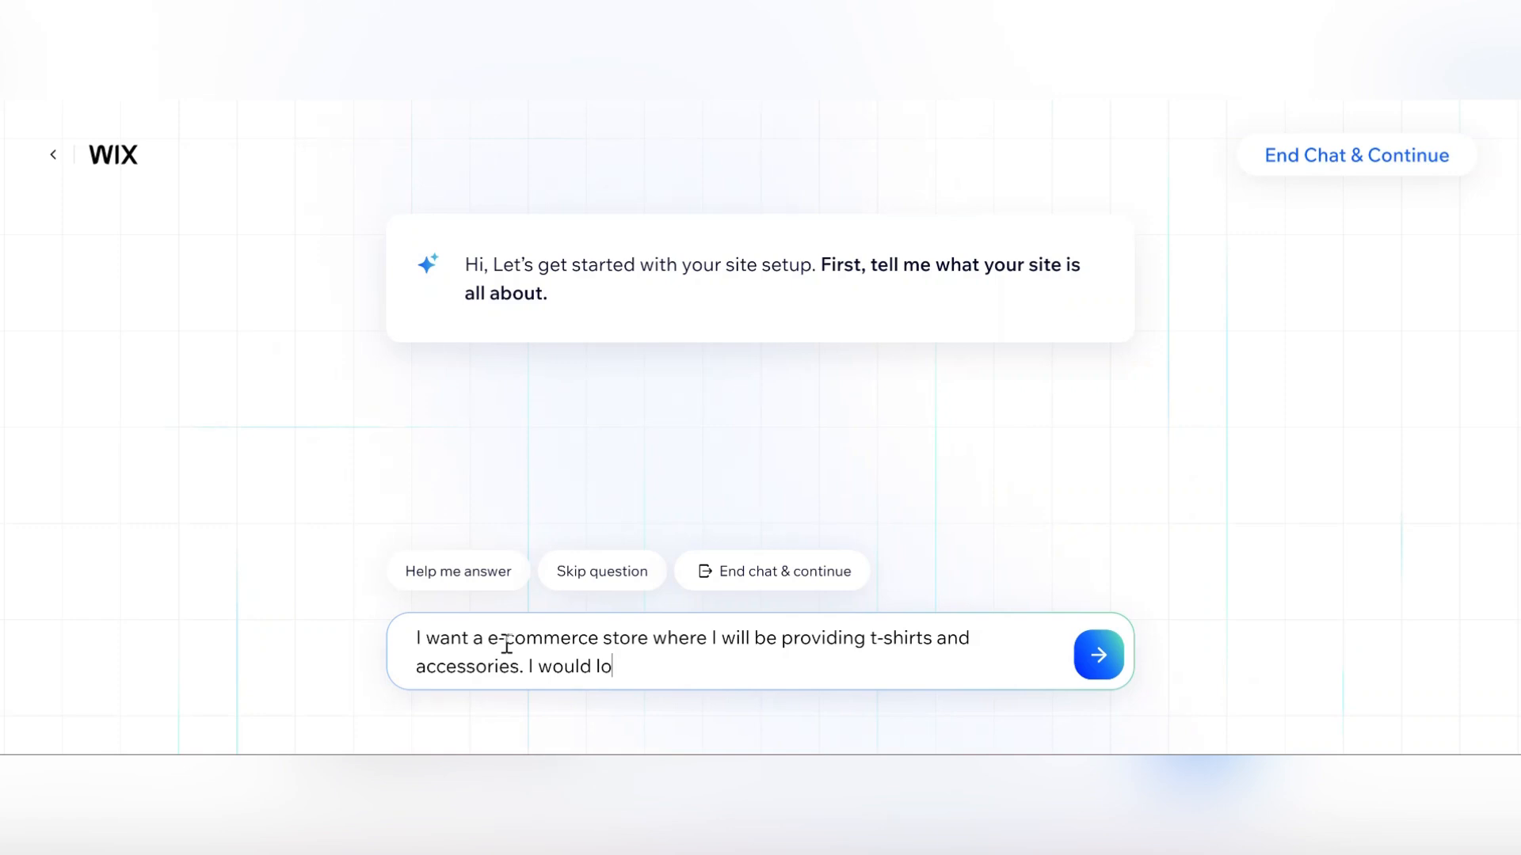
{"action": "type", "text": " forms set up "}
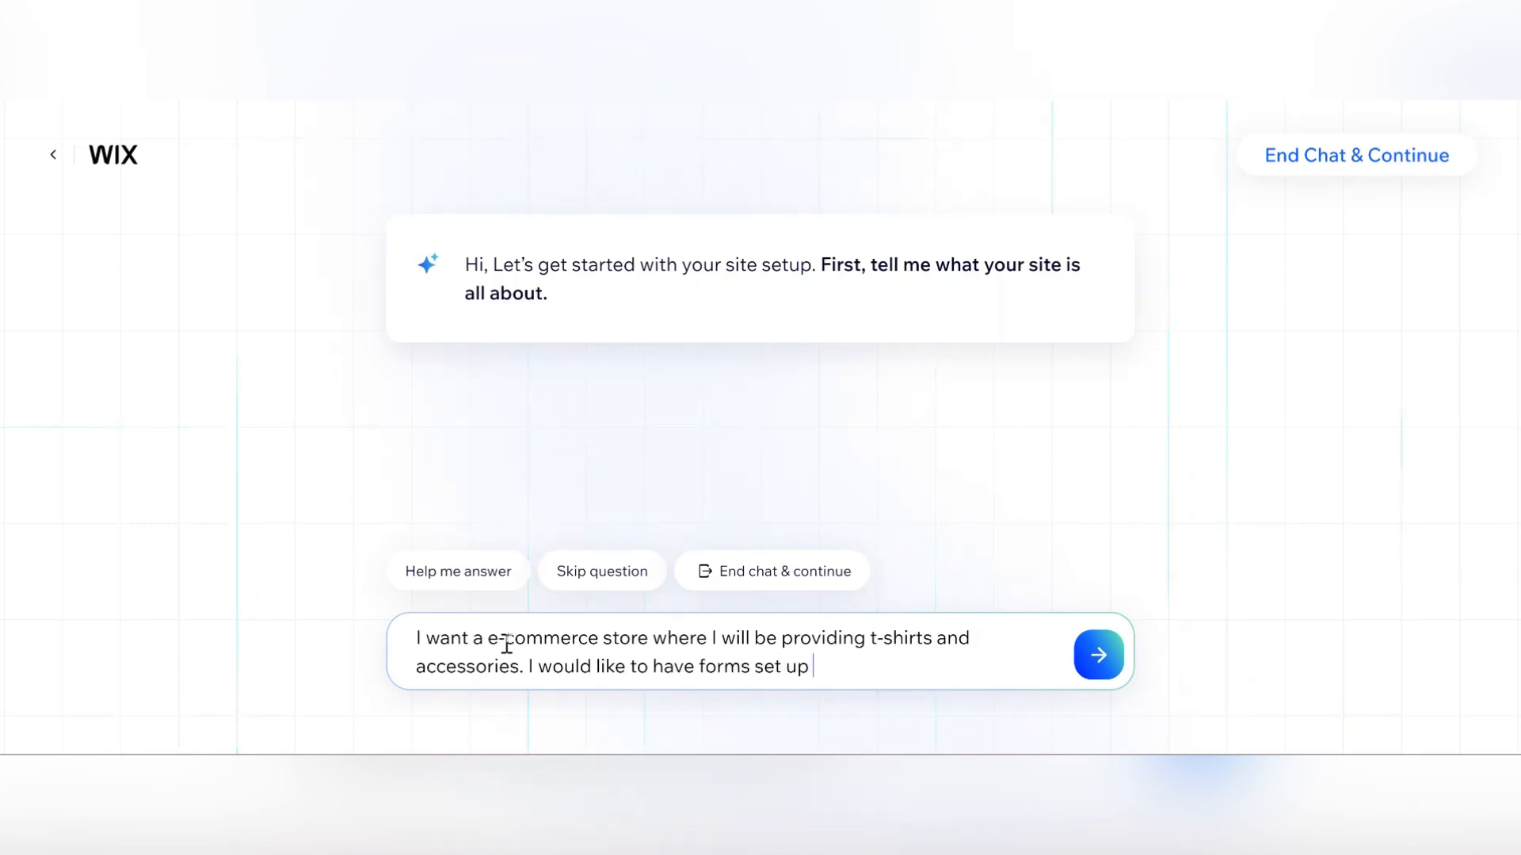
{"action": "type", "text": "so I can collect my cu"}
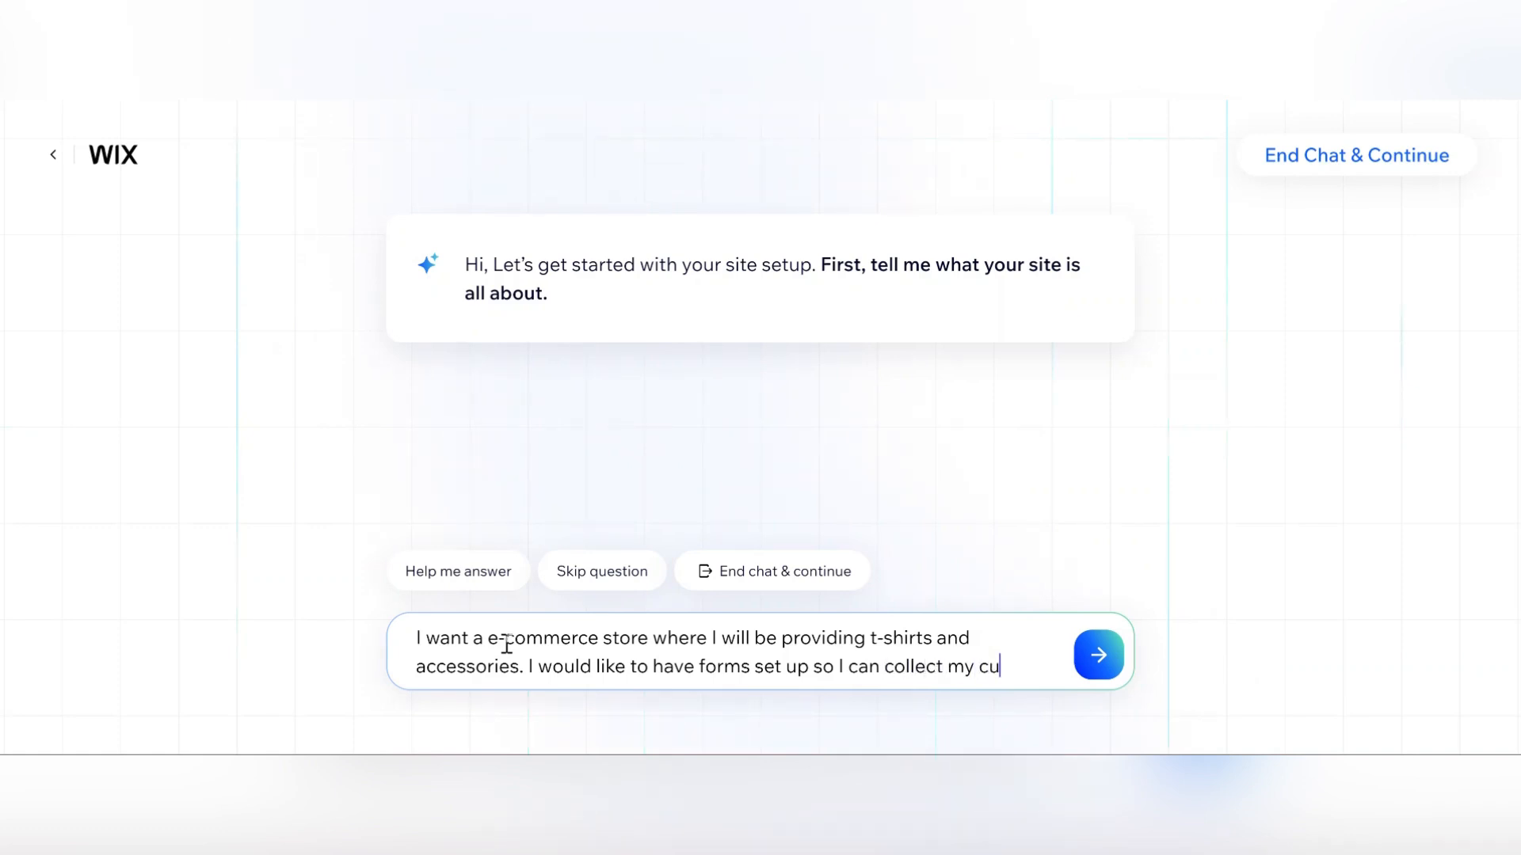
{"action": "type", "text": "stomers informatioj"}
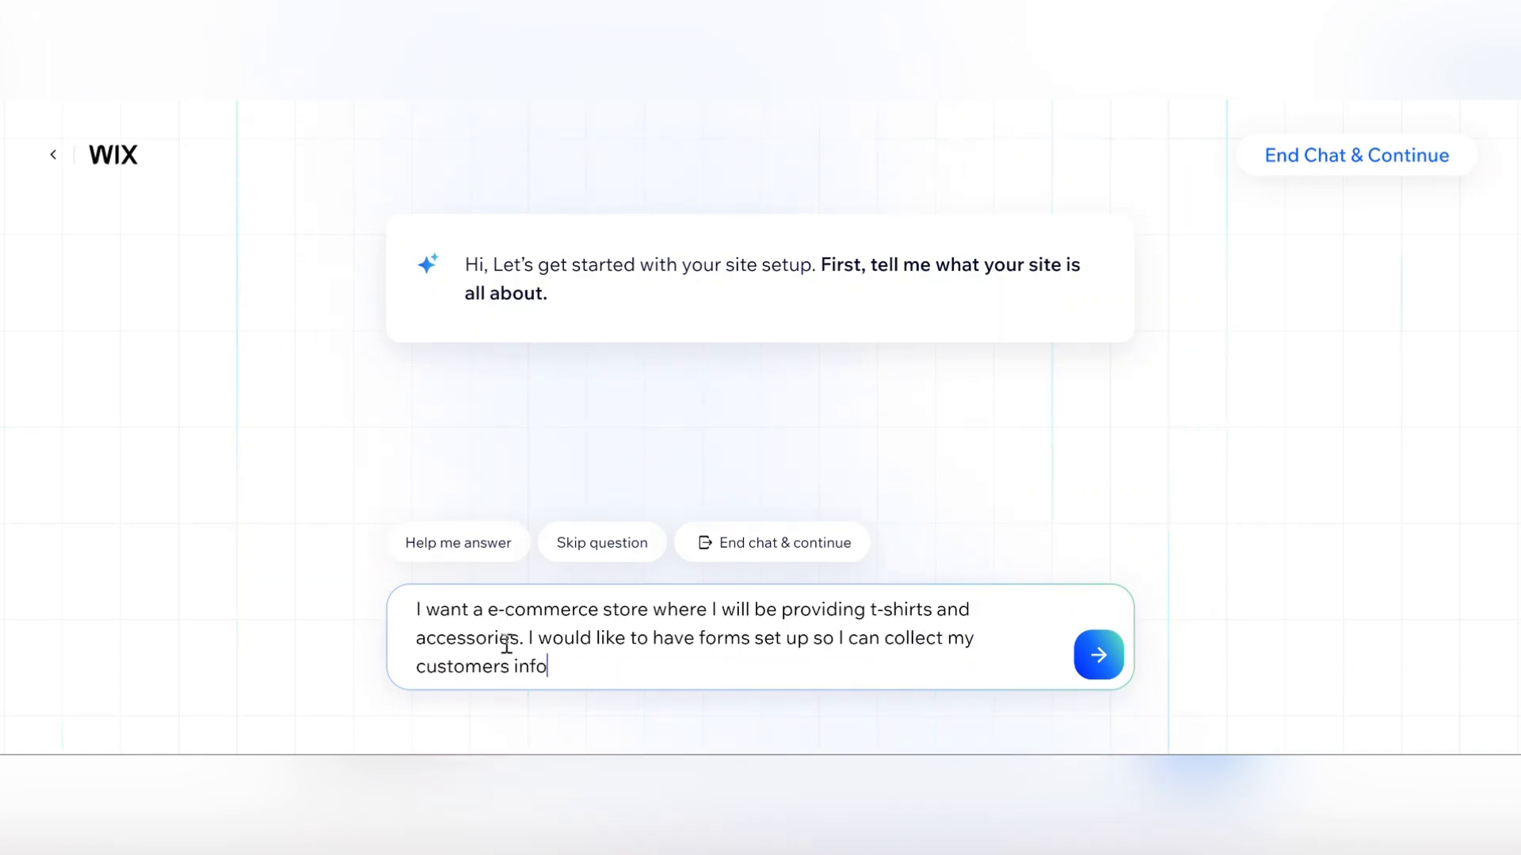
{"action": "key", "text": "BackSpace"}
{"action": "key", "text": "BackSpace"}
{"action": "type", "text": "n"}
{"action": "key", "text": "BackSpace"}
{"action": "type", "text": "on. I do n"}
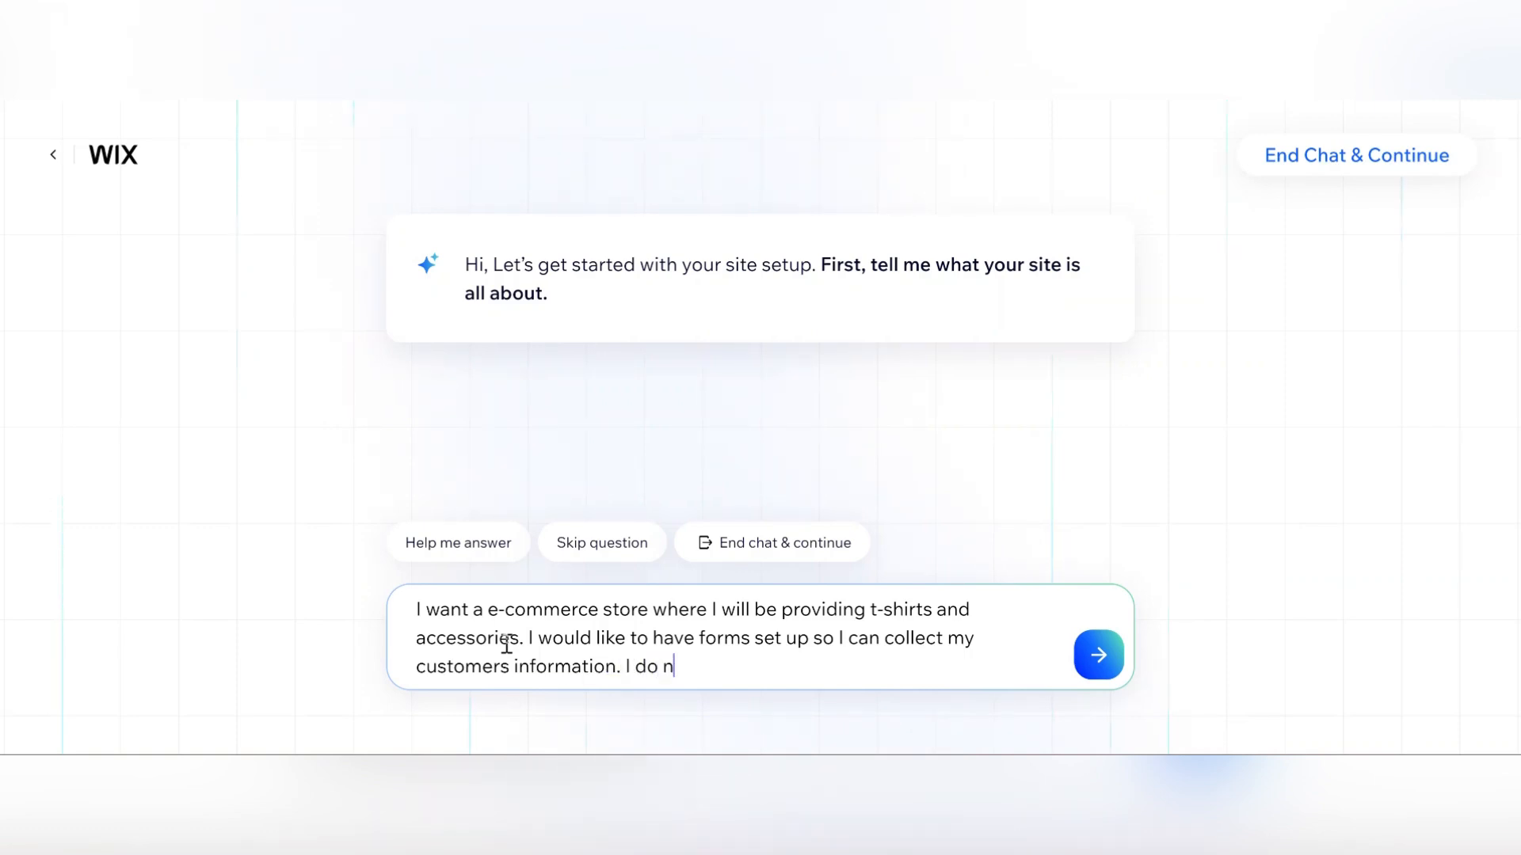
{"action": "type", "text": "ot have a scr"}
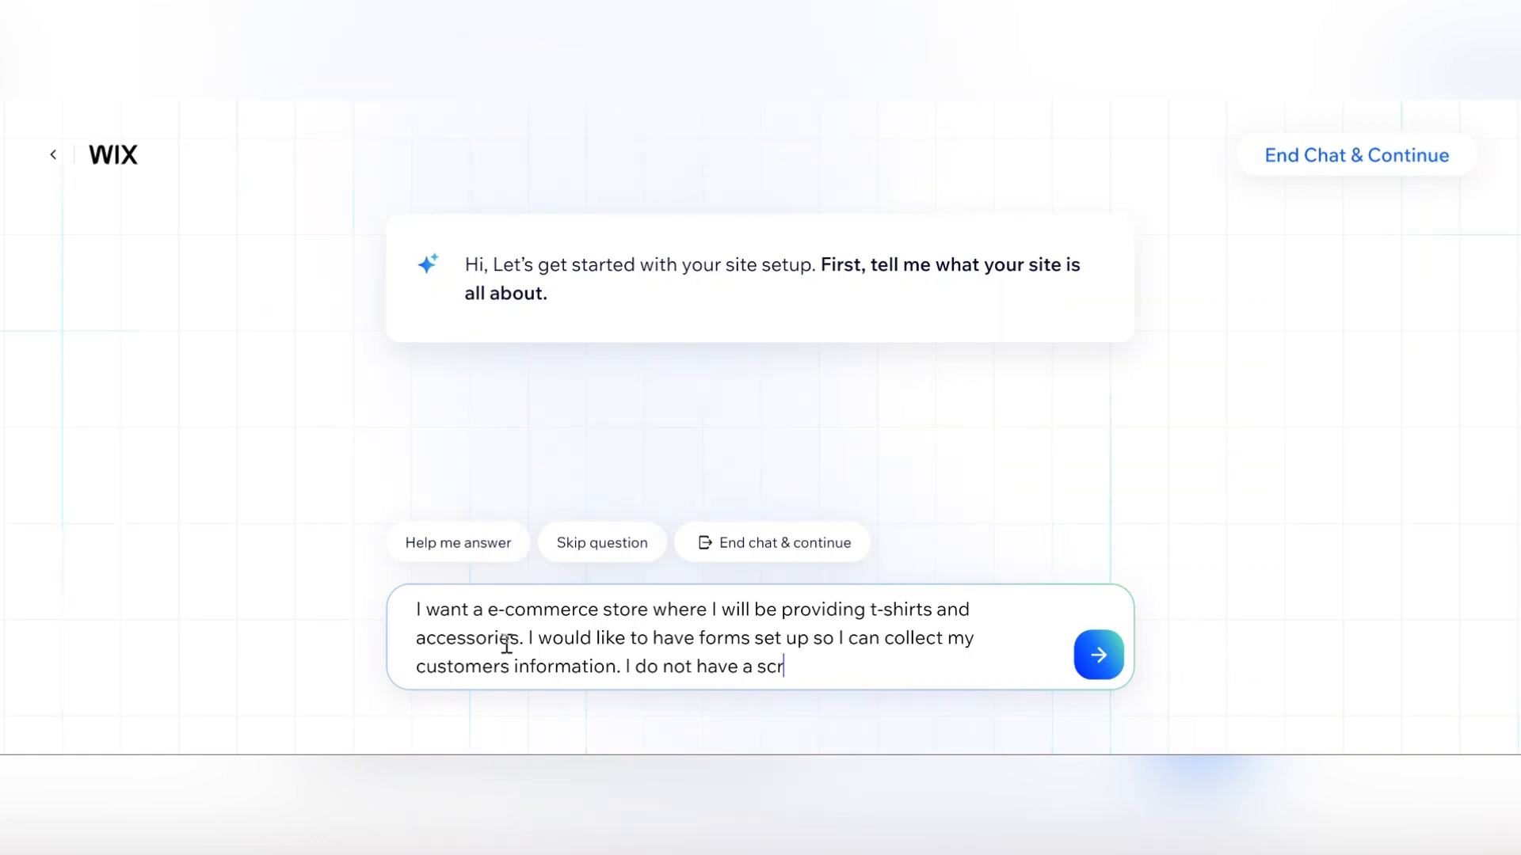
{"action": "type", "text": "een printer so I"}
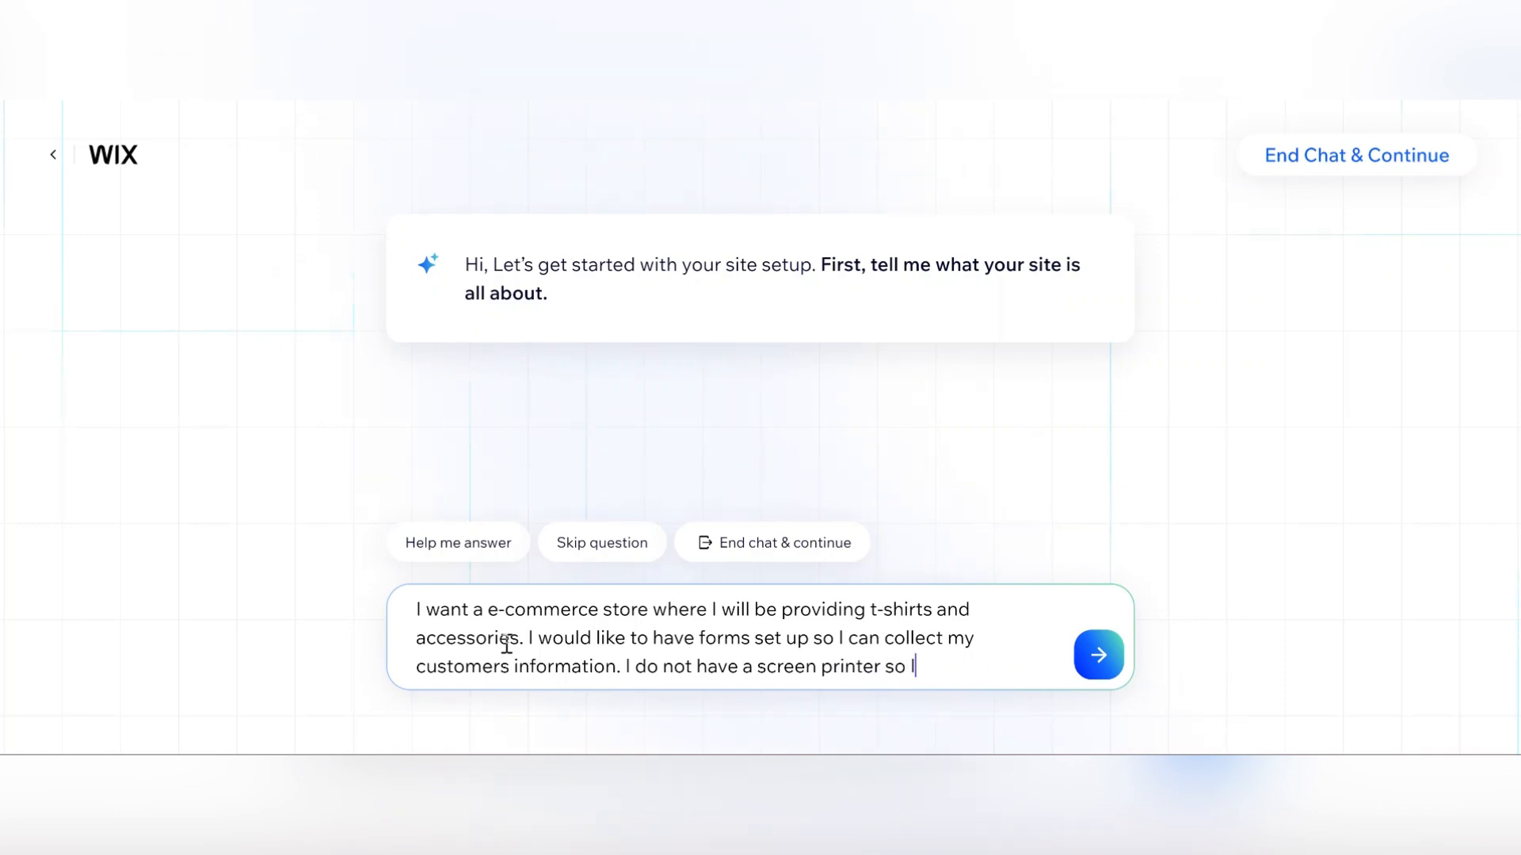
{"action": "type", "text": " will need to us"}
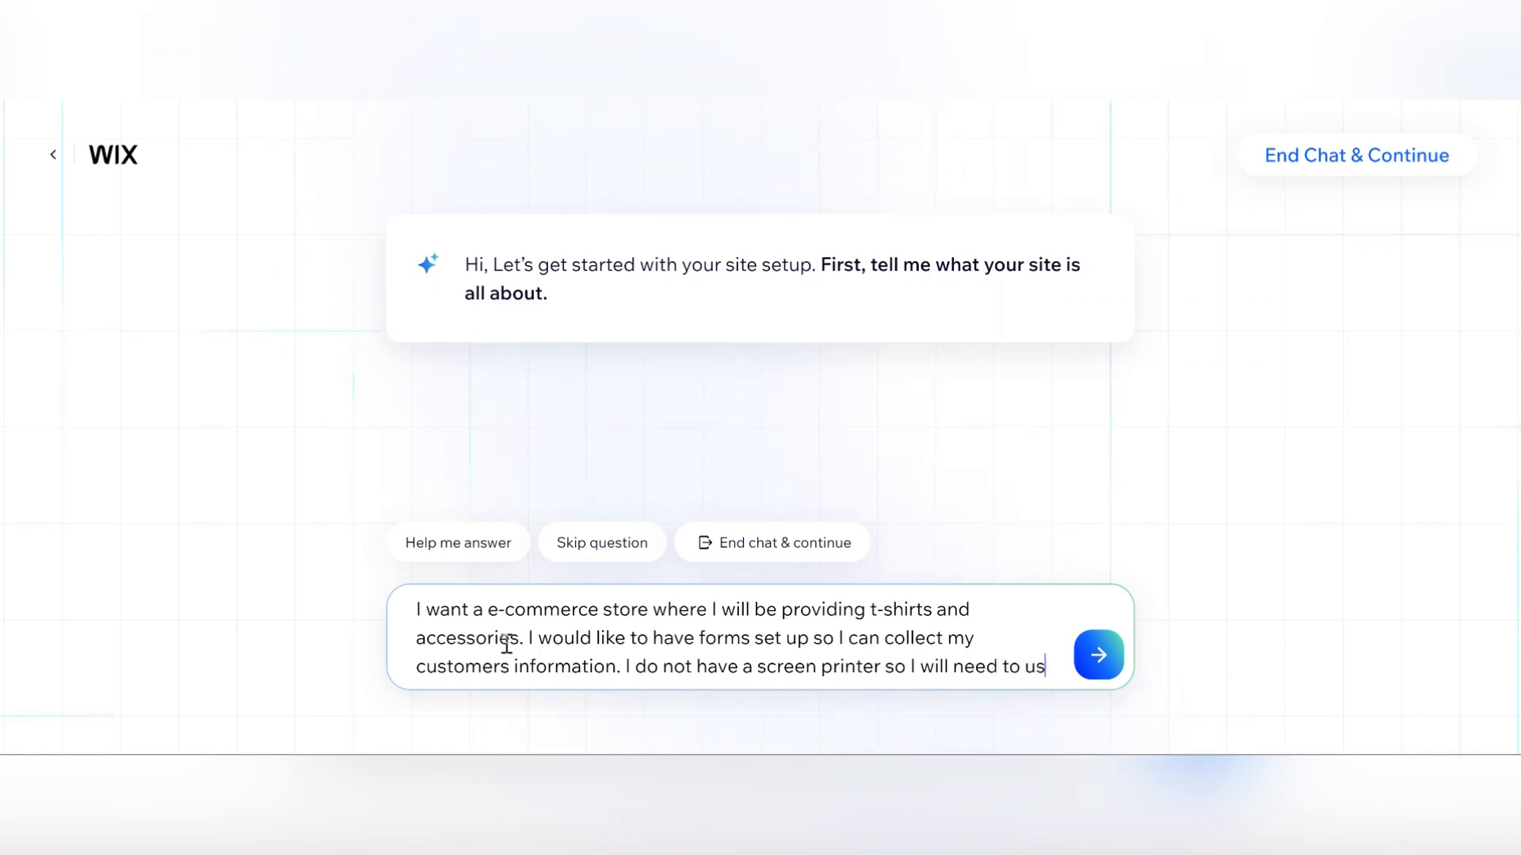
{"action": "type", "text": "e print on "}
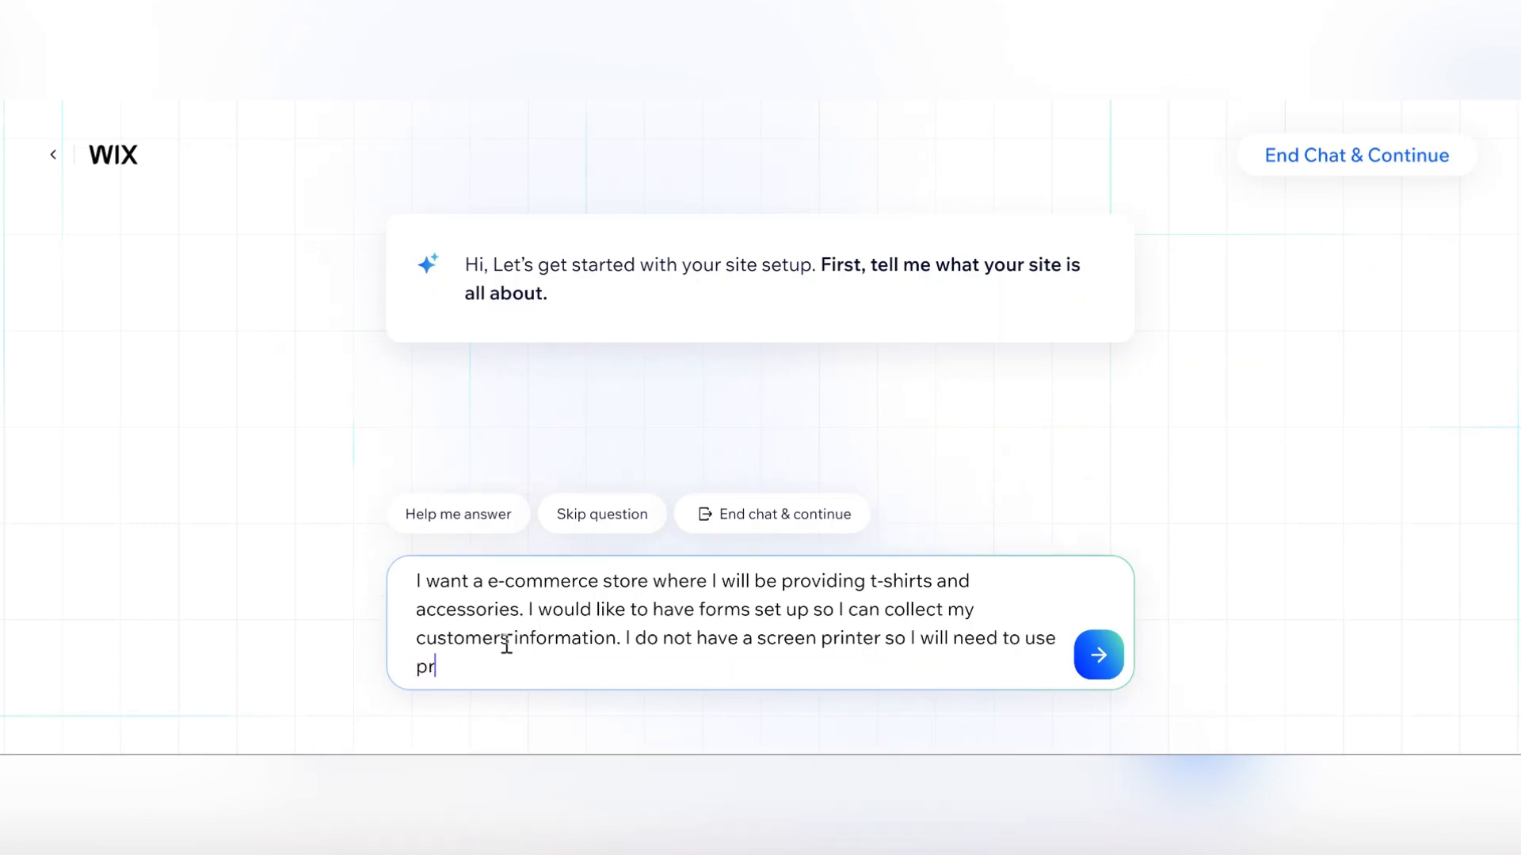
{"action": "type", "text": "demand"}
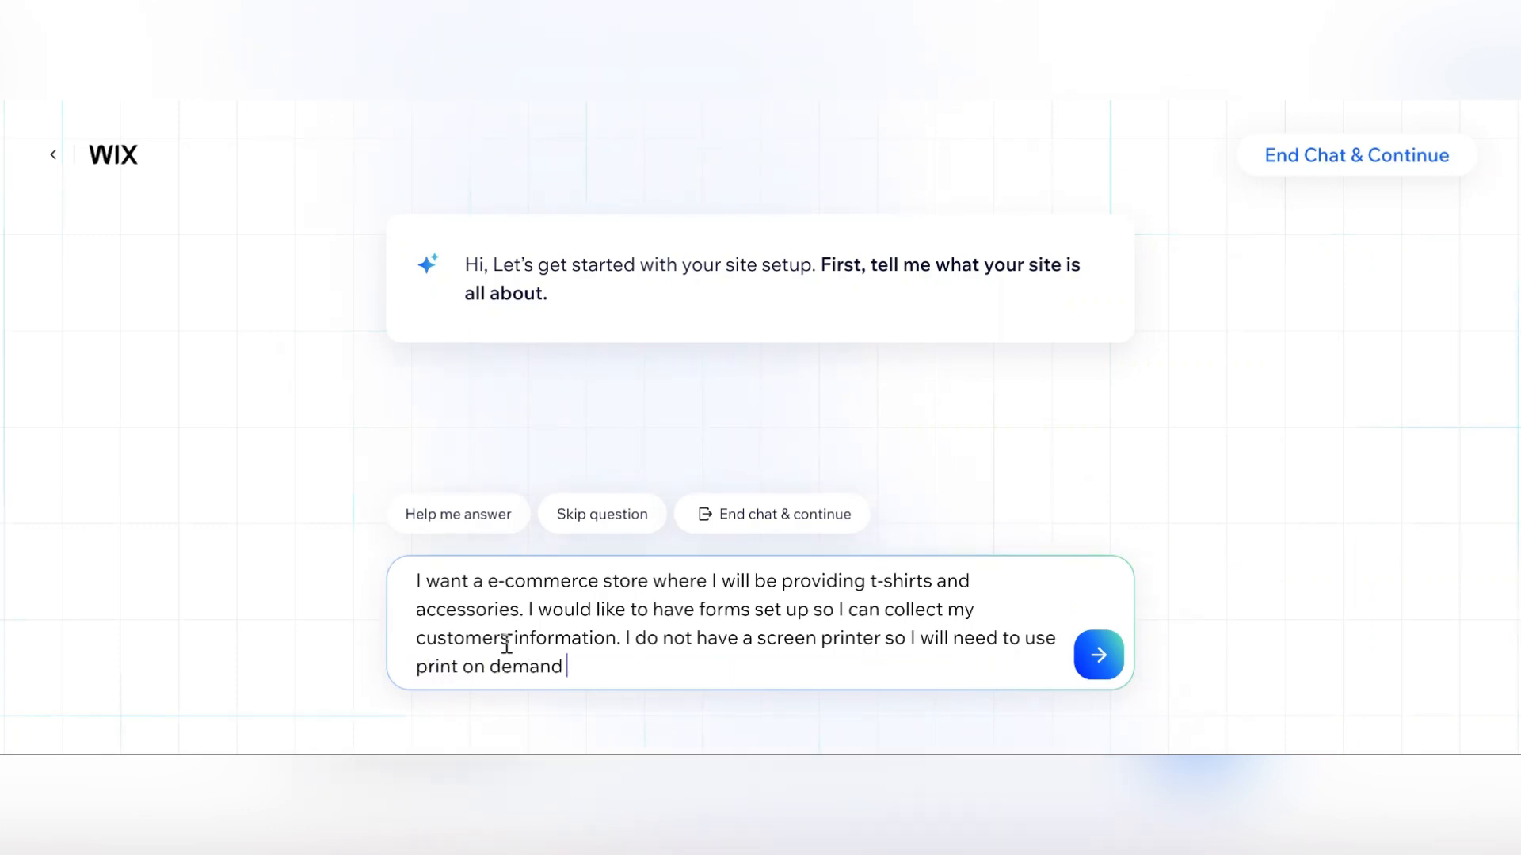
{"action": "key", "text": "Return"}
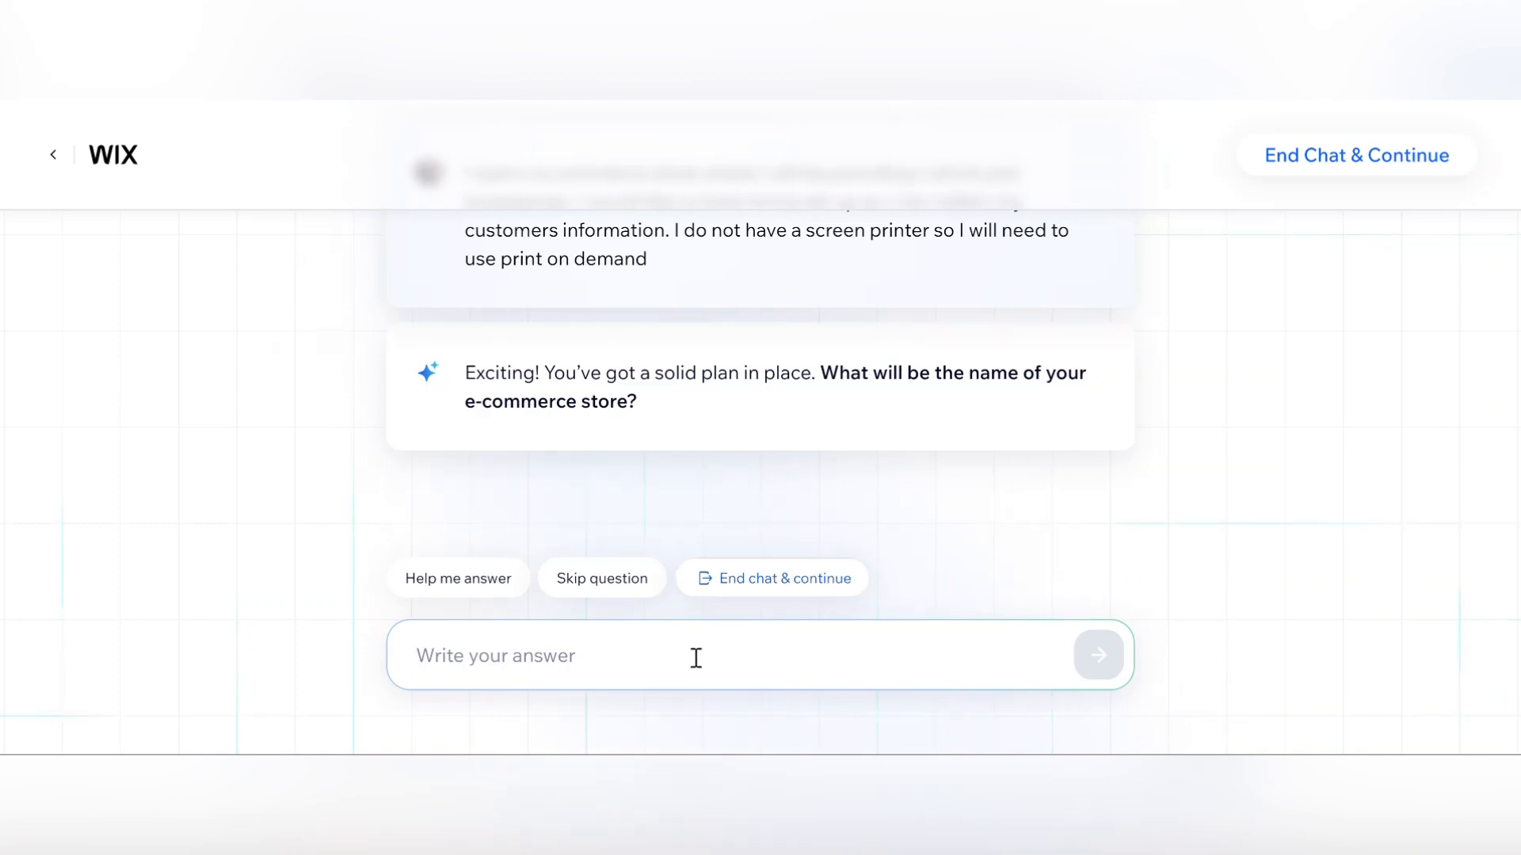
Give the store name "Test for youtube" and send the answer.
{"action": "type", "text": "Test"}
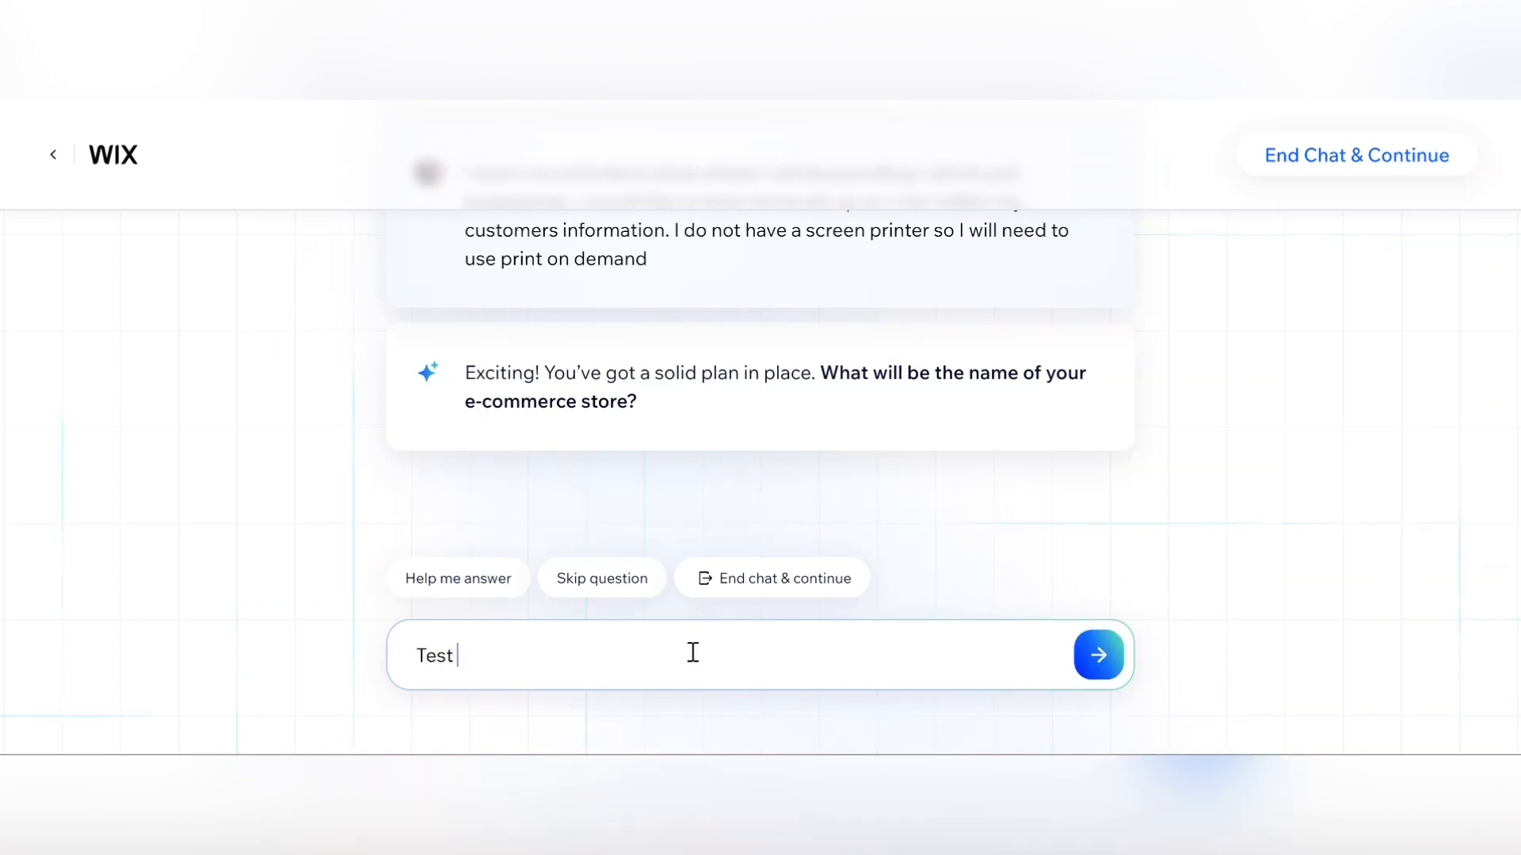
{"action": "type", "text": " for youtube"}
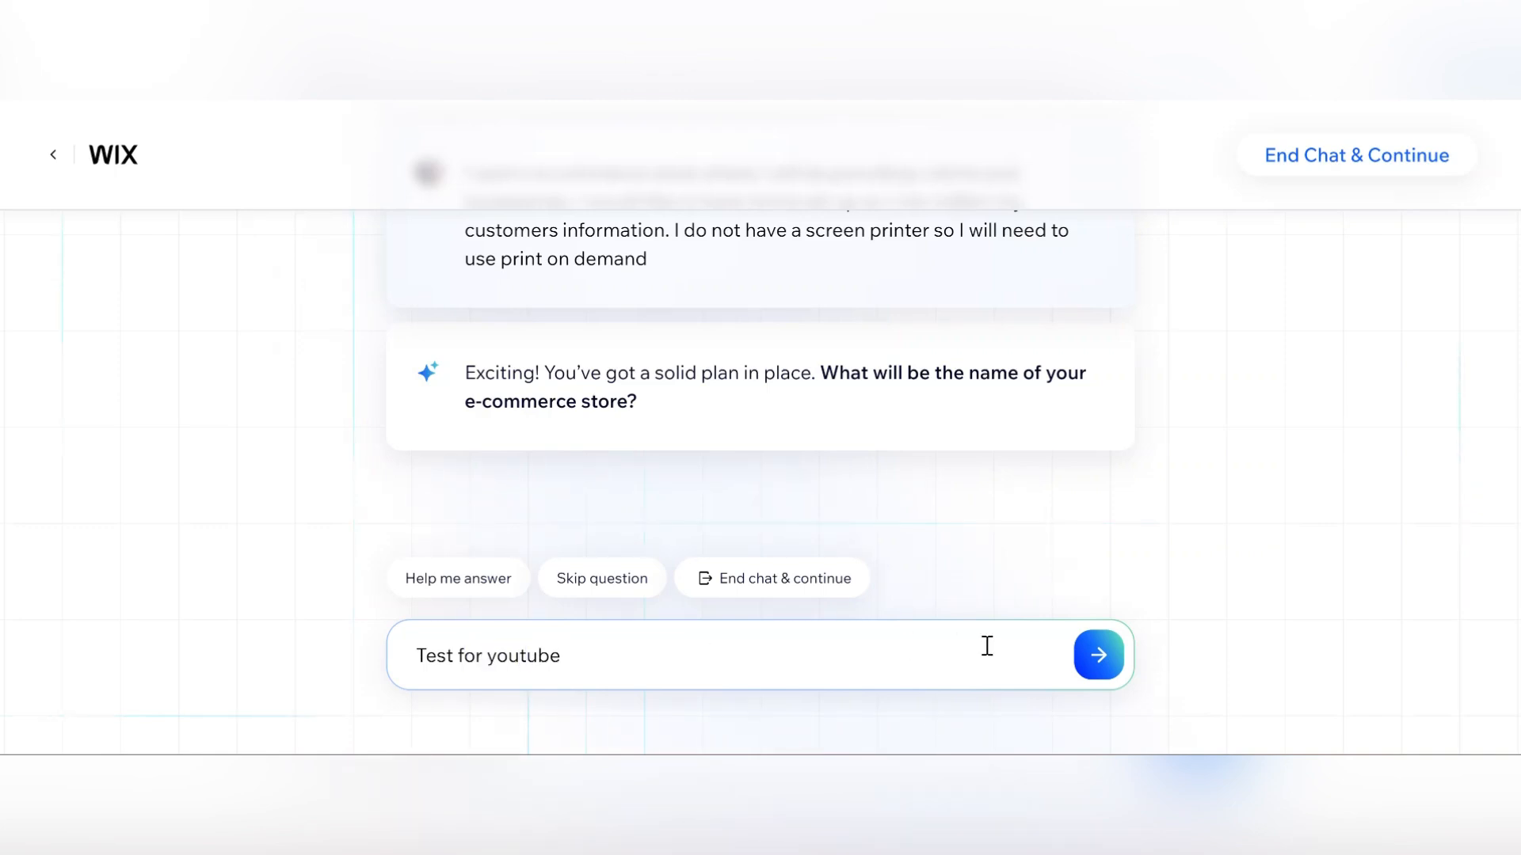
{"action": "left_click", "coordinate": [1097, 656]}
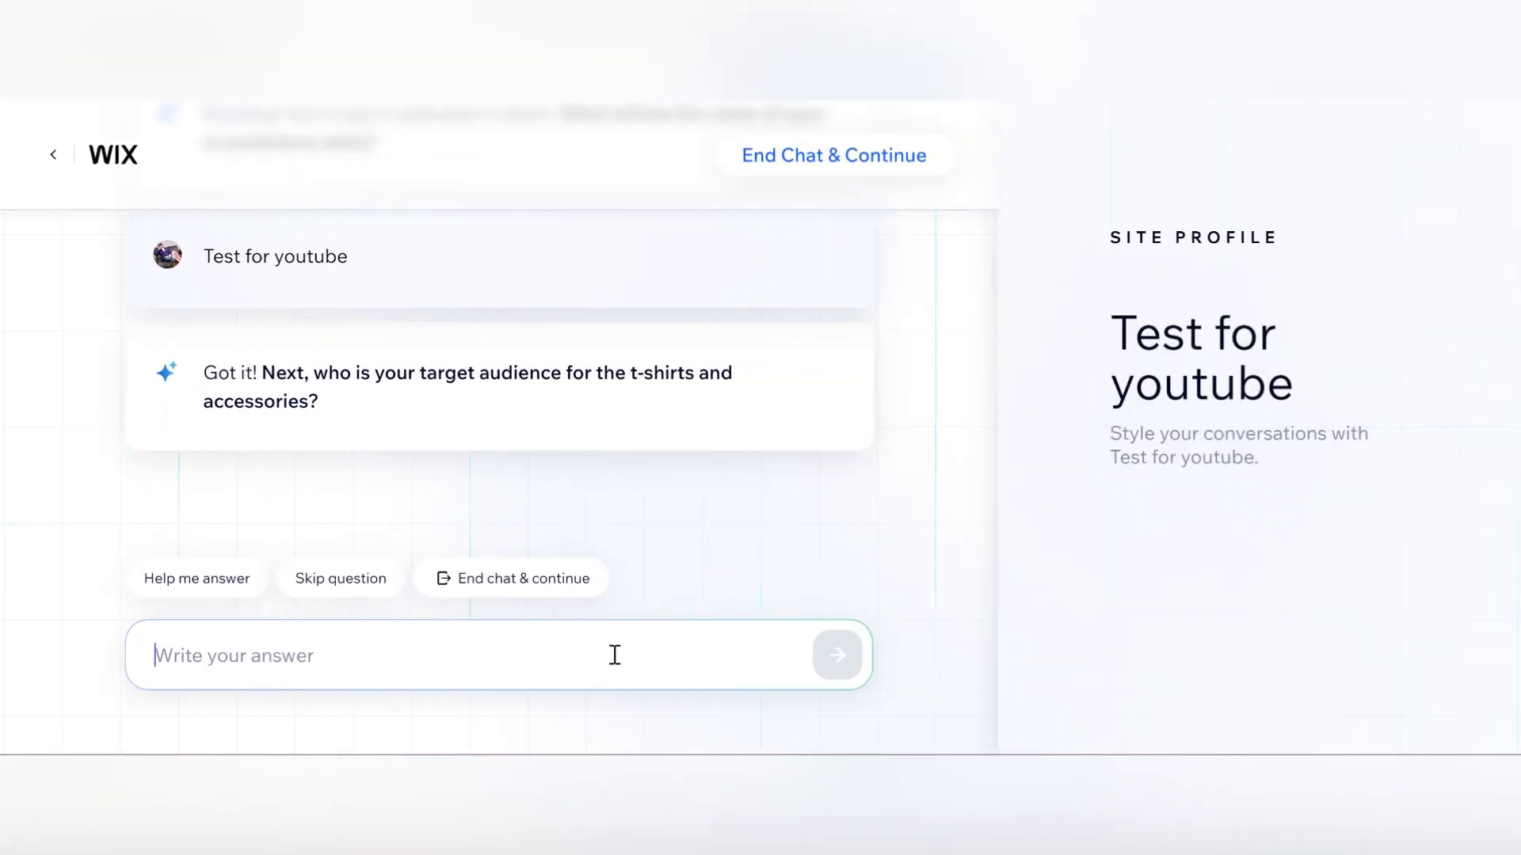
Answer the target audience as adults and children ages 6-25 plus people who like handmade crafts, and send it.
{"action": "type", "text": "Adults and children ages"}
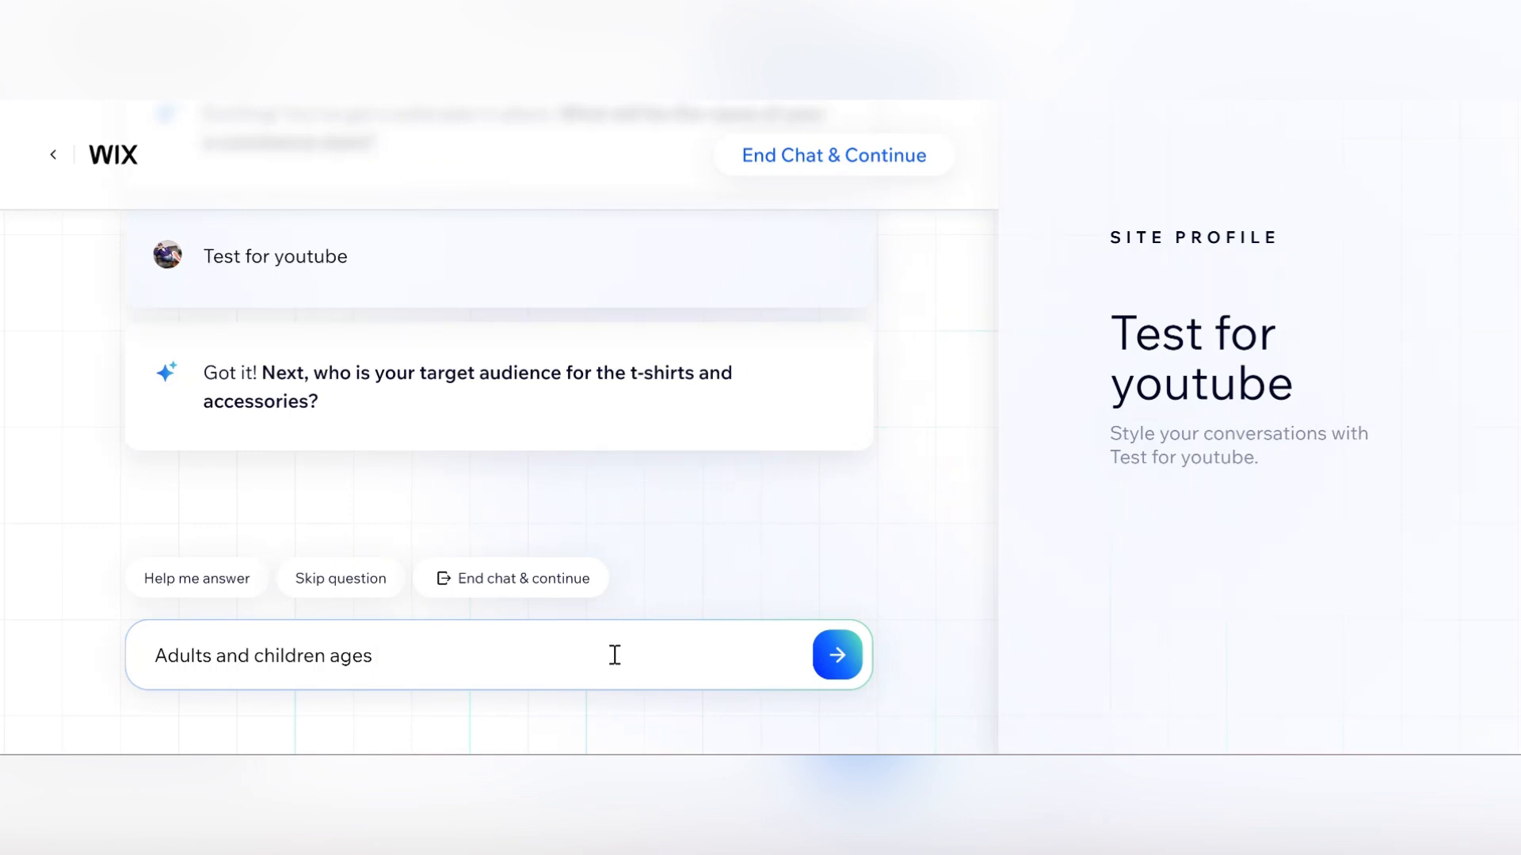
{"action": "type", "text": " 6-25. I would also like to"}
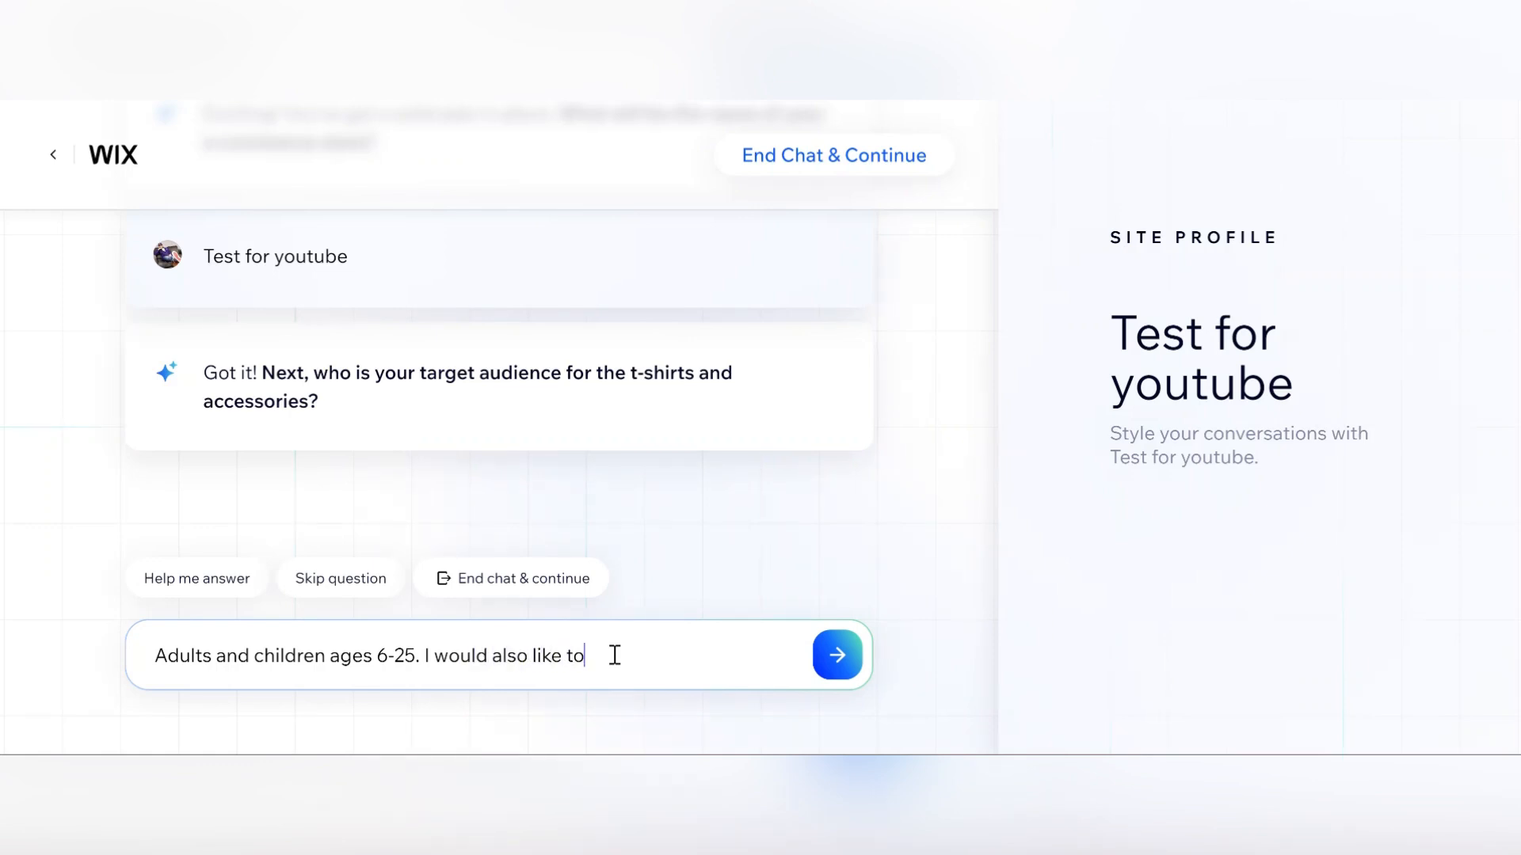
{"action": "type", "text": " target people who"}
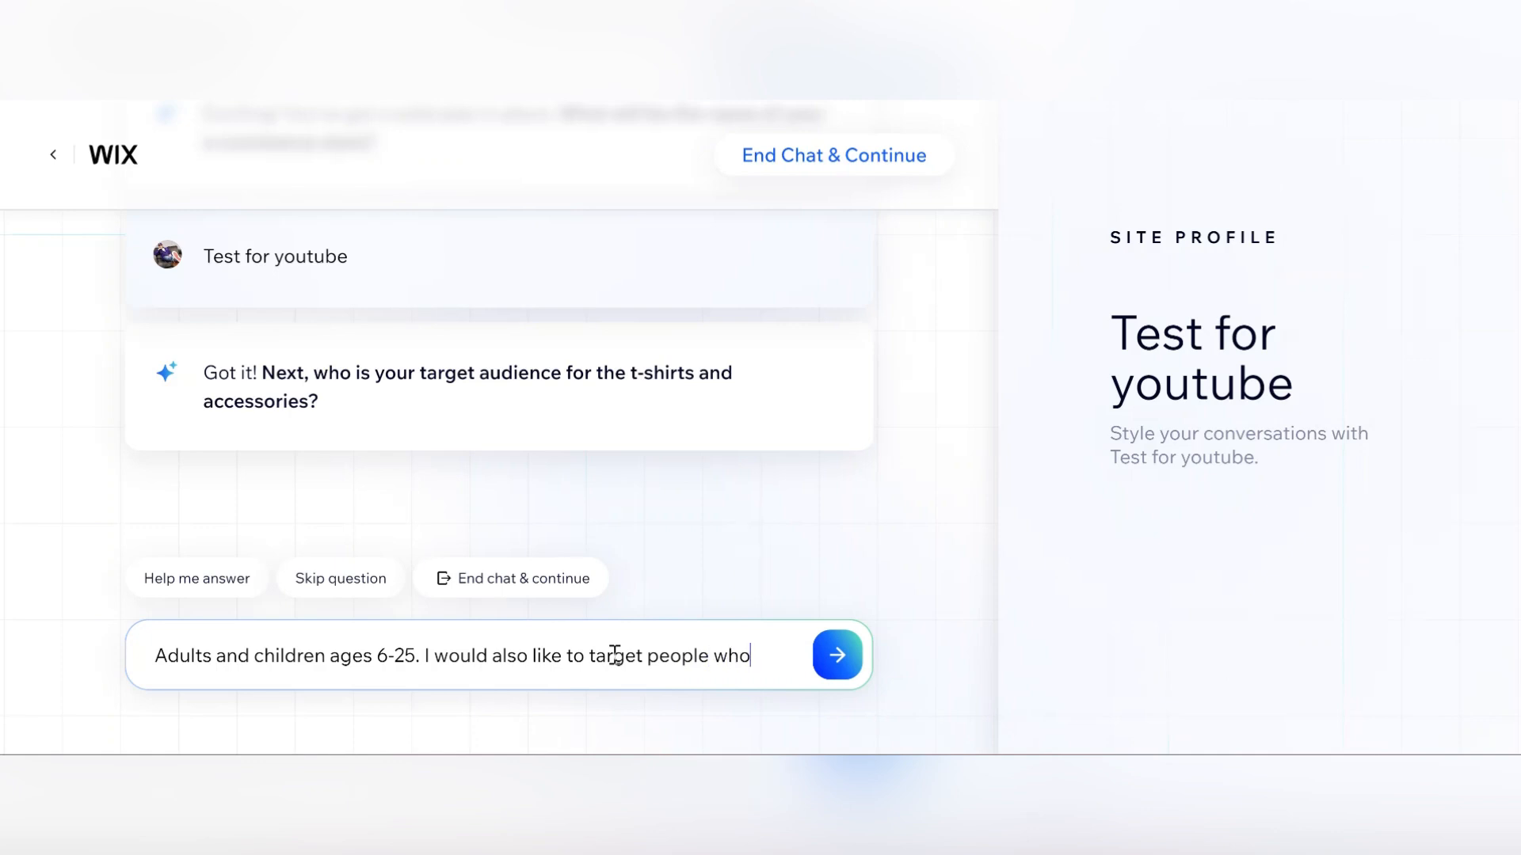
{"action": "type", "text": " like hand m"}
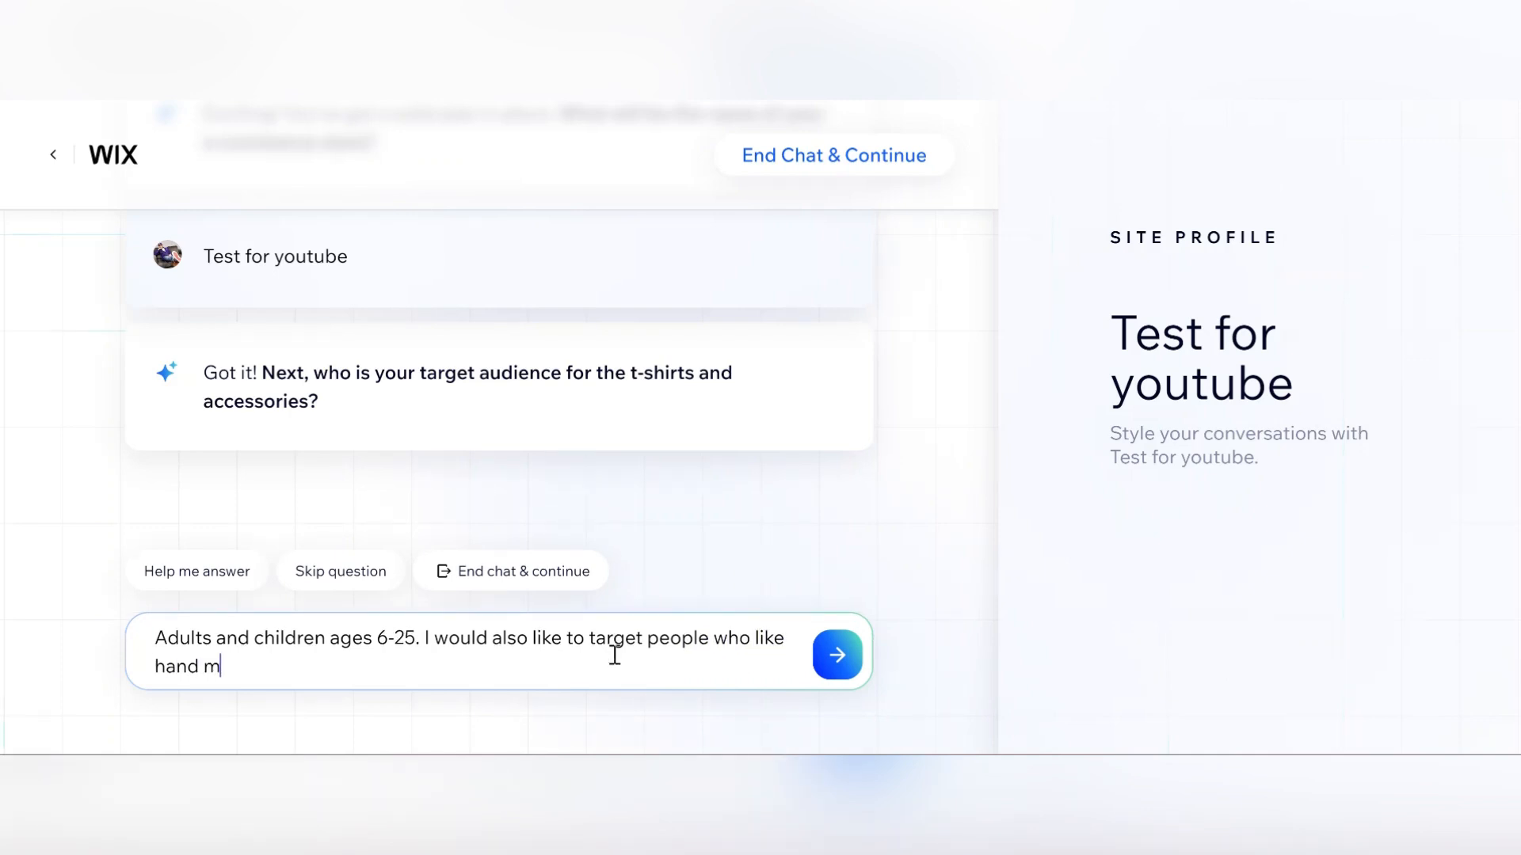
{"action": "type", "text": "ake craft as I mak"}
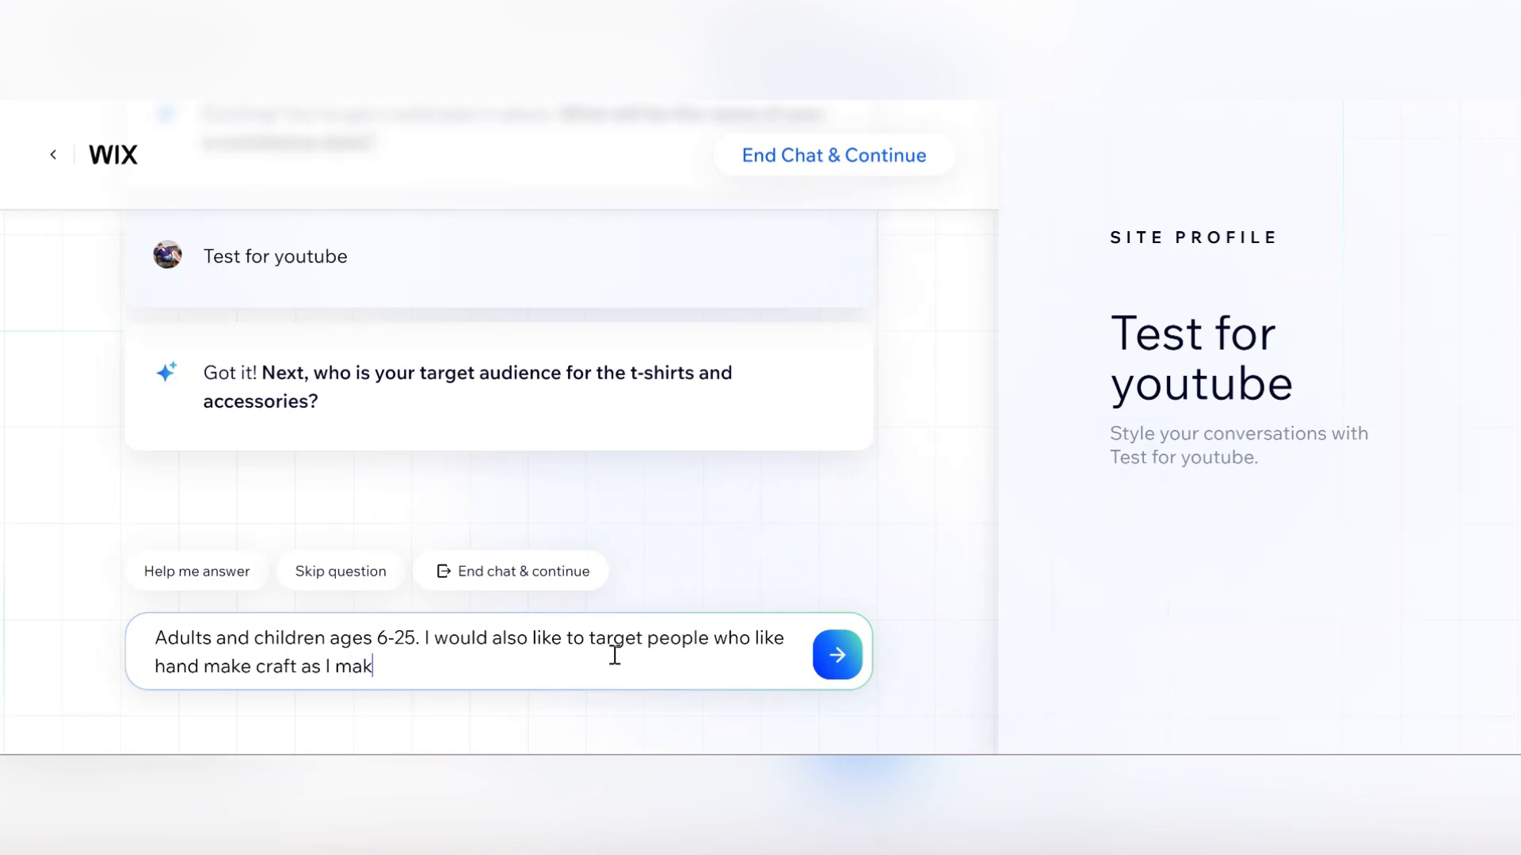
{"action": "type", "text": "e carfts"}
{"action": "key", "text": "BackSpace"}
{"action": "key", "text": "BackSpace"}
{"action": "key", "text": "BackSpace"}
{"action": "key", "text": "BackSpace"}
{"action": "key", "text": "BackSpace"}
{"action": "type", "text": "rafts maybe a"}
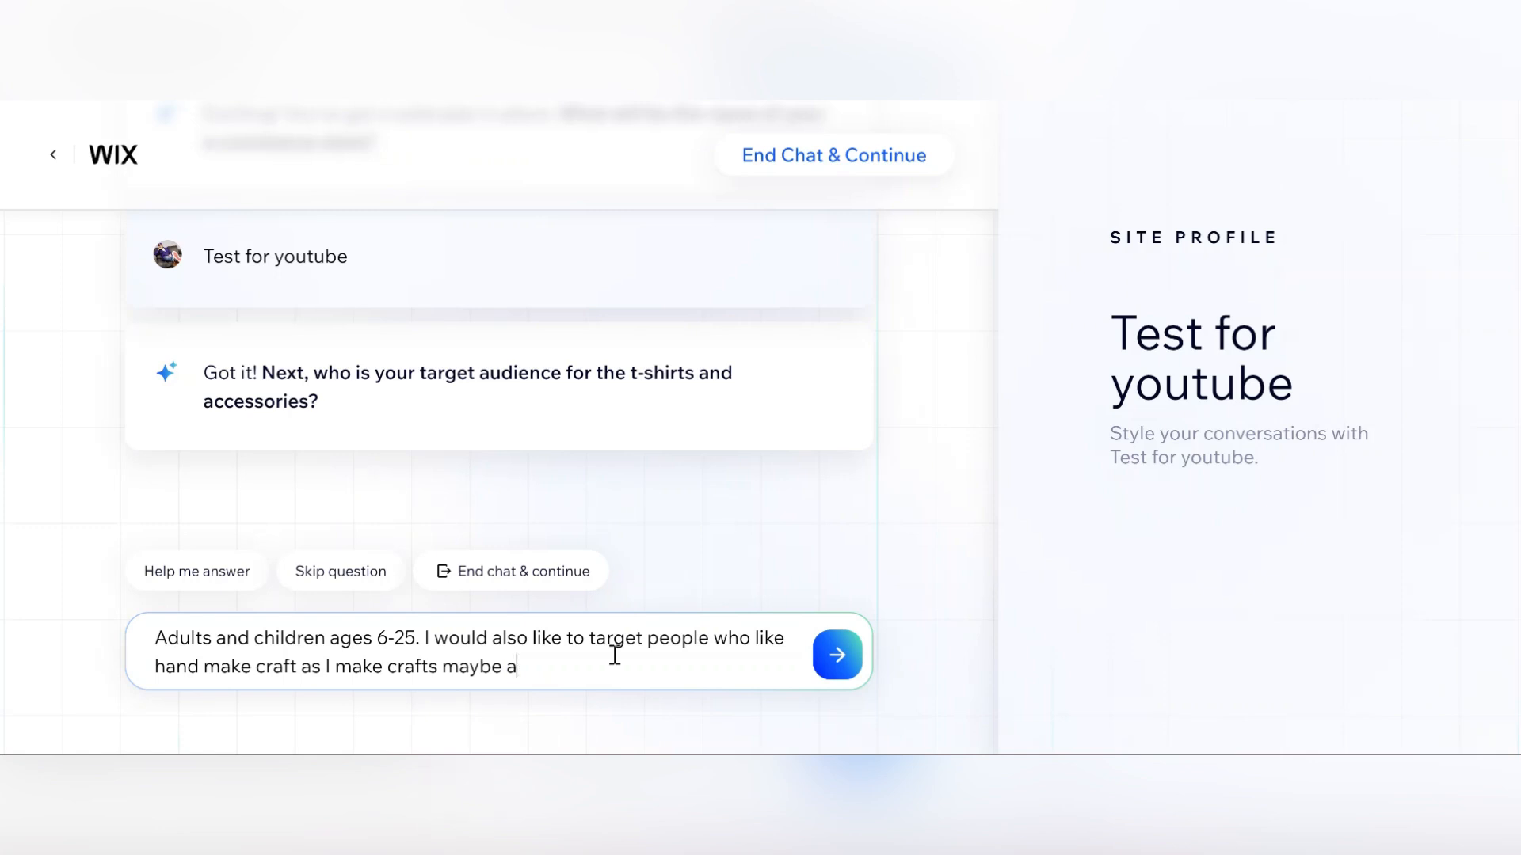
{"action": "type", "text": "nd they are unie"}
{"action": "key", "text": "BackSpace"}
{"action": "type", "text": "u"}
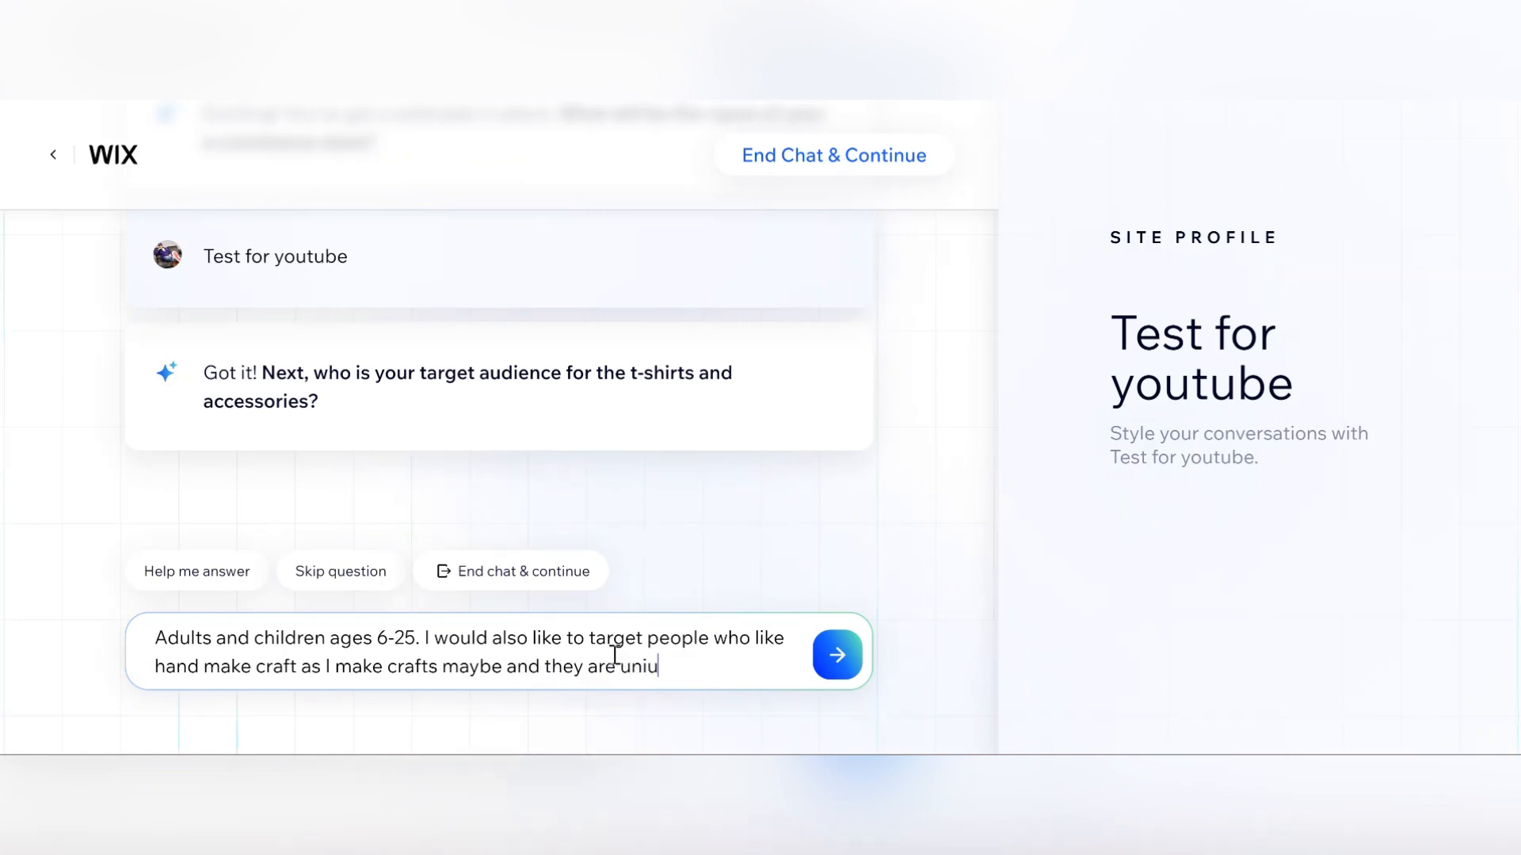
{"action": "key", "text": "BackSpace"}
{"action": "type", "text": "que."}
{"action": "left_click", "coordinate": [837, 651]}
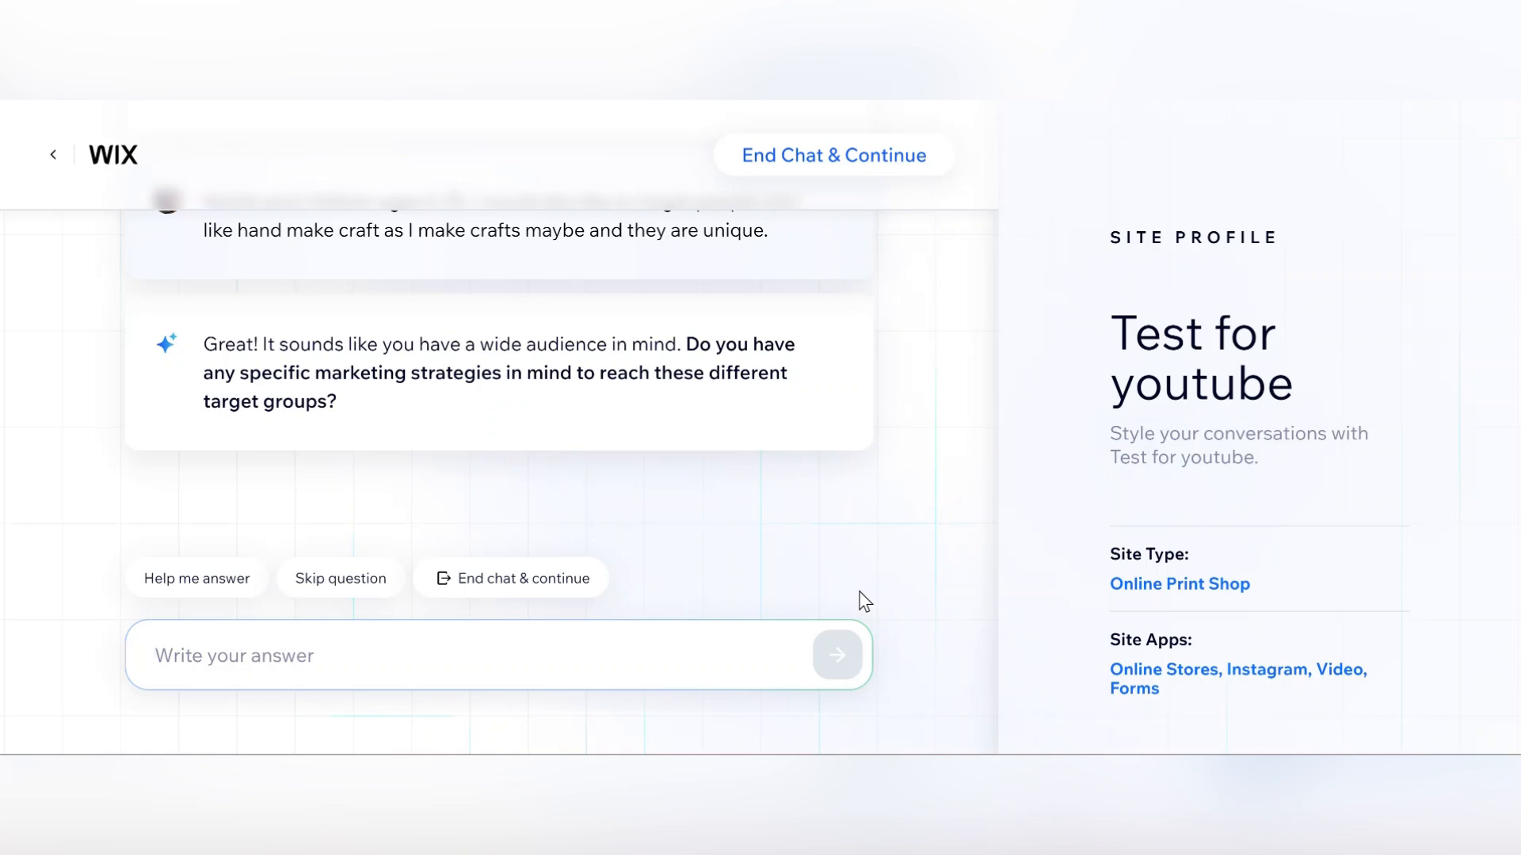
Answer the marketing question: "I would like to add SEO for the website is optimized but no real plans at this point", and send.
{"action": "type", "text": "I"}
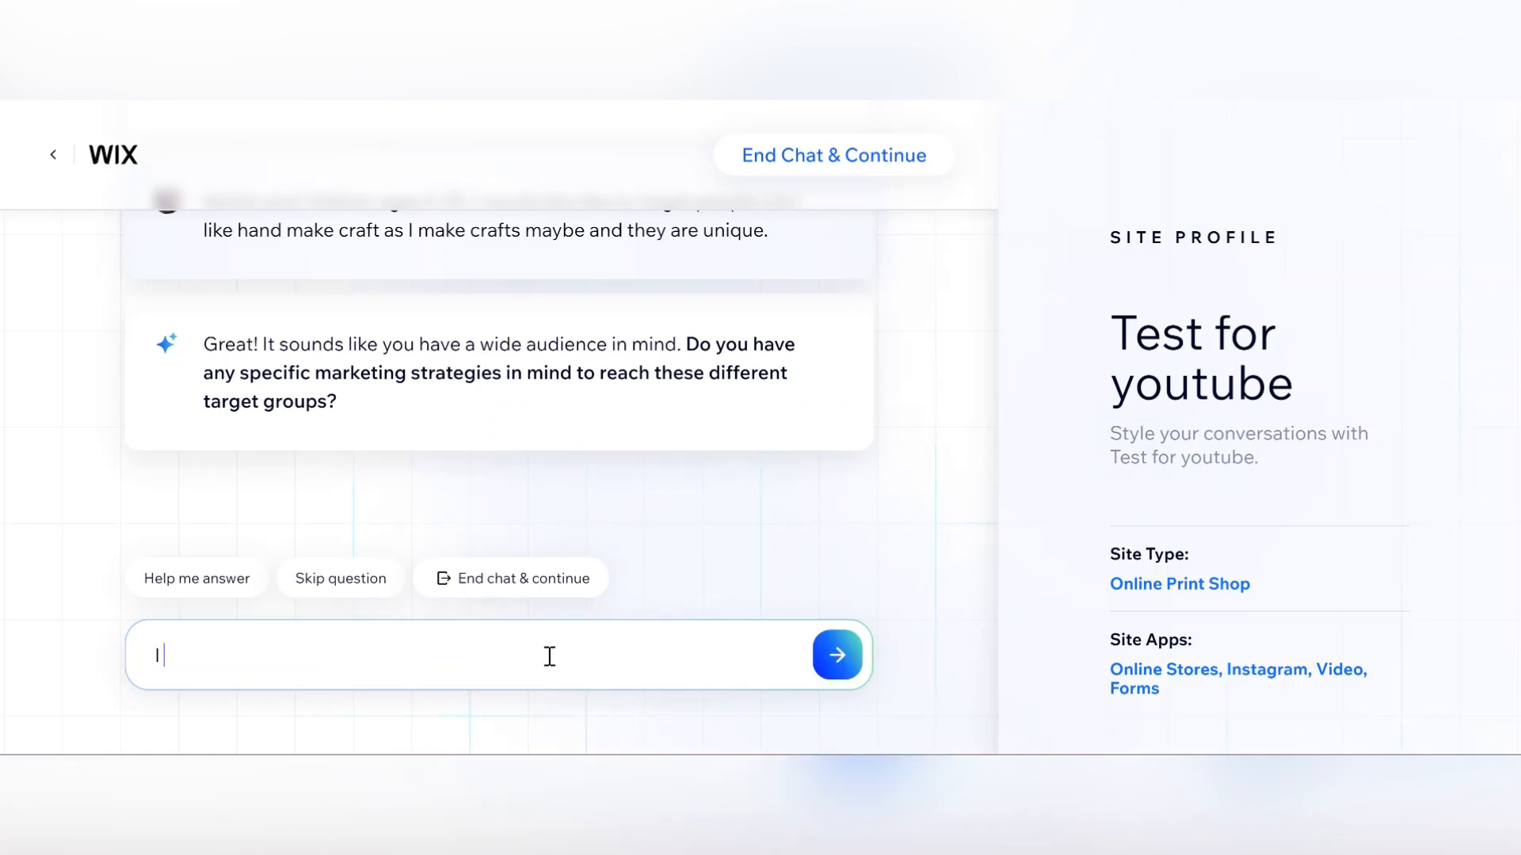
{"action": "type", "text": " would like to add SEO"}
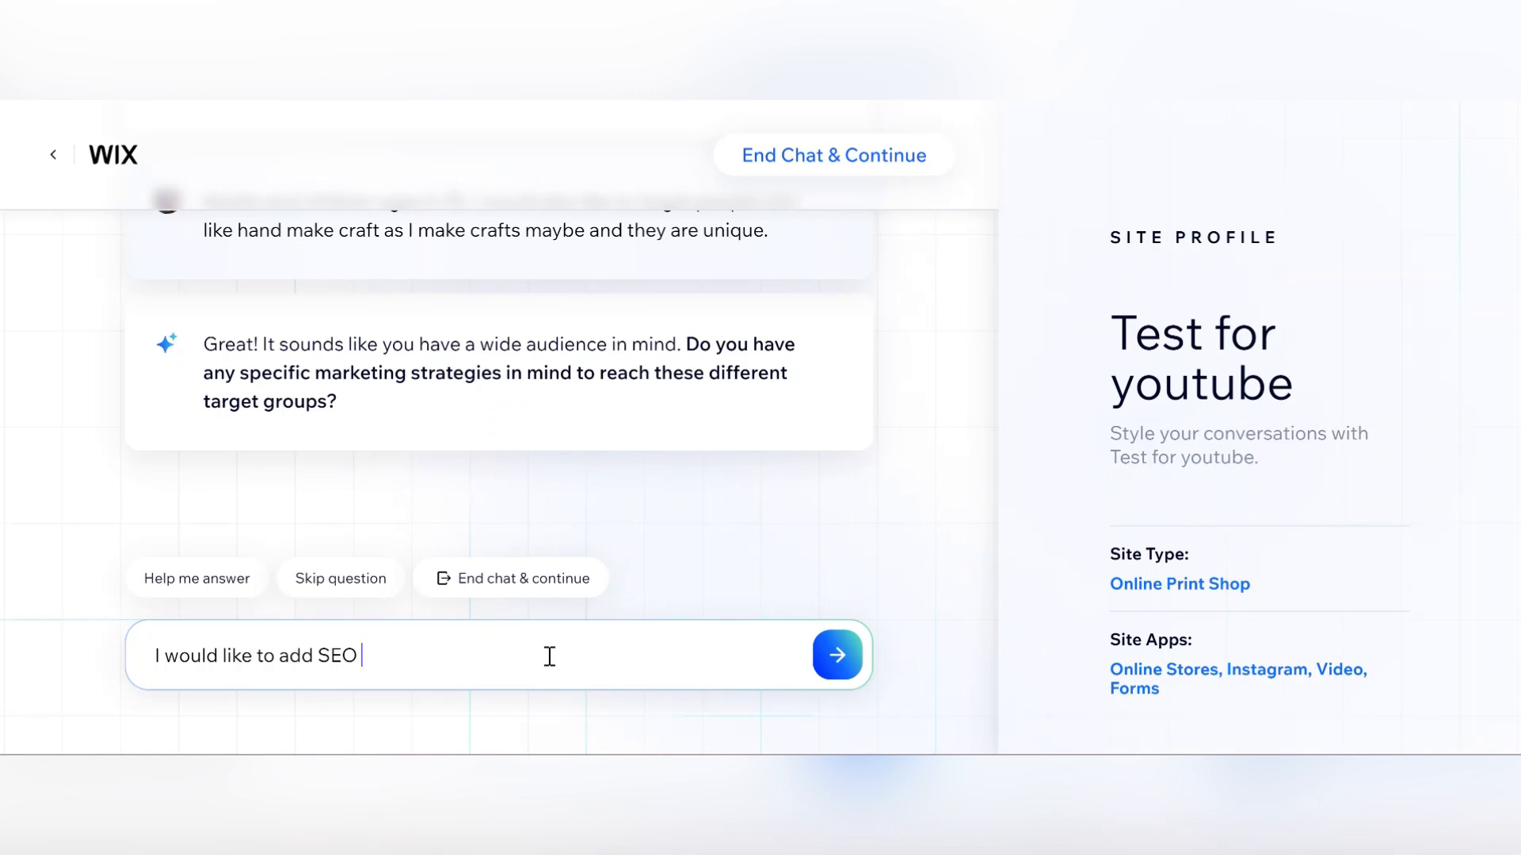
{"action": "type", "text": " for the website is op"}
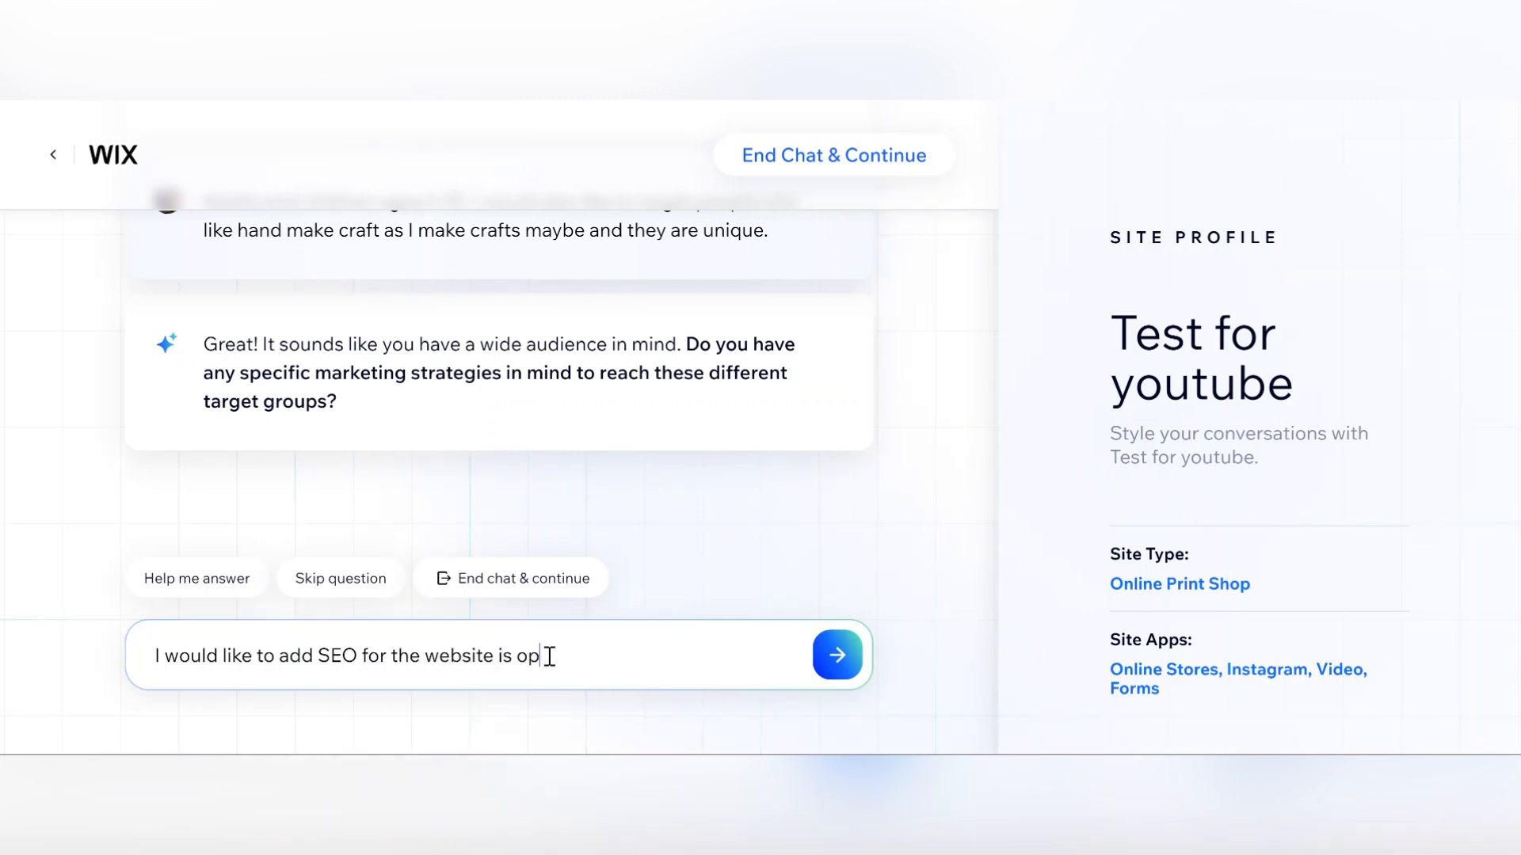
{"action": "type", "text": "timized but no real plans"}
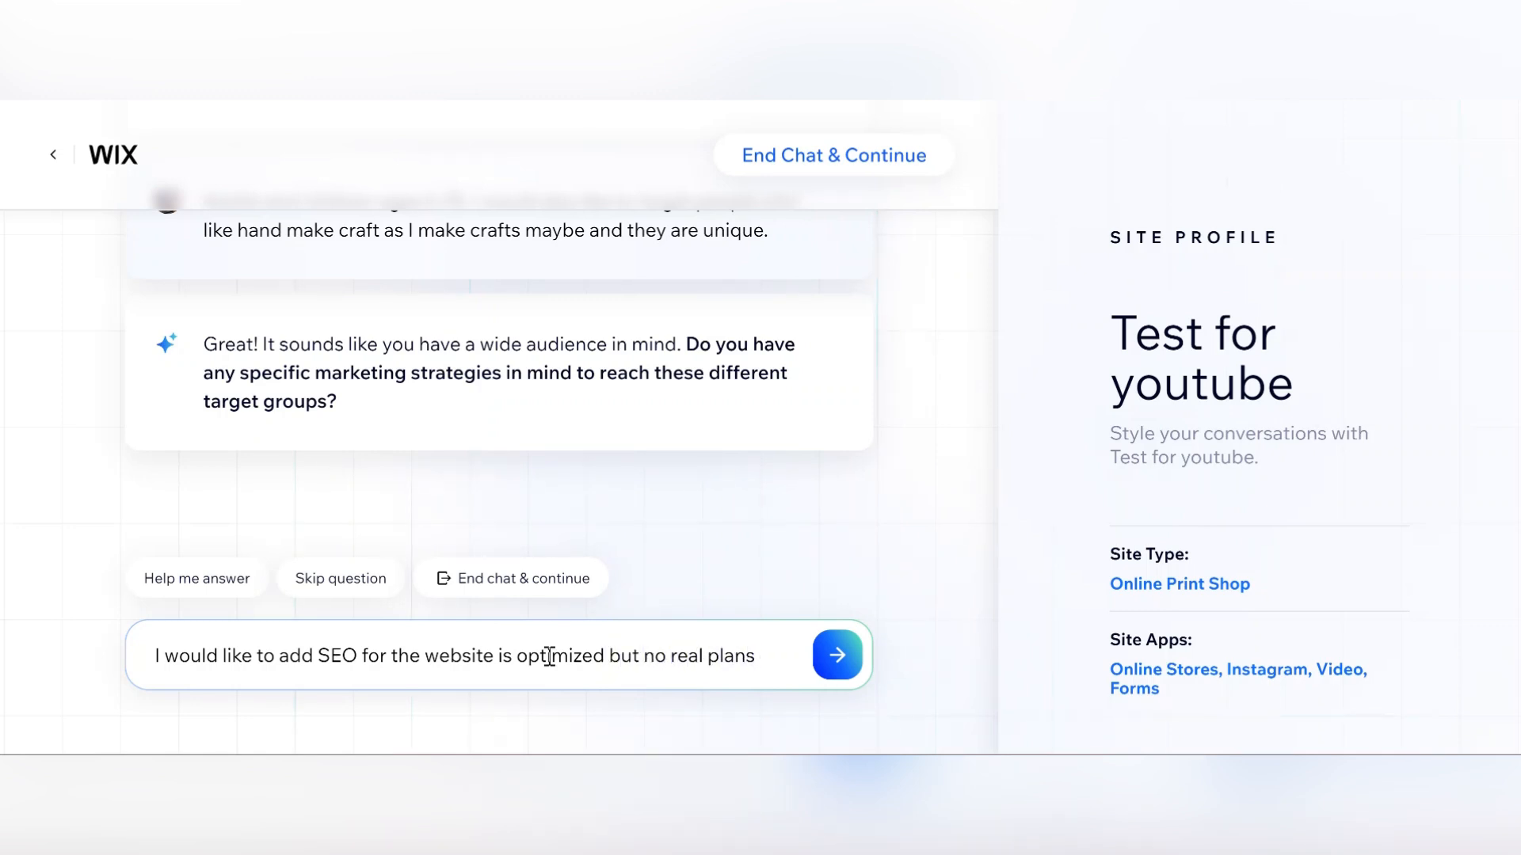
{"action": "type", "text": " at this point"}
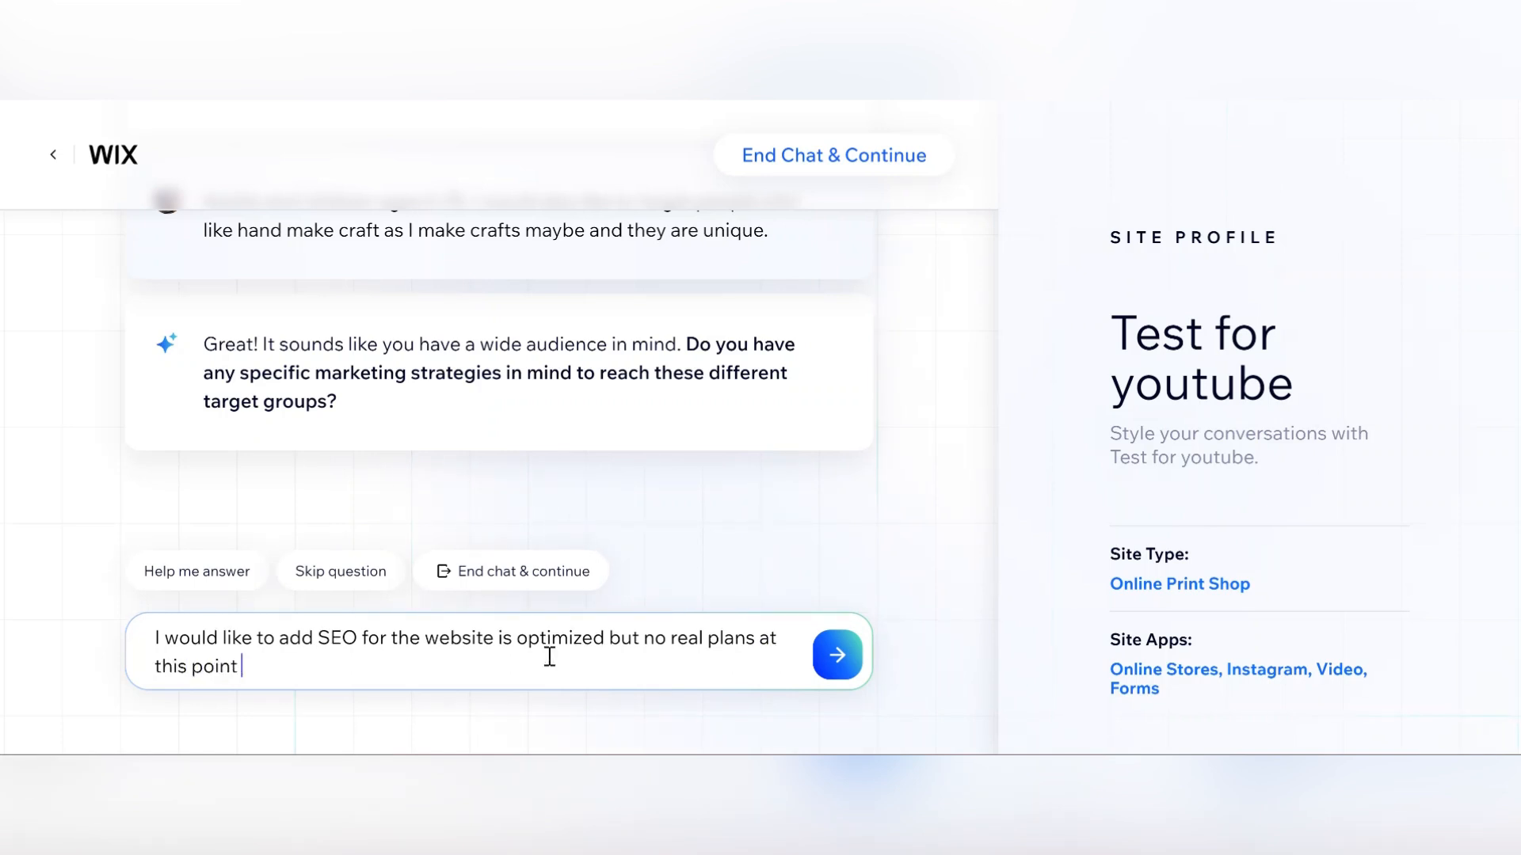
{"action": "key", "text": "Return"}
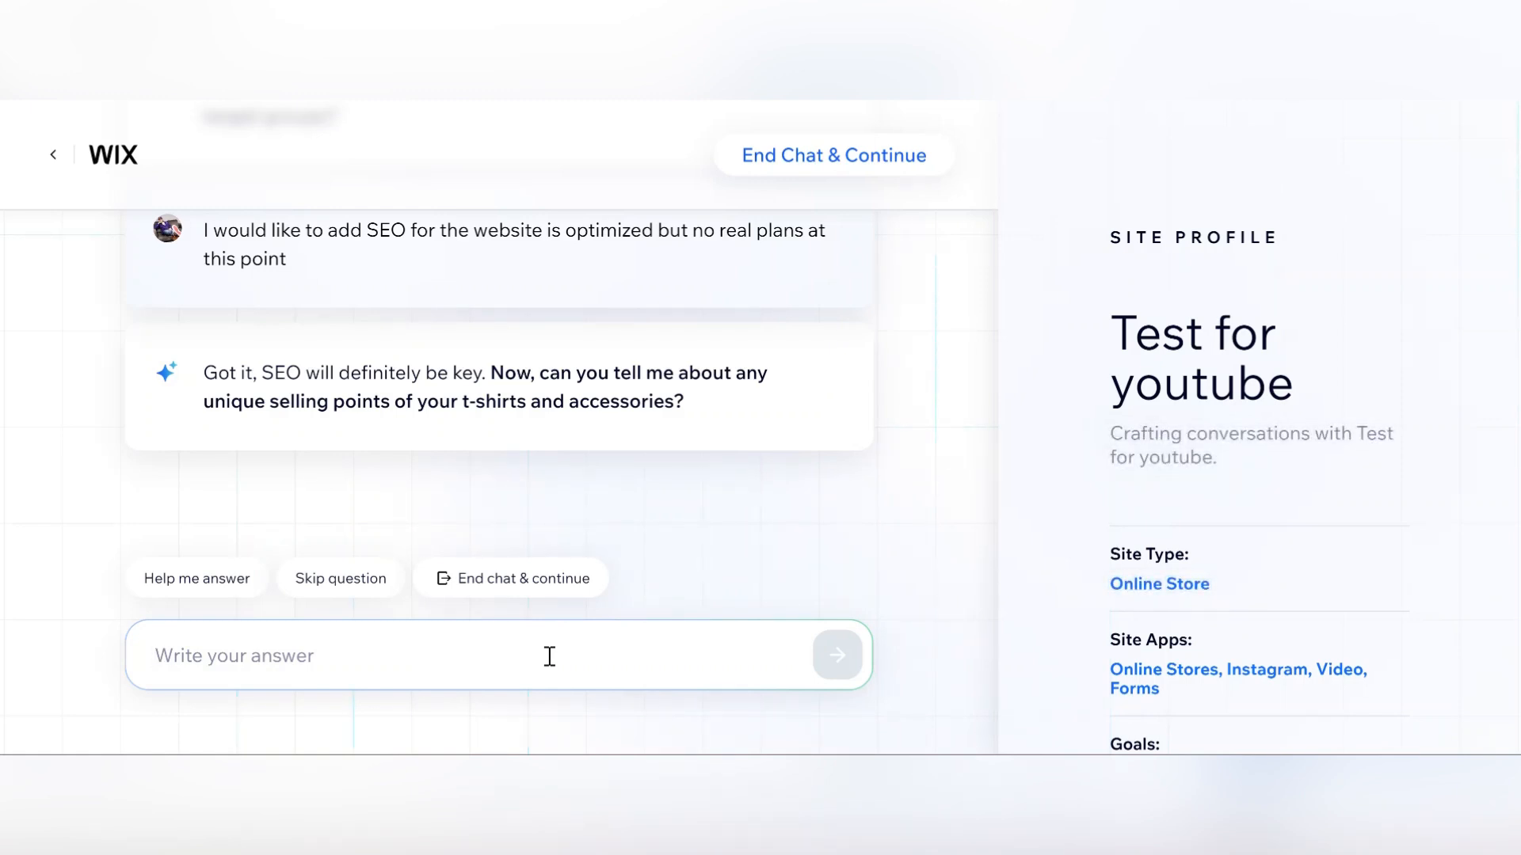
Answer the unique-selling-points question with "They are designed personally by me. I use canva and adobe to create the design so they are unique" and send it.
{"action": "type", "text": "They are designed personally by me . I use canva and"}
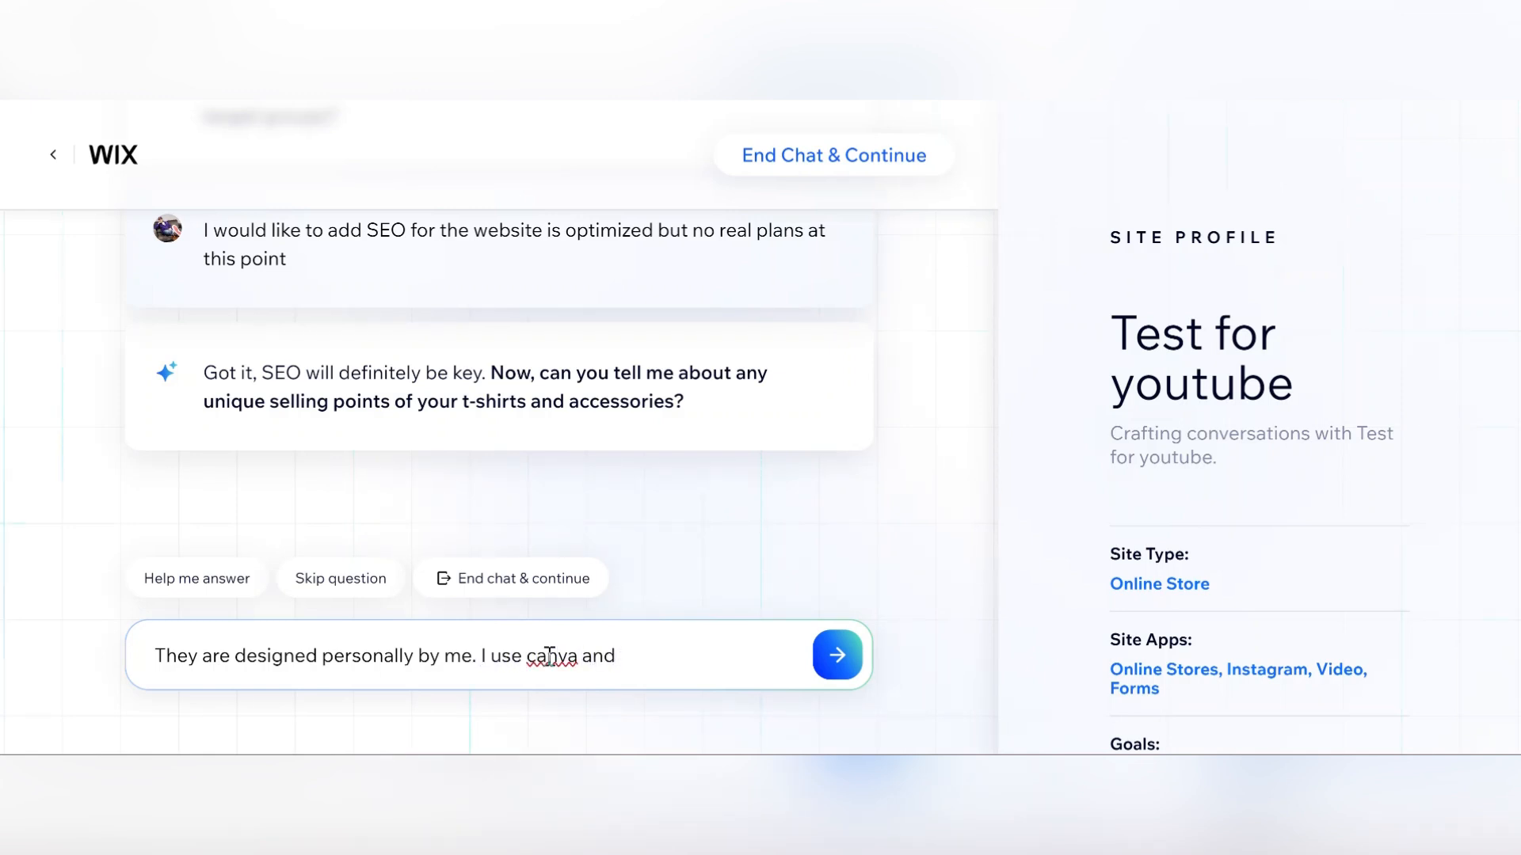
{"action": "type", "text": "m"}
{"action": "key", "text": "BackSpace"}
{"action": "type", "text": "adobe to cre"}
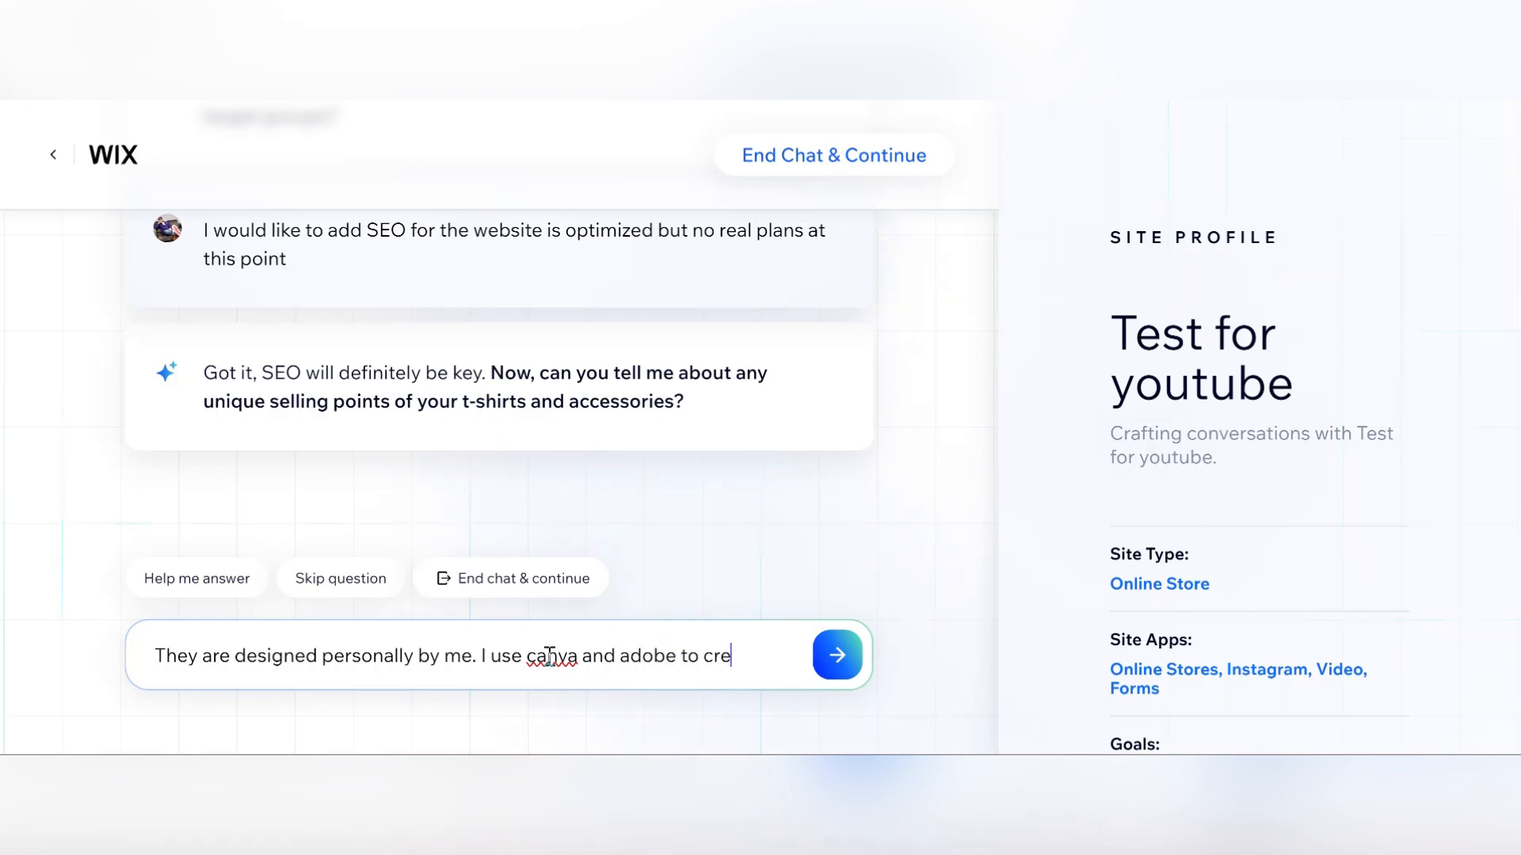
{"action": "type", "text": "ate the design s"}
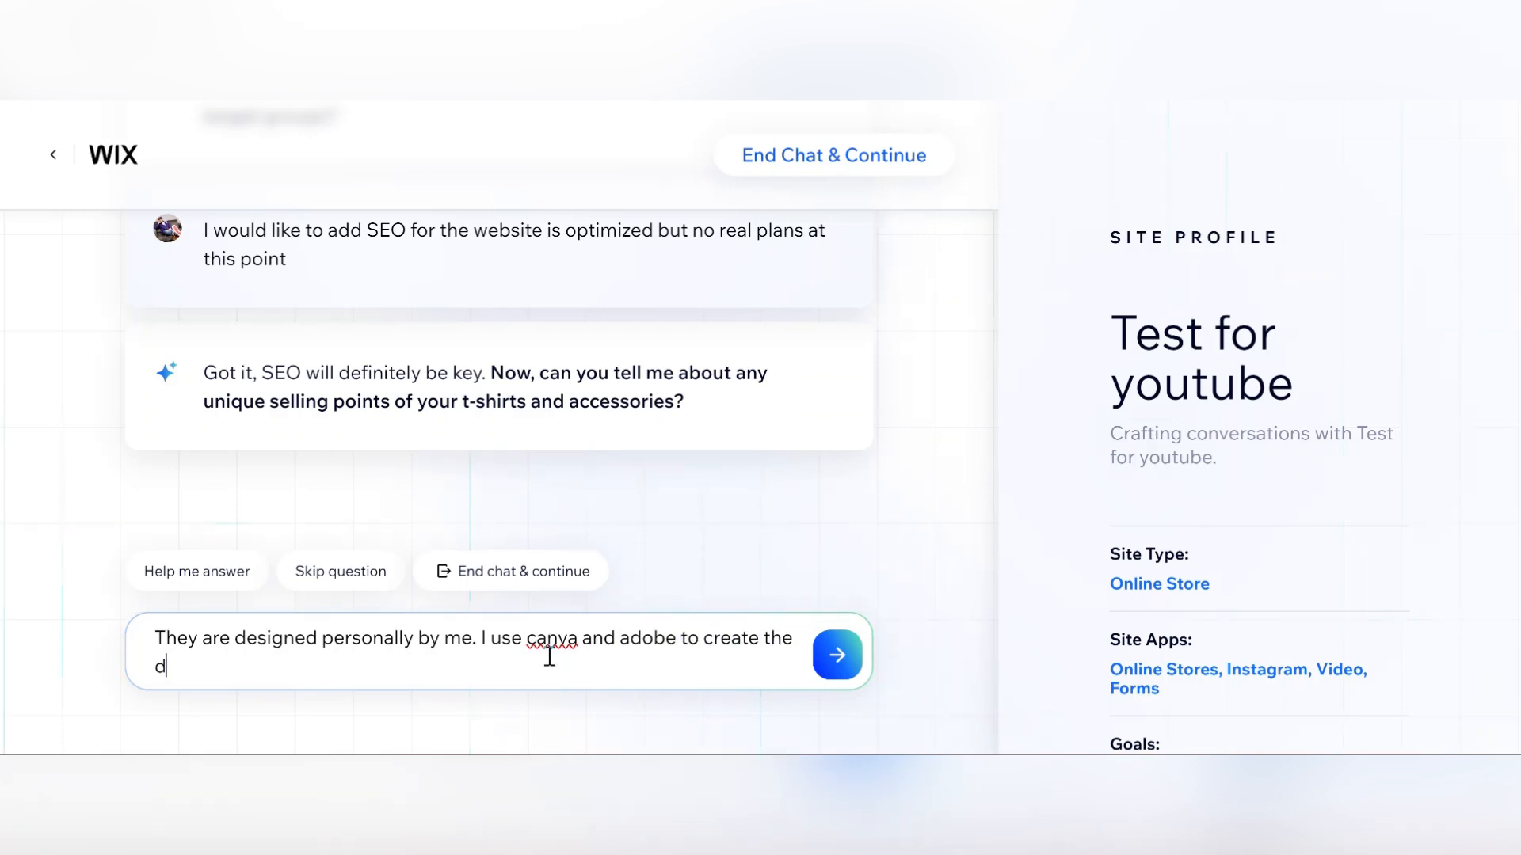
{"action": "type", "text": "o they a"}
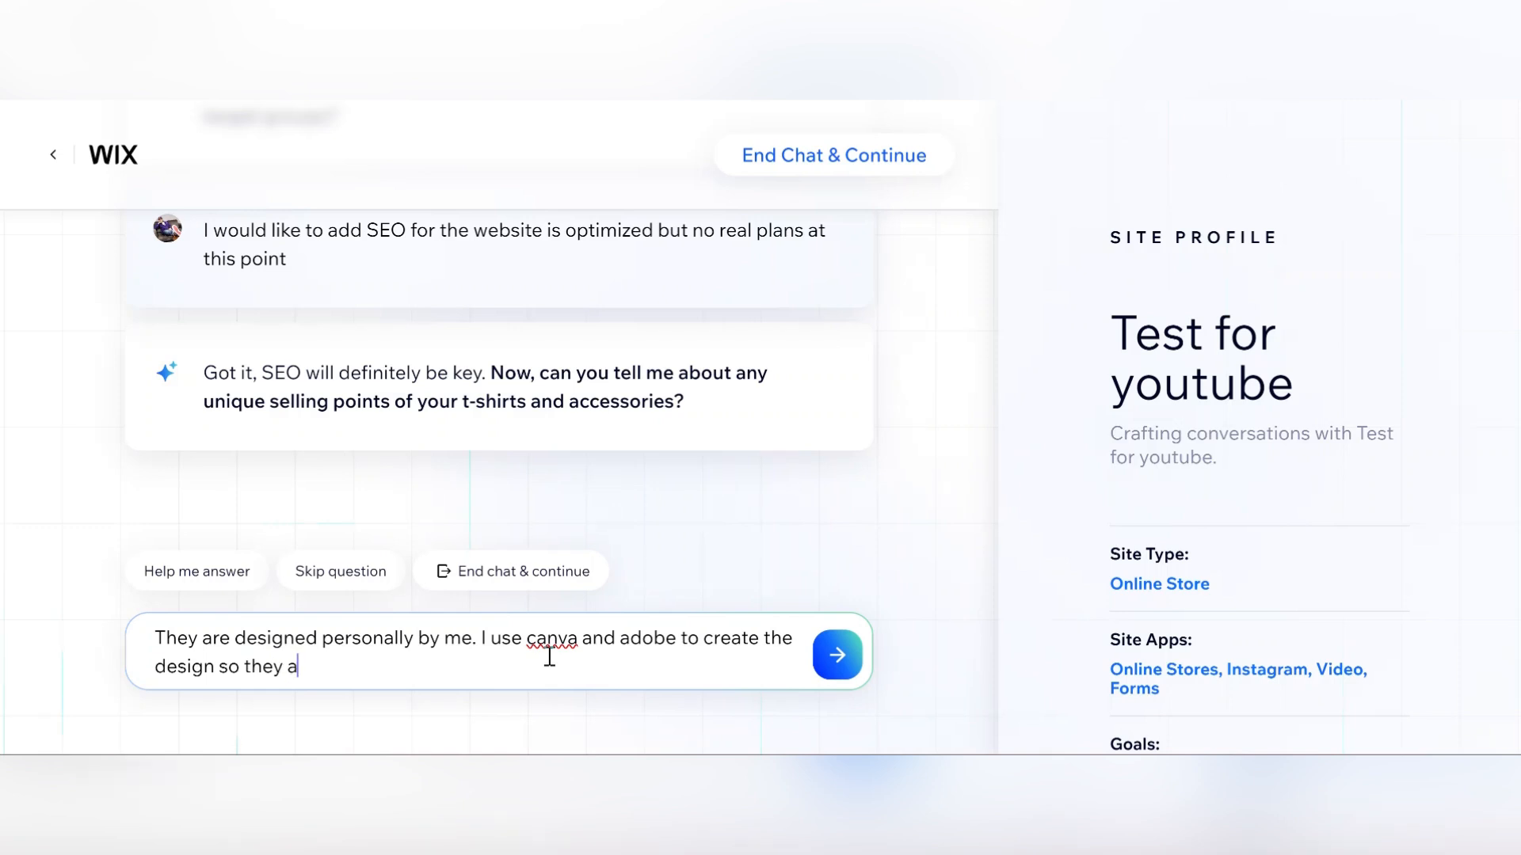
{"action": "type", "text": "re unique"}
{"action": "key", "text": "Return"}
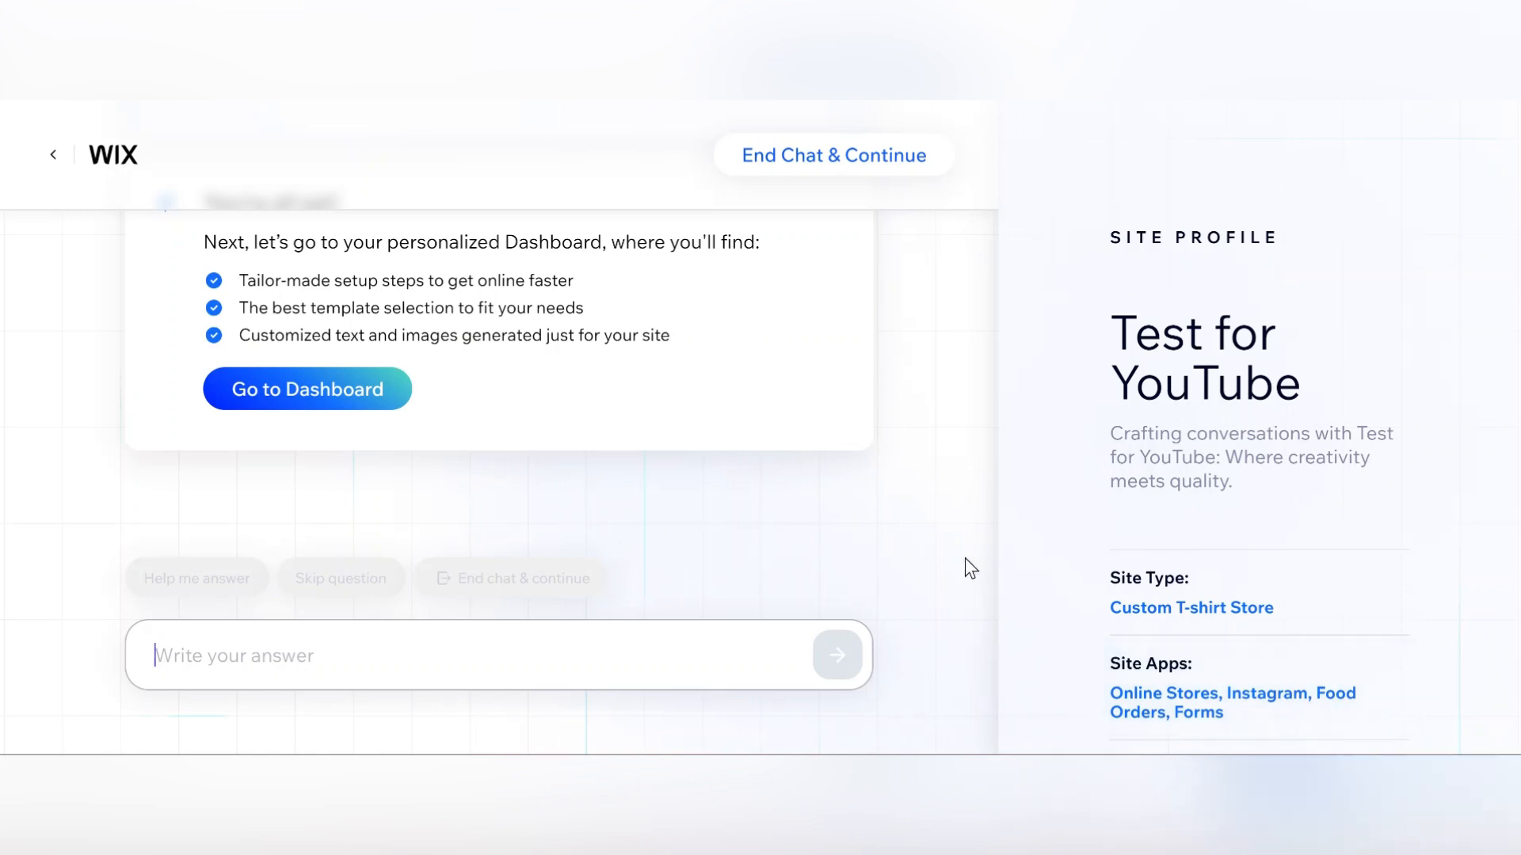
Go to the personalized dashboard and explore the sidebar's setup, sales, apps, site, customers and marketing sections.
{"action": "left_click", "coordinate": [332, 391]}
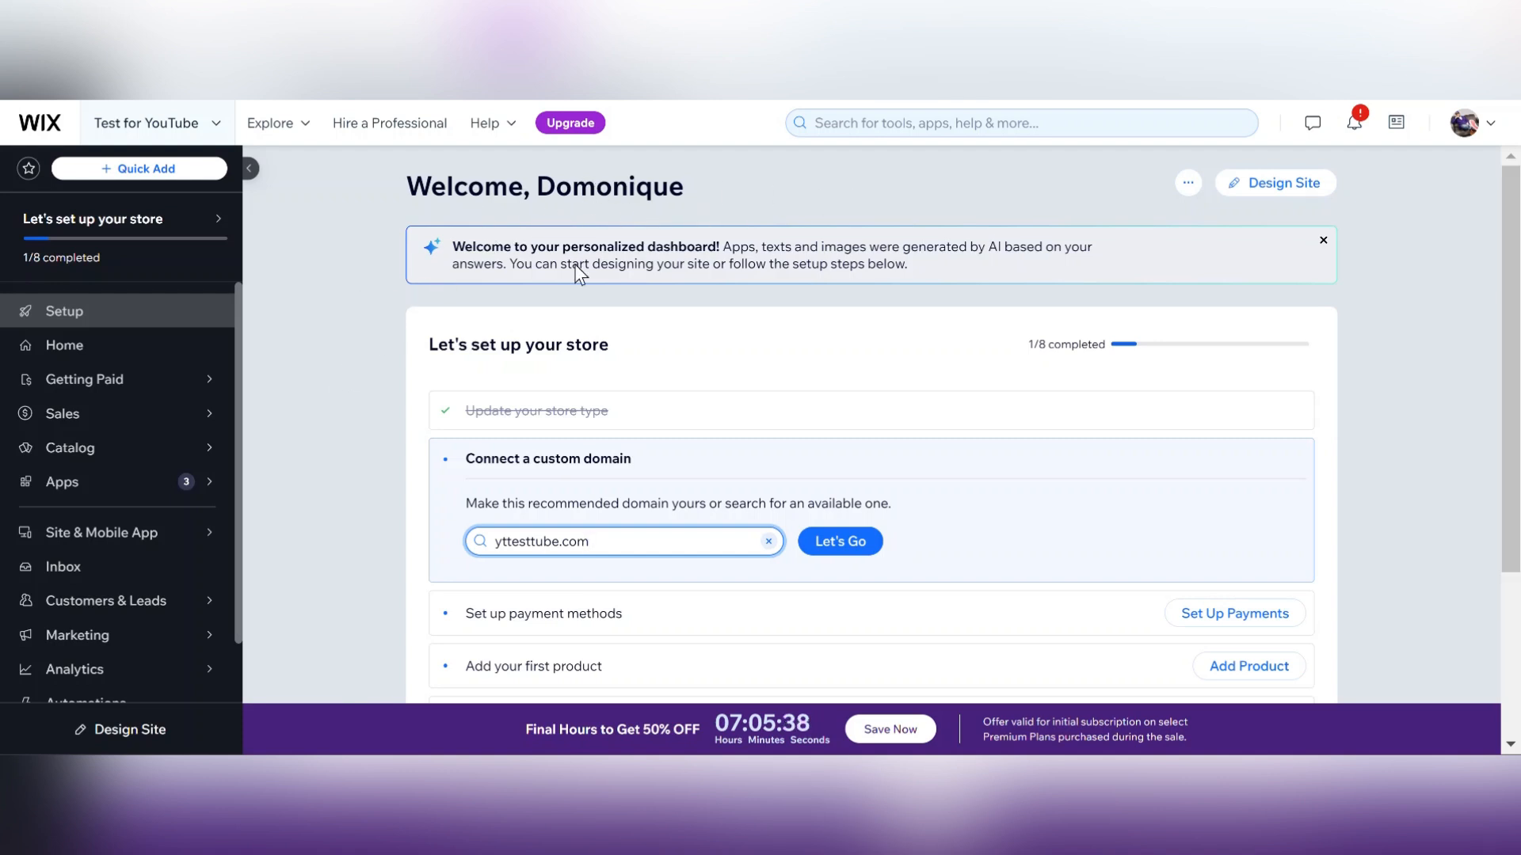
{"action": "left_click_drag", "start_coordinate": [1511, 304], "coordinate": [1511, 396]}
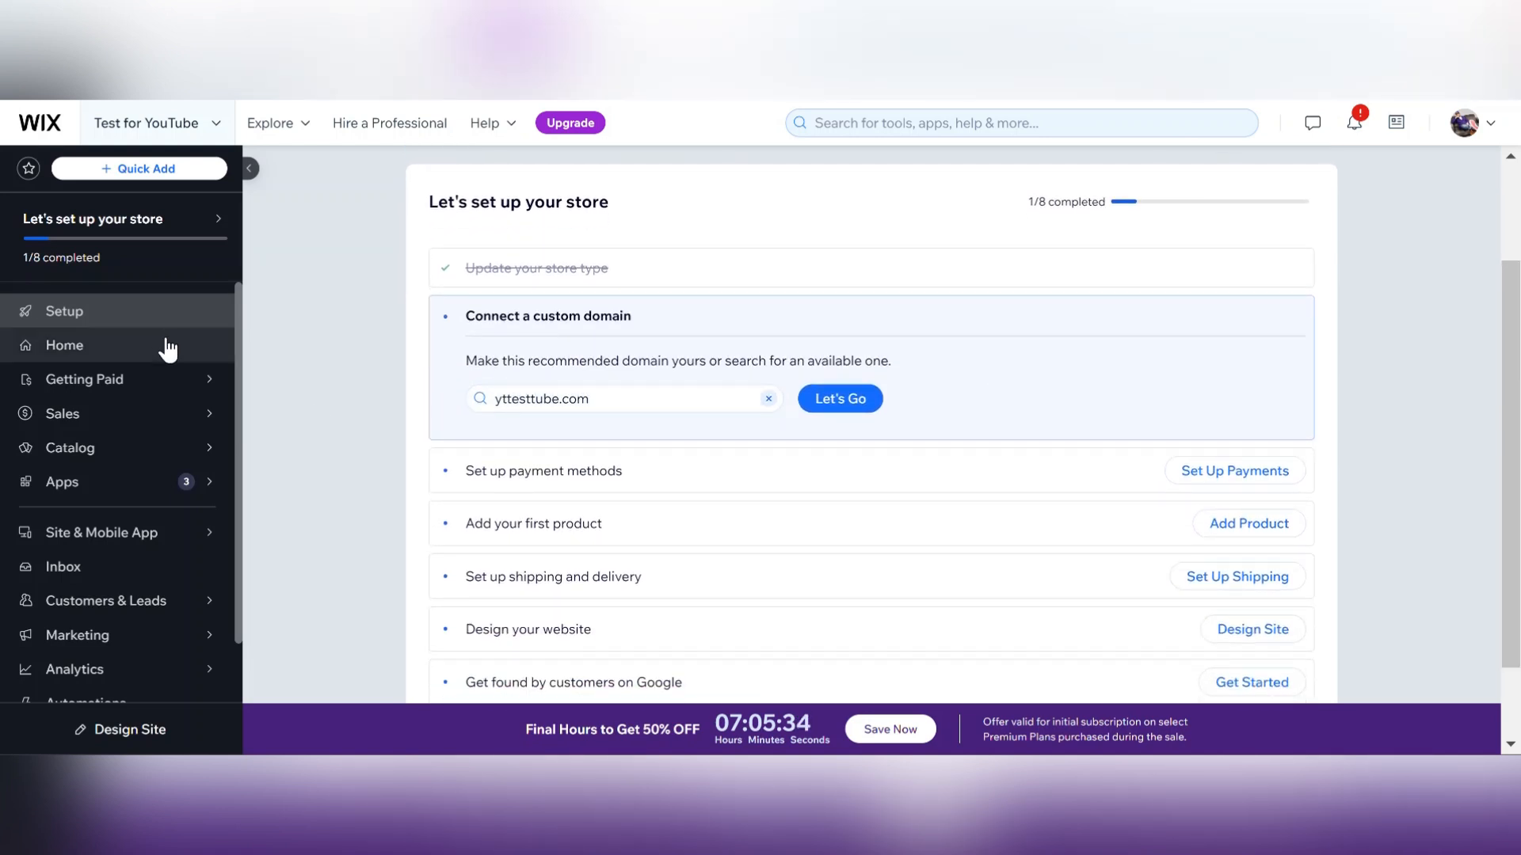
{"action": "mouse_move", "coordinate": [244, 372]}
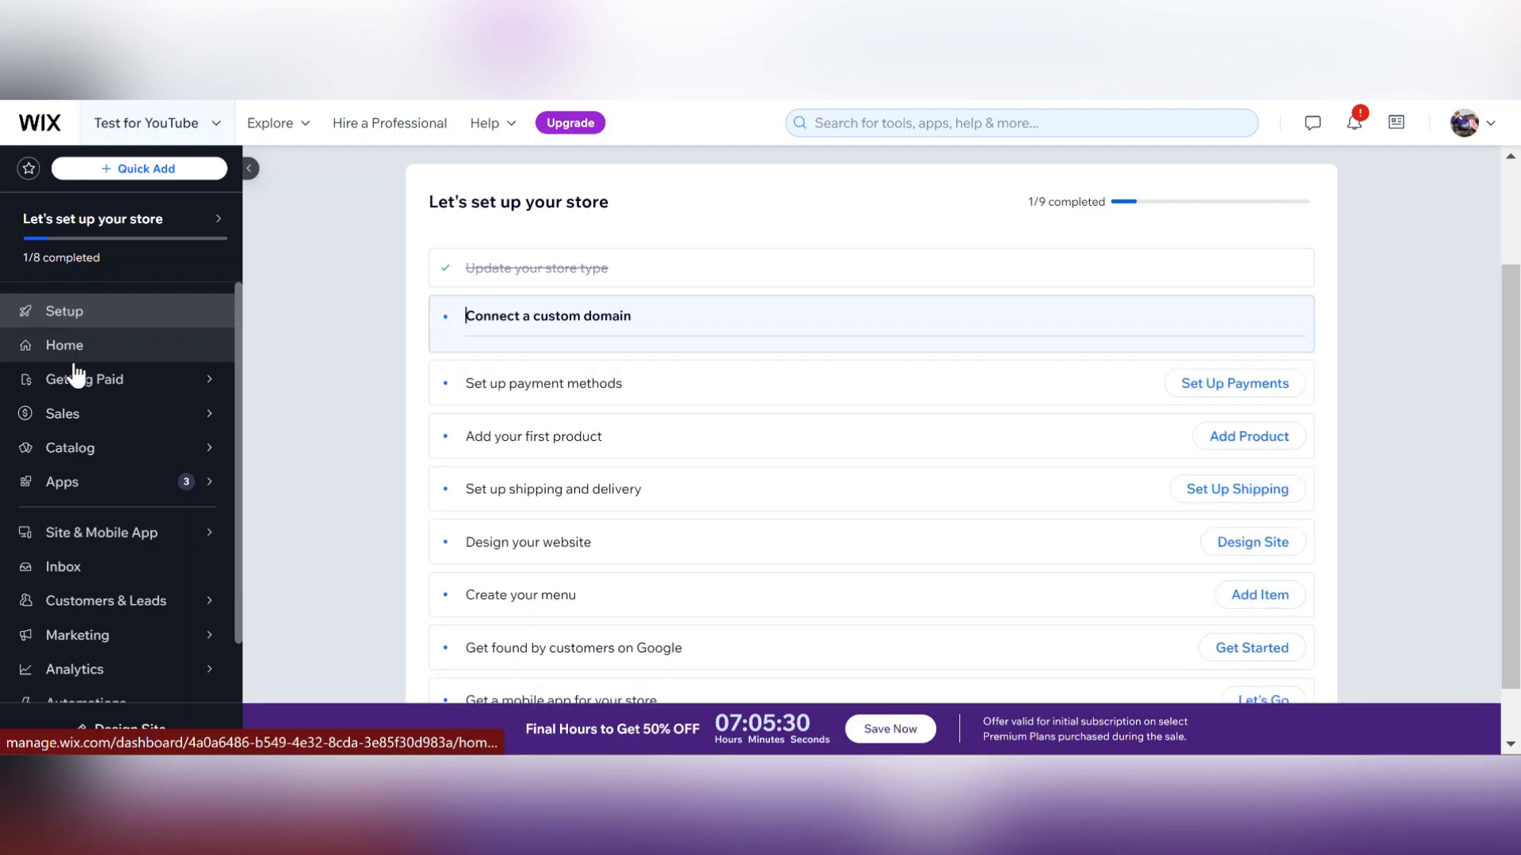
{"action": "mouse_move", "coordinate": [84, 387]}
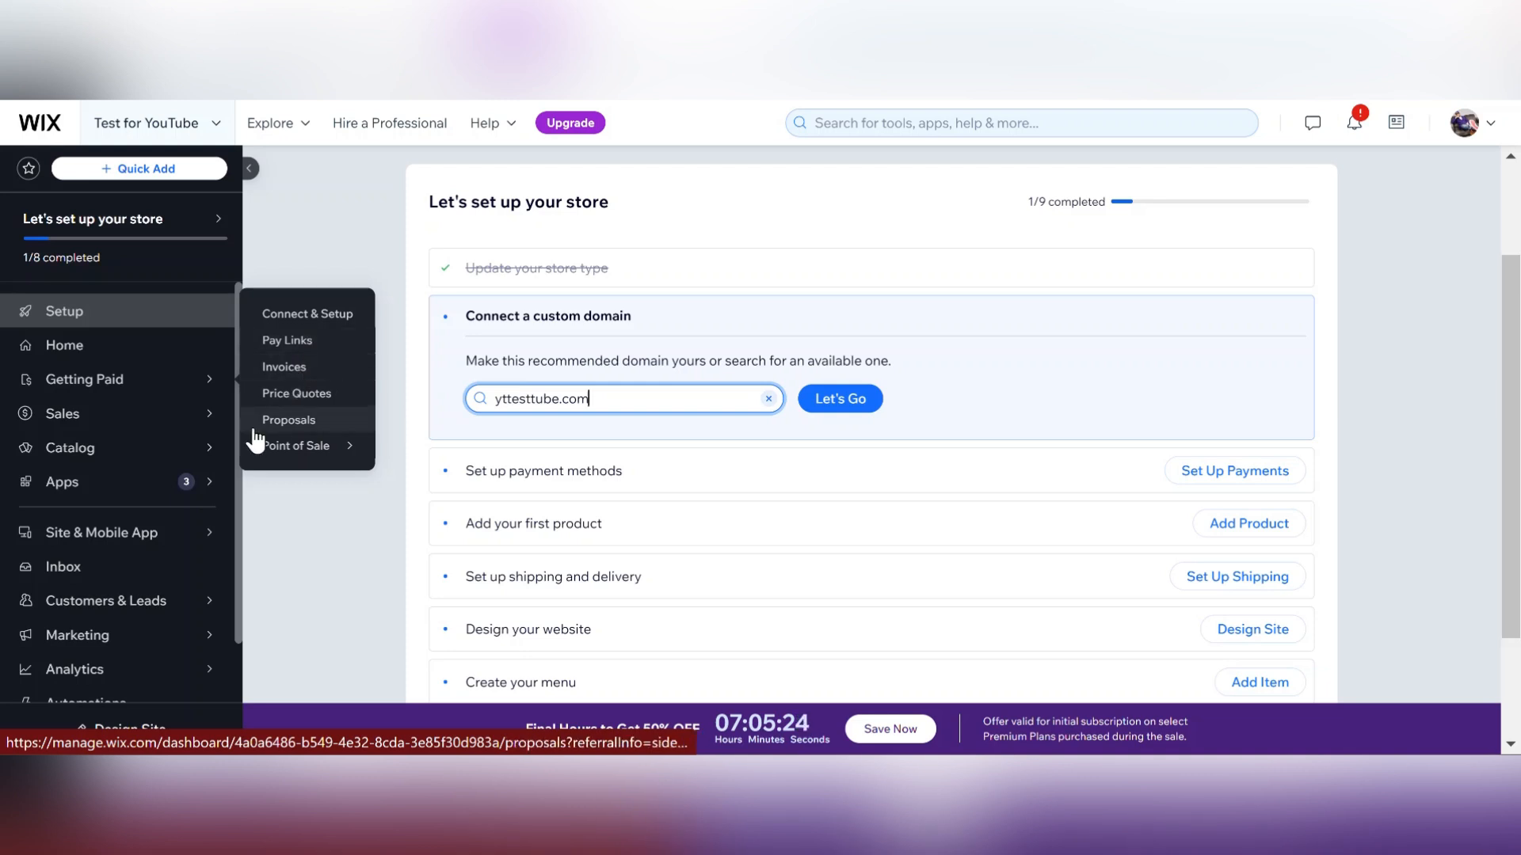
{"action": "mouse_move", "coordinate": [112, 418]}
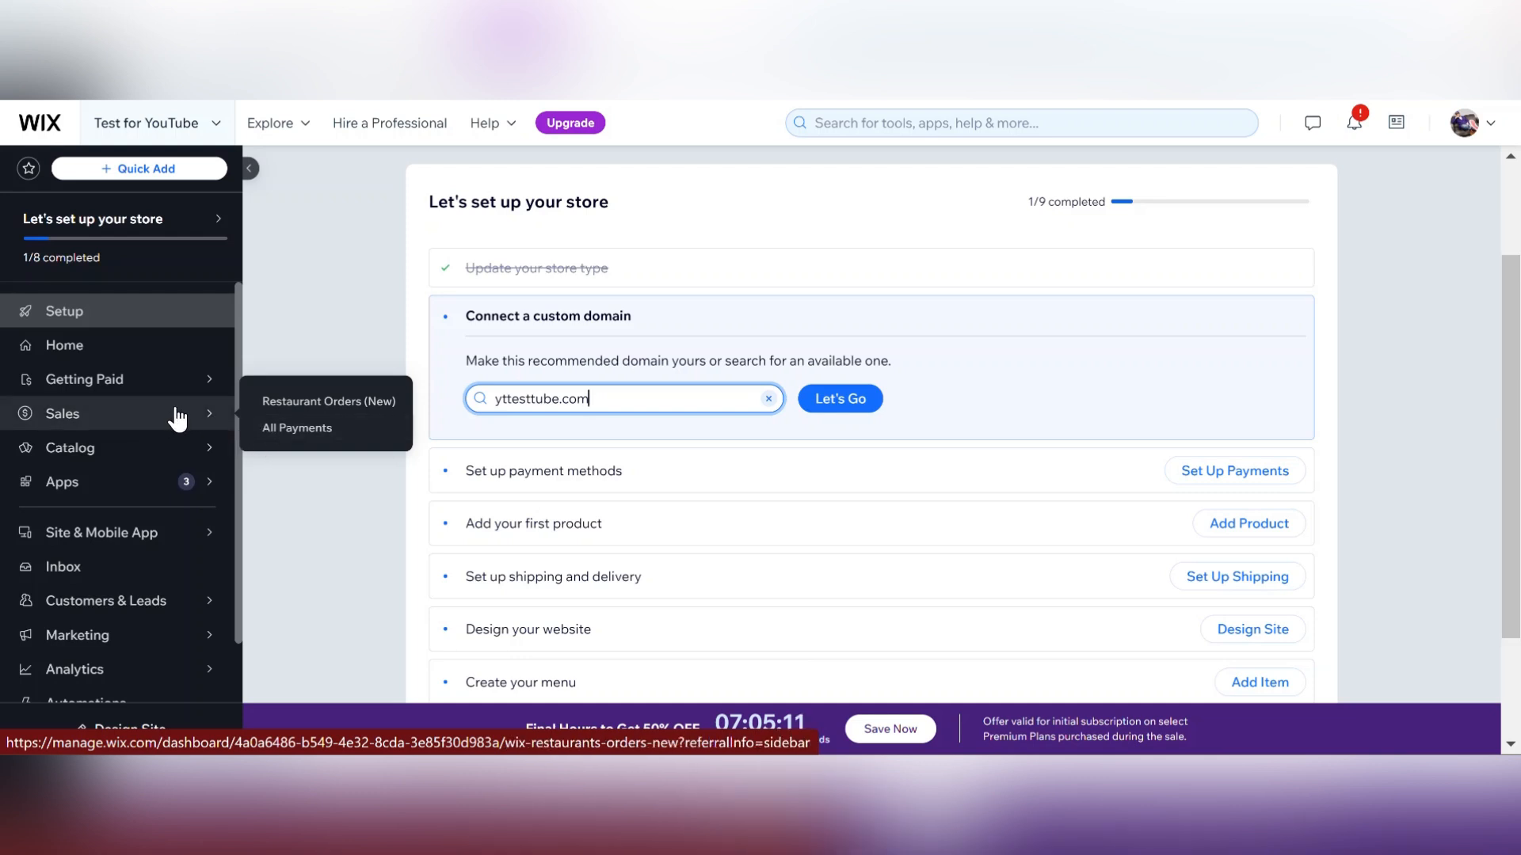
{"action": "mouse_move", "coordinate": [168, 463]}
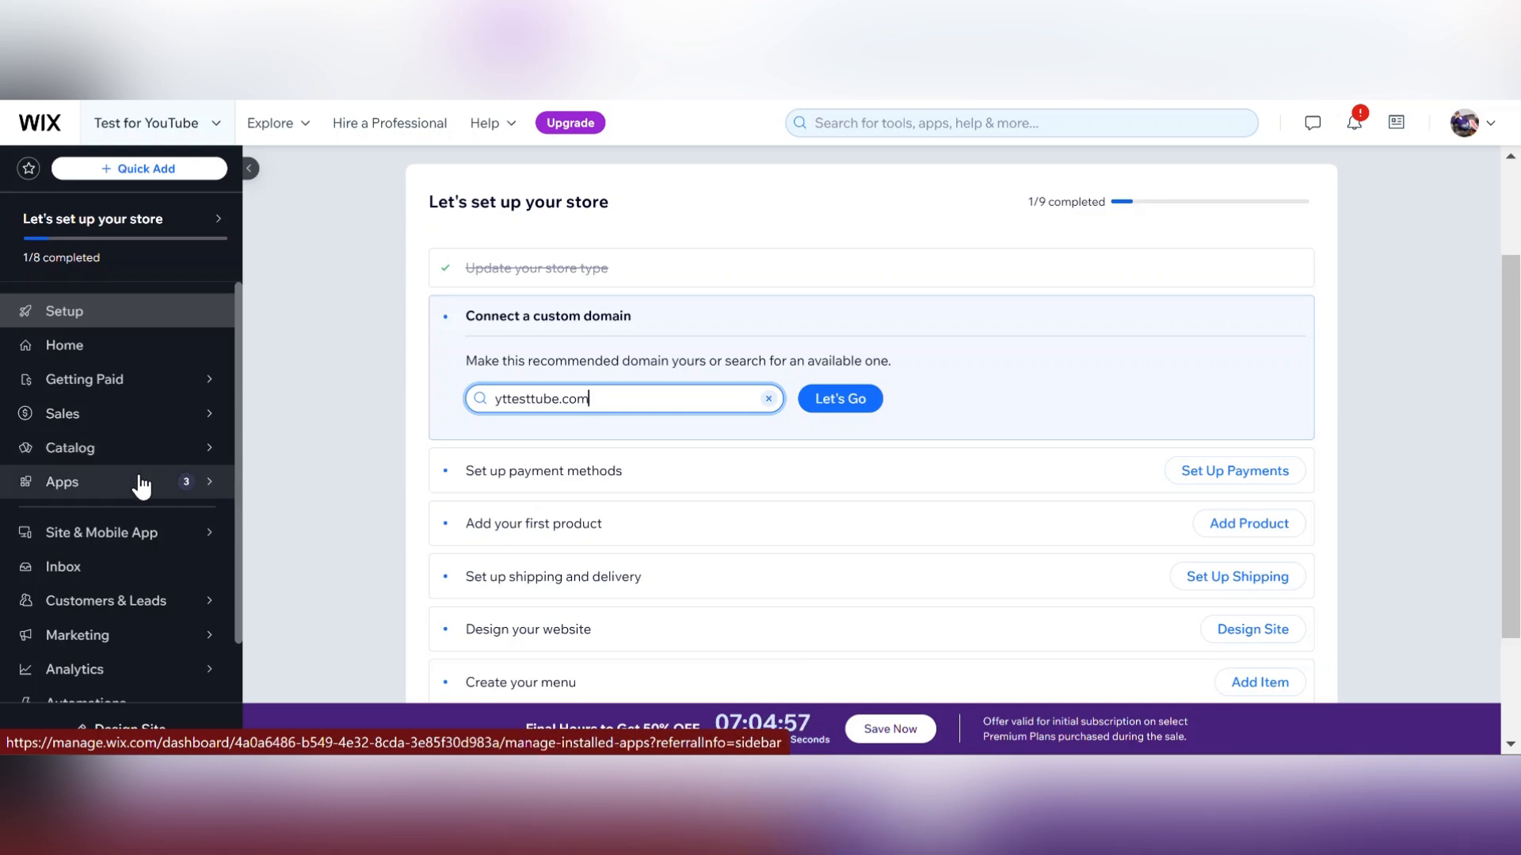
{"action": "mouse_move", "coordinate": [144, 487]}
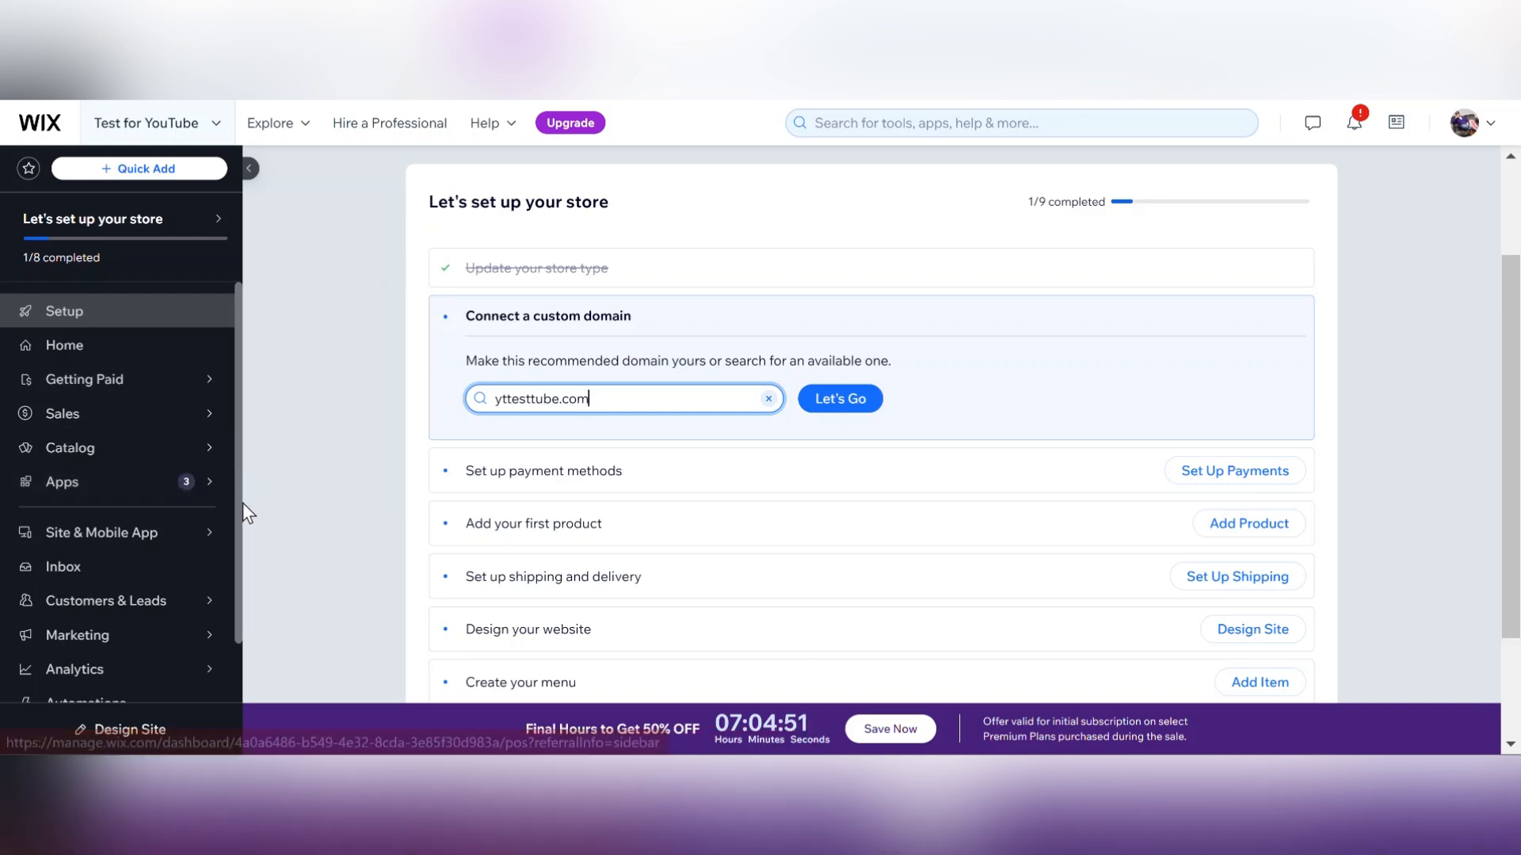
{"action": "scroll", "coordinate": [239, 522], "scroll_direction": "down", "scroll_amount": 1}
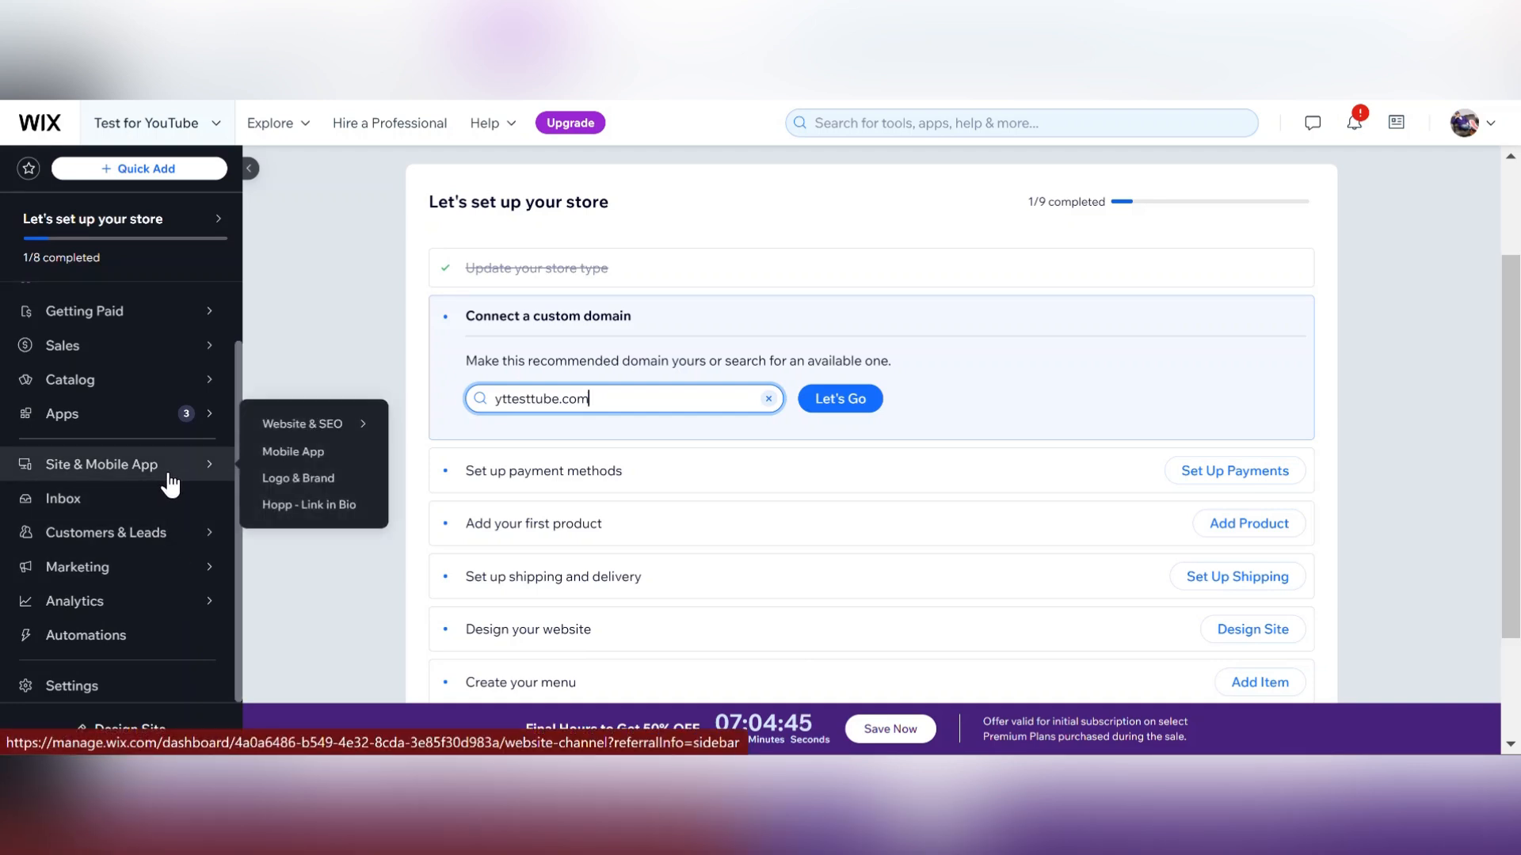
{"action": "mouse_move", "coordinate": [301, 442]}
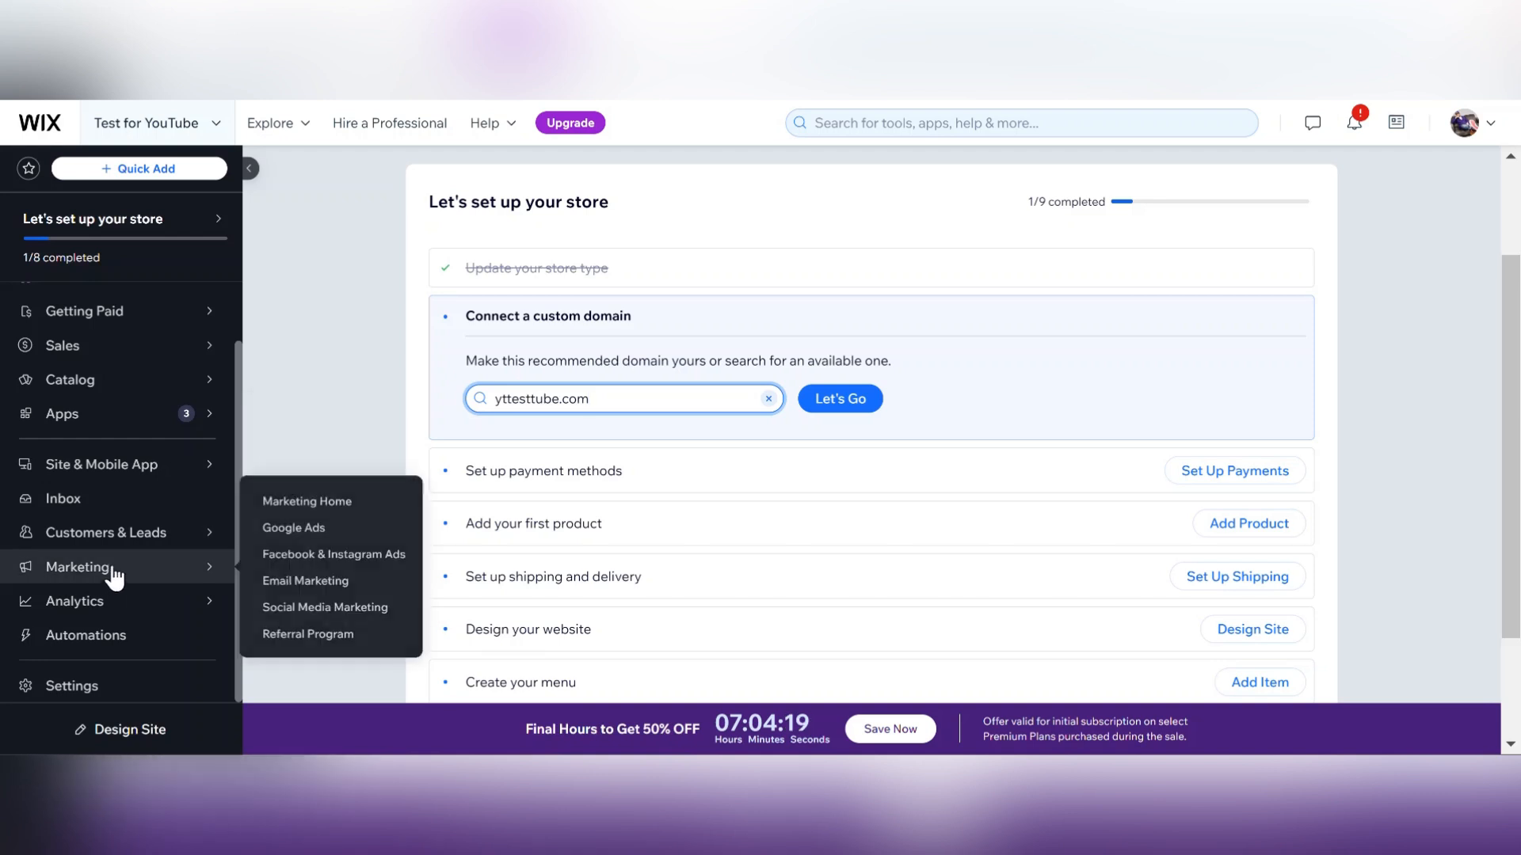
{"action": "mouse_move", "coordinate": [120, 545]}
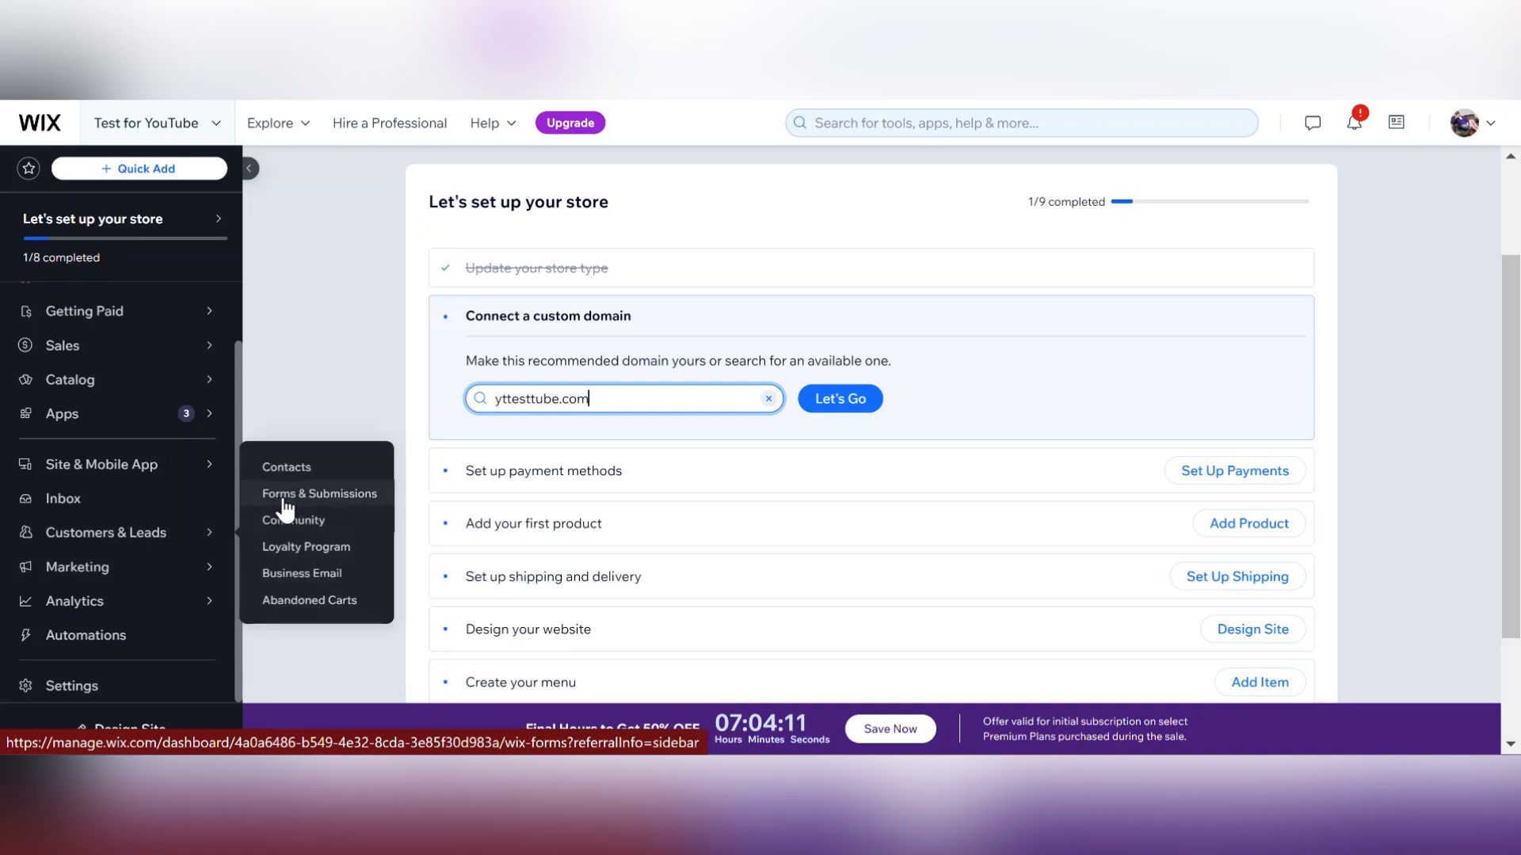
{"action": "mouse_move", "coordinate": [173, 577]}
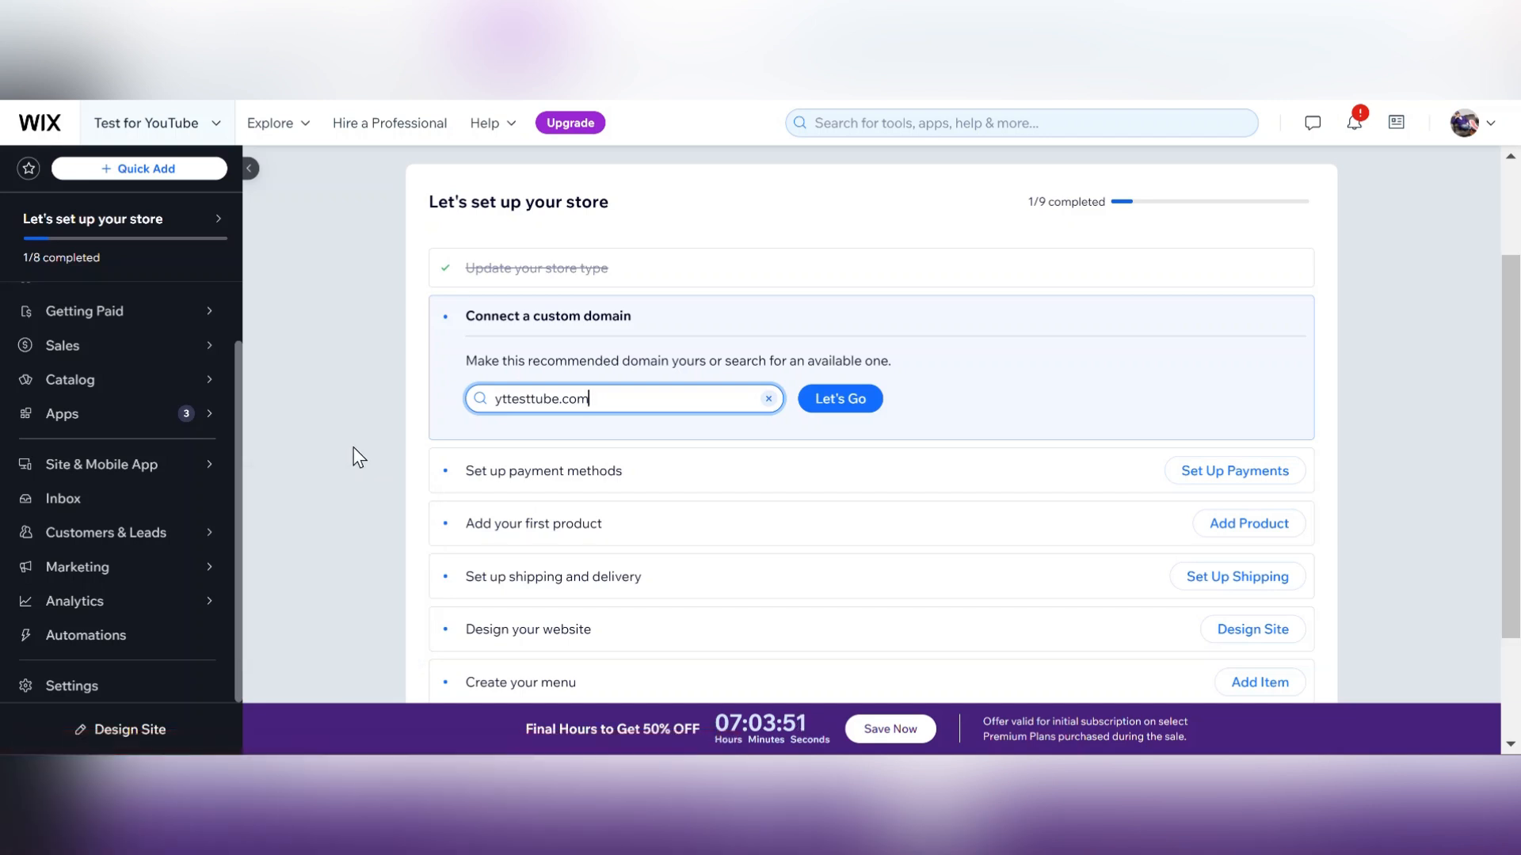
{"action": "mouse_move", "coordinate": [238, 533]}
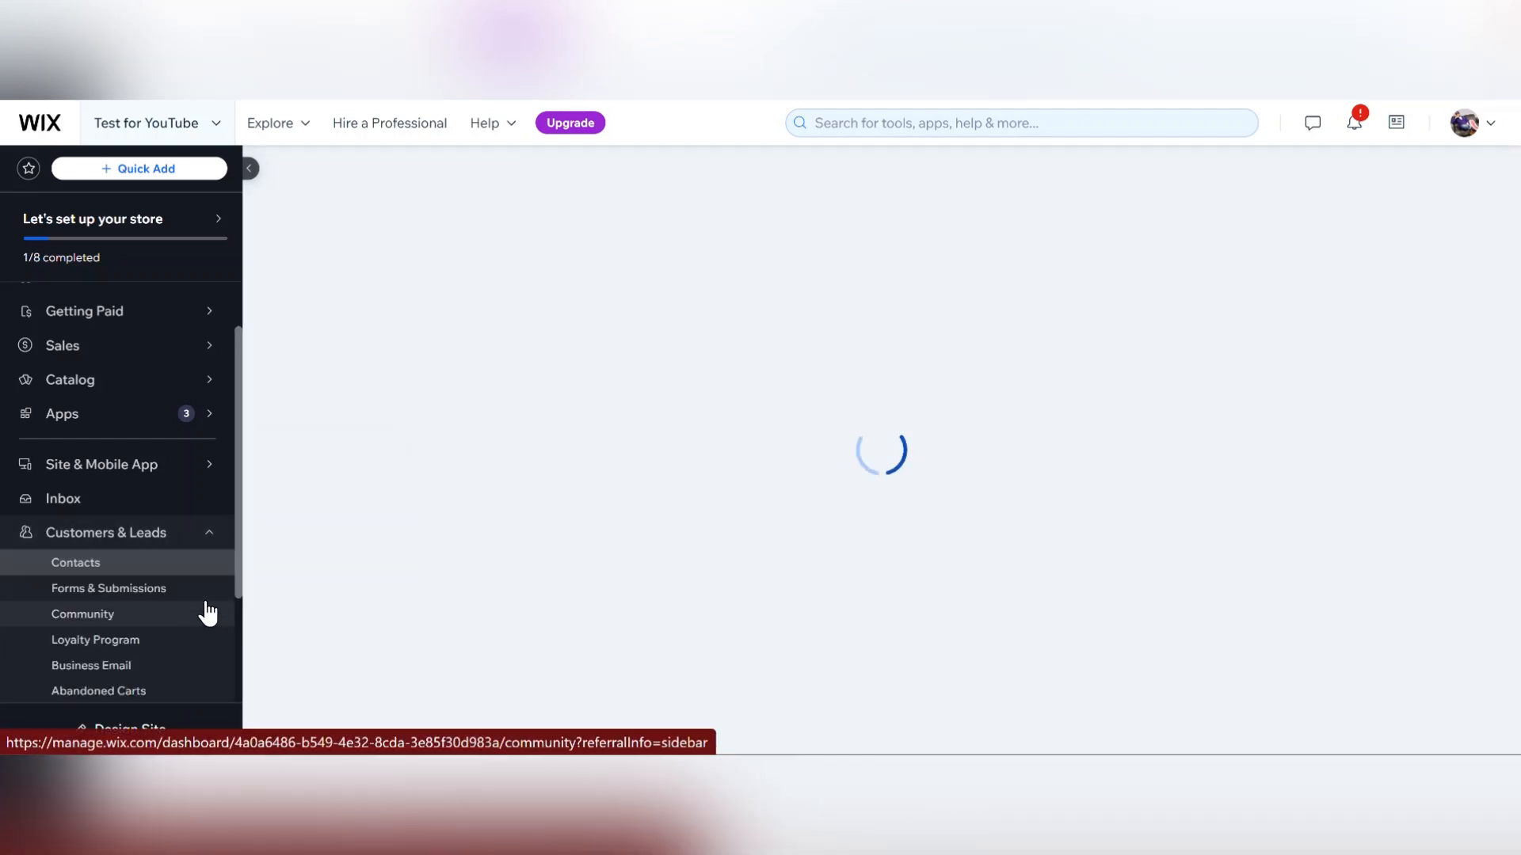
{"action": "scroll", "coordinate": [228, 559], "scroll_direction": "down", "scroll_amount": 2}
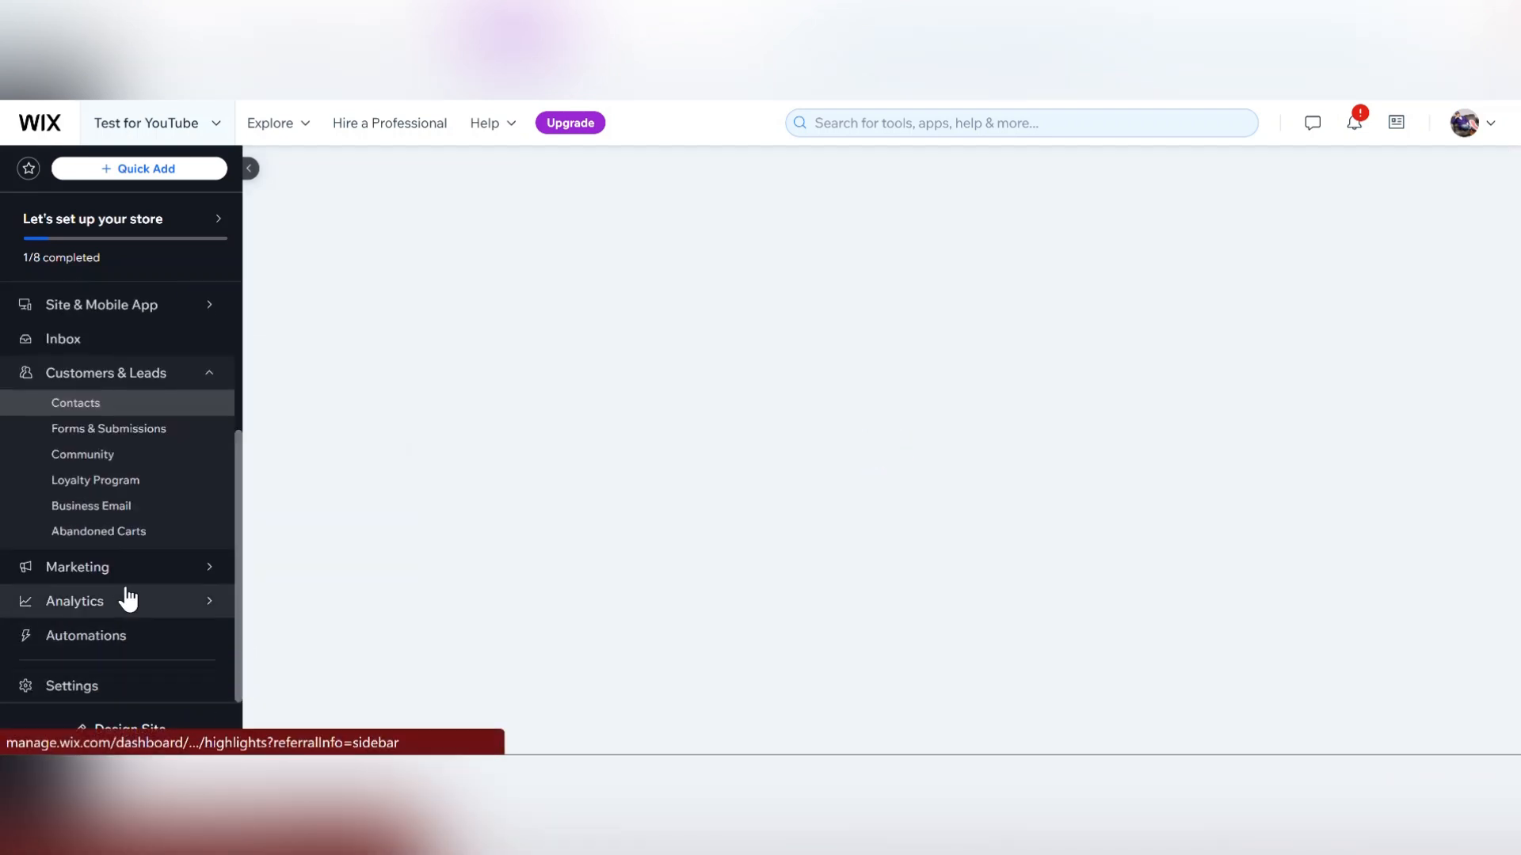
{"action": "mouse_move", "coordinate": [123, 610]}
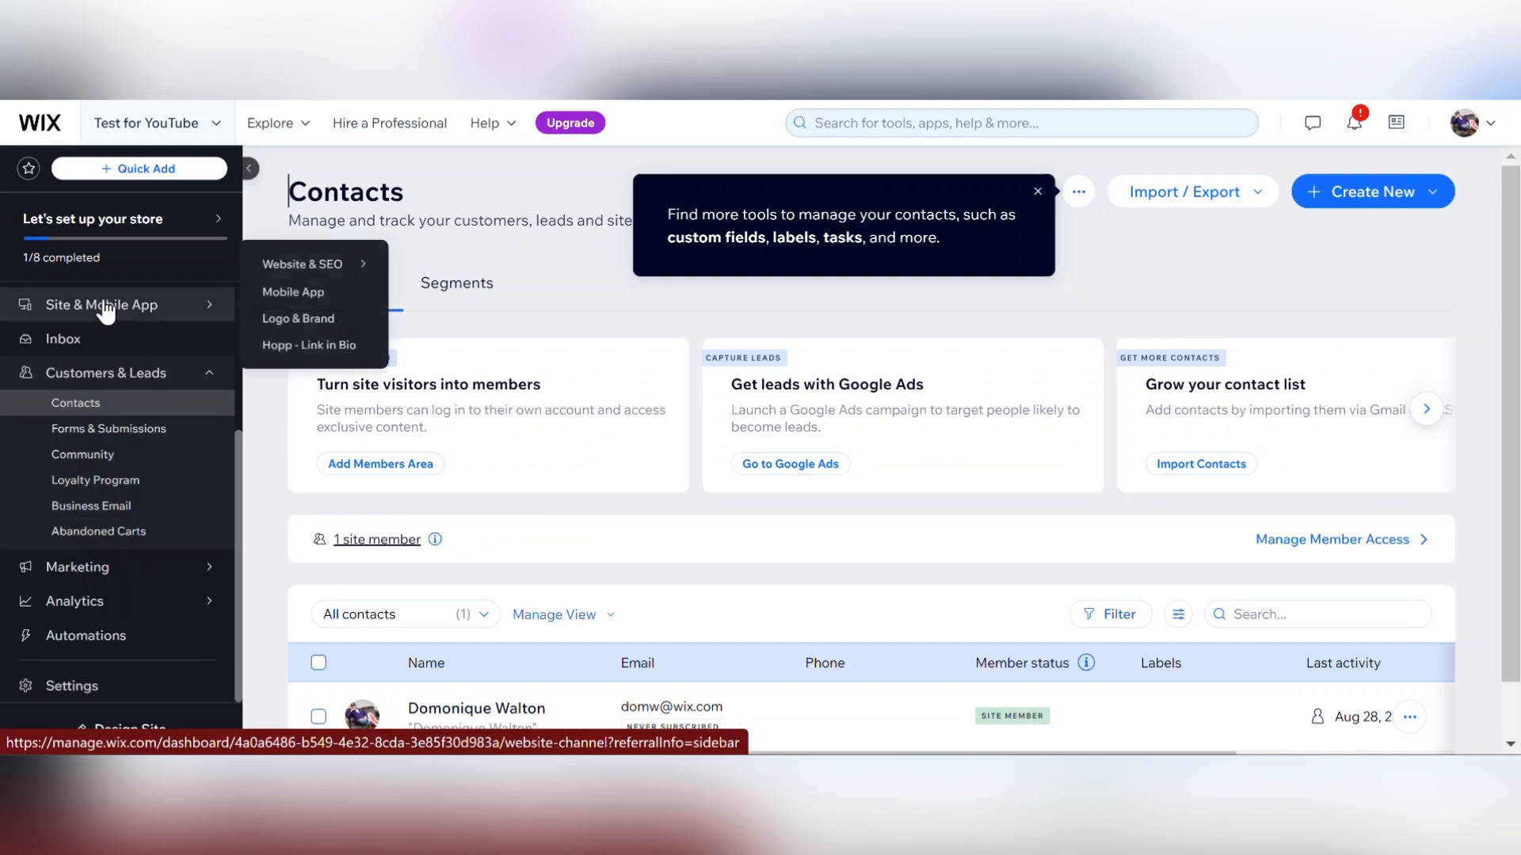
{"action": "left_click_drag", "start_coordinate": [239, 460], "coordinate": [249, 259]}
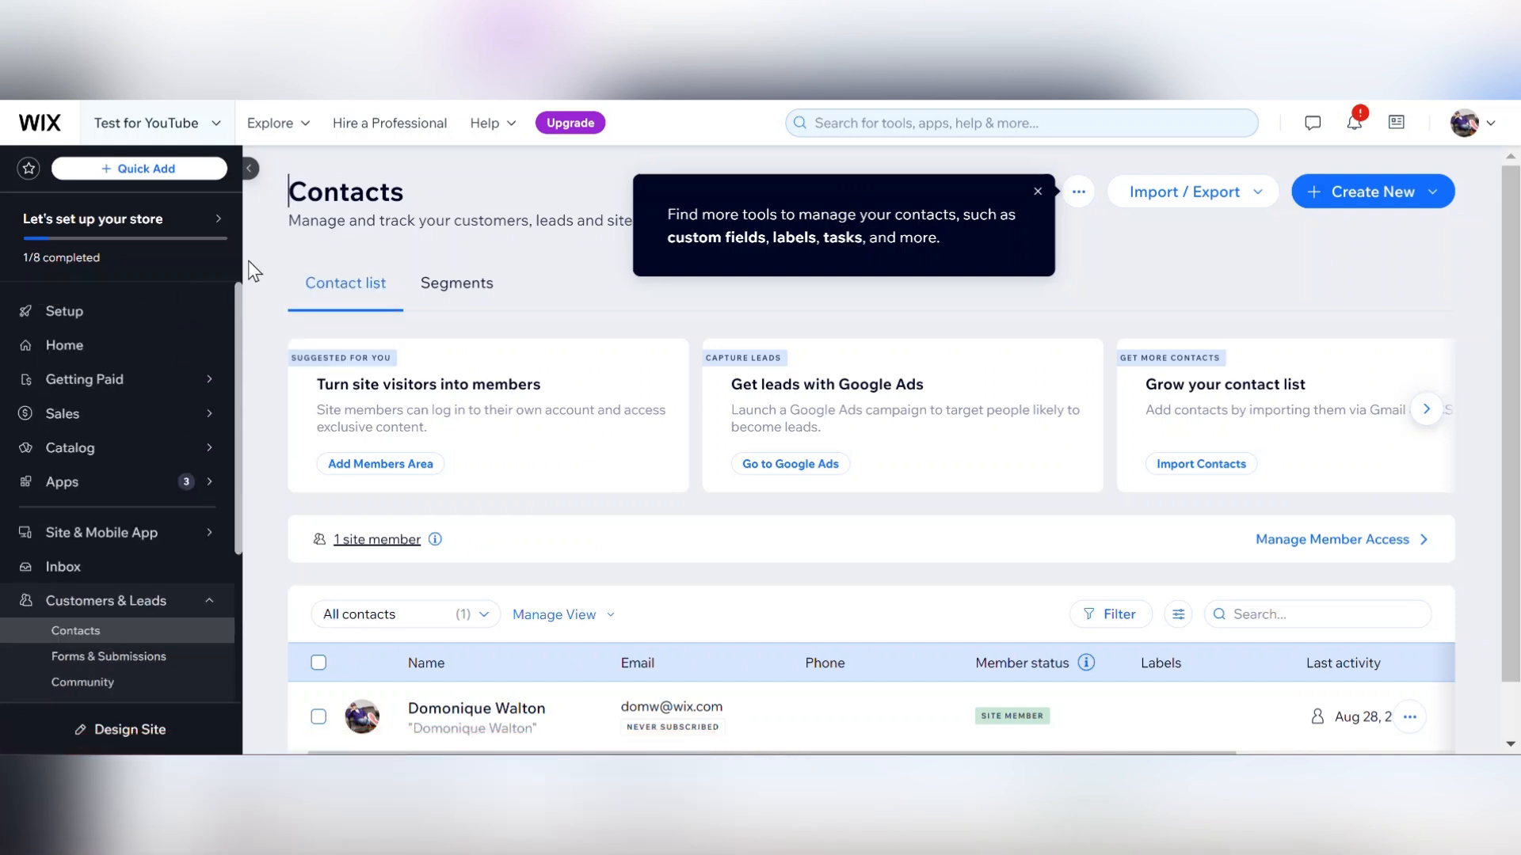
{"action": "left_click", "coordinate": [114, 315]}
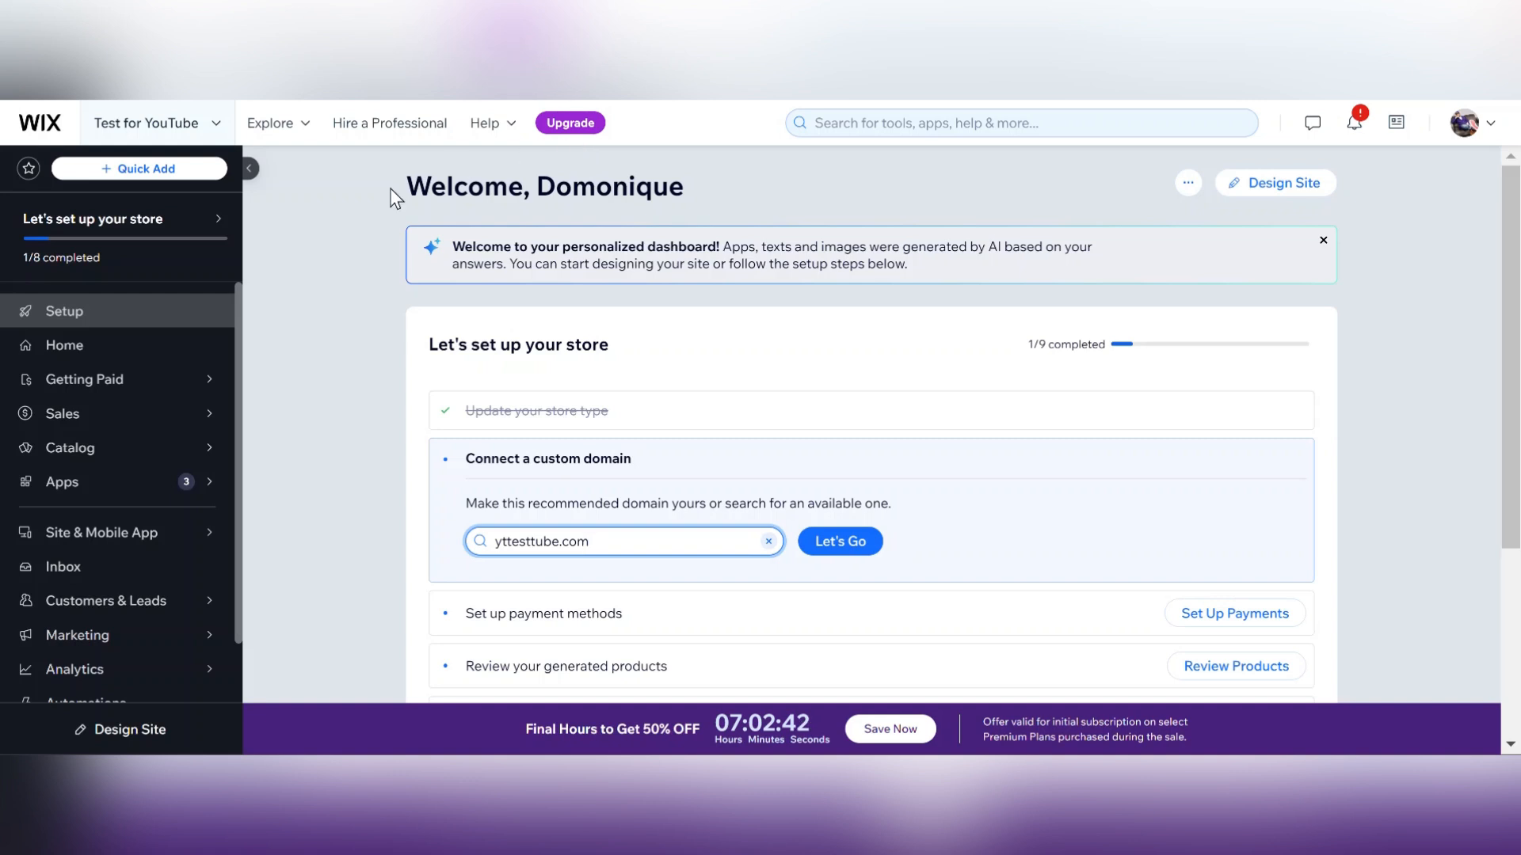
Start designing the site by picking a template, and open the Accessories Store template for editing.
{"action": "left_click", "coordinate": [339, 241]}
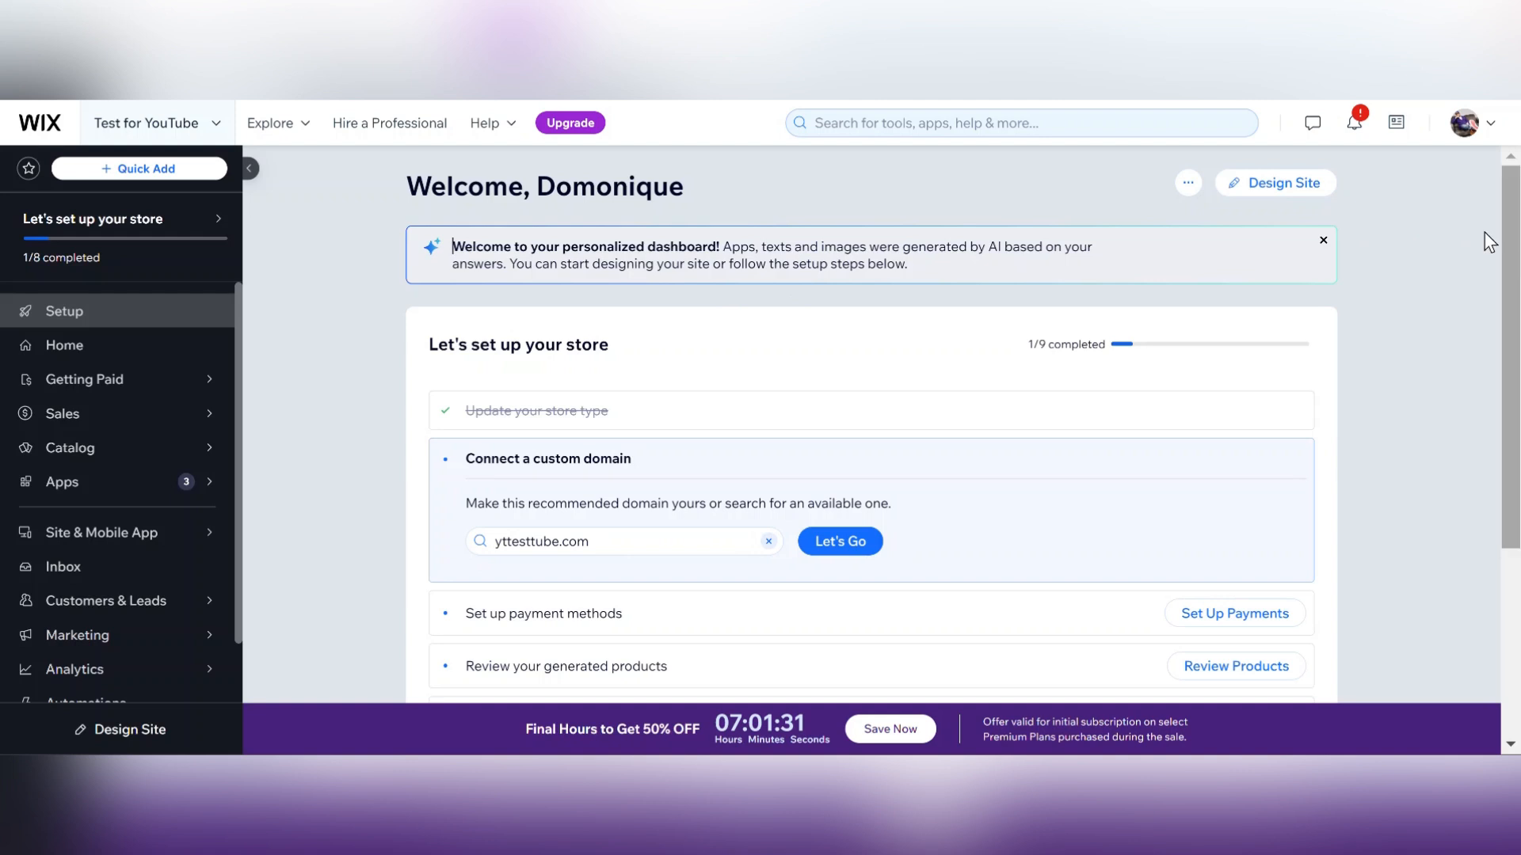
{"action": "left_click", "coordinate": [1272, 187]}
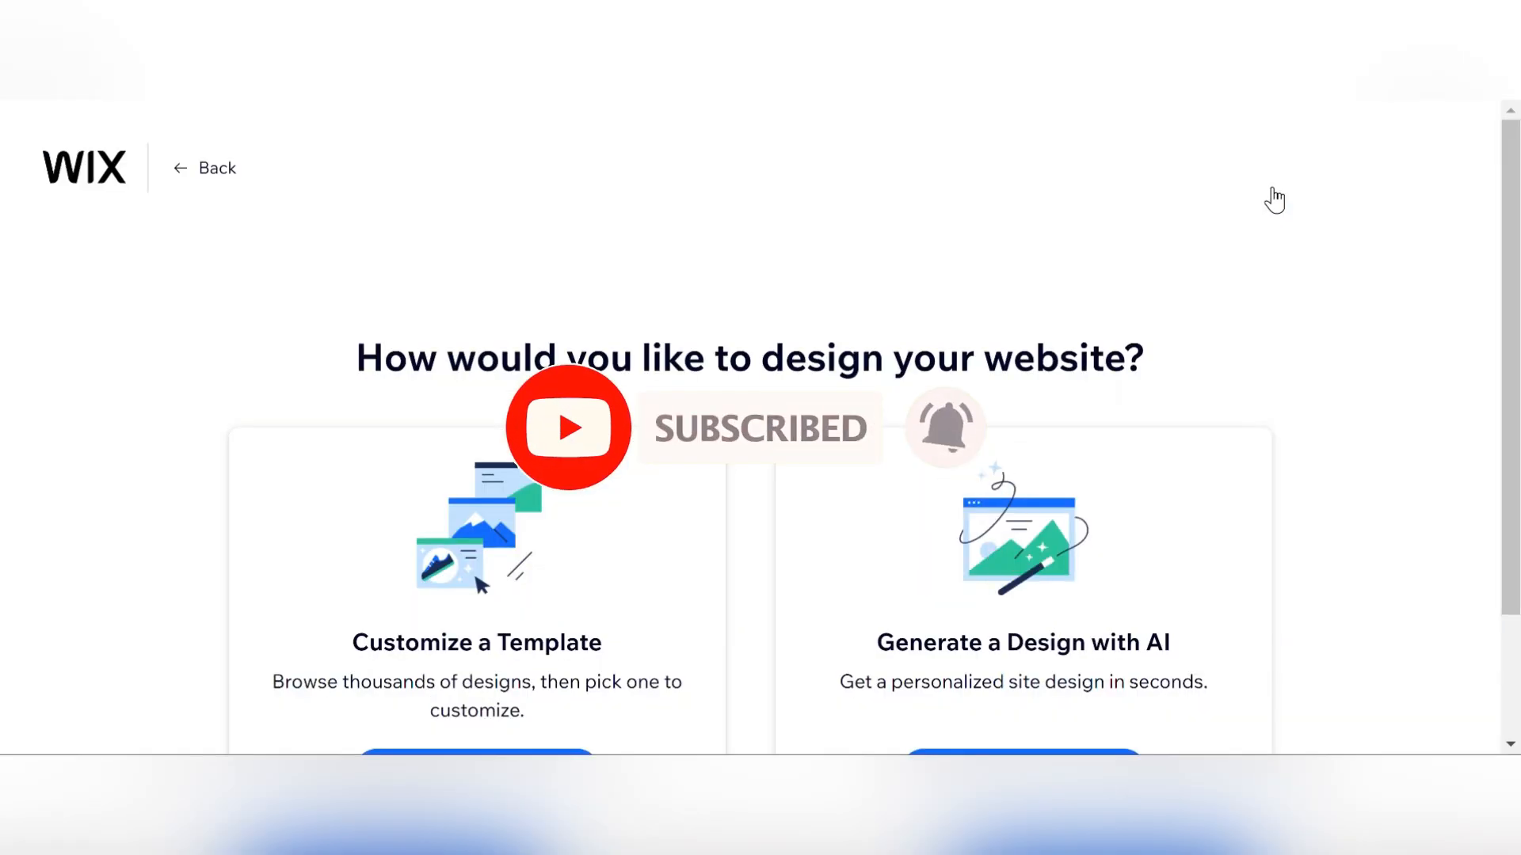
{"action": "scroll", "coordinate": [1273, 198], "scroll_direction": "down", "scroll_amount": 2}
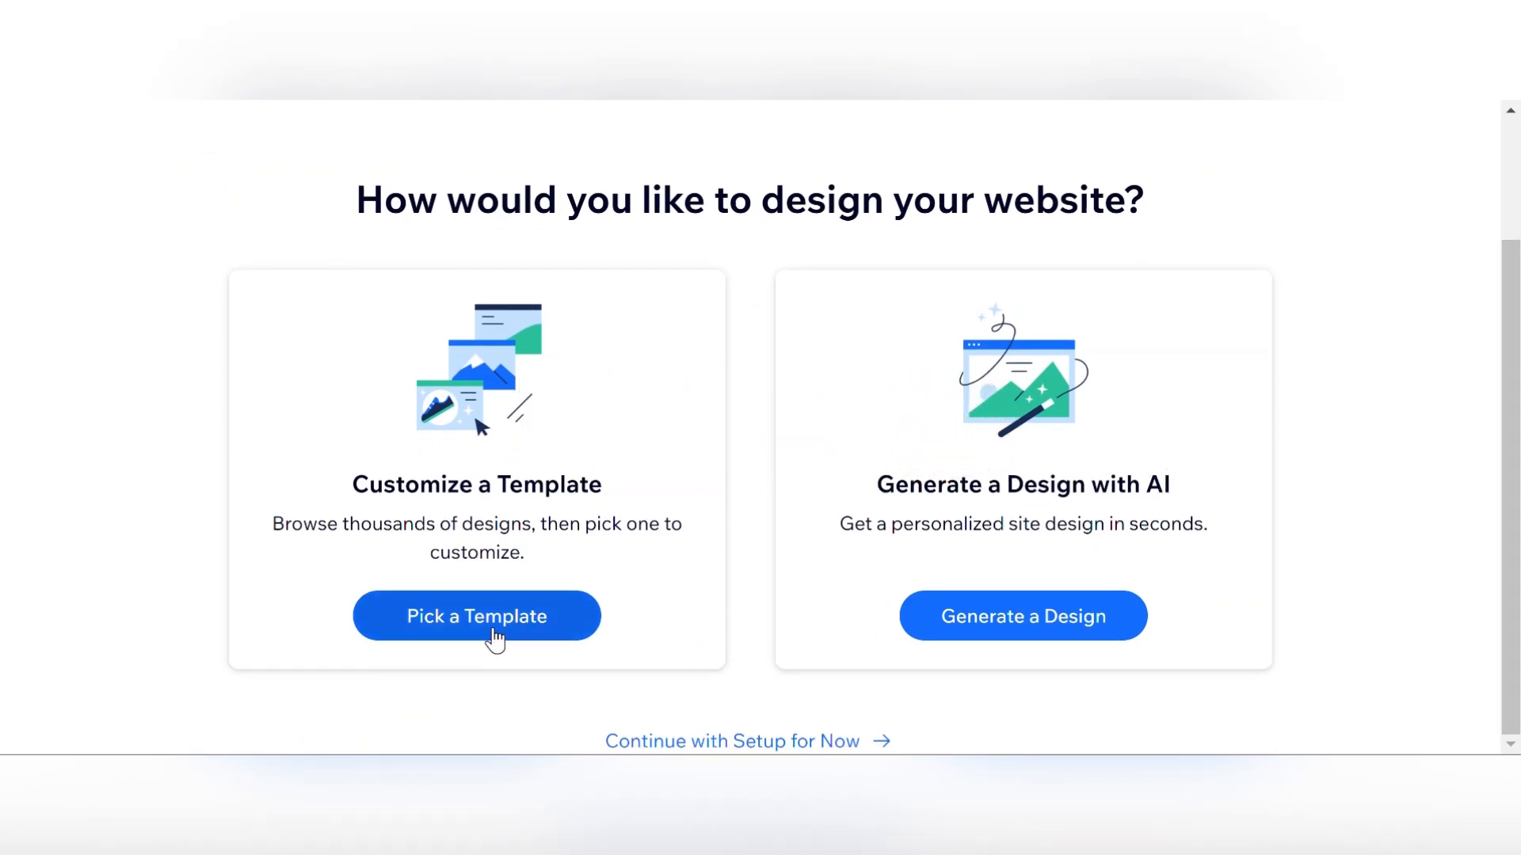
{"action": "left_click", "coordinate": [494, 638]}
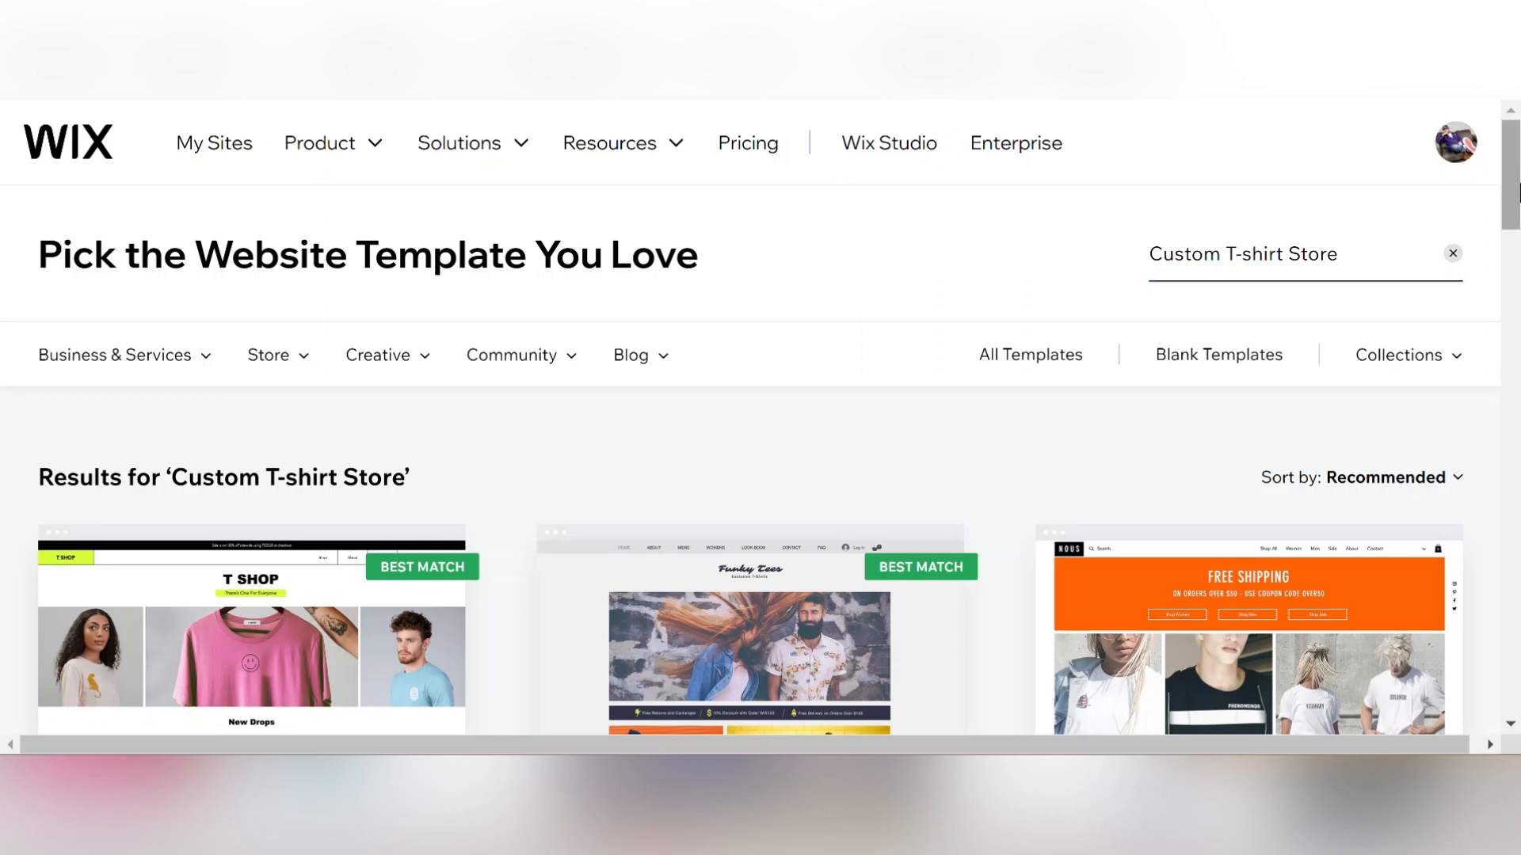
{"action": "left_click_drag", "start_coordinate": [1517, 192], "coordinate": [1518, 359]}
{"action": "mouse_move", "coordinate": [754, 346]}
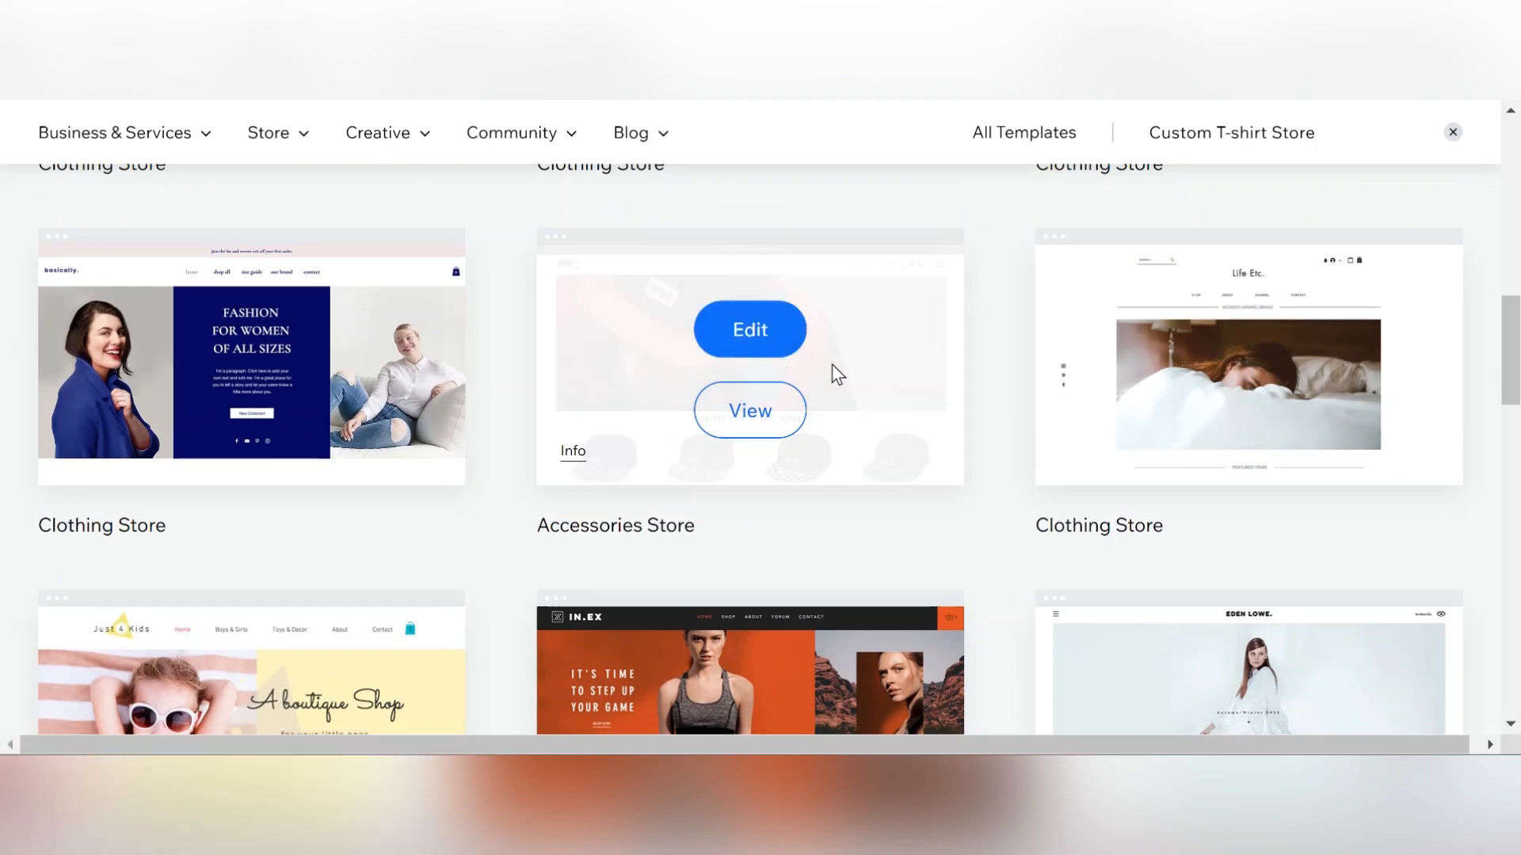
{"action": "left_click", "coordinate": [748, 333]}
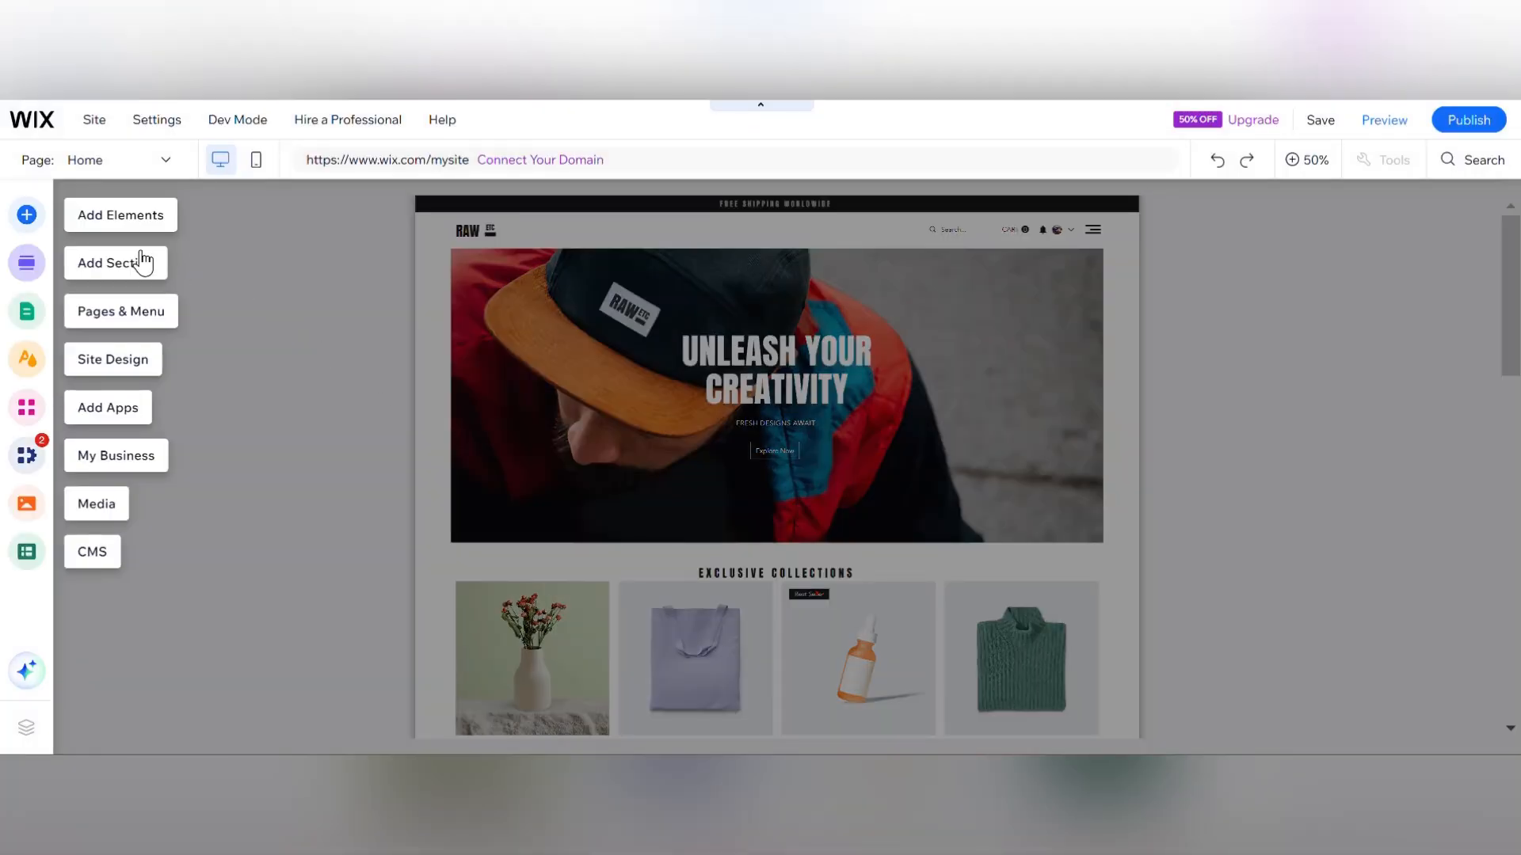
Open the Add Elements panel and browse its text, image, logo and button categories.
{"action": "left_click", "coordinate": [27, 216]}
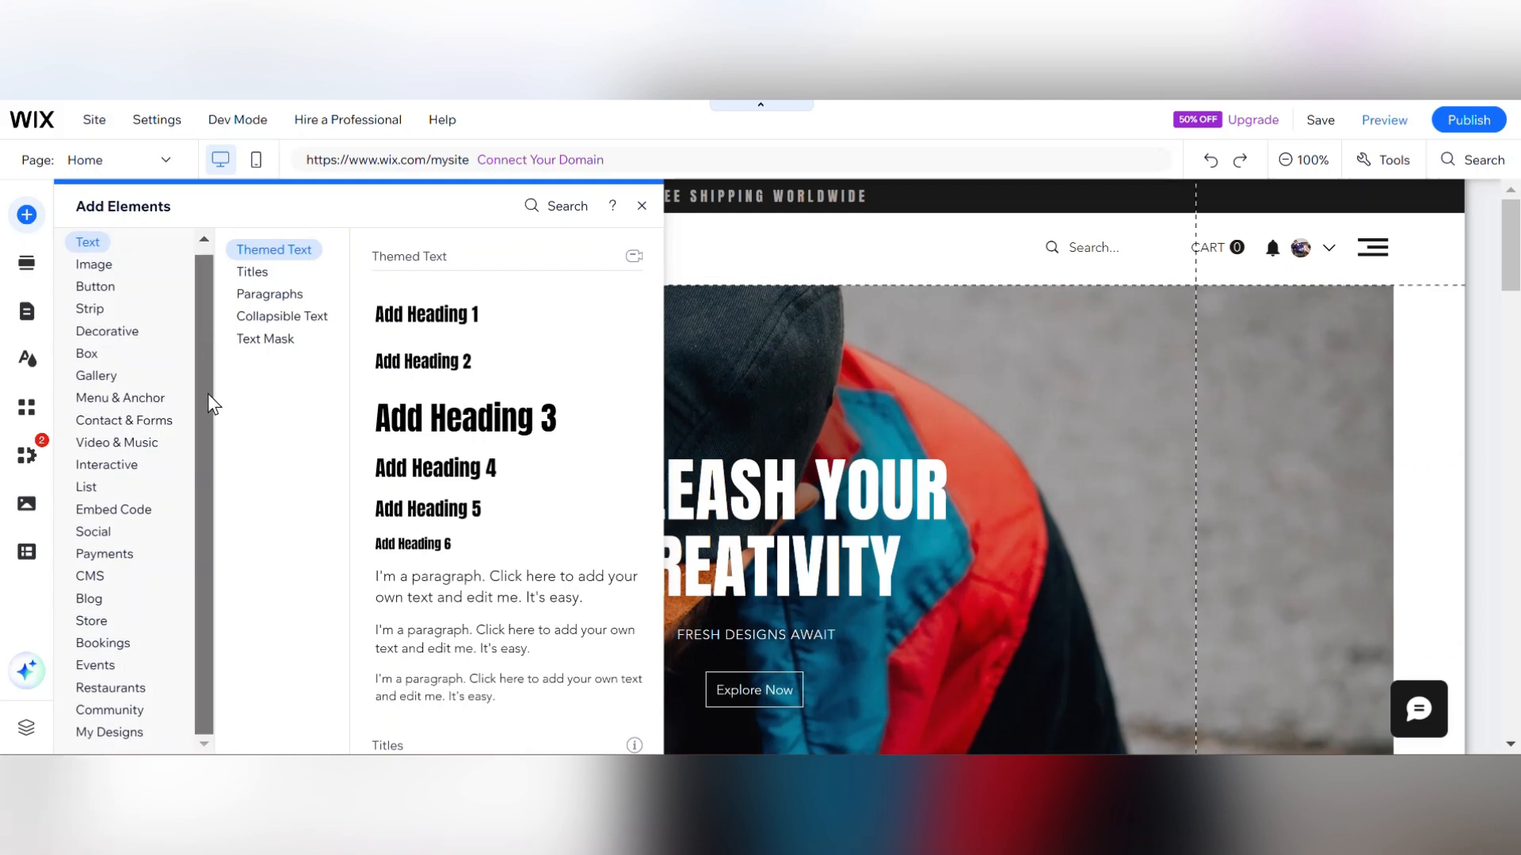
{"action": "left_click", "coordinate": [98, 292]}
{"action": "left_click", "coordinate": [96, 249]}
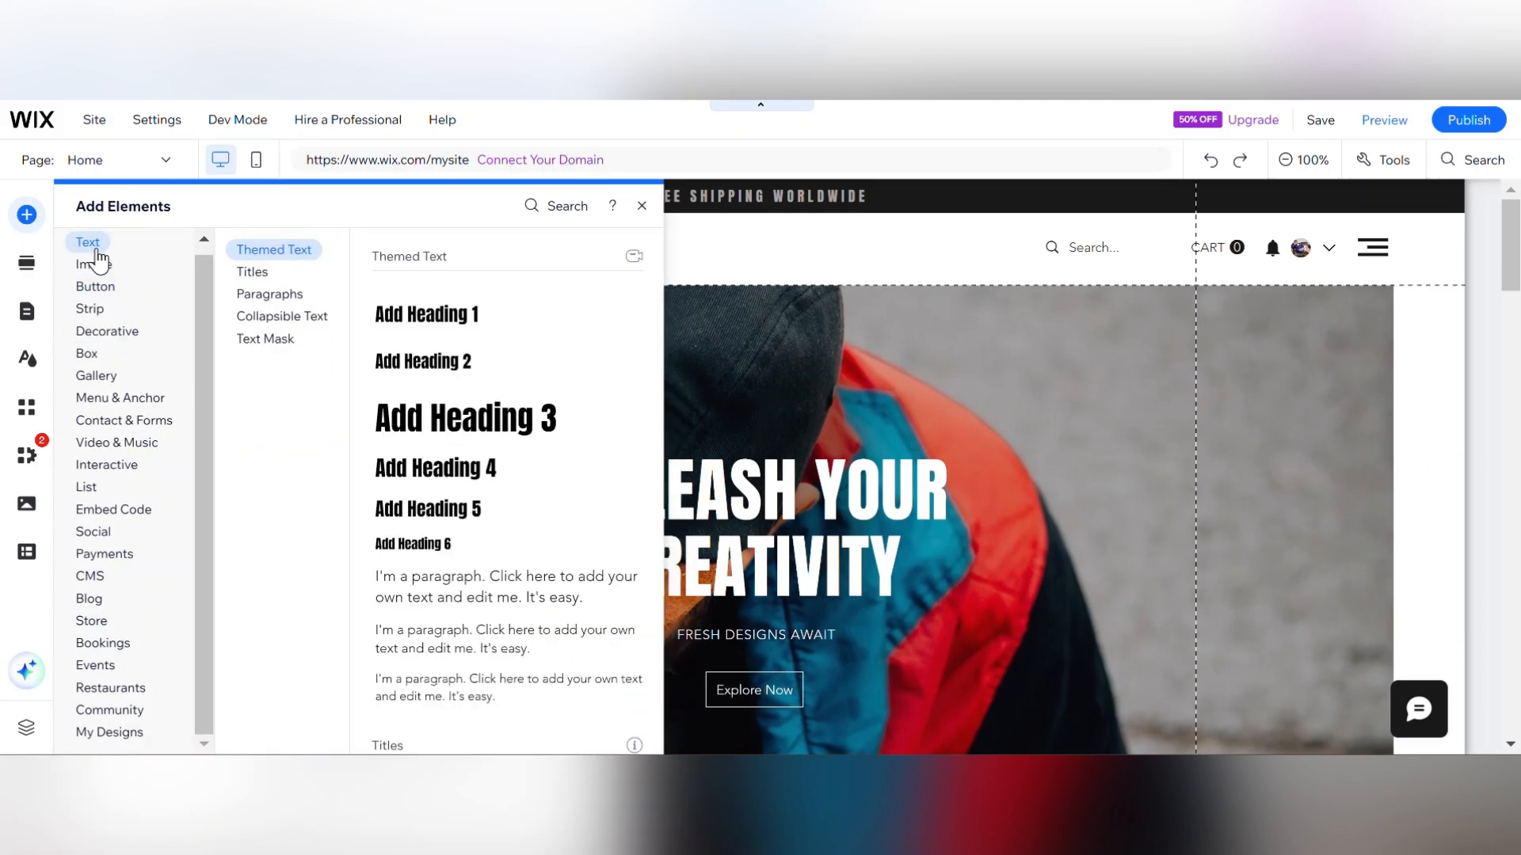
{"action": "left_click", "coordinate": [107, 272]}
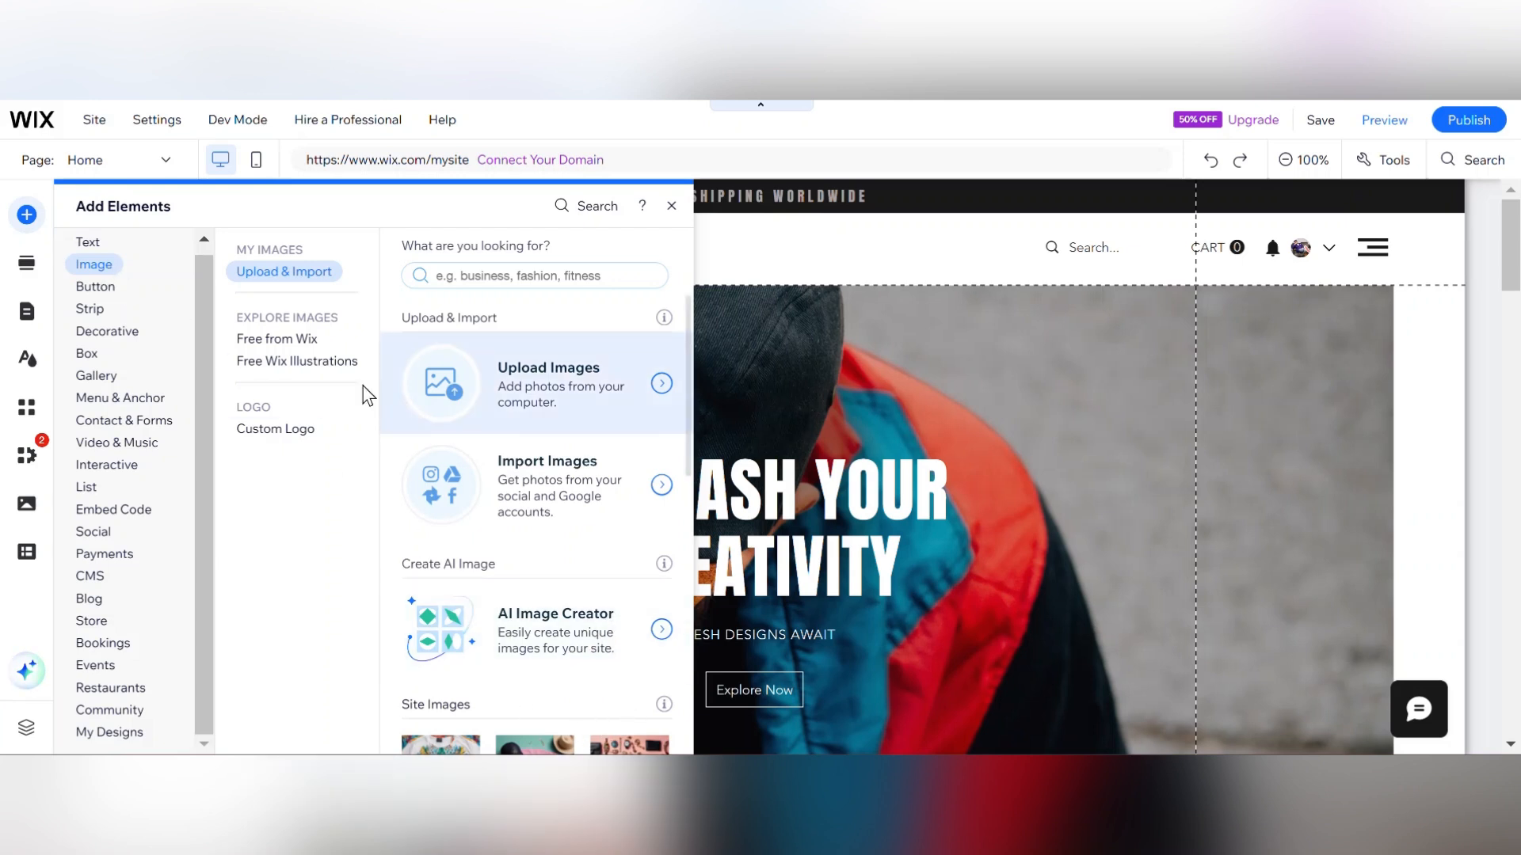
{"action": "left_click", "coordinate": [298, 357]}
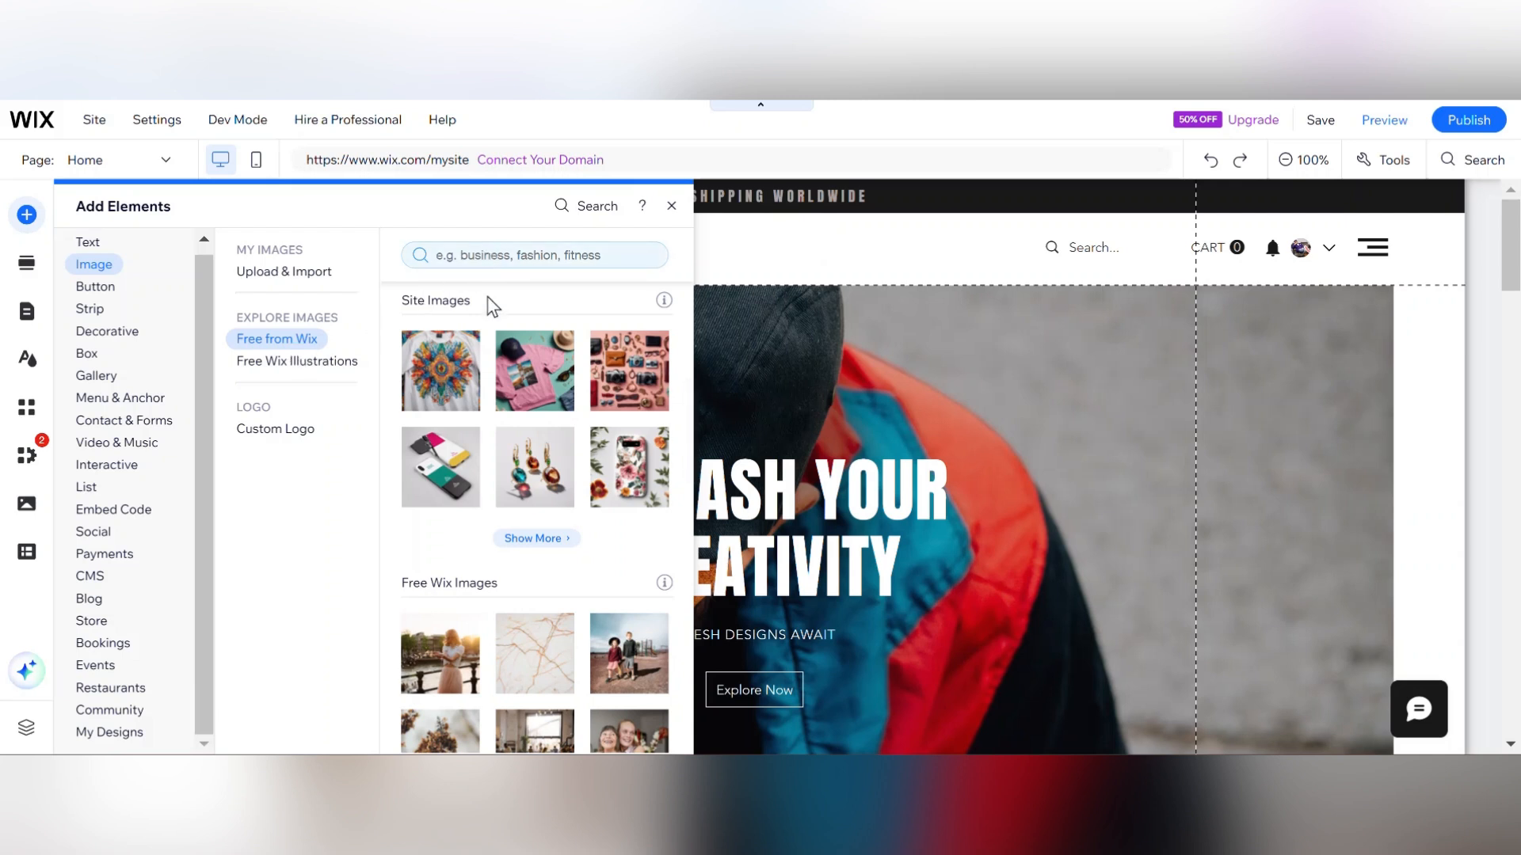
{"action": "left_click", "coordinate": [327, 366]}
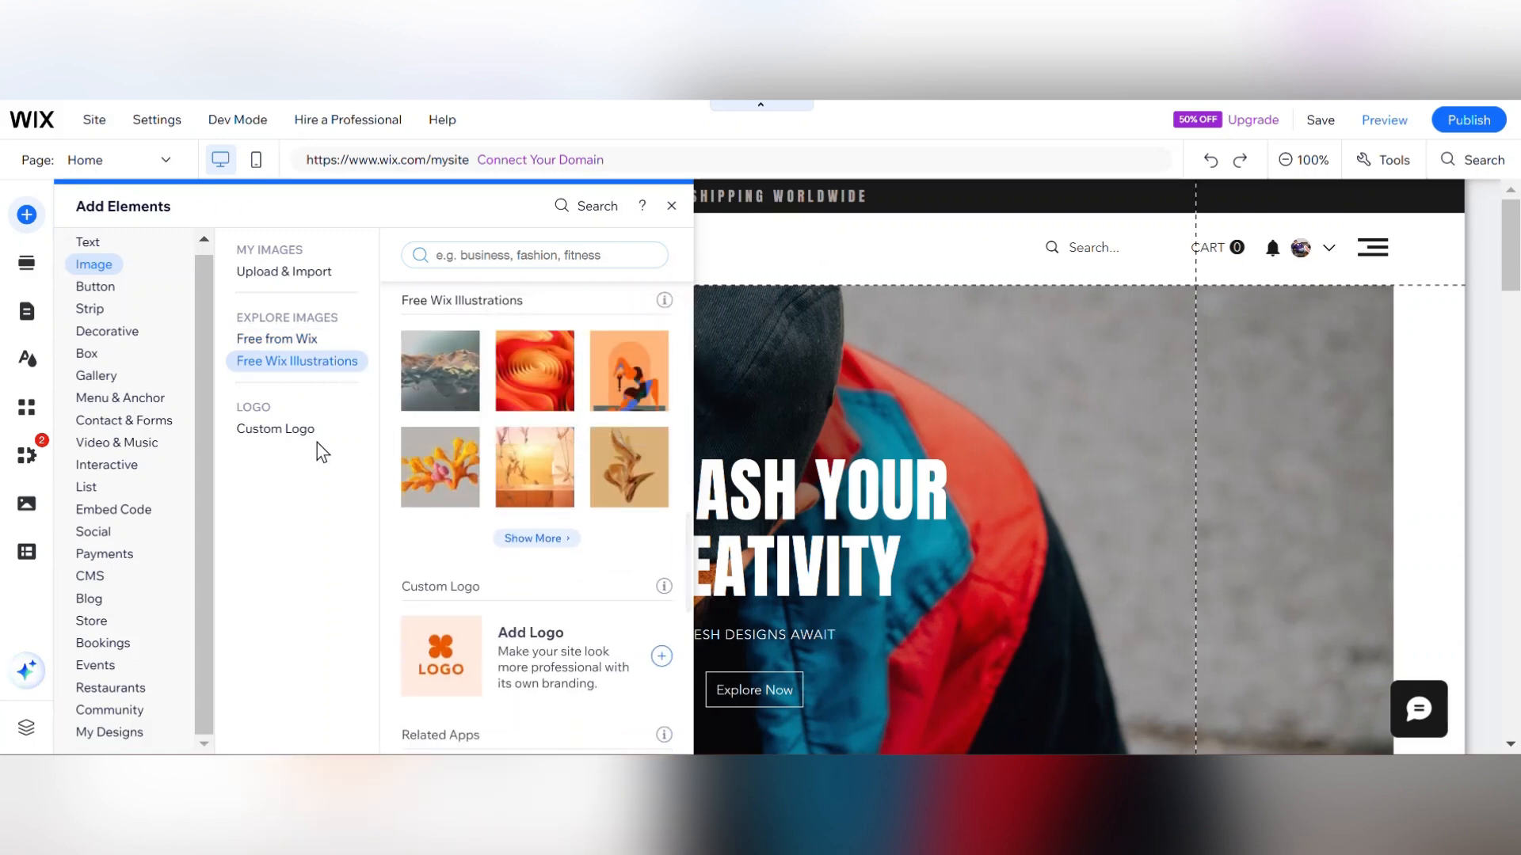
{"action": "left_click", "coordinate": [296, 440]}
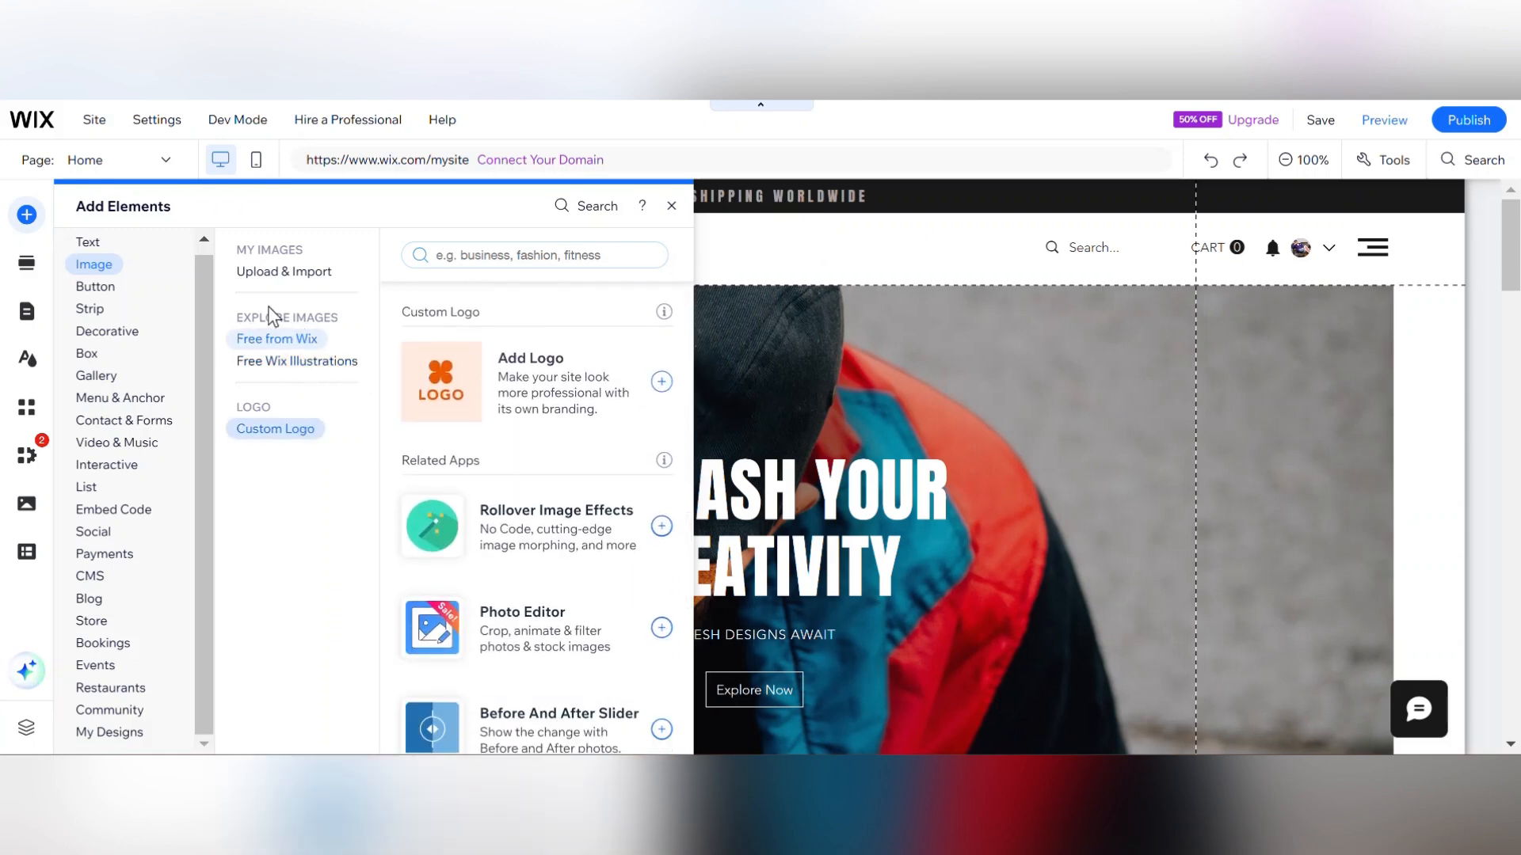
{"action": "left_click", "coordinate": [110, 290]}
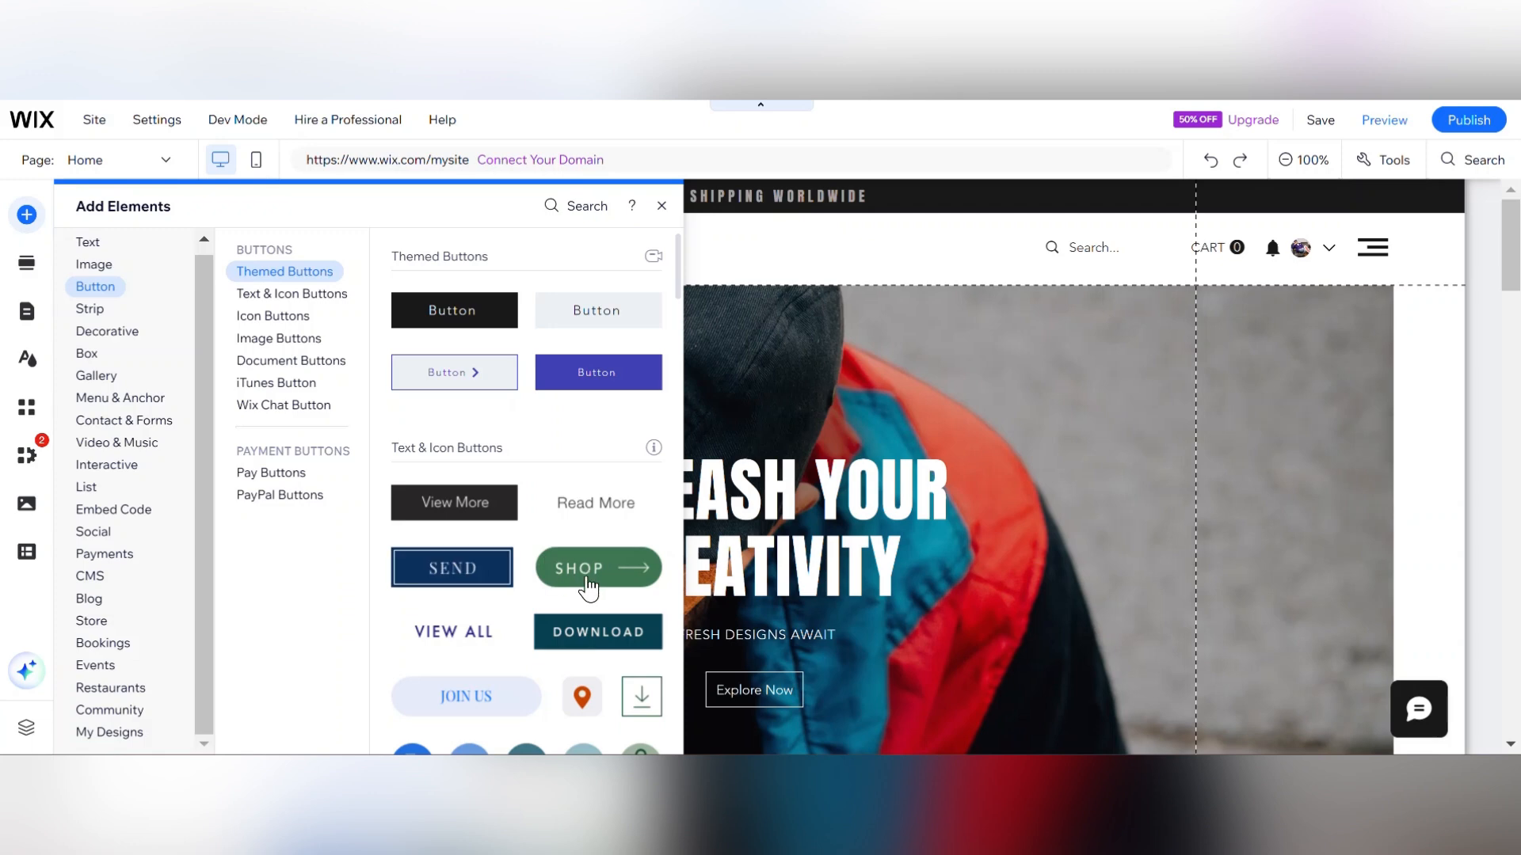
{"action": "left_click", "coordinate": [291, 361]}
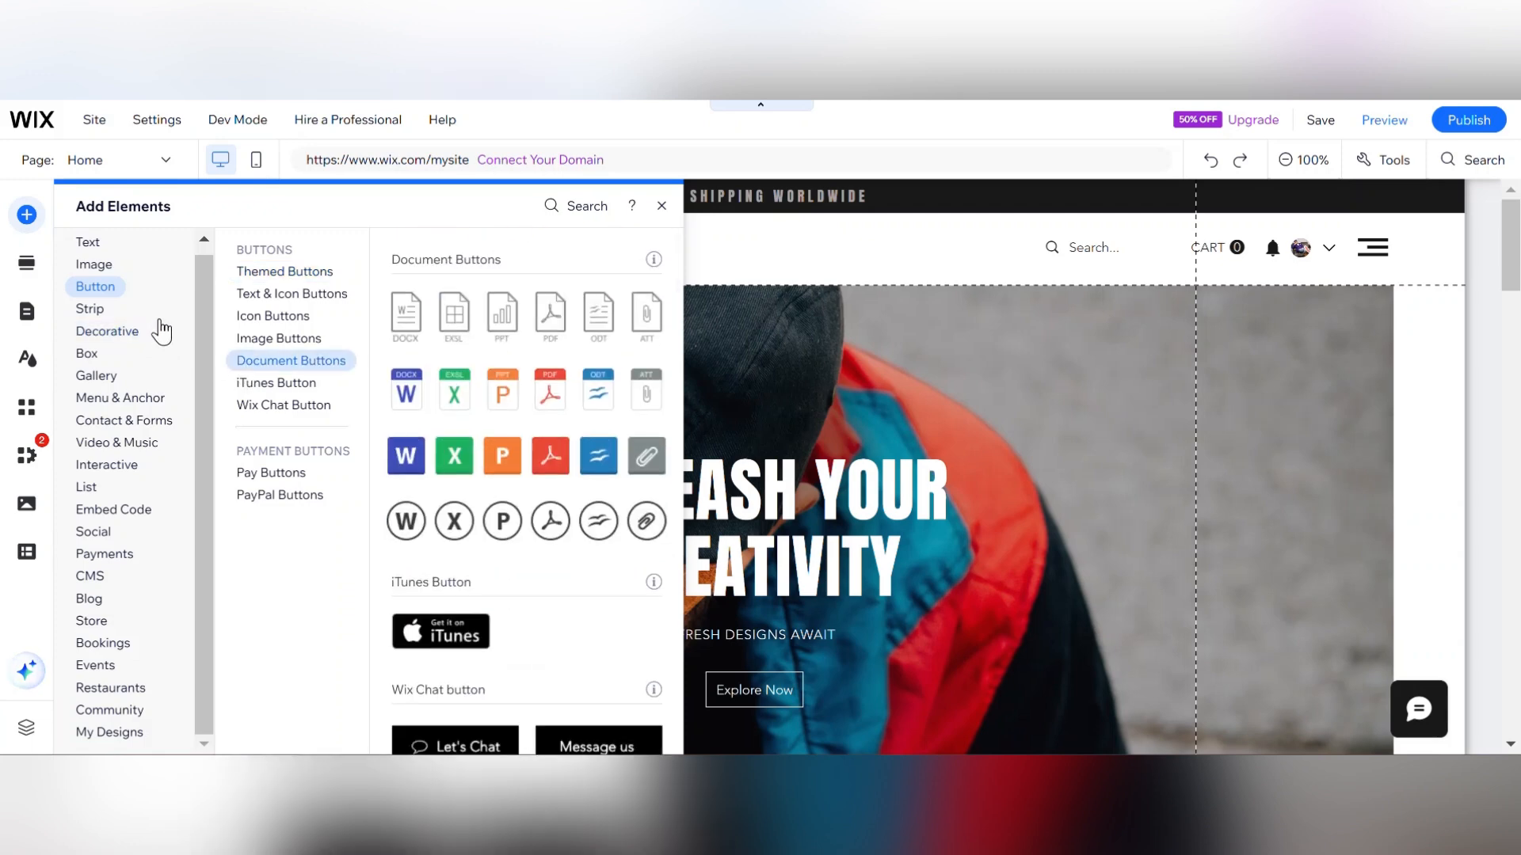
Browse the button subcategories, including image, document, Wix Chat and pay buttons.
{"action": "left_click", "coordinate": [276, 341]}
{"action": "left_click", "coordinate": [283, 366]}
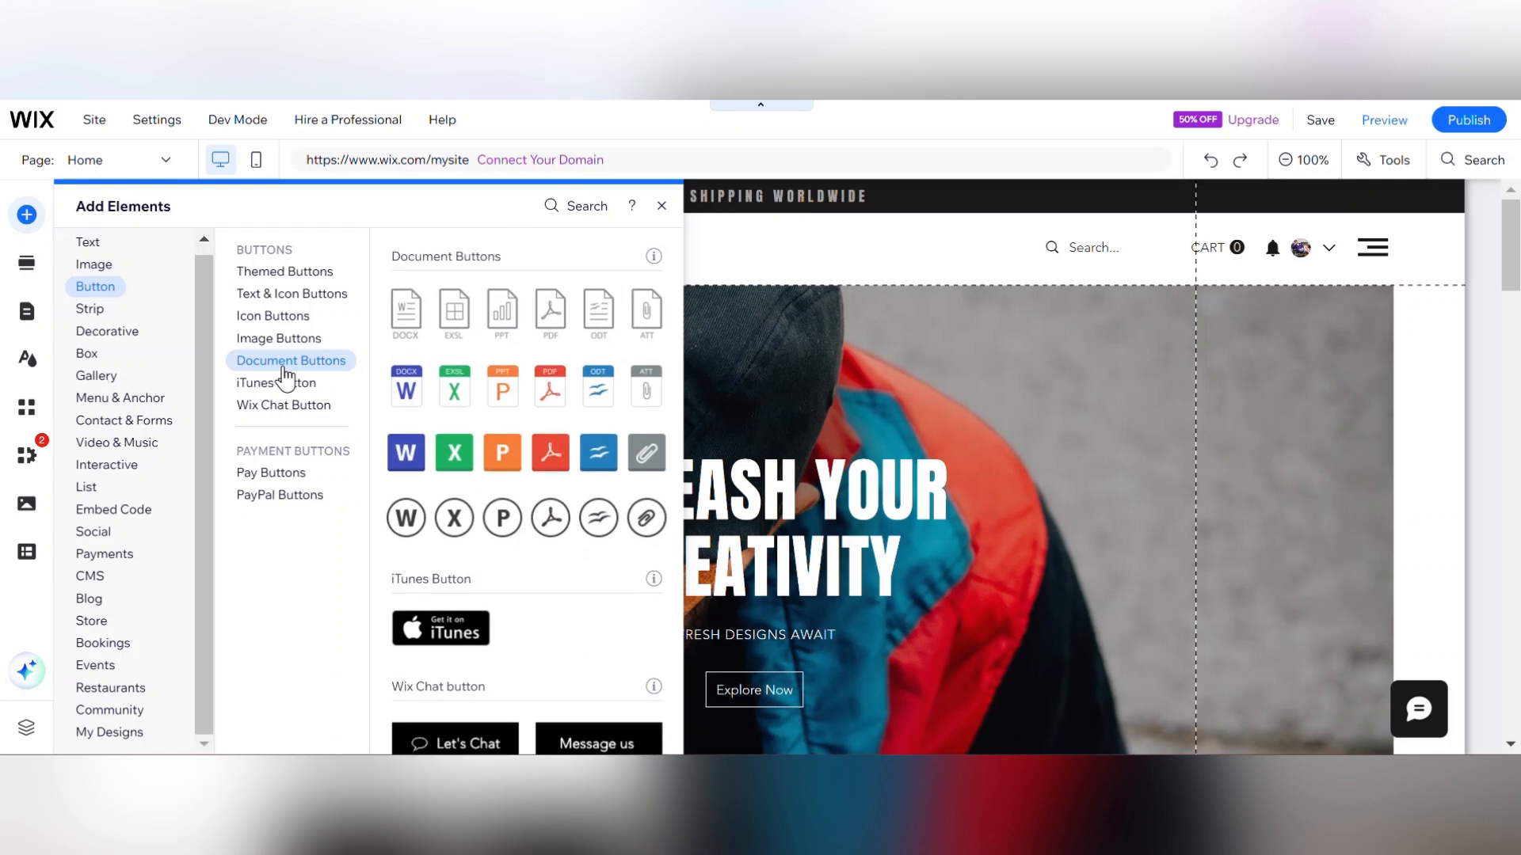
{"action": "left_click", "coordinate": [287, 379]}
{"action": "left_click", "coordinate": [287, 366]}
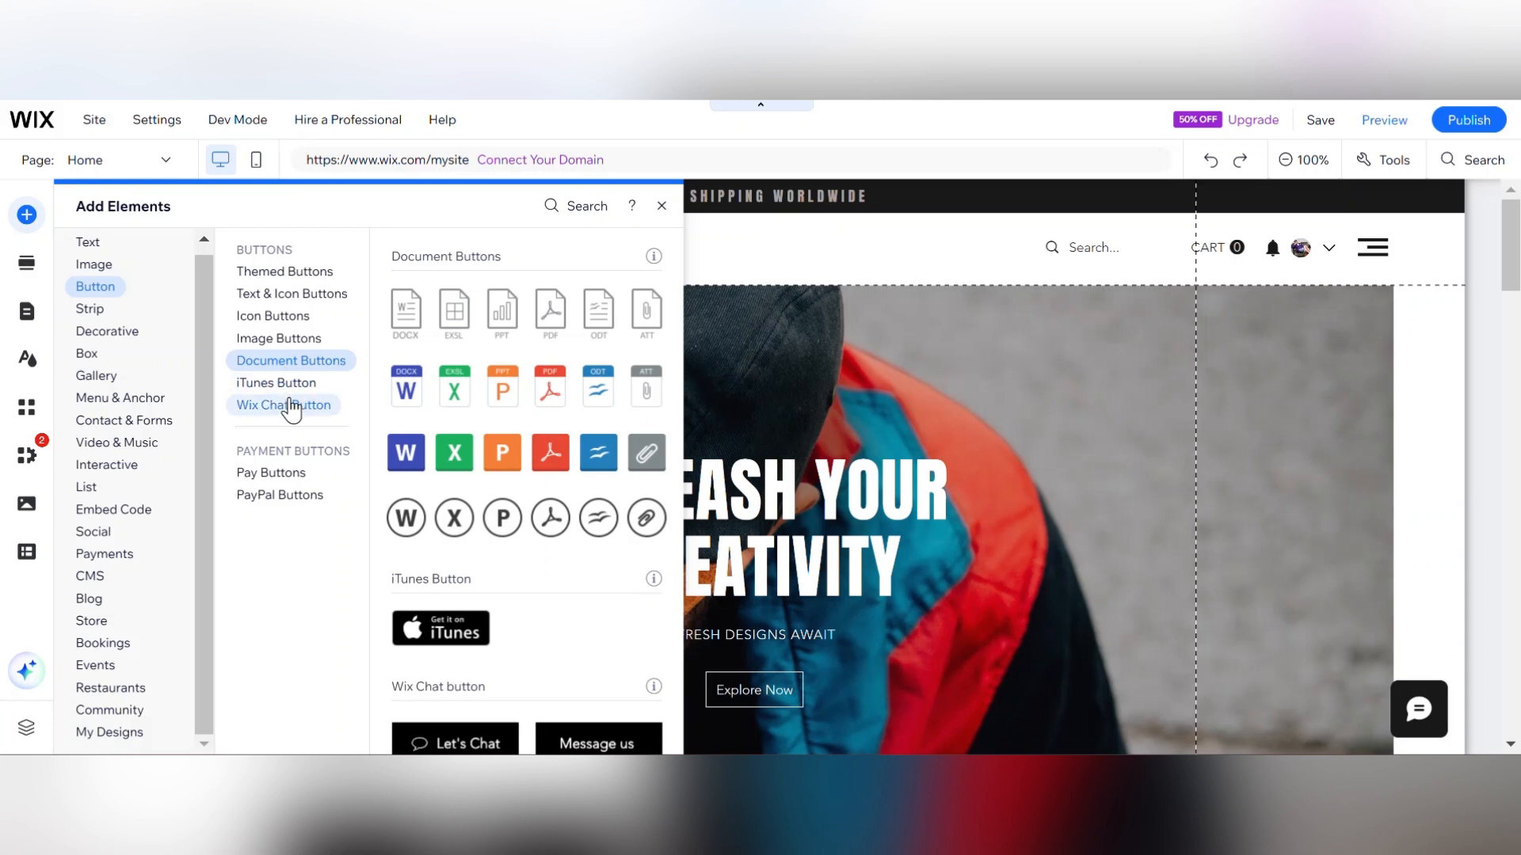
{"action": "left_click", "coordinate": [290, 404]}
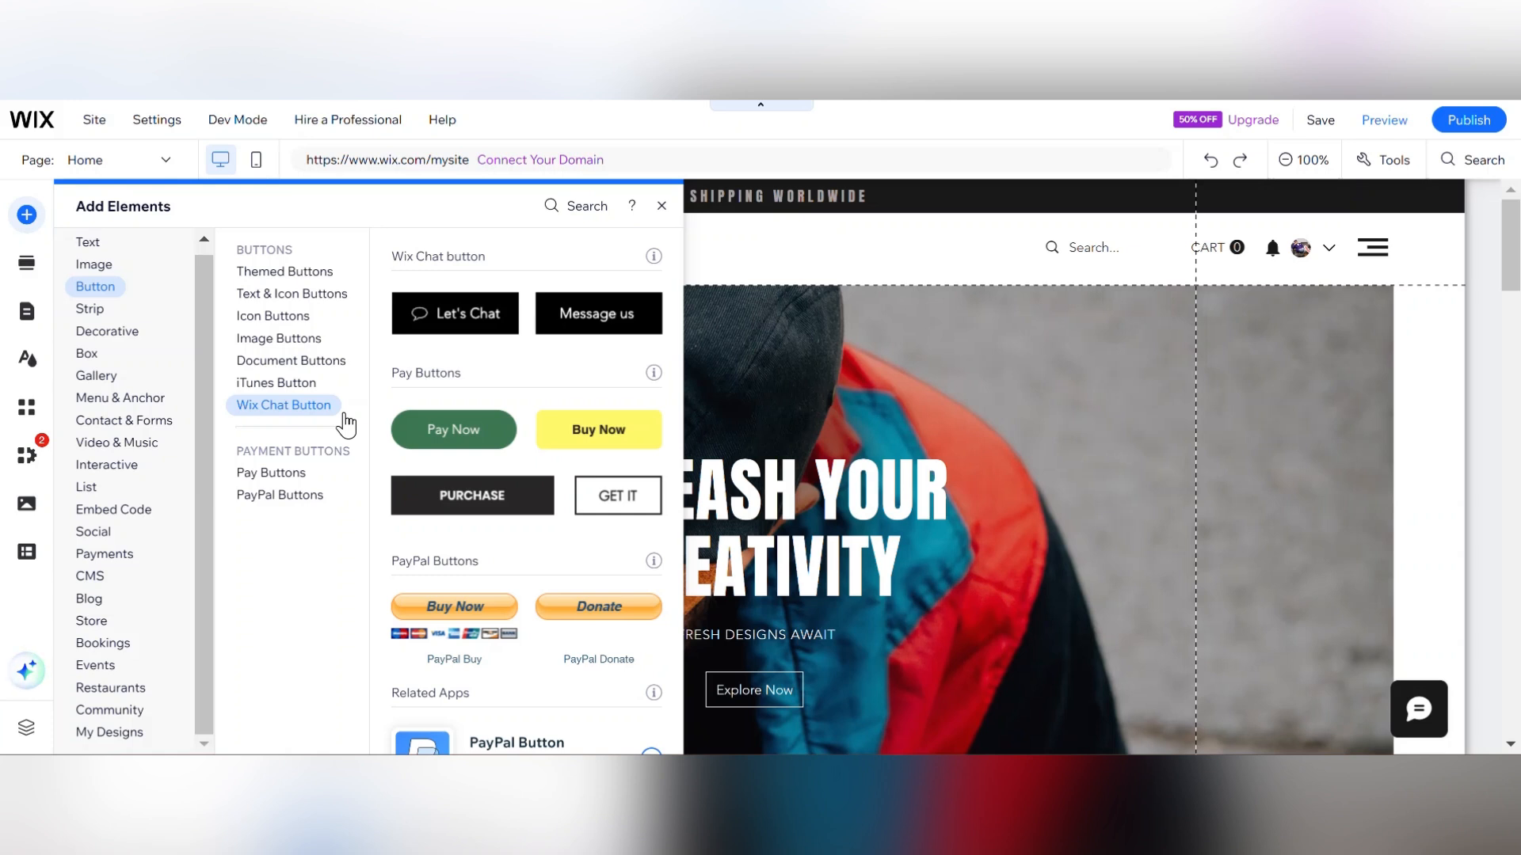
{"action": "left_click", "coordinate": [306, 475]}
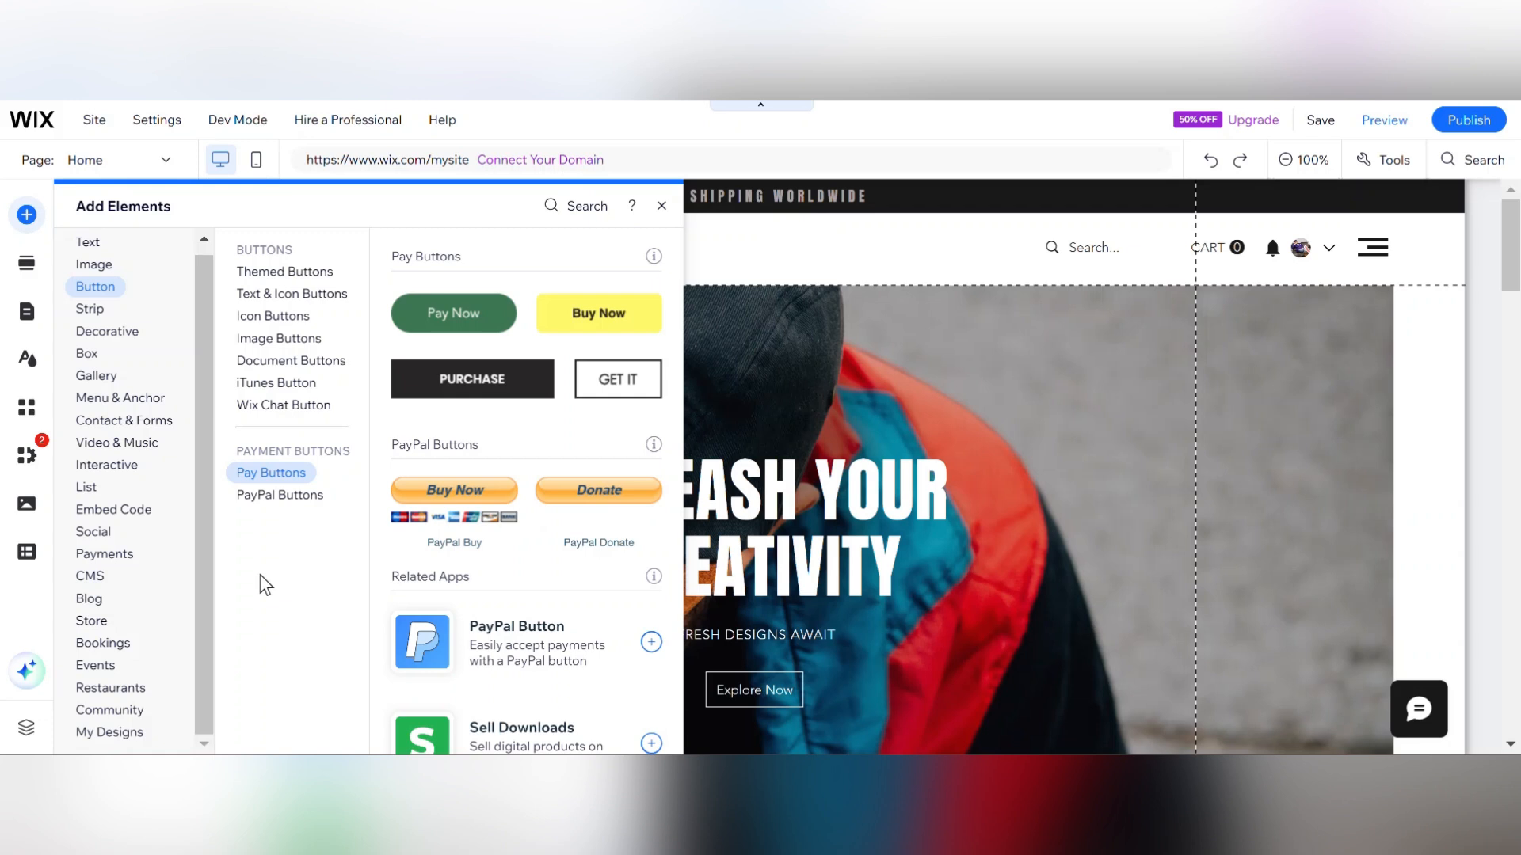
Browse other element categories such as Decorative, Blog, Bookings, Restaurants, Video & Music and Contact & Forms, and close the panel.
{"action": "left_click", "coordinate": [89, 334]}
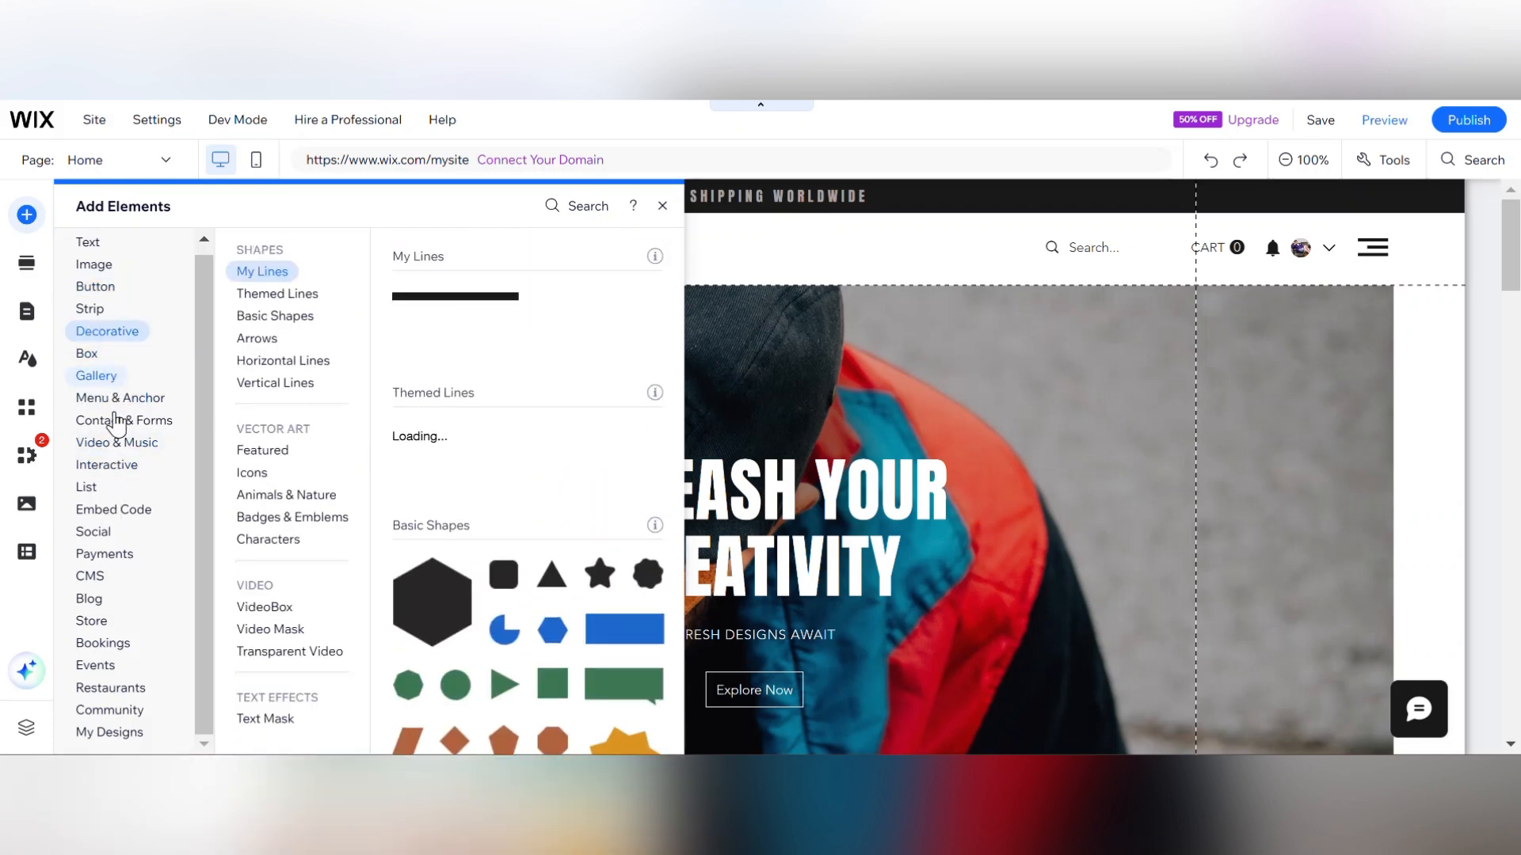
{"action": "left_click", "coordinate": [90, 601]}
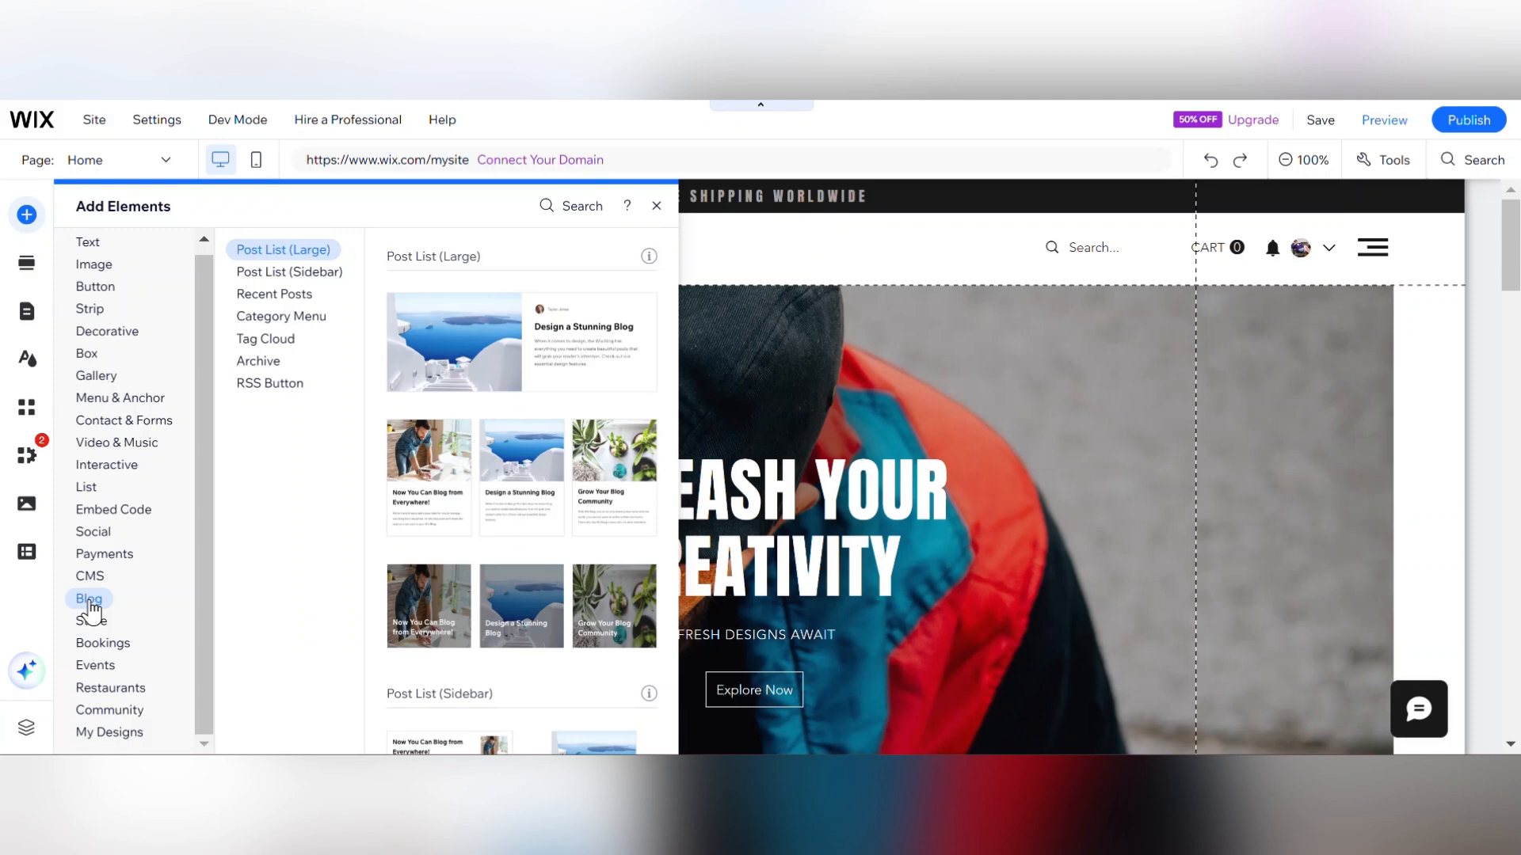
{"action": "left_click", "coordinate": [92, 621]}
{"action": "left_click", "coordinate": [107, 643]}
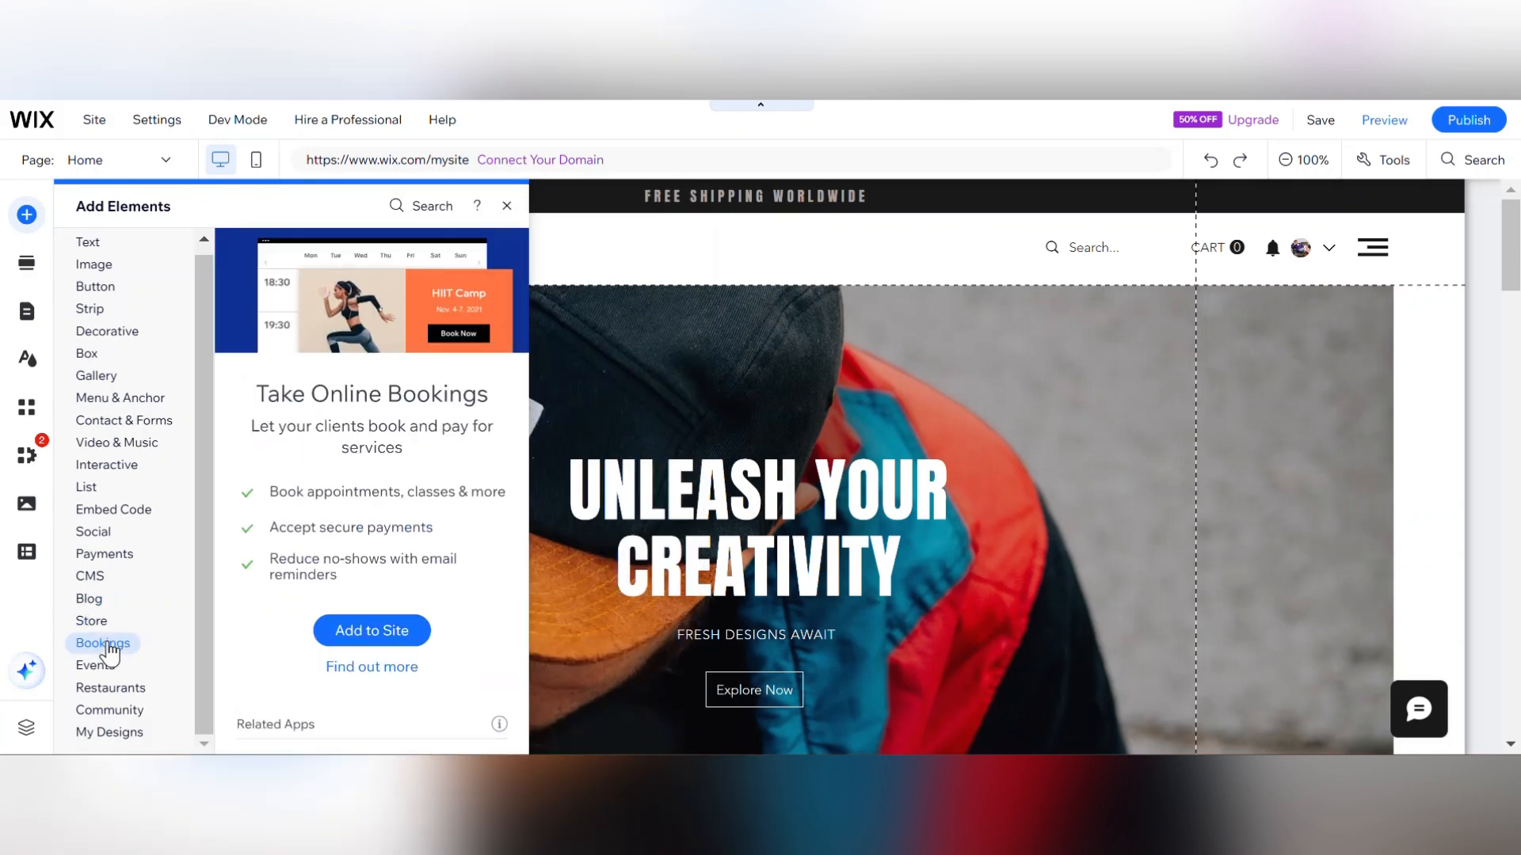
{"action": "left_click", "coordinate": [108, 665]}
{"action": "left_click", "coordinate": [115, 688]}
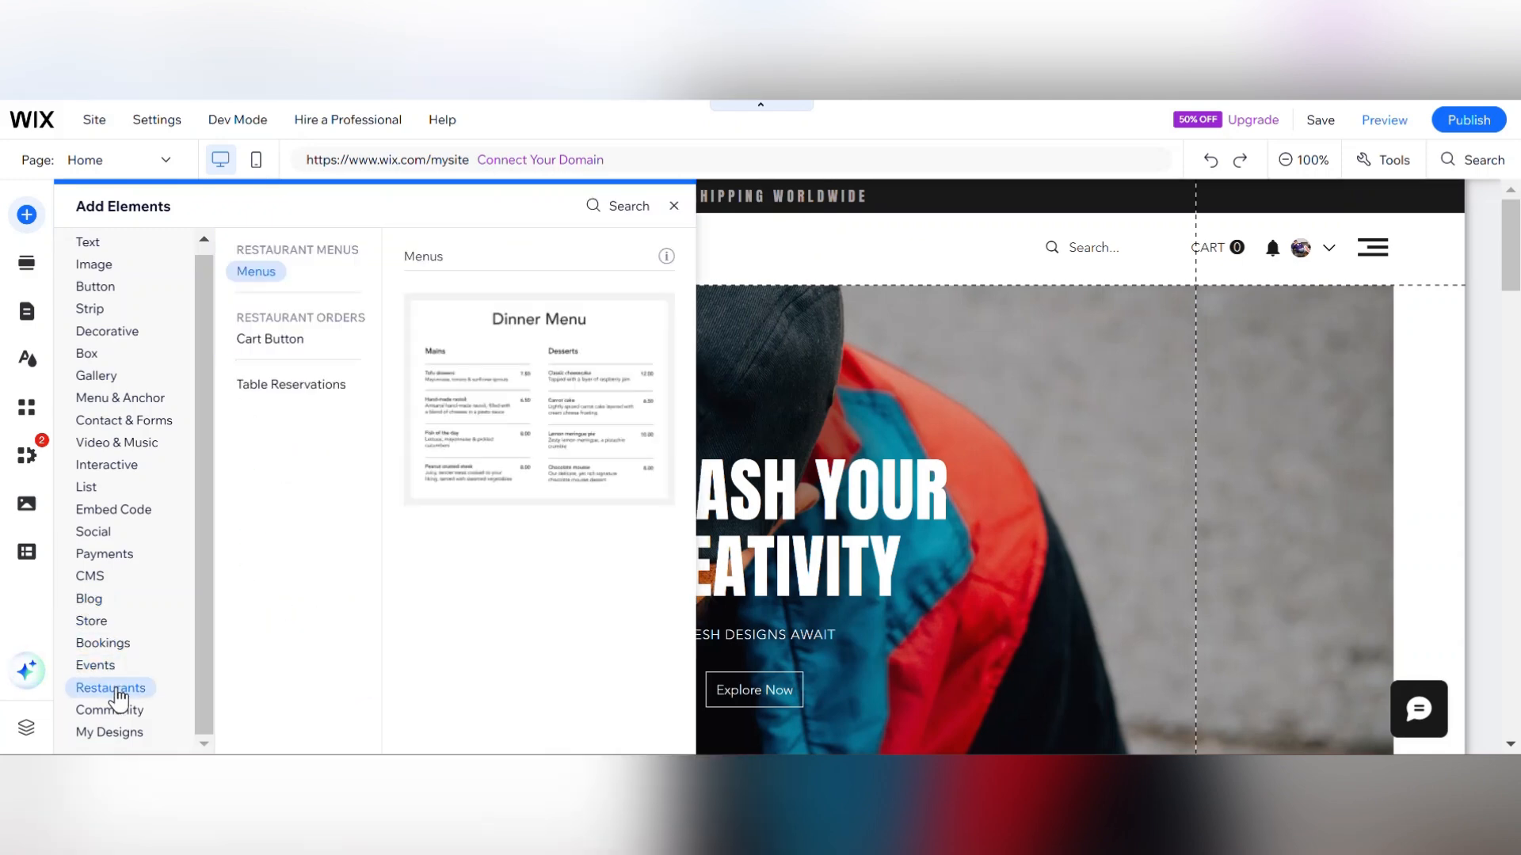
{"action": "left_click", "coordinate": [115, 711]}
{"action": "left_click", "coordinate": [133, 444]}
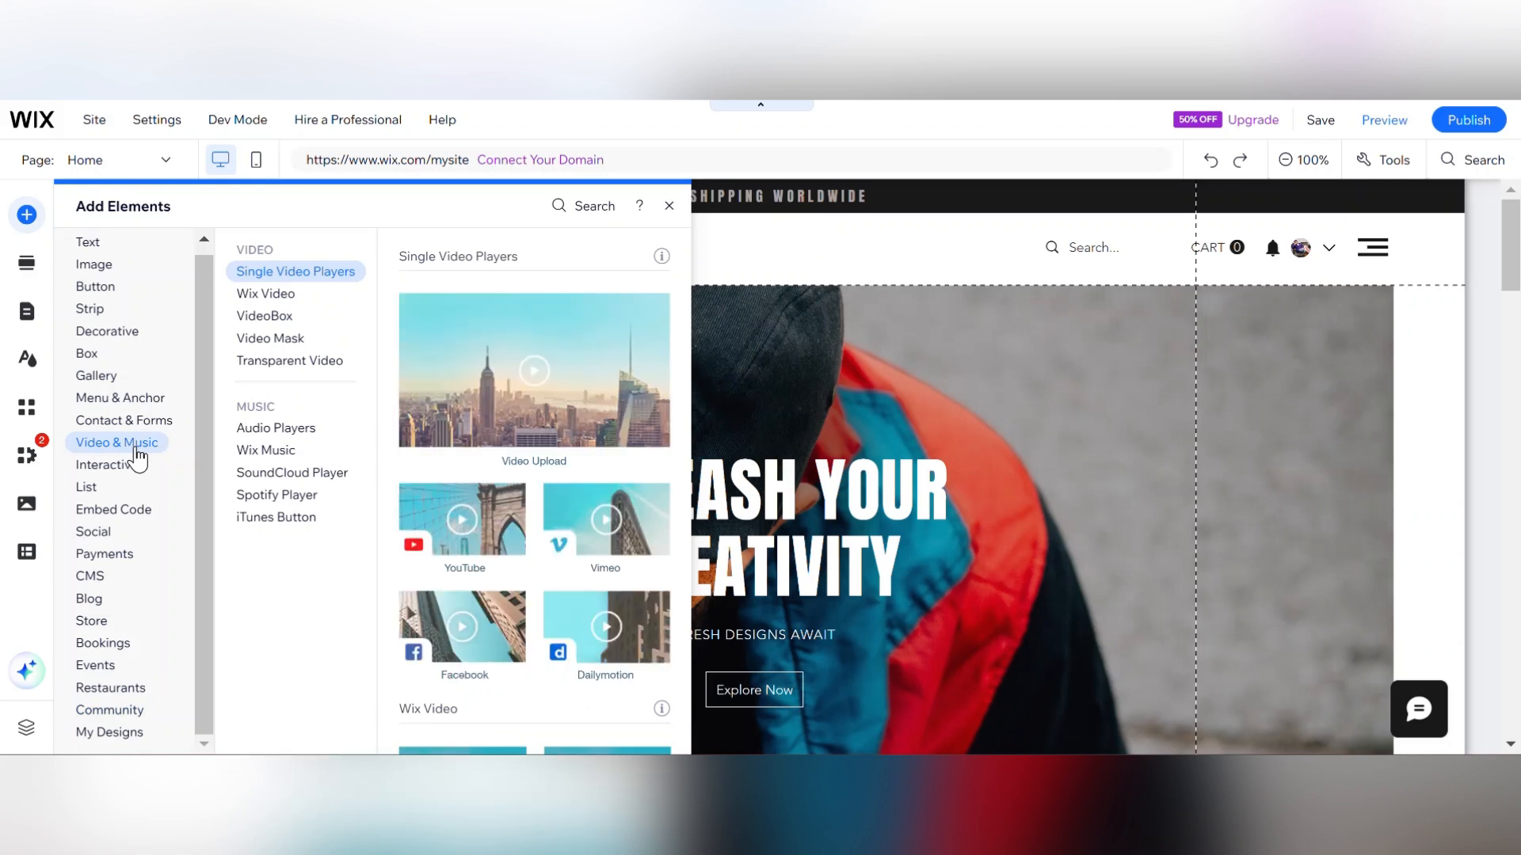
{"action": "left_click", "coordinate": [147, 420]}
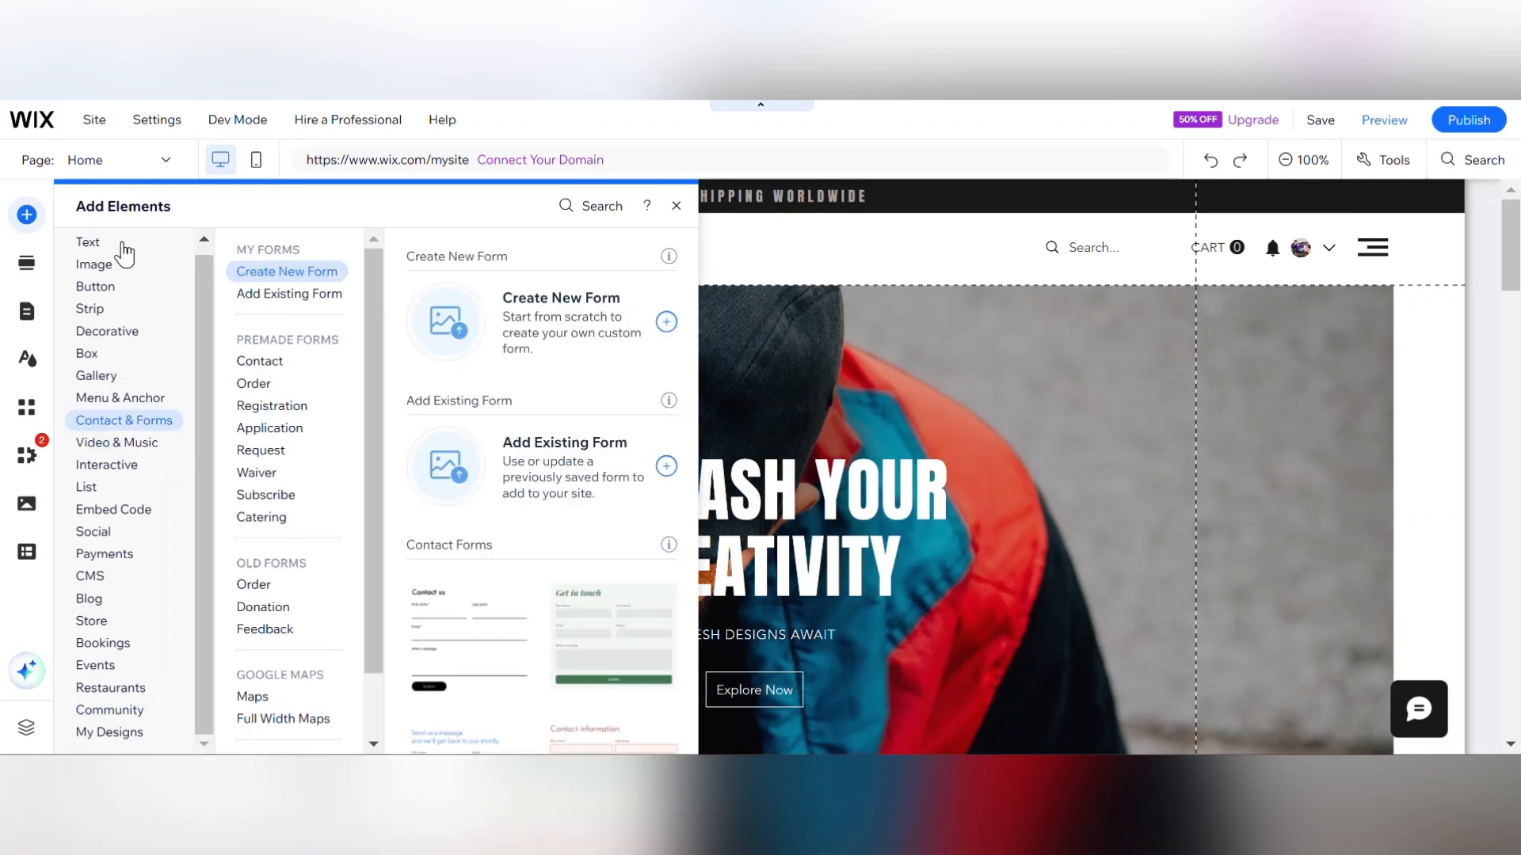
{"action": "left_click", "coordinate": [35, 226]}
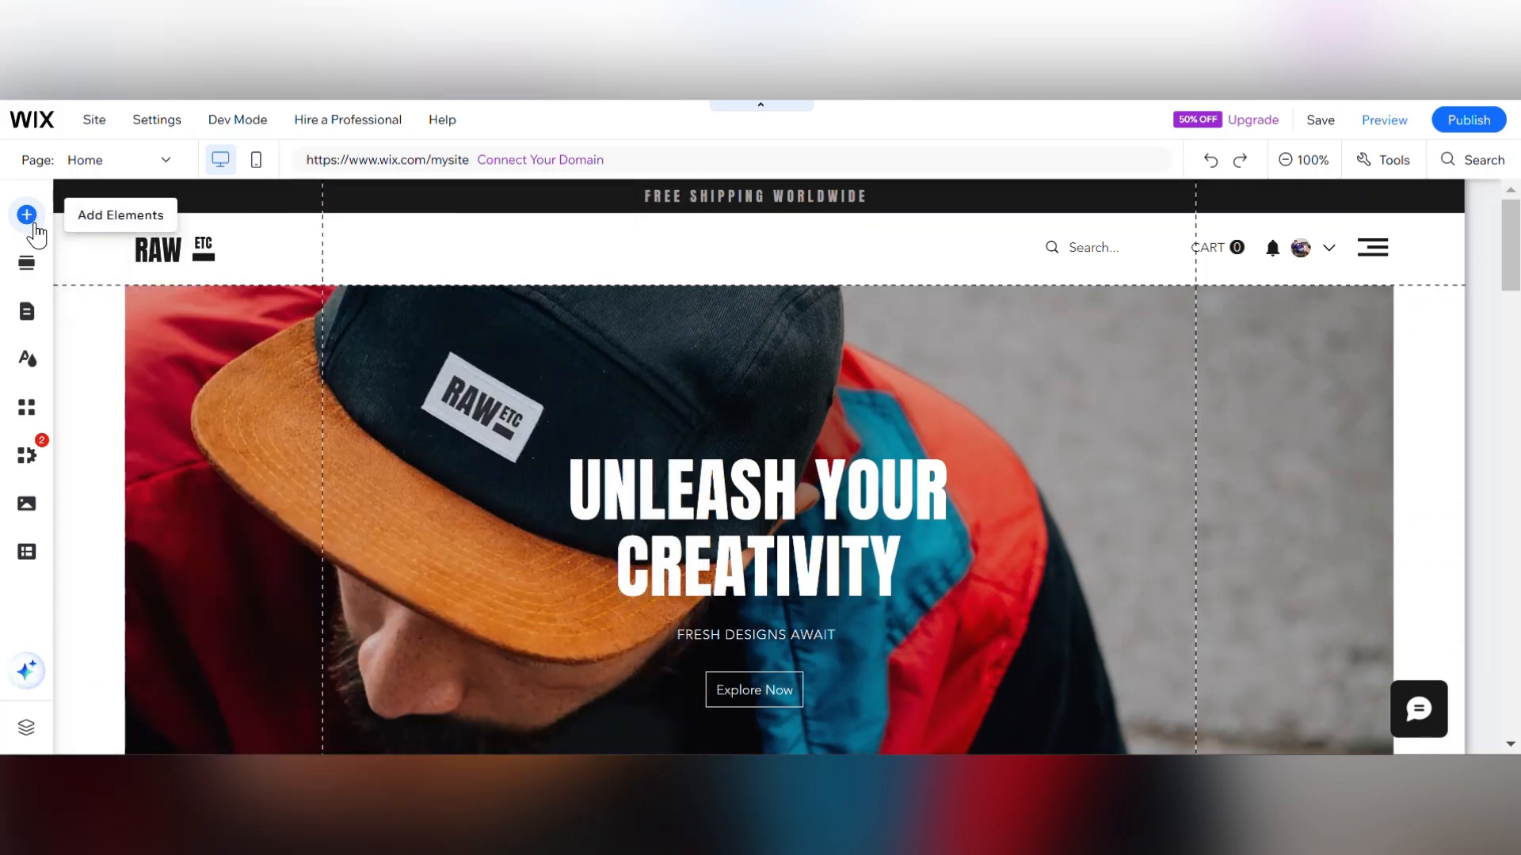
Open the Add Section panel and browse the Gallery and Promotion section designs.
{"action": "left_click", "coordinate": [27, 264]}
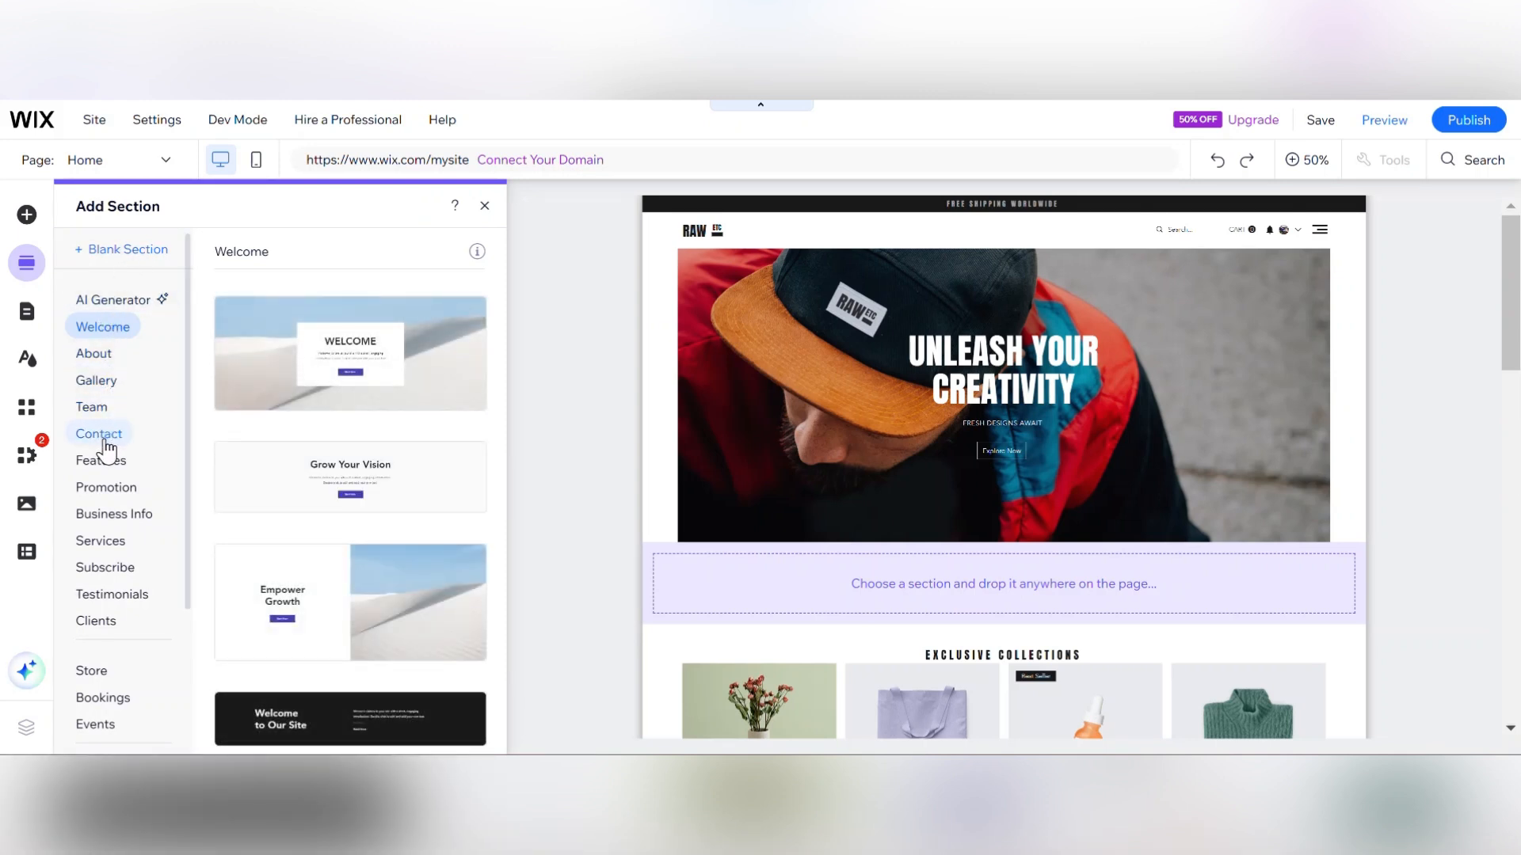
{"action": "left_click", "coordinate": [110, 386]}
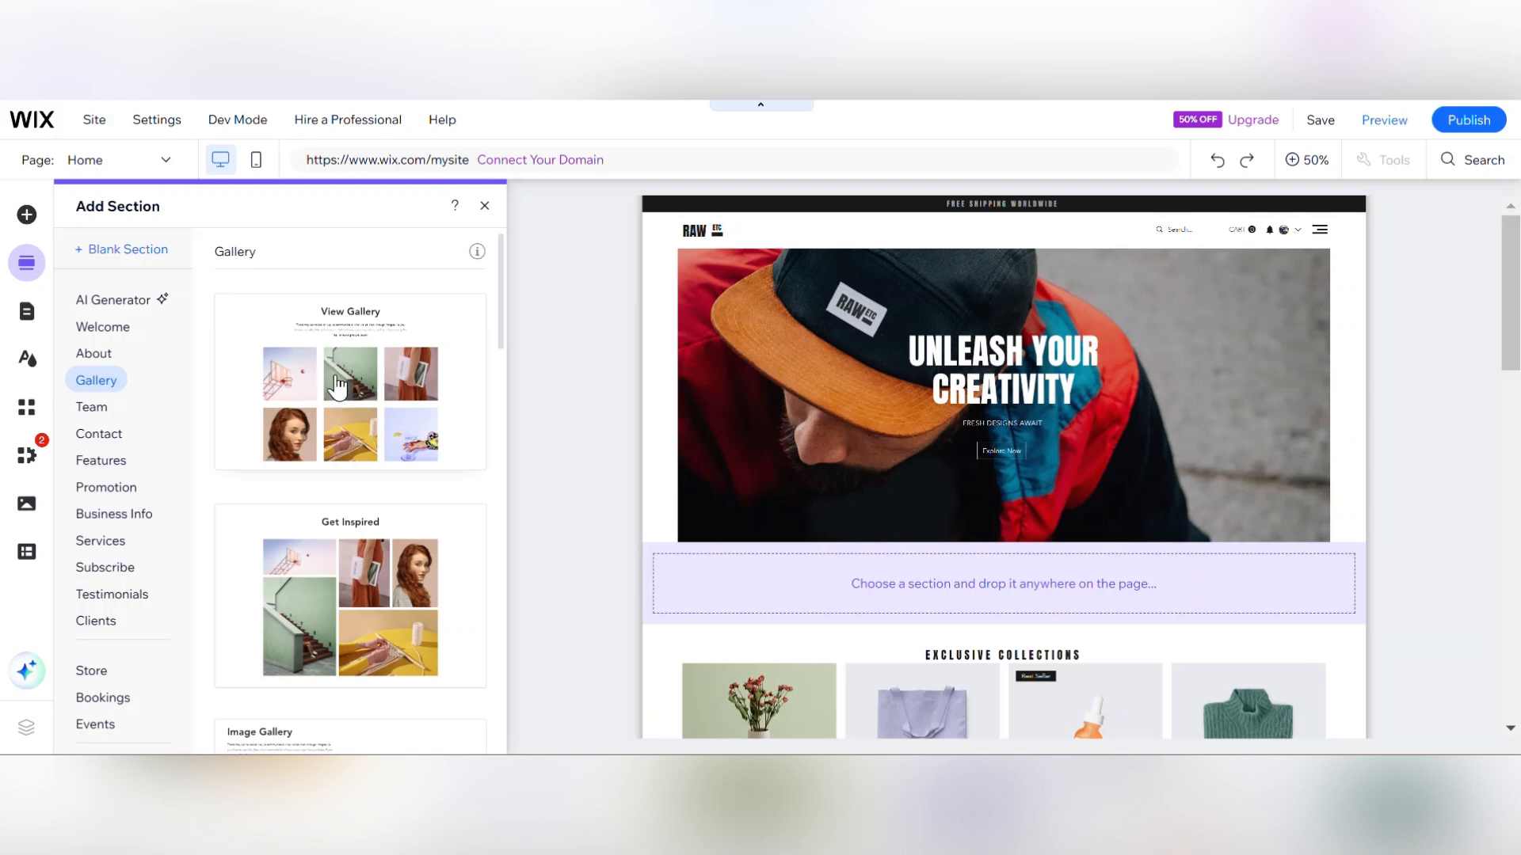
{"action": "left_click", "coordinate": [386, 435]}
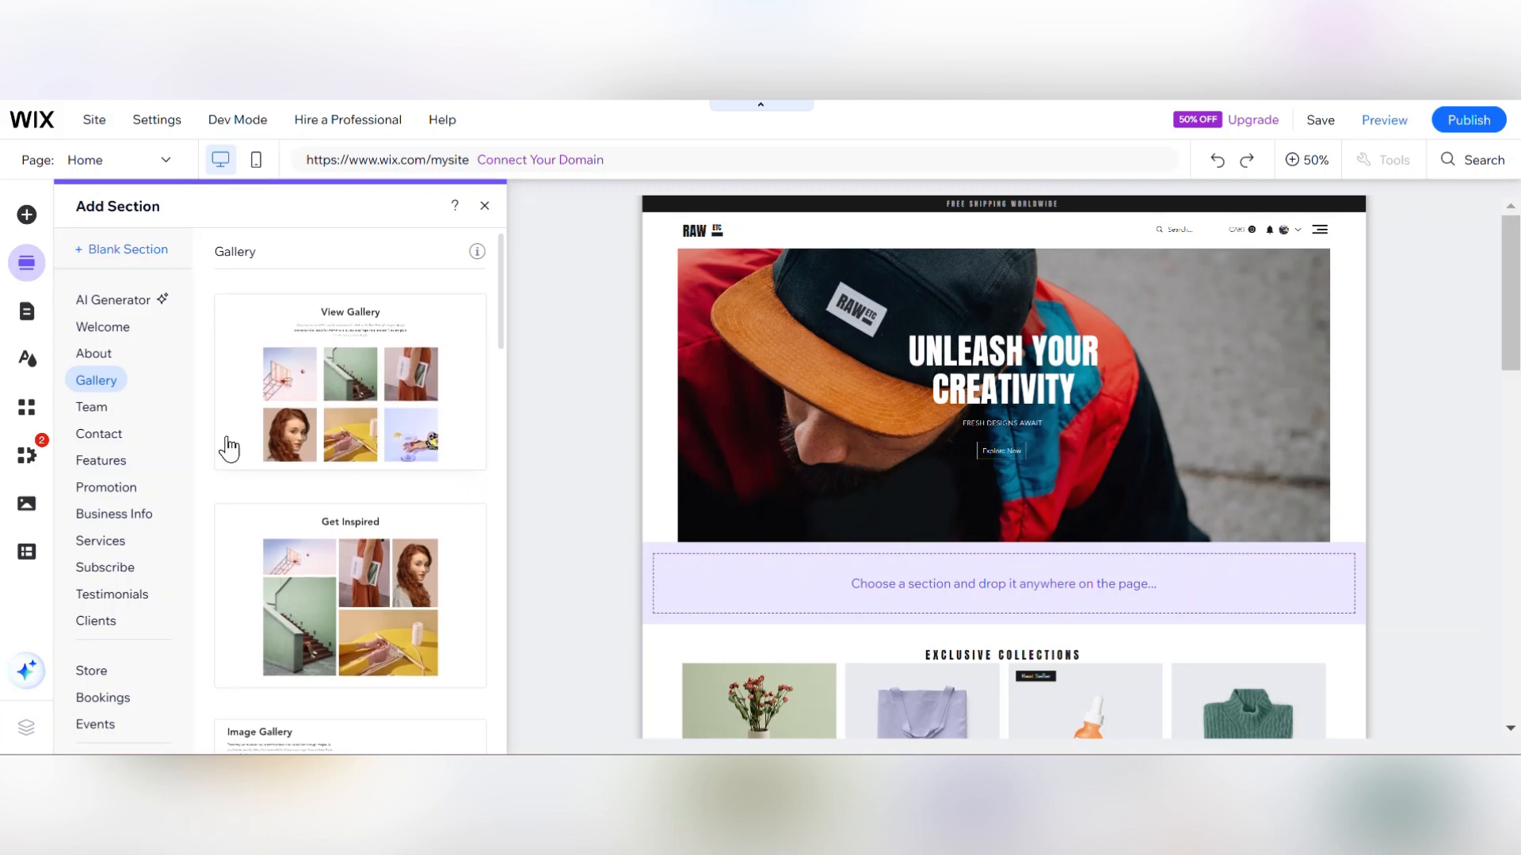
{"action": "left_click", "coordinate": [126, 491]}
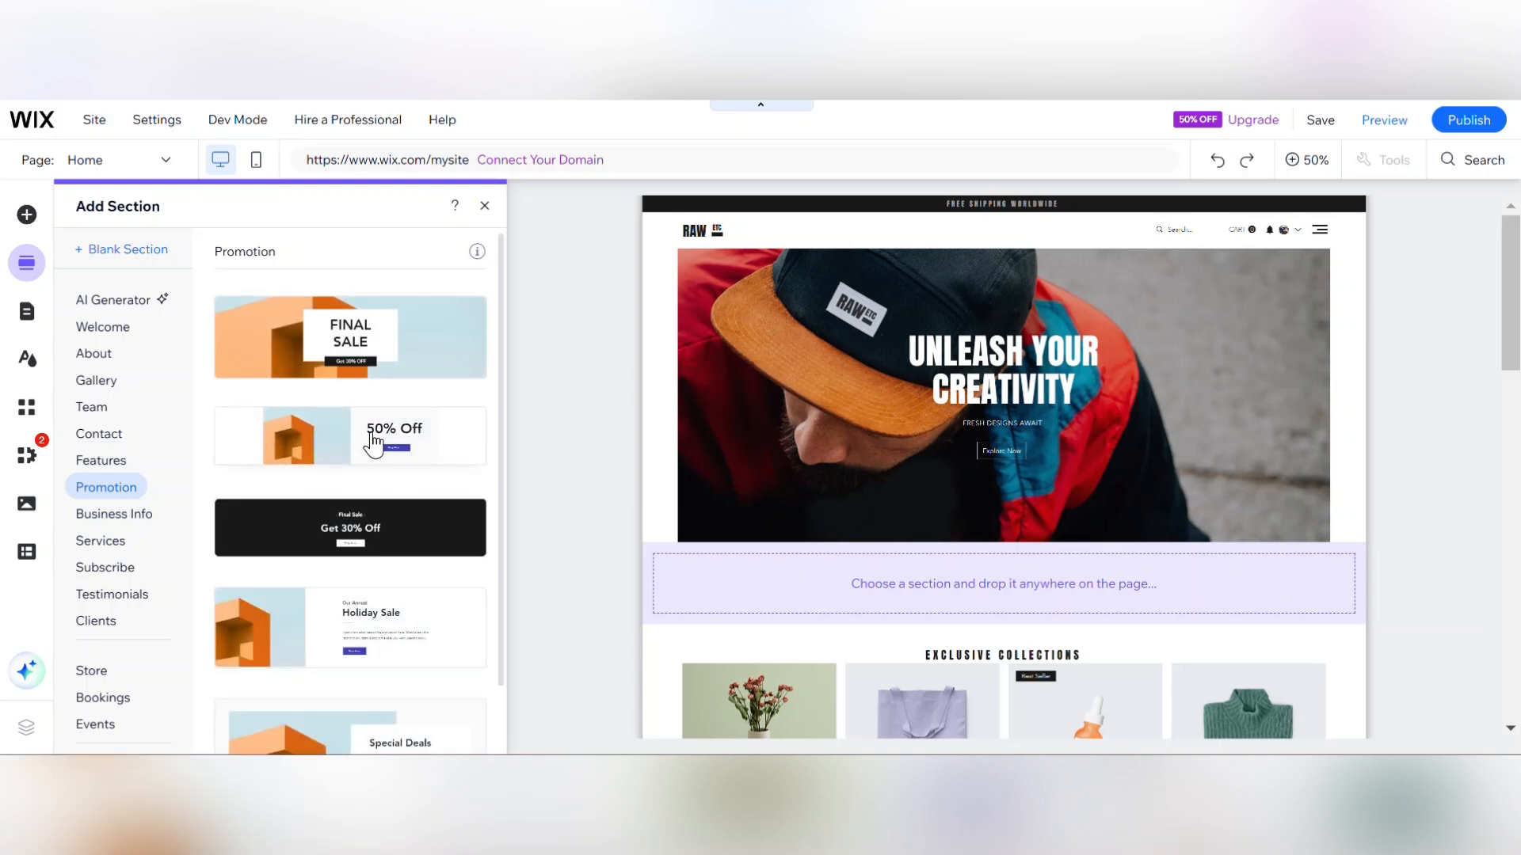
{"action": "left_click", "coordinate": [354, 466]}
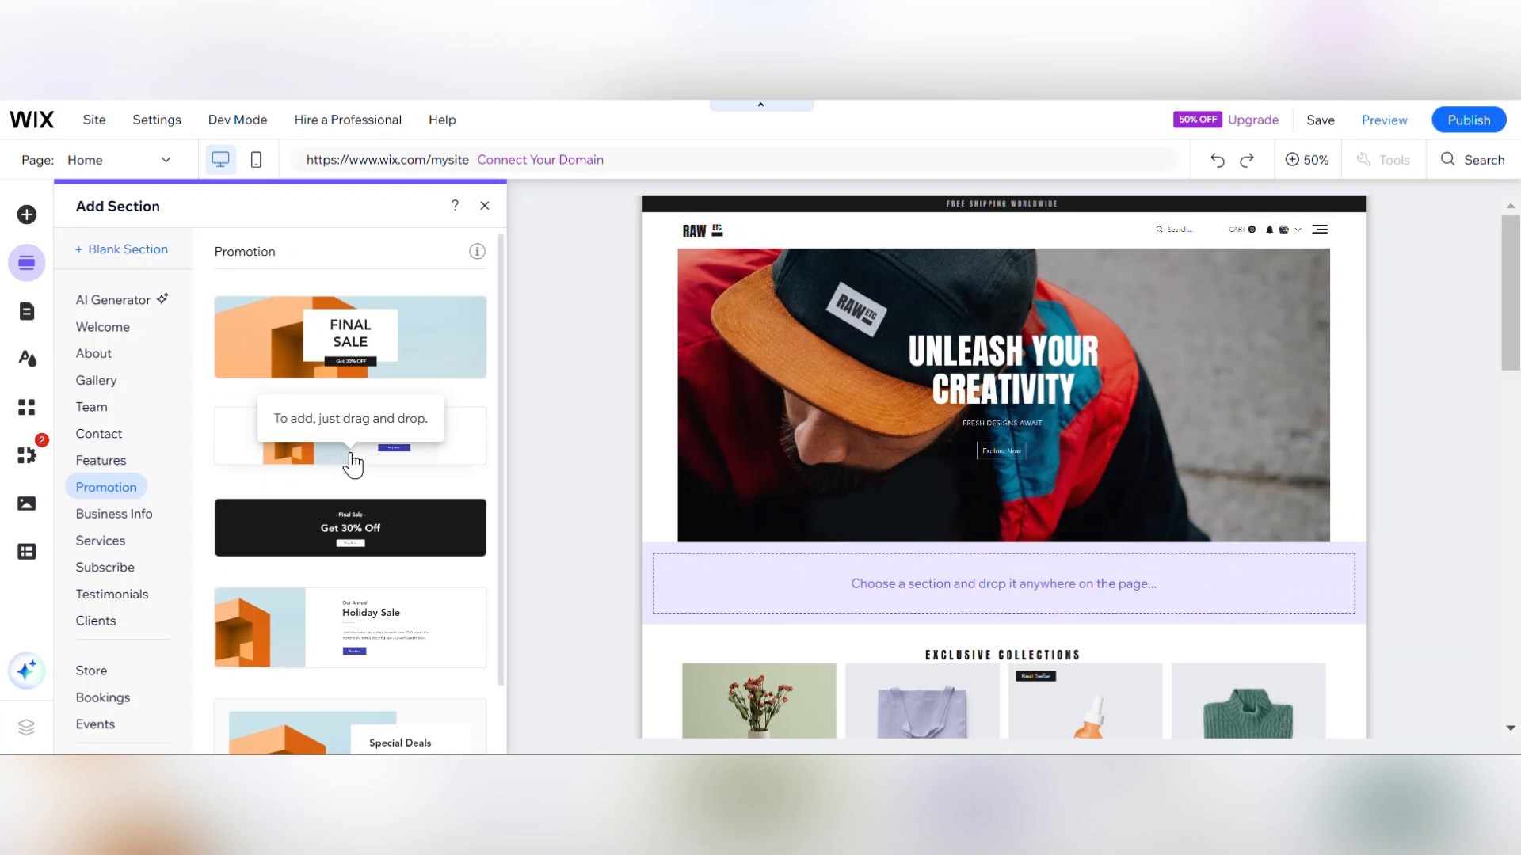
{"action": "left_click", "coordinate": [355, 624]}
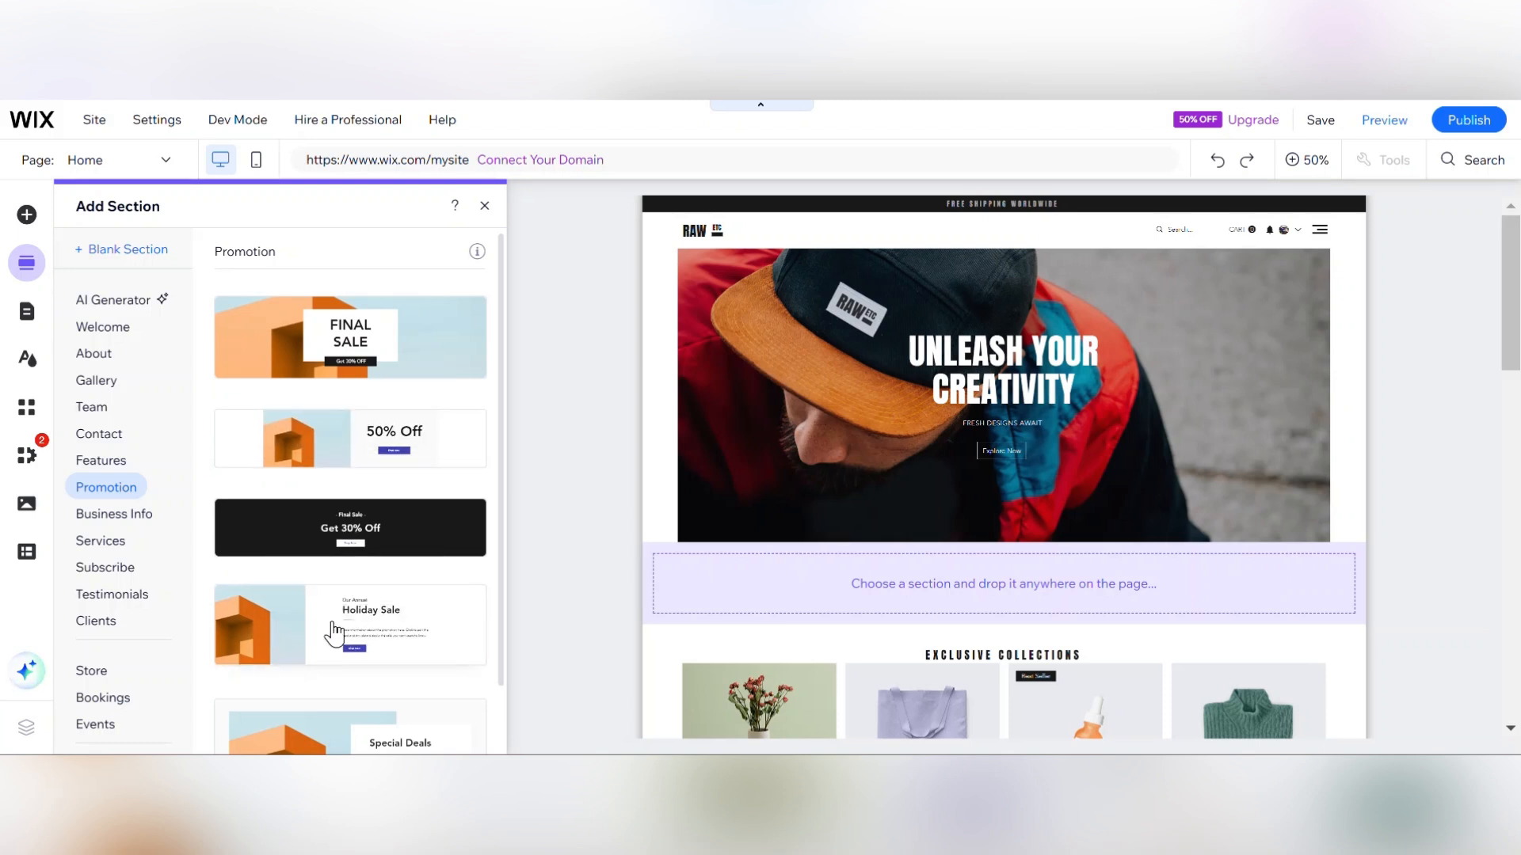
{"action": "left_click", "coordinate": [374, 643]}
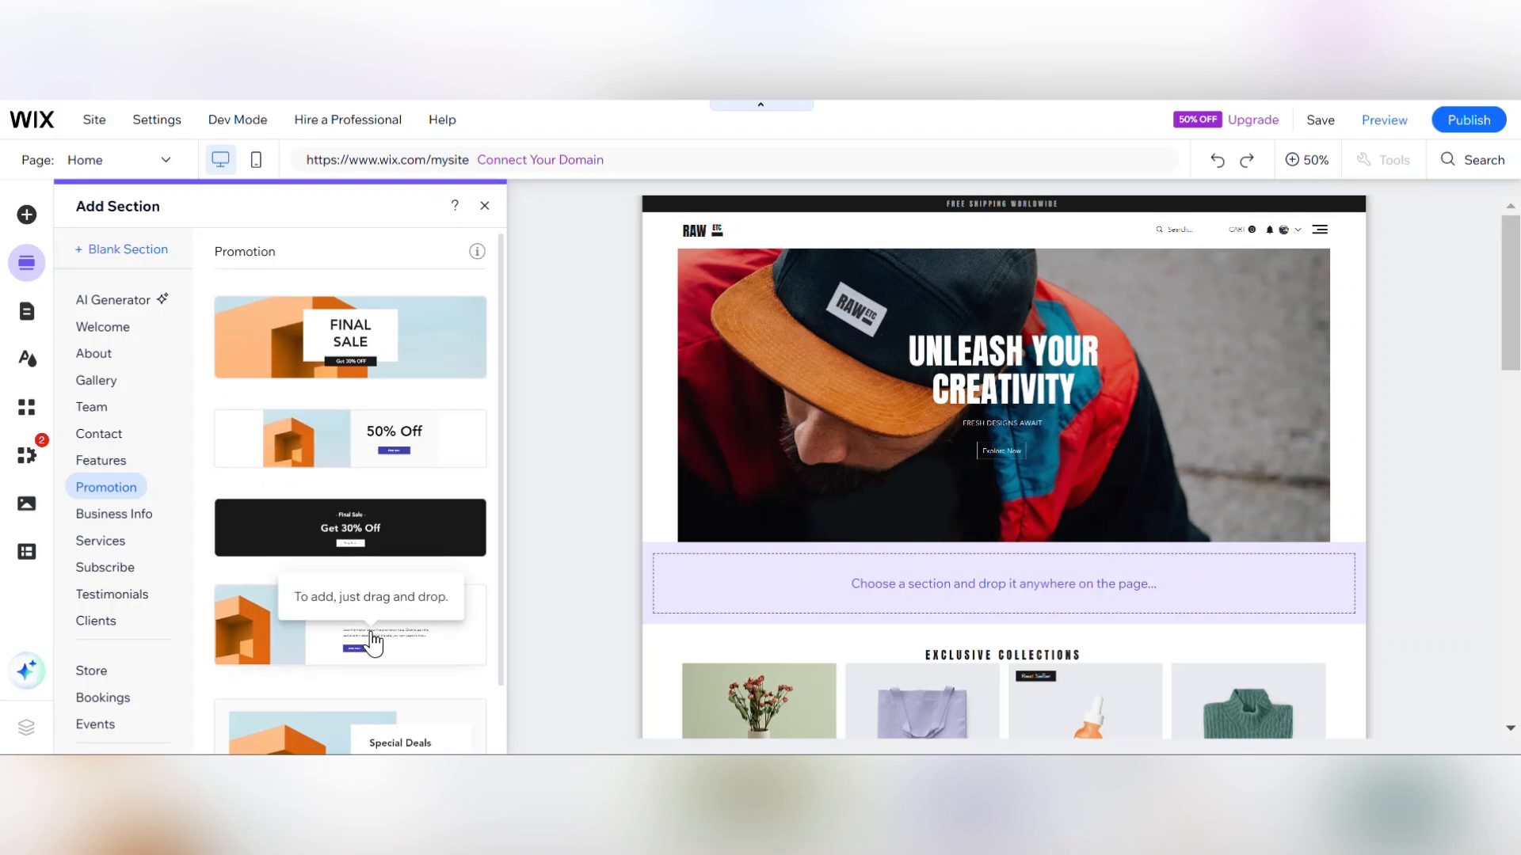
{"action": "left_click", "coordinate": [408, 541]}
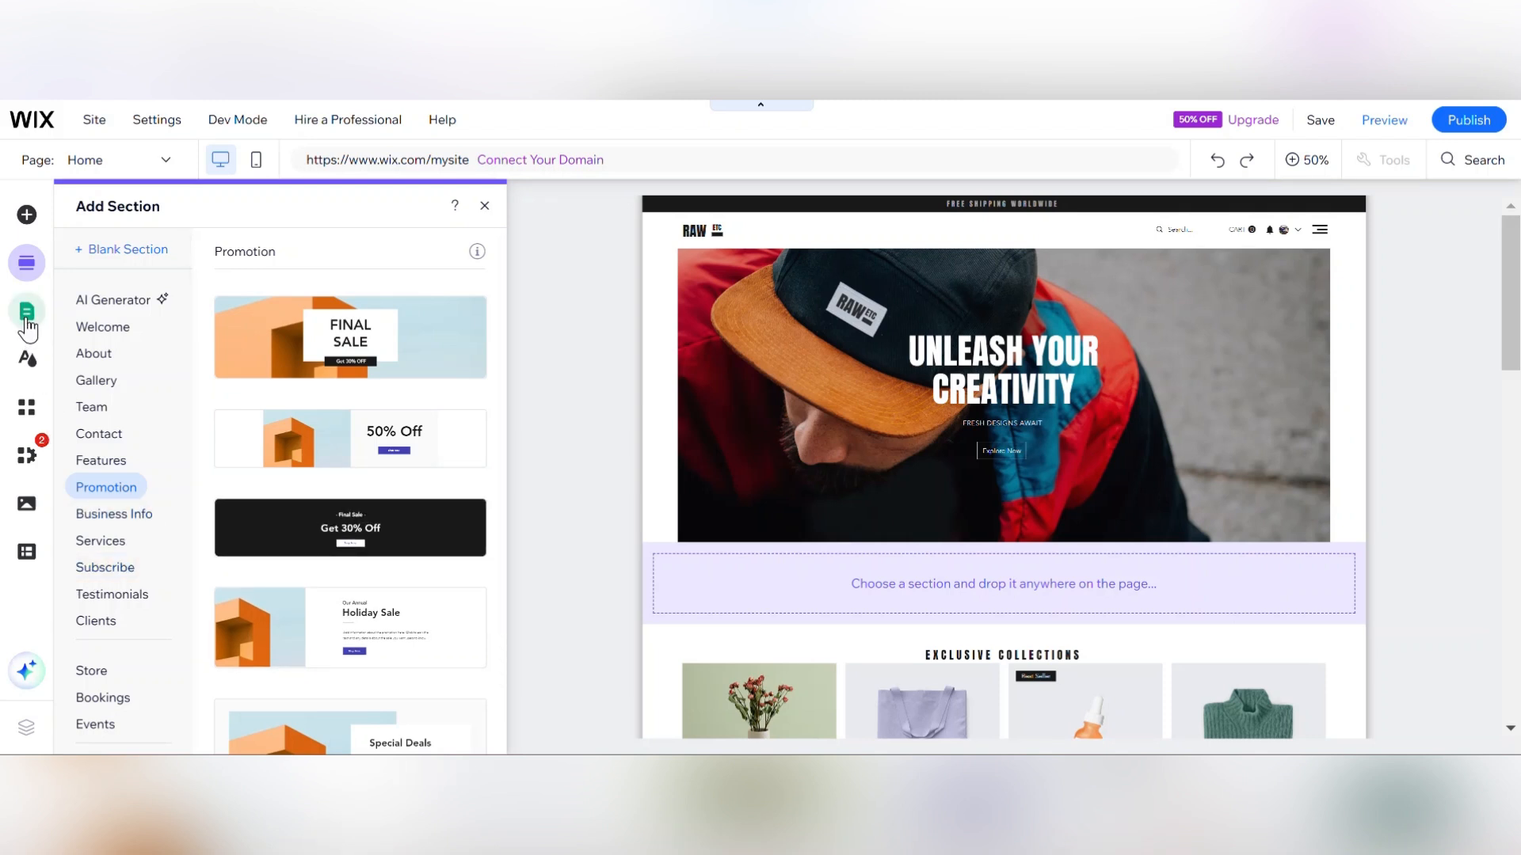
Examine the site pages menu and a page's options, and open the store's Product Page to scroll through it.
{"action": "left_click", "coordinate": [27, 320]}
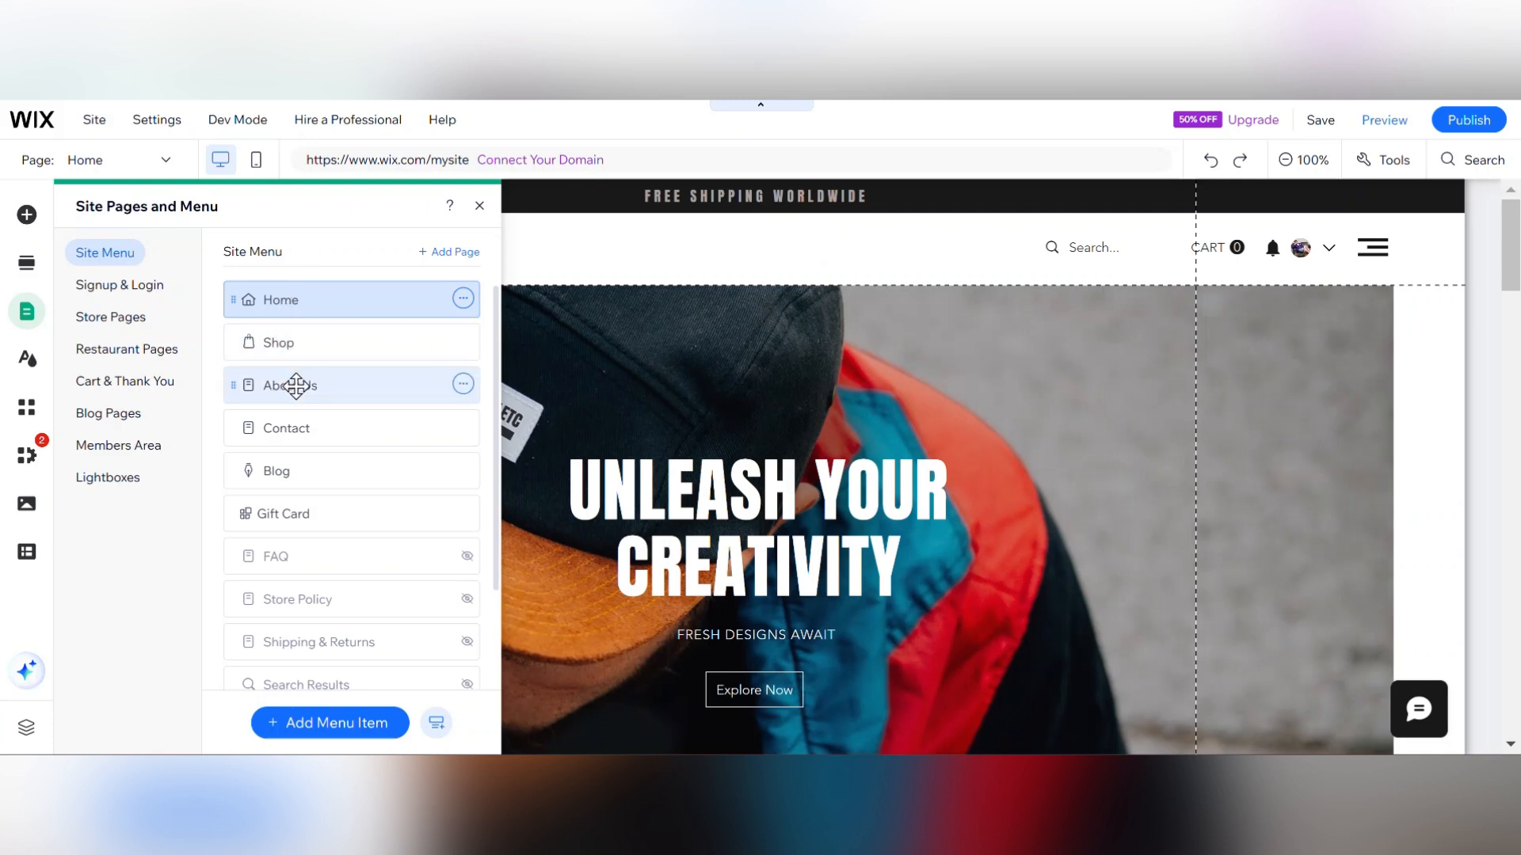
{"action": "left_click", "coordinate": [463, 384]}
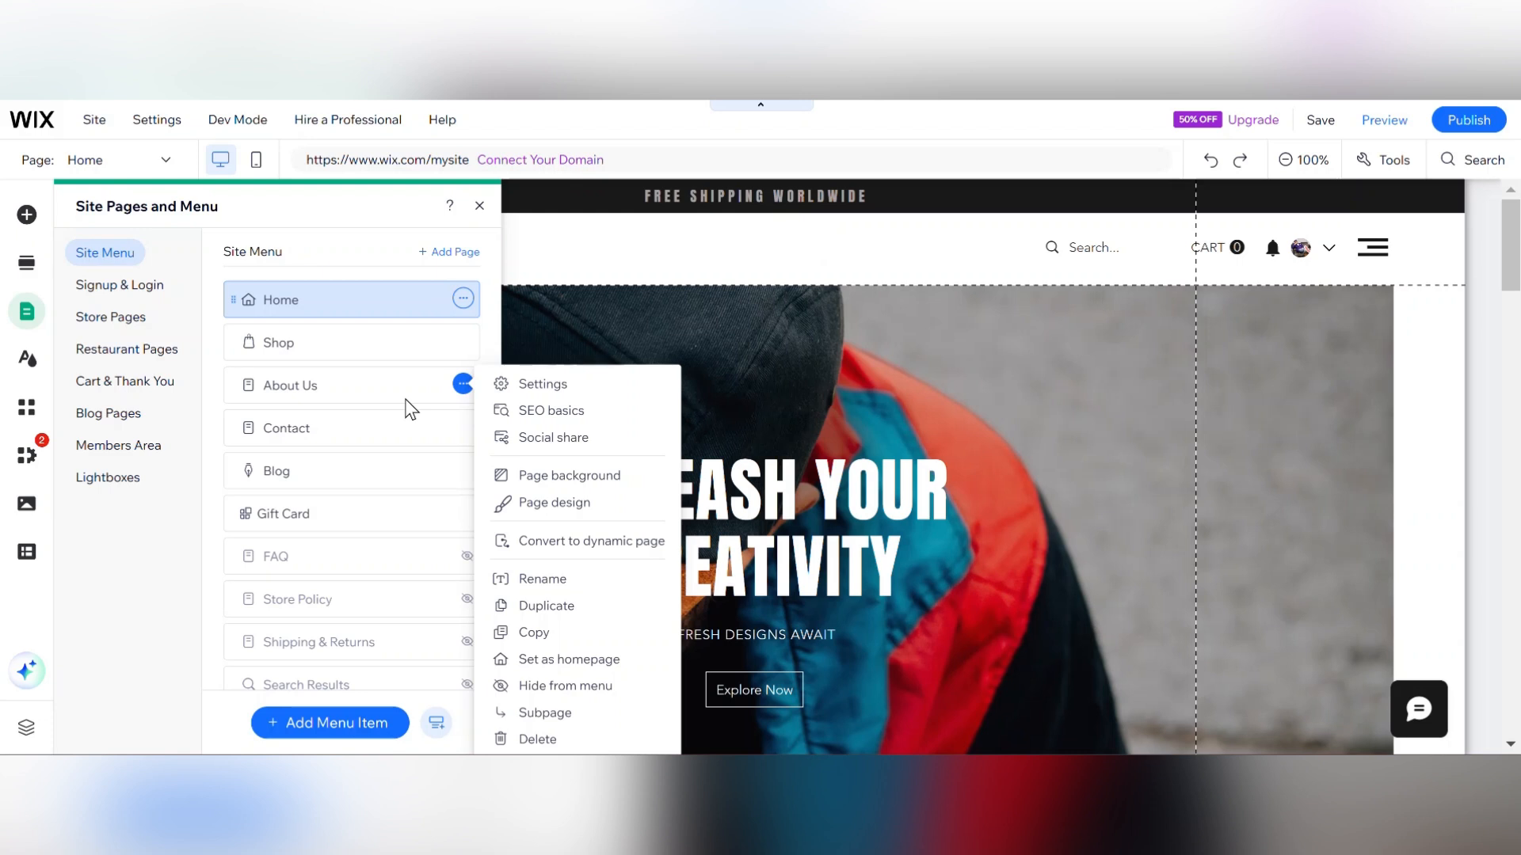
{"action": "left_click", "coordinate": [231, 239]}
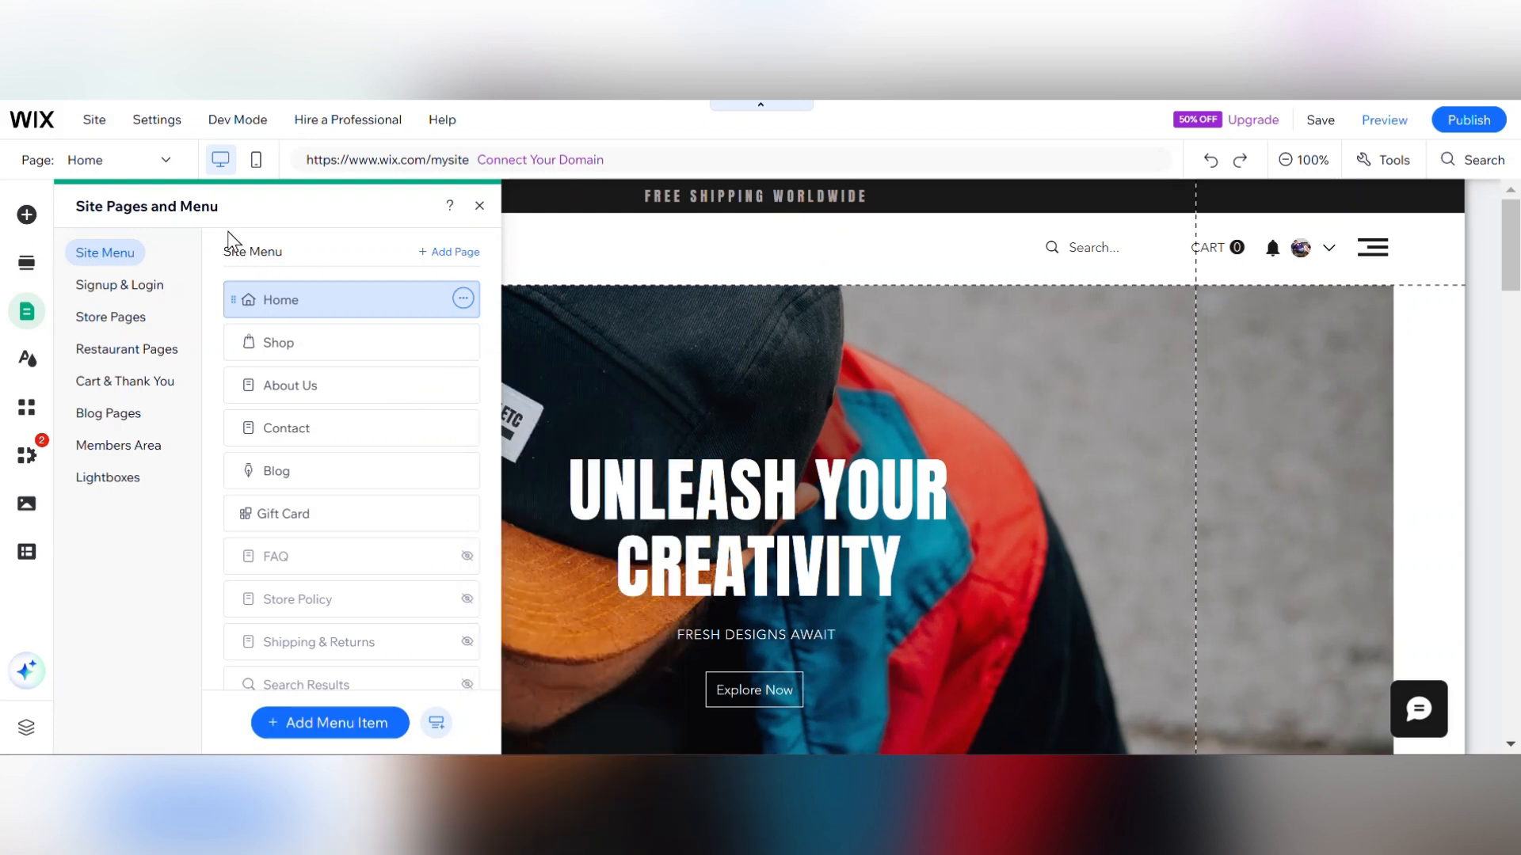
{"action": "left_click", "coordinate": [111, 317]}
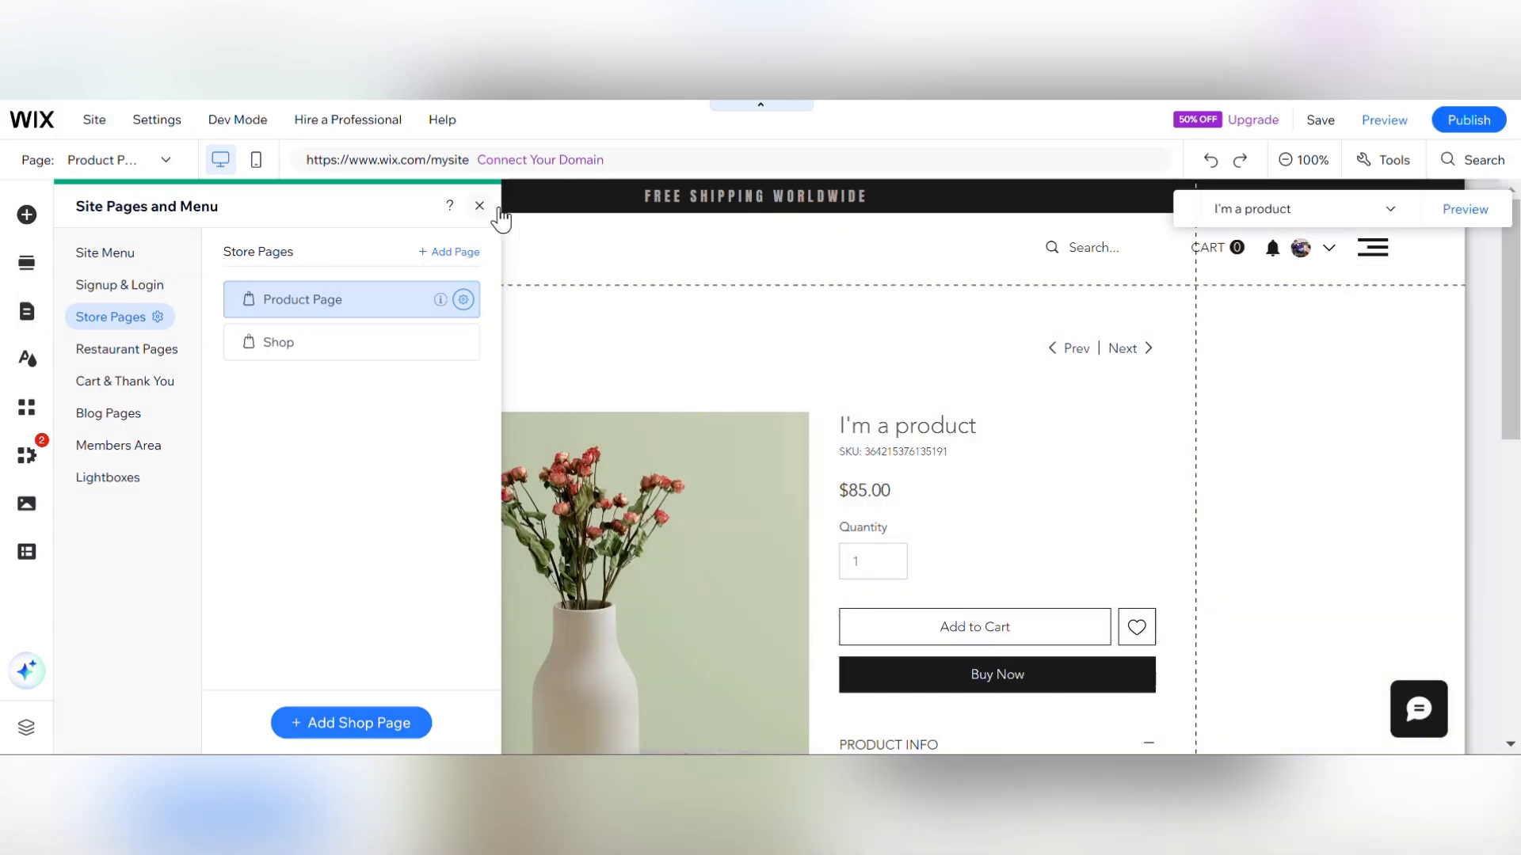
{"action": "left_click", "coordinate": [497, 209]}
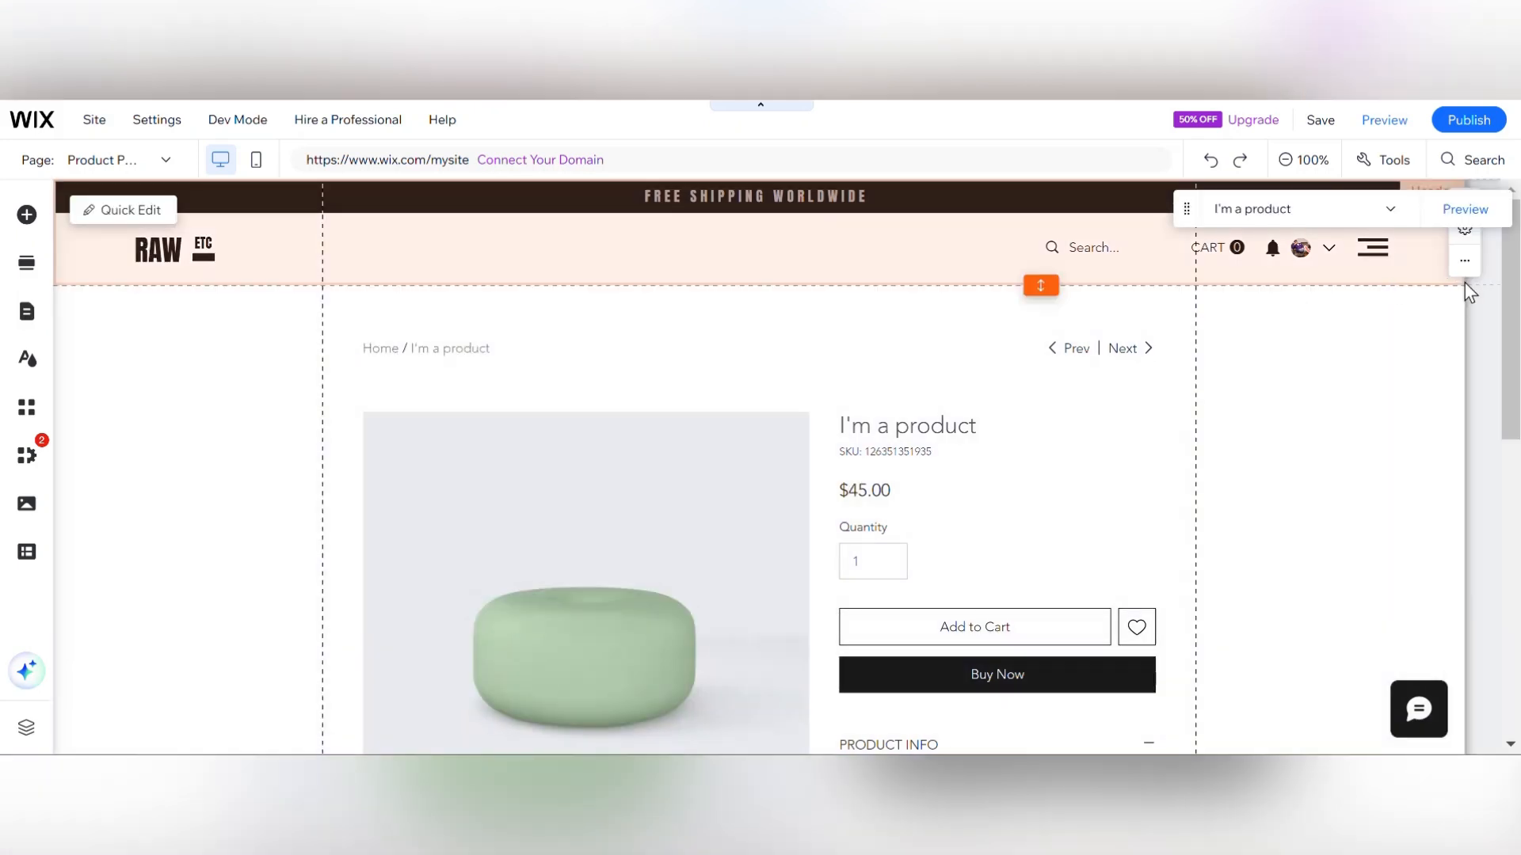
{"action": "left_click_drag", "start_coordinate": [1504, 299], "coordinate": [1504, 378]}
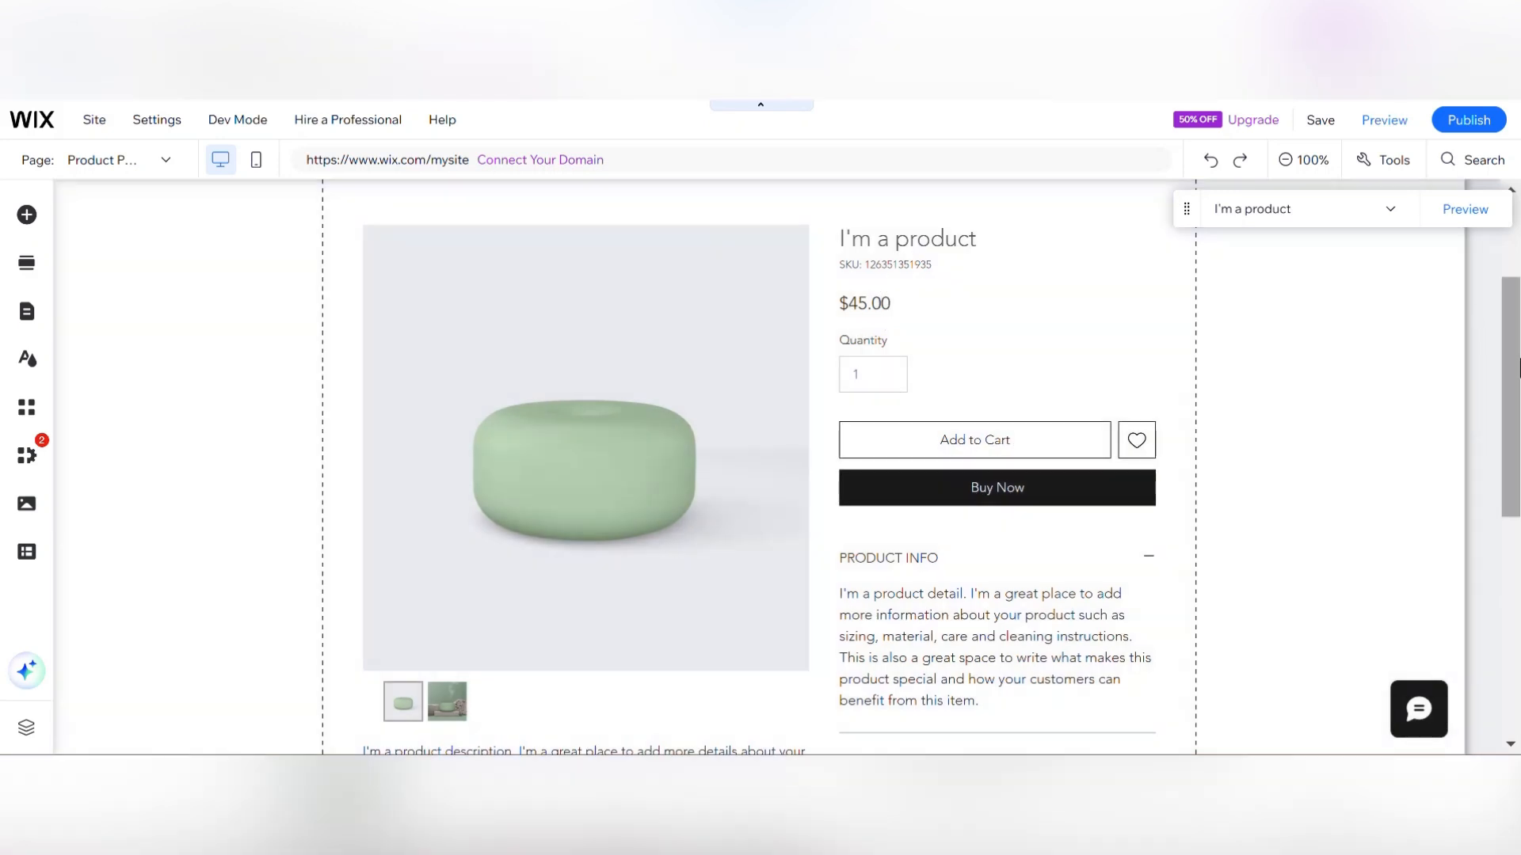
{"action": "left_click_drag", "start_coordinate": [1515, 356], "coordinate": [1515, 485]}
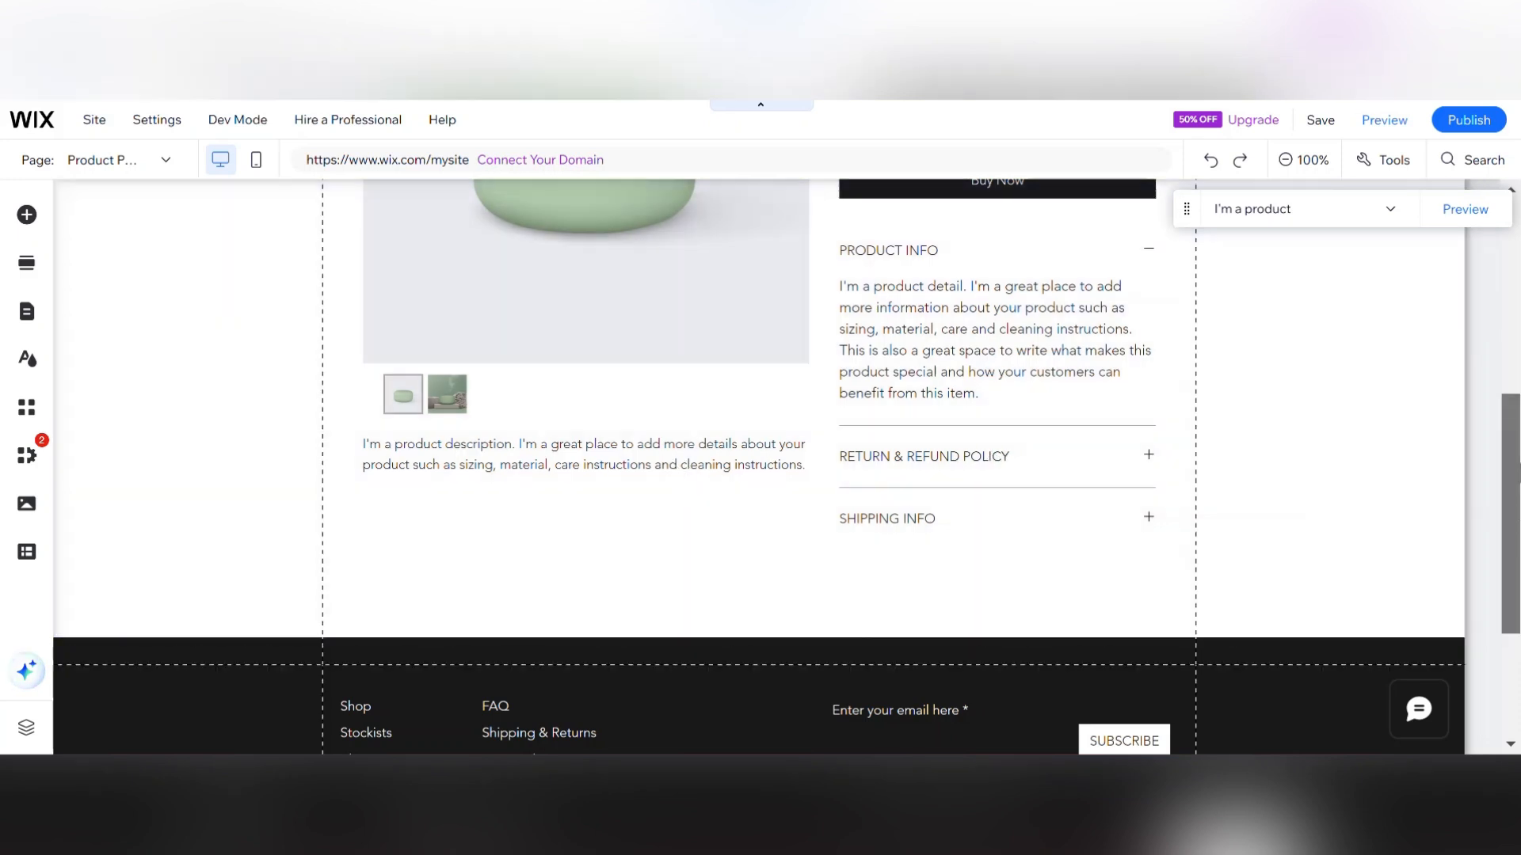
{"action": "left_click_drag", "start_coordinate": [1513, 524], "coordinate": [1517, 348]}
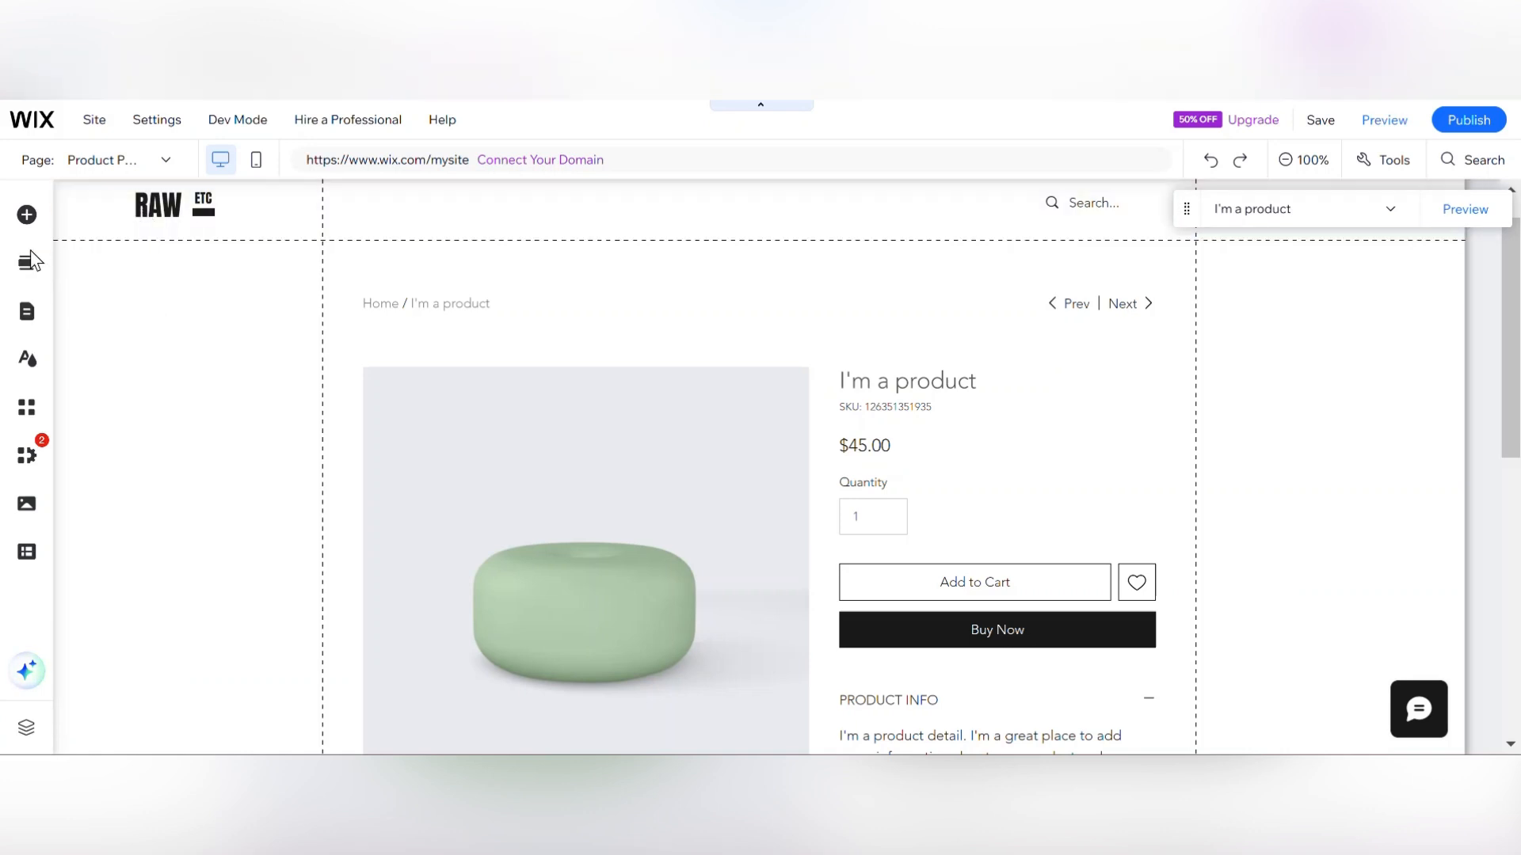
Return to the Home page through the site pages menu and close the pages panel.
{"action": "left_click", "coordinate": [26, 314]}
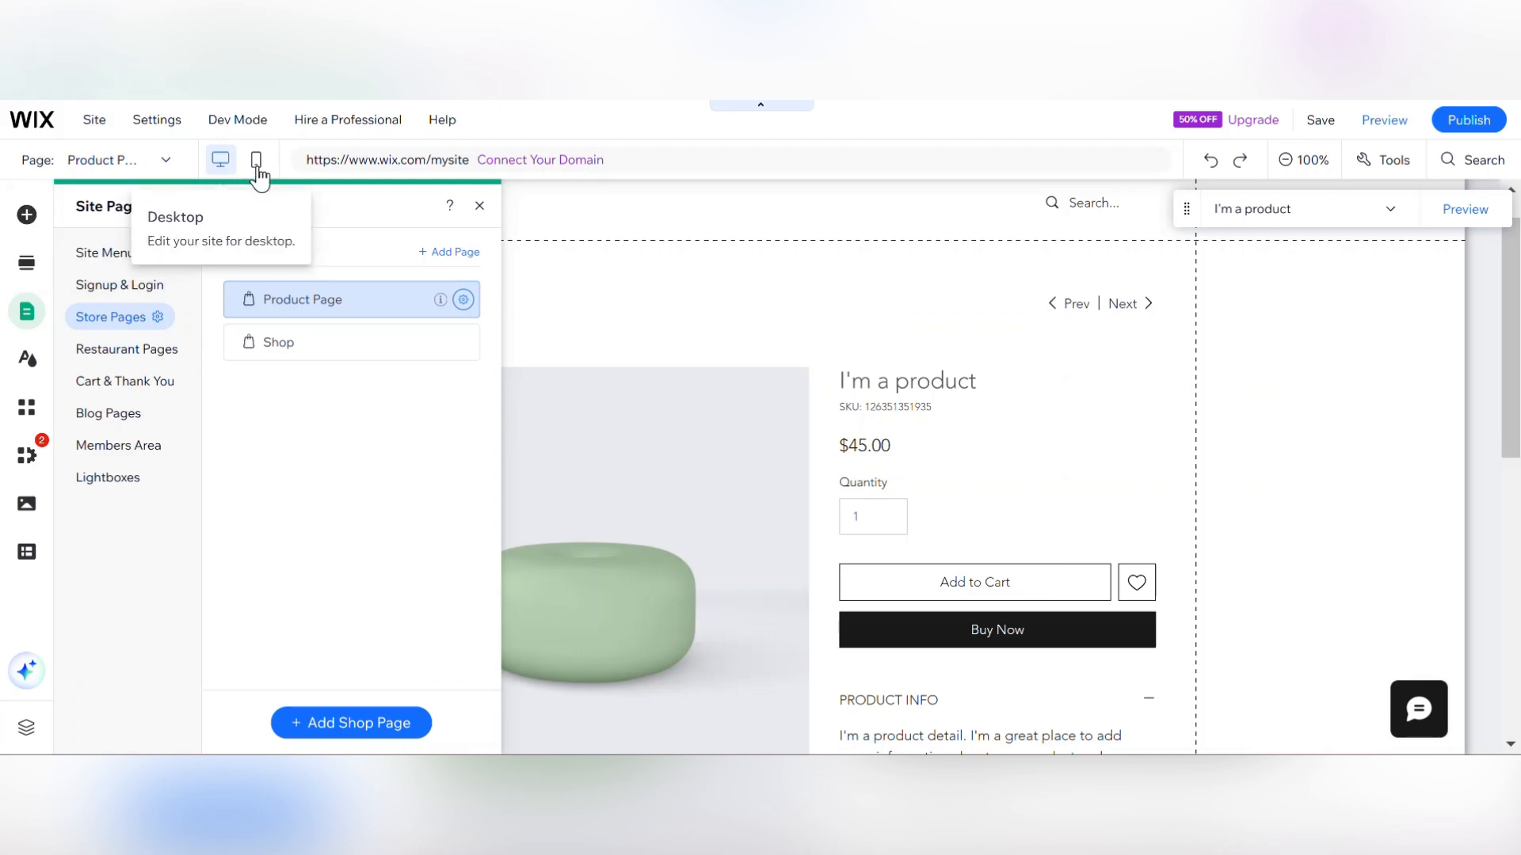
{"action": "left_click", "coordinate": [122, 256]}
{"action": "left_click", "coordinate": [275, 299]}
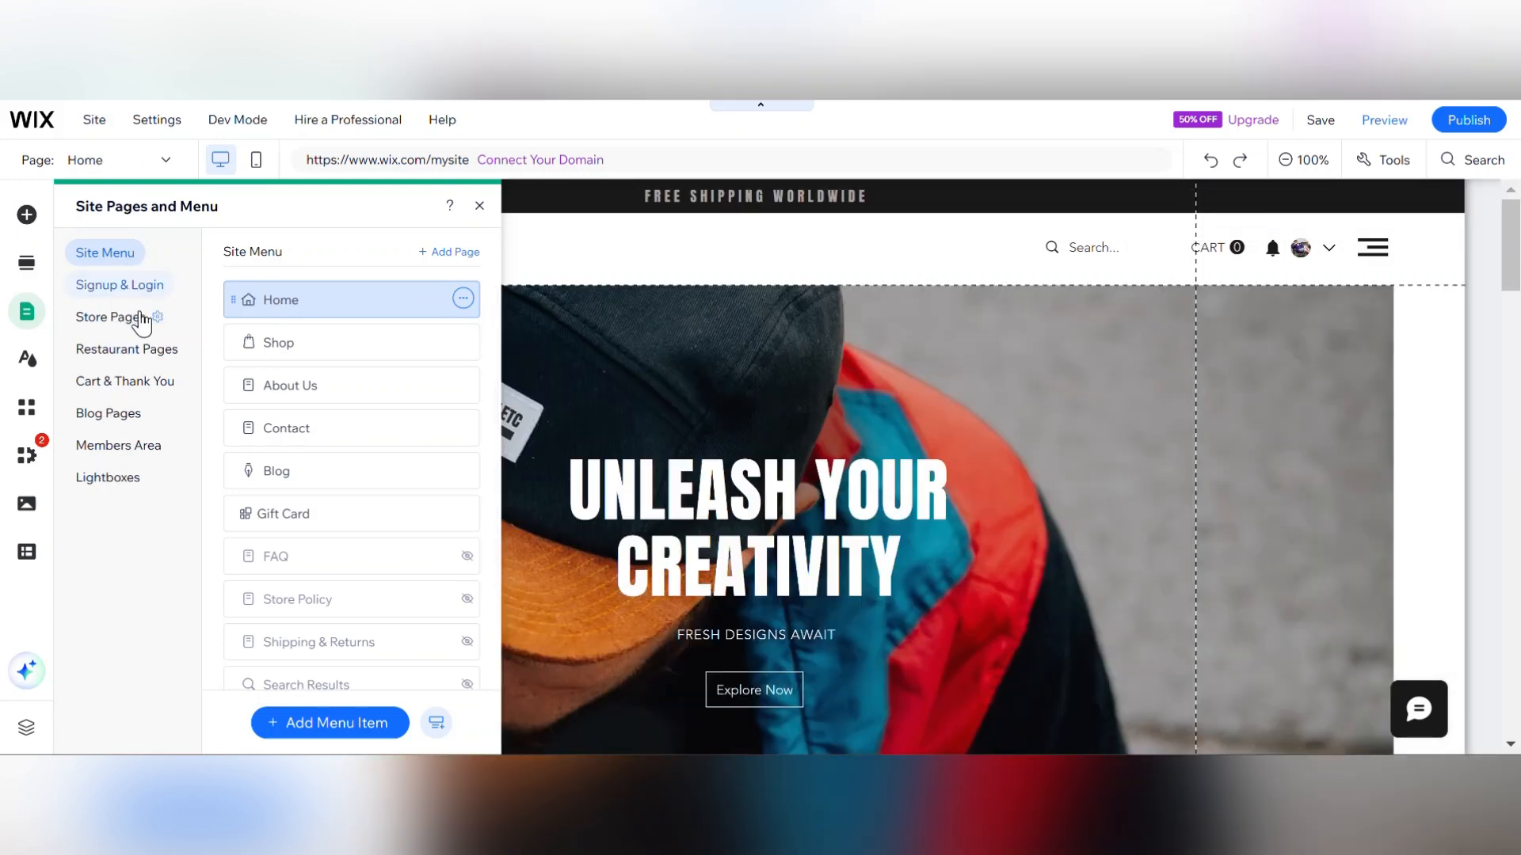
{"action": "left_click", "coordinate": [480, 207]}
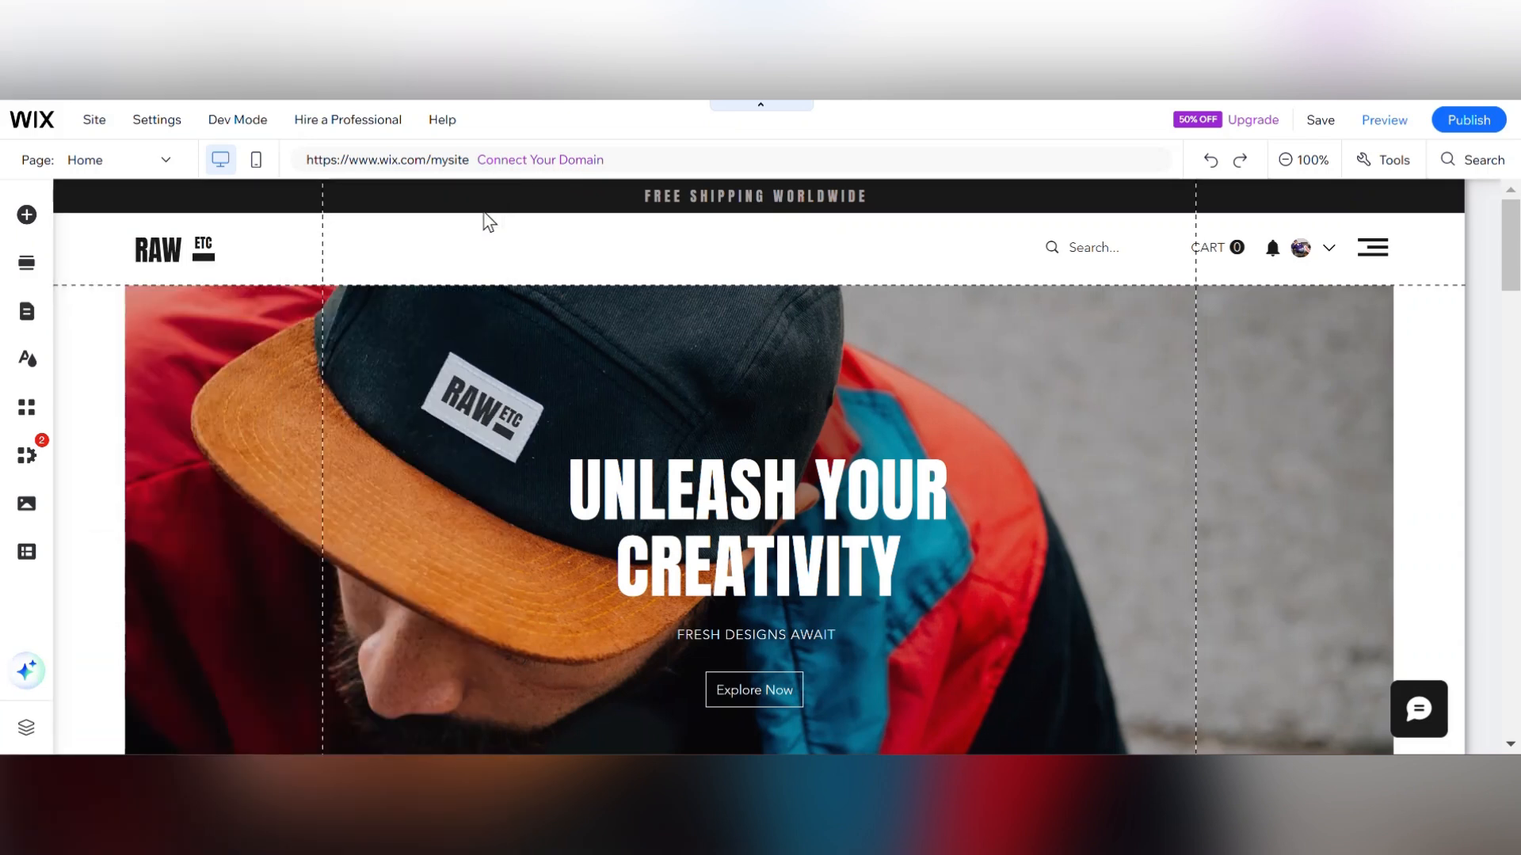
Edit the hero headline text on the Home page to read "TEST Youtub".
{"action": "left_click_drag", "start_coordinate": [1514, 248], "coordinate": [1514, 274]}
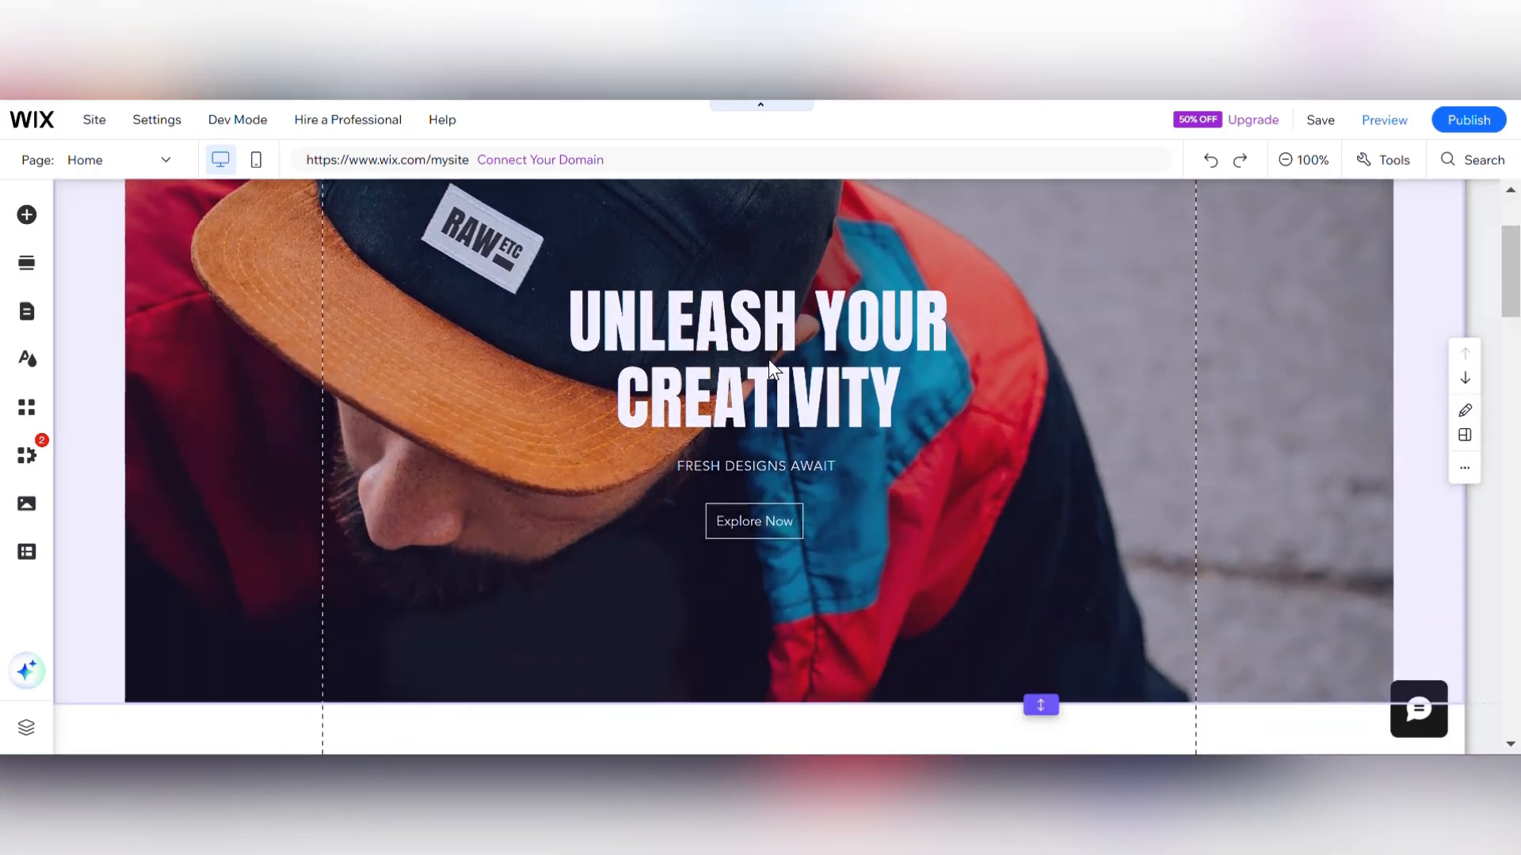
{"action": "left_click", "coordinate": [781, 354]}
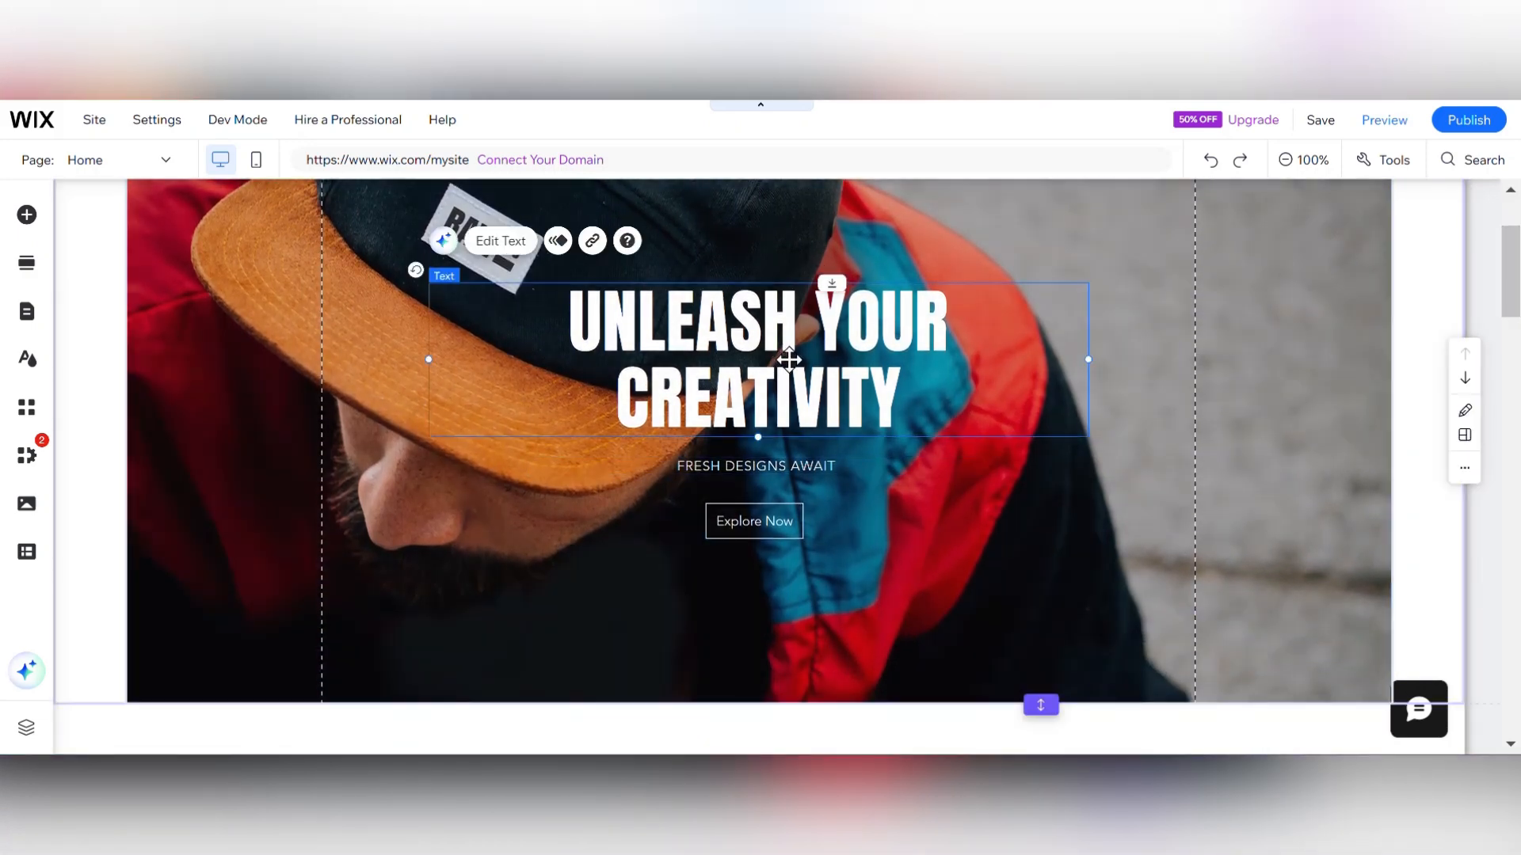
{"action": "left_click", "coordinate": [513, 247]}
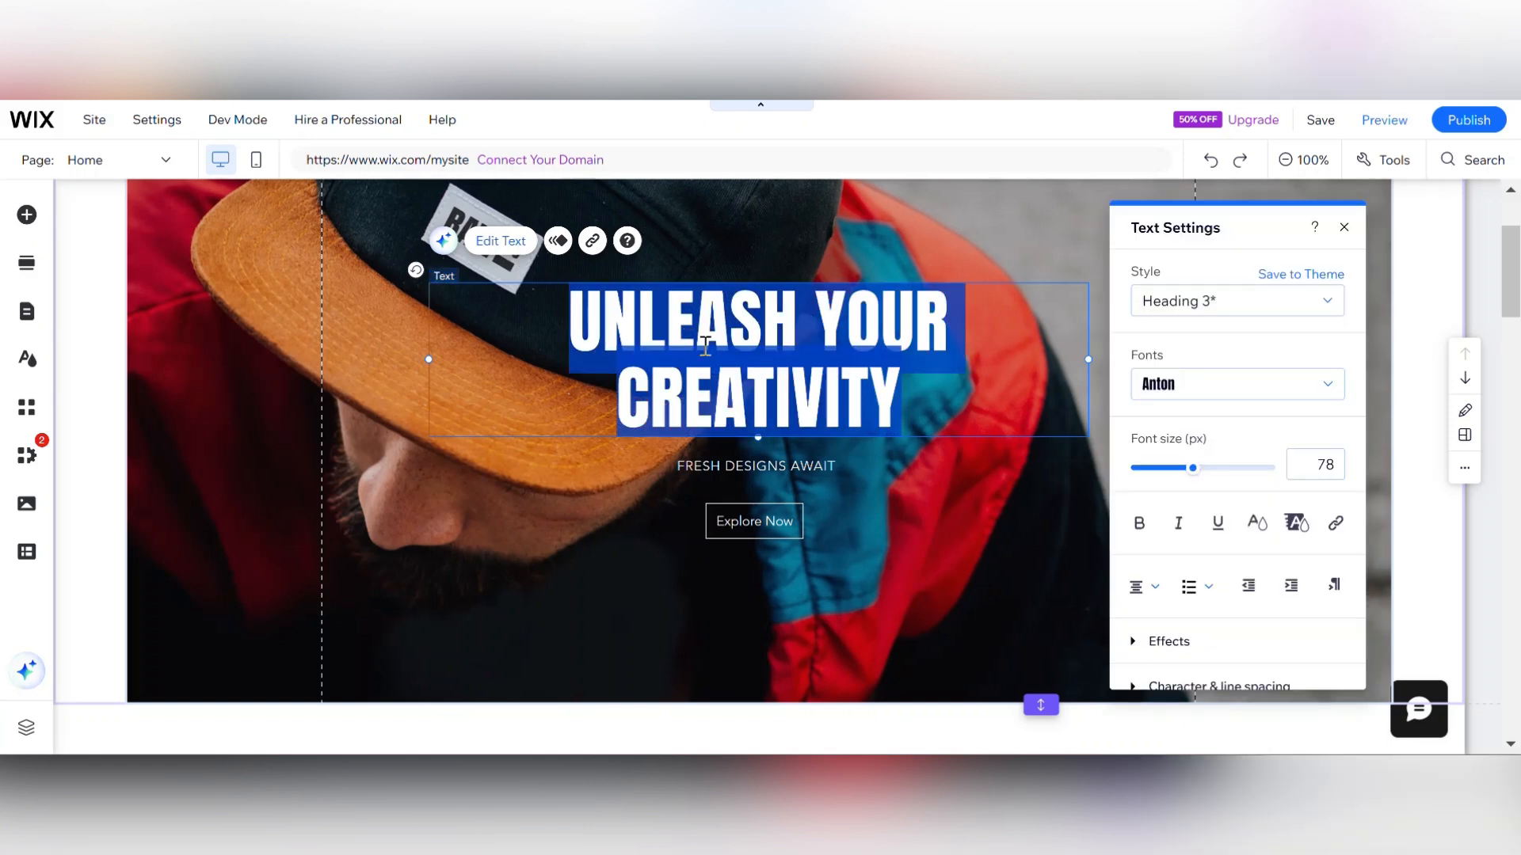
{"action": "type", "text": "TEst"}
{"action": "key", "text": "BackSpace"}
{"action": "key", "text": "BackSpace"}
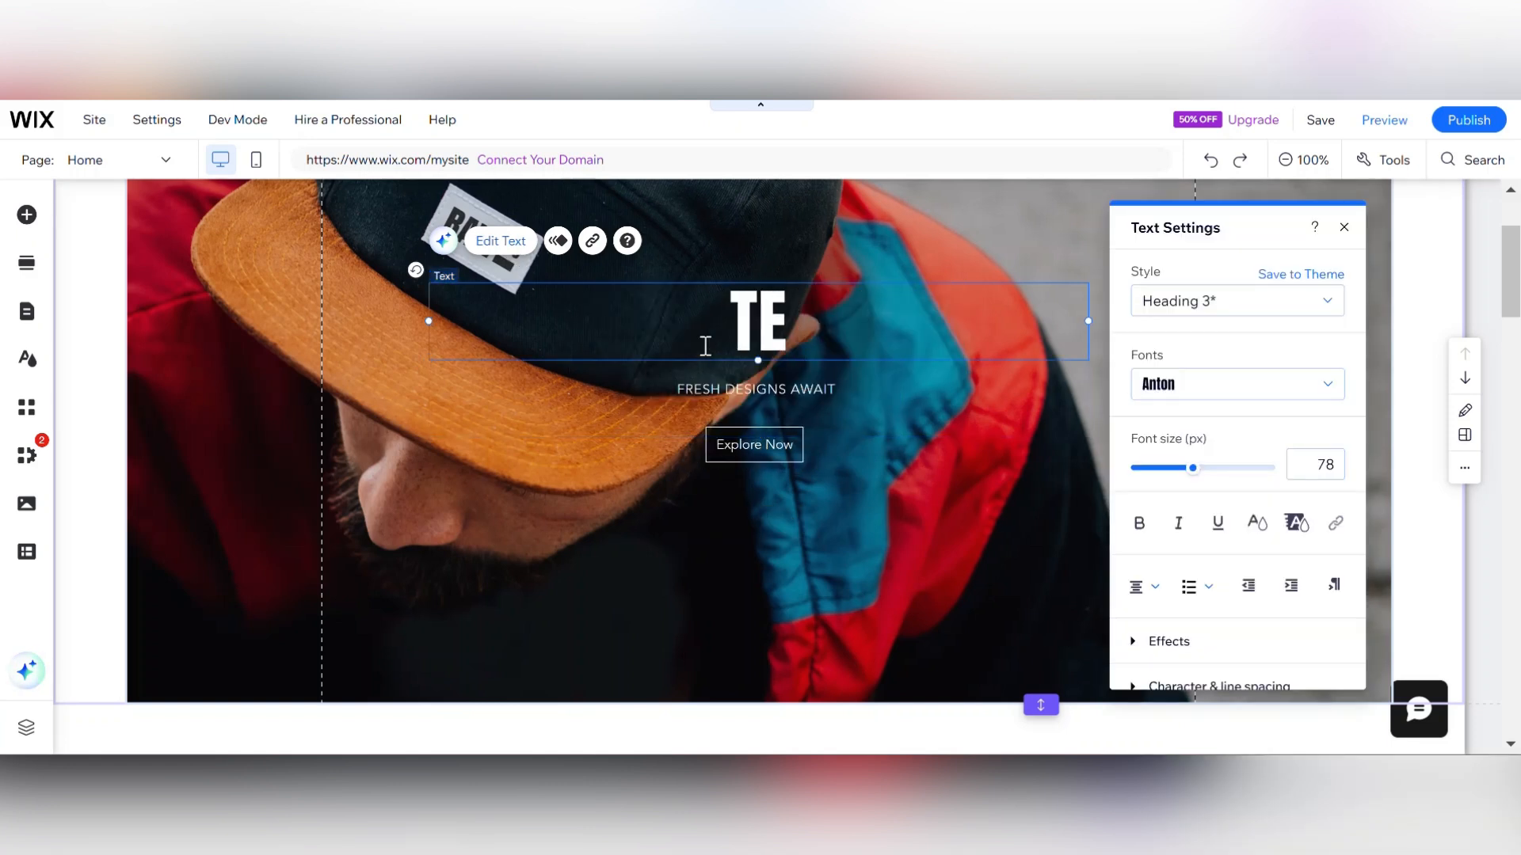
{"action": "type", "text": "ST Youtube"}
{"action": "key", "text": "BackSpace"}
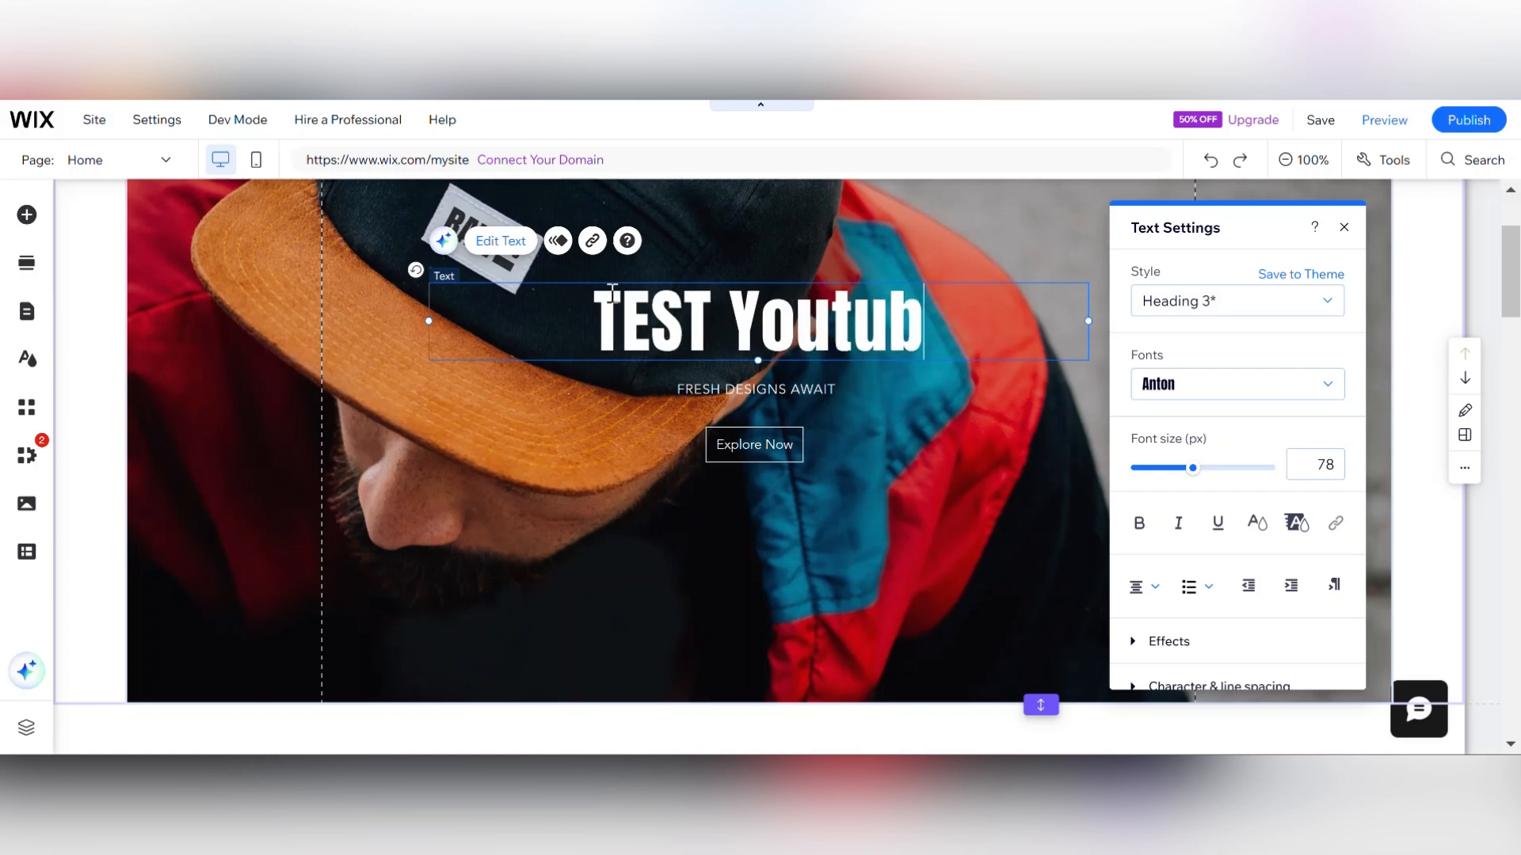
Finish the hero headline so it reads "TEST Youtube" and deselect it.
{"action": "type", "text": "e"}
{"action": "left_click", "coordinate": [953, 472]}
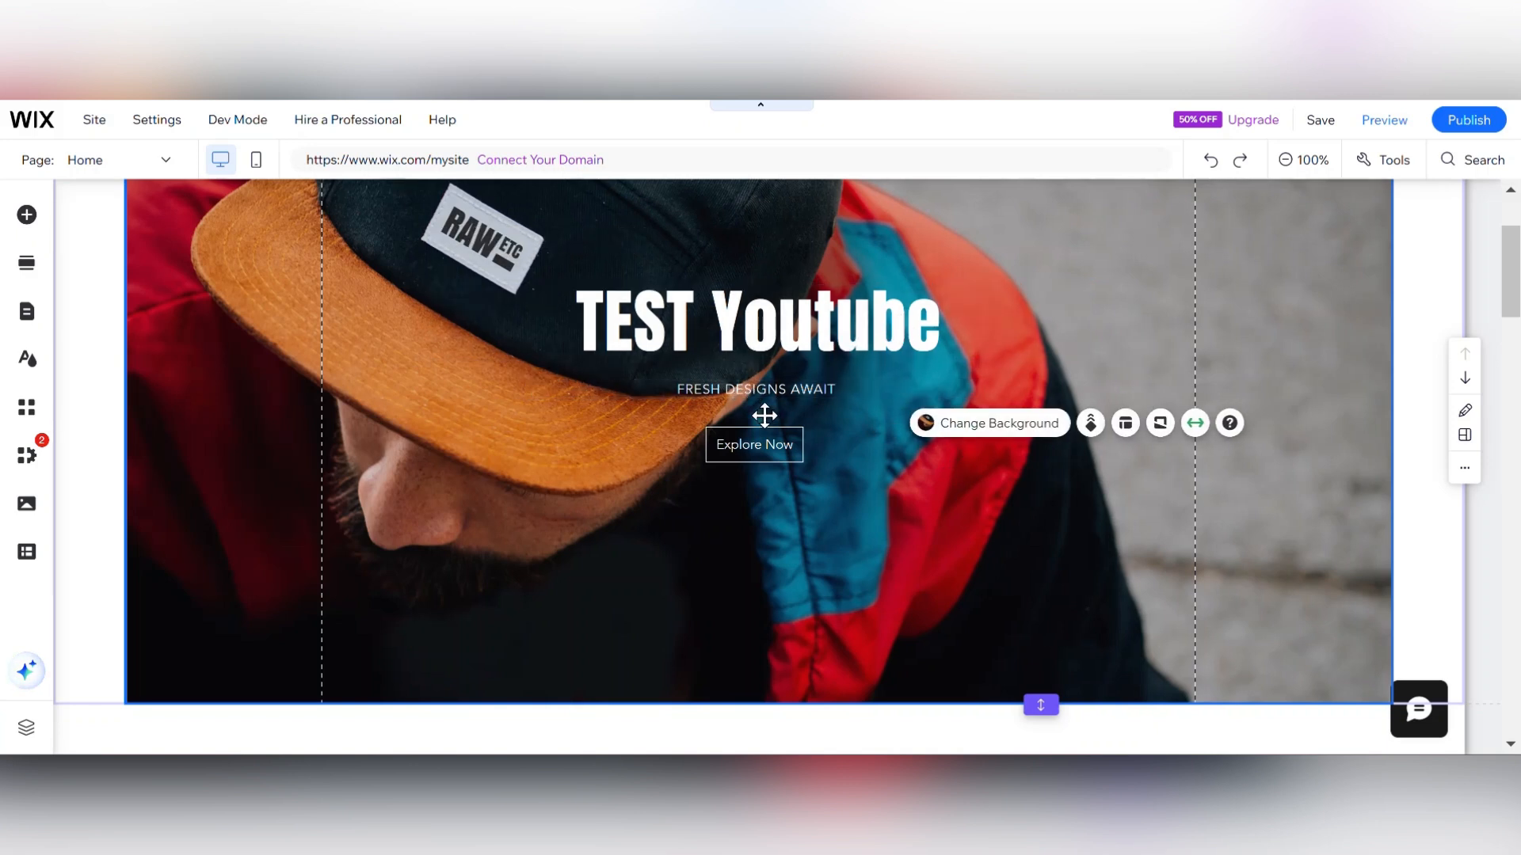
{"action": "left_click", "coordinate": [772, 392]}
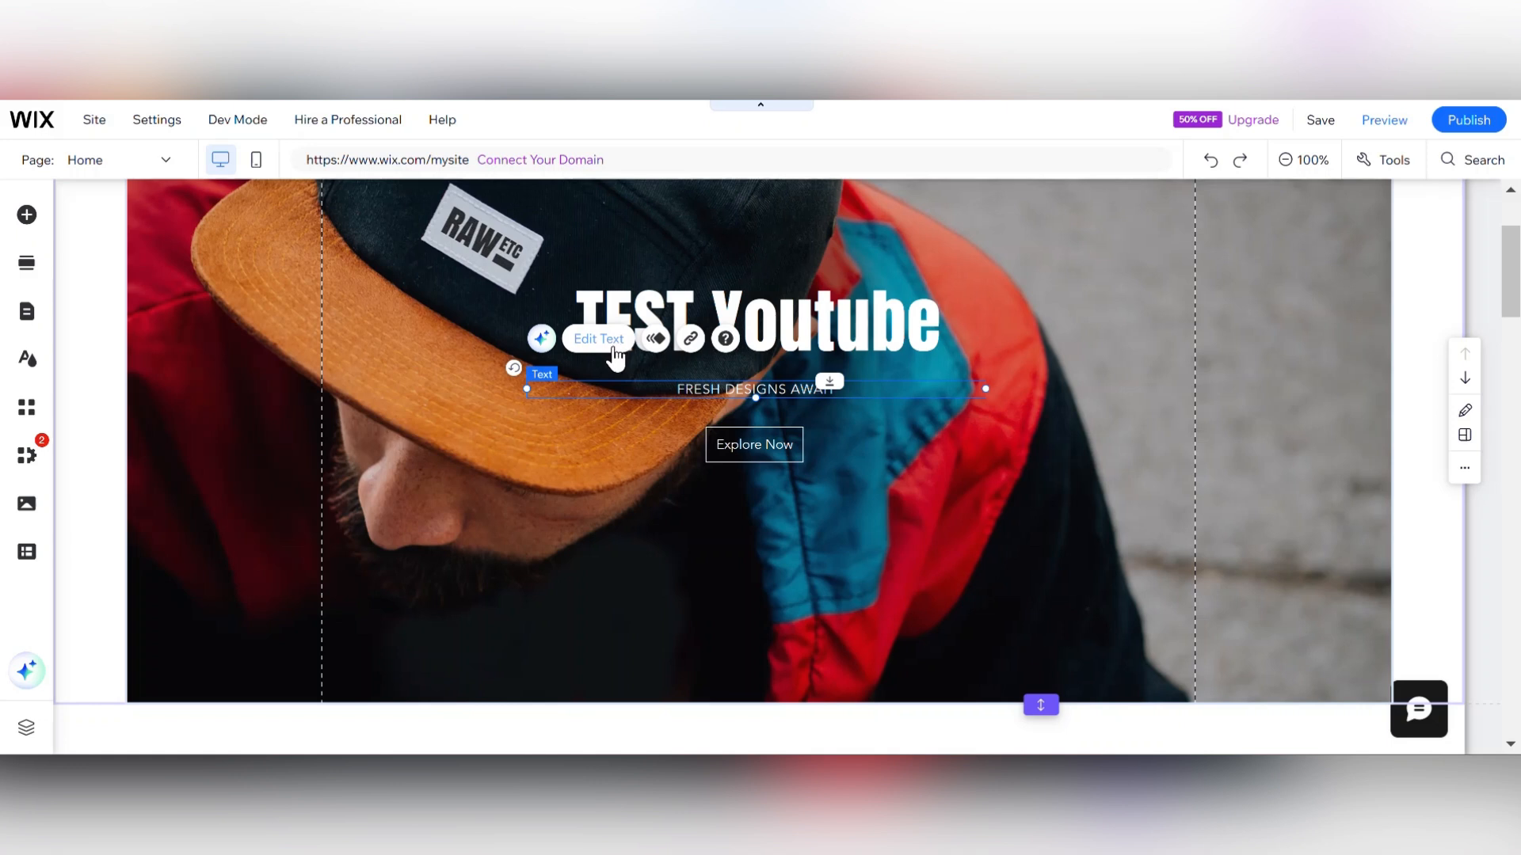
{"action": "left_click", "coordinate": [692, 341]}
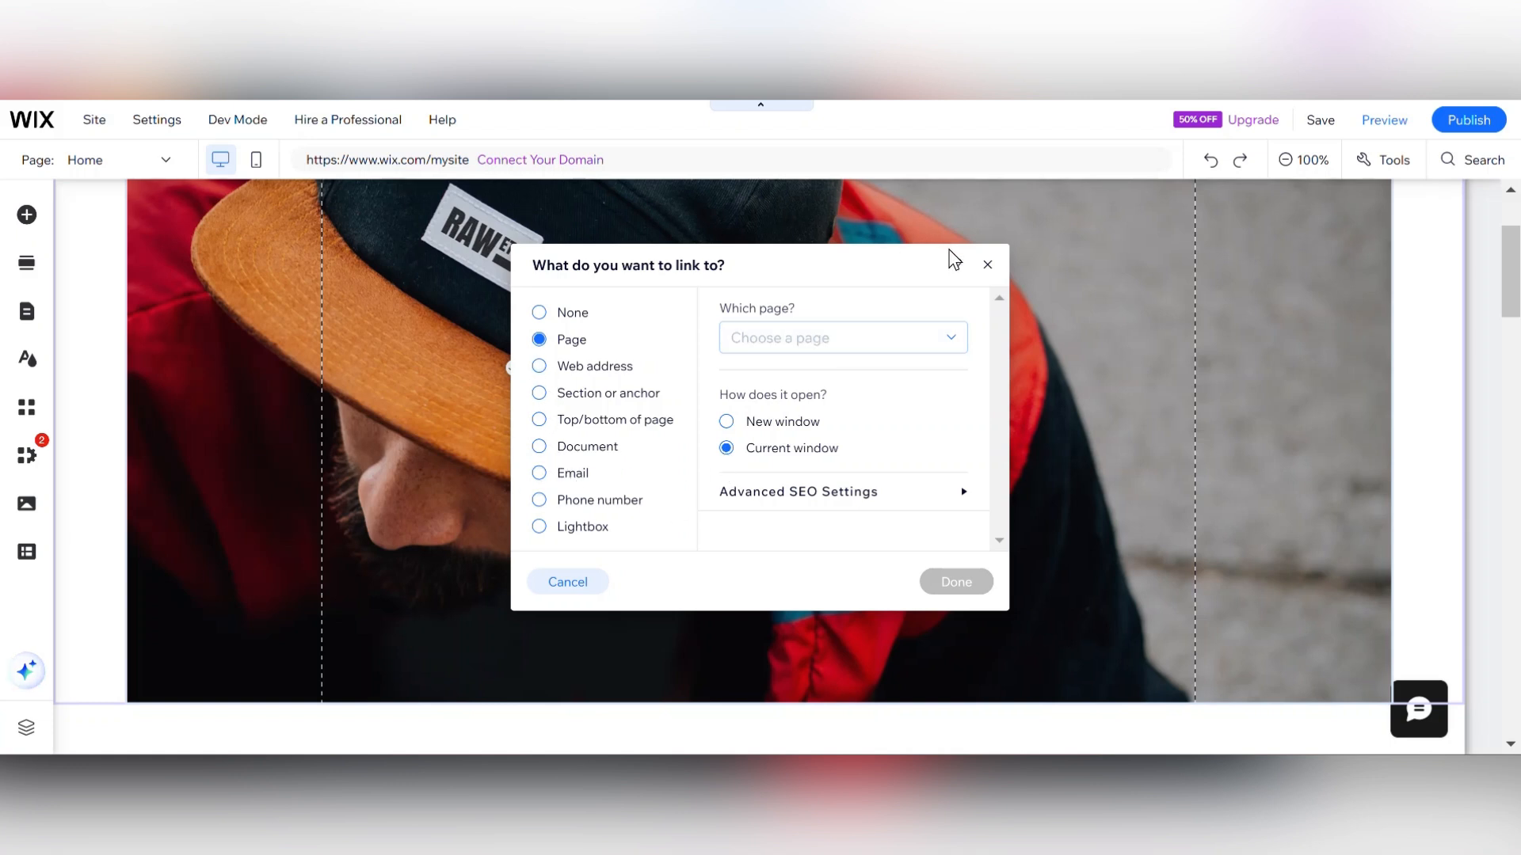
{"action": "left_click", "coordinate": [987, 264]}
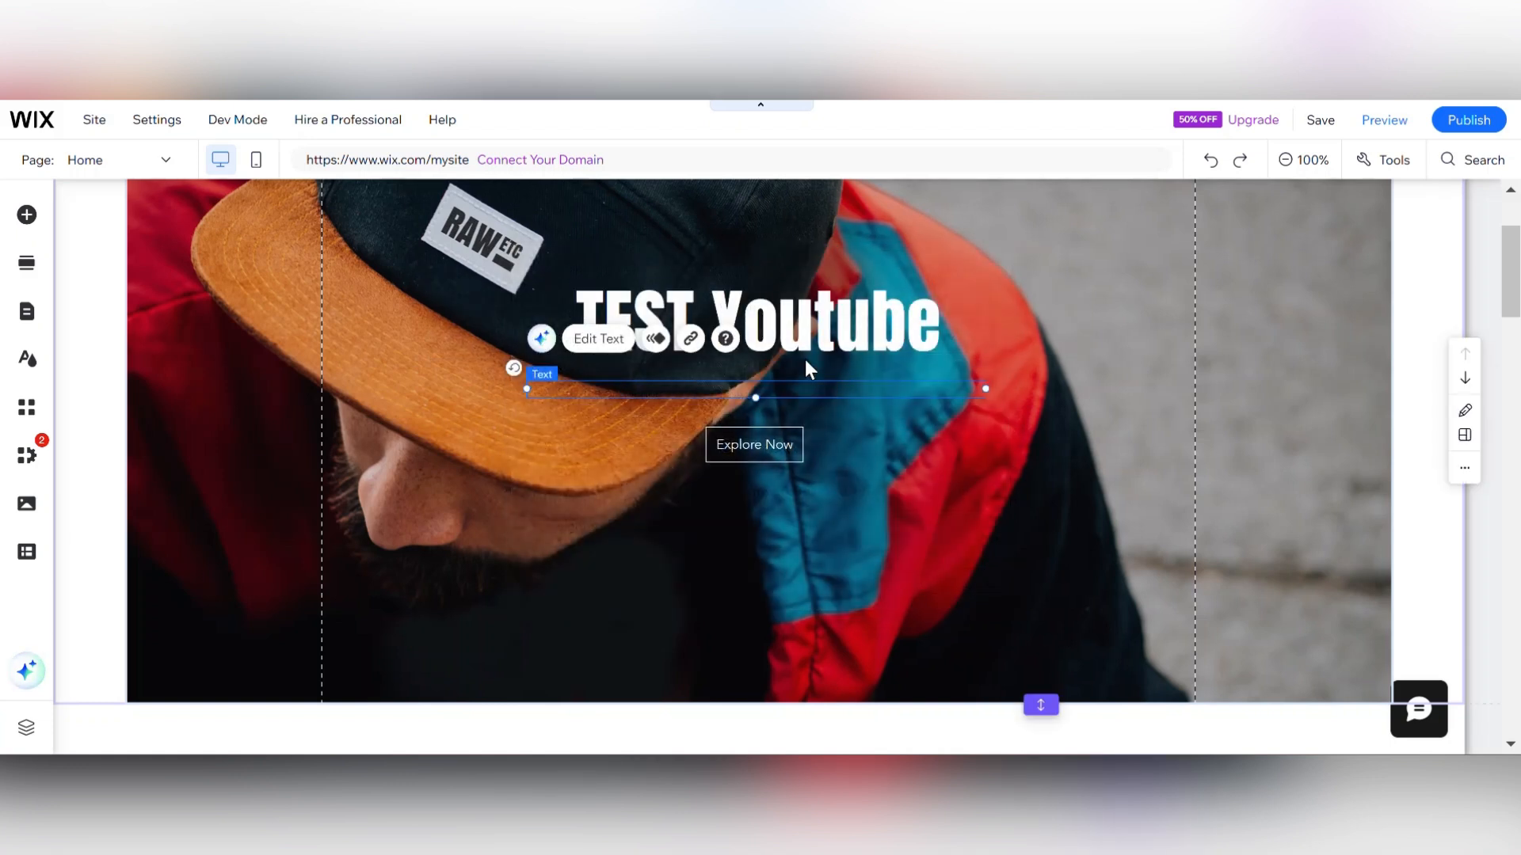
Change the hero strip background to the image of green juice bottles and close the background panel.
{"action": "left_click", "coordinate": [858, 450]}
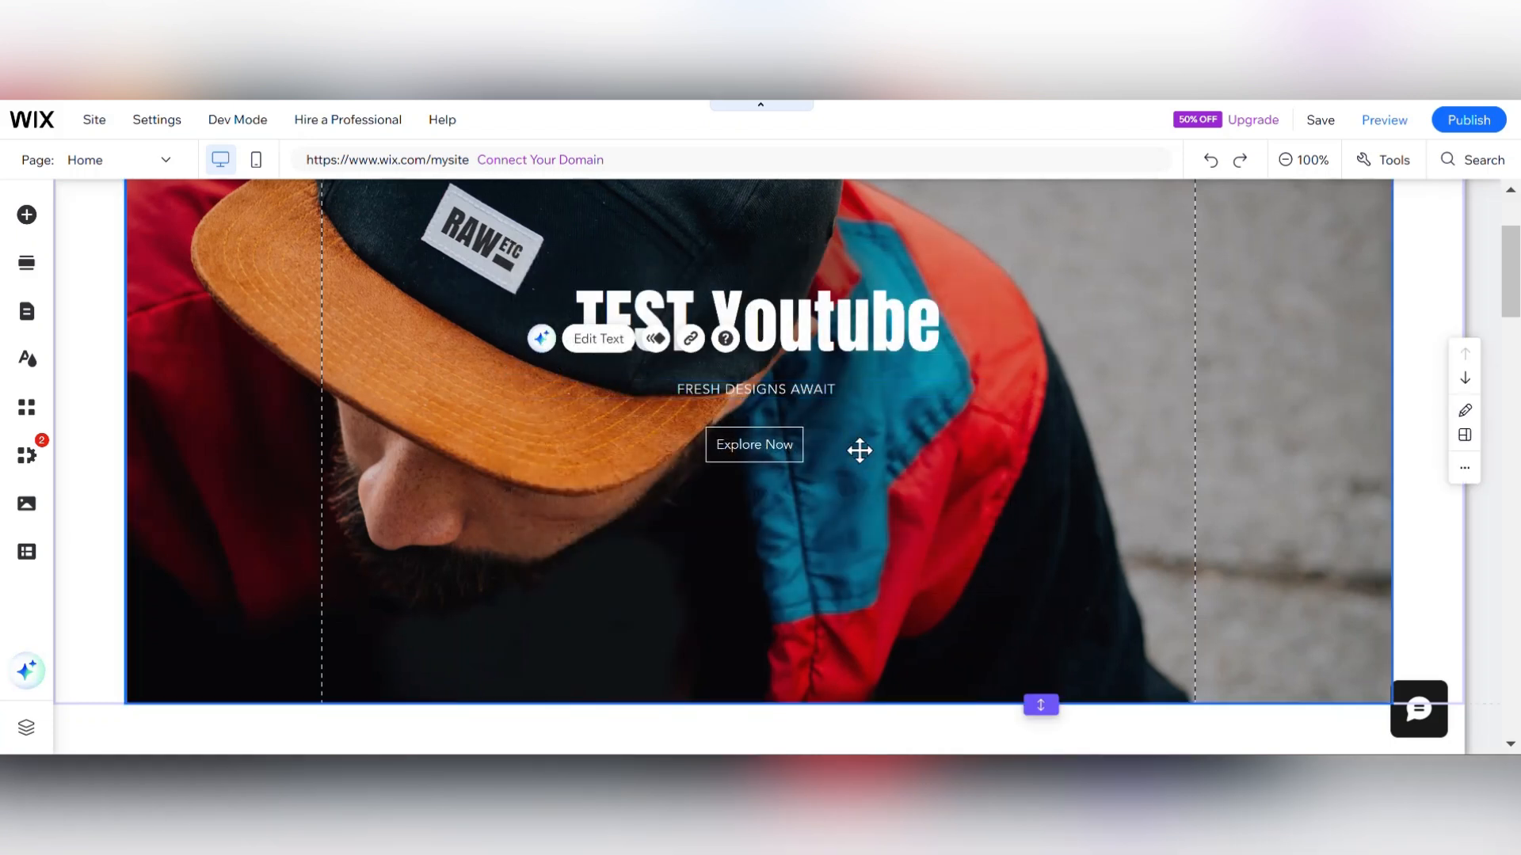
{"action": "left_click", "coordinate": [545, 468]}
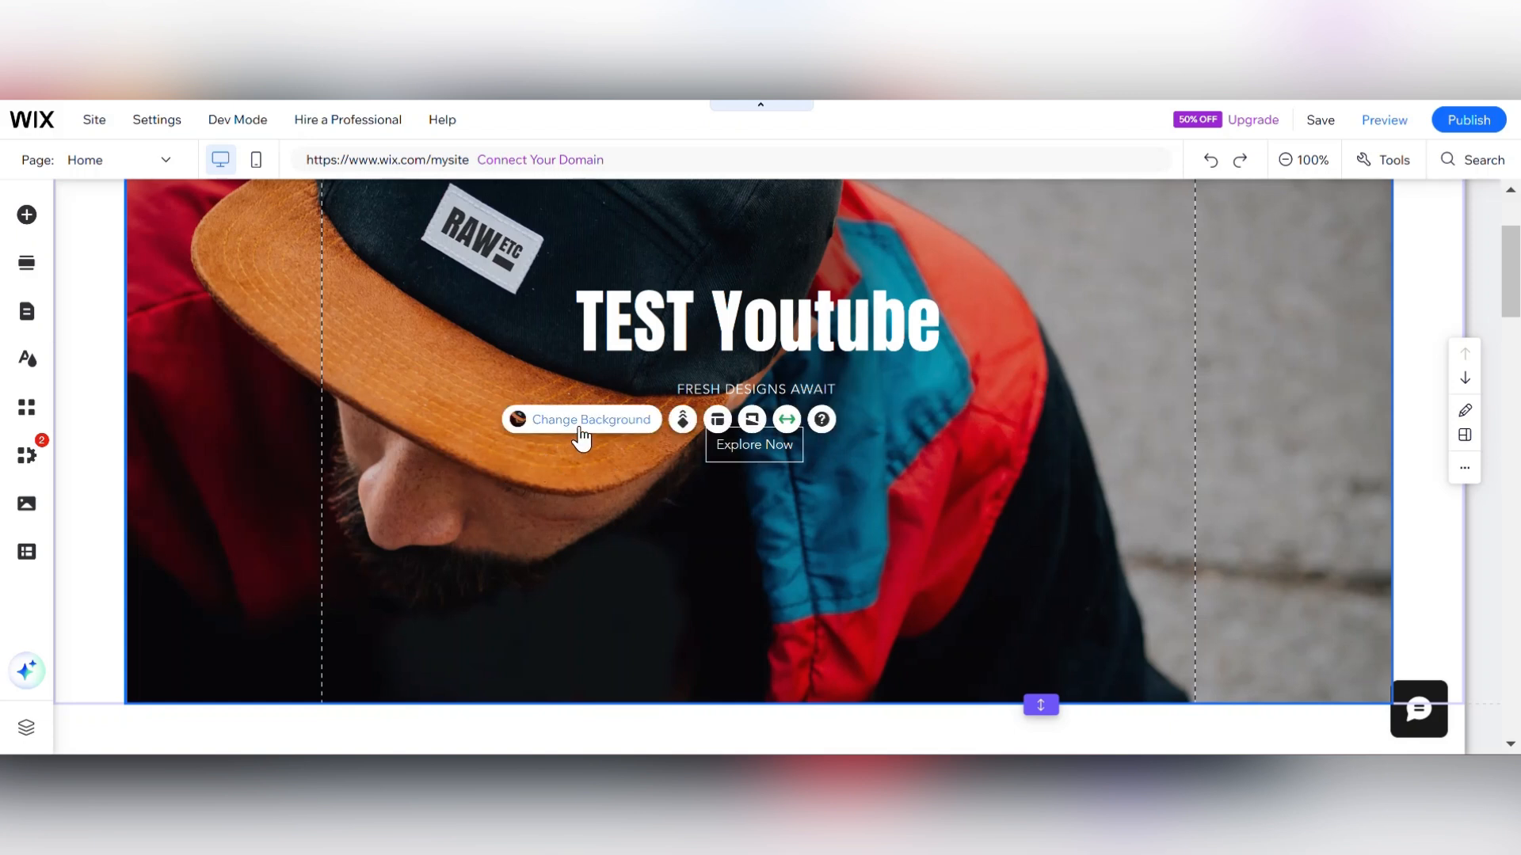
{"action": "left_click", "coordinate": [580, 432]}
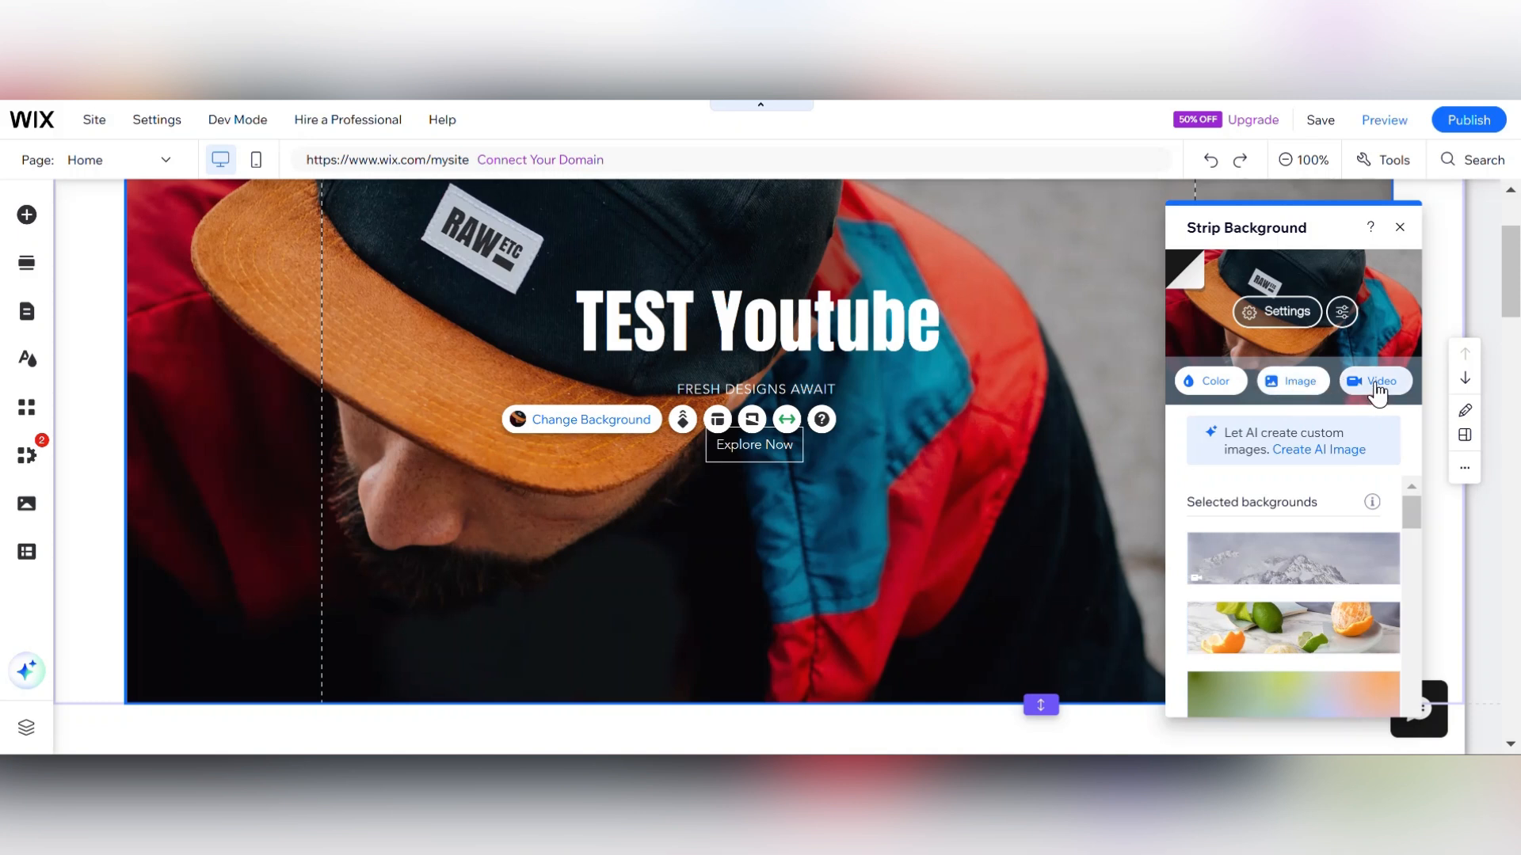
{"action": "left_click_drag", "start_coordinate": [1414, 522], "coordinate": [1413, 562]}
{"action": "left_click", "coordinate": [1291, 620]}
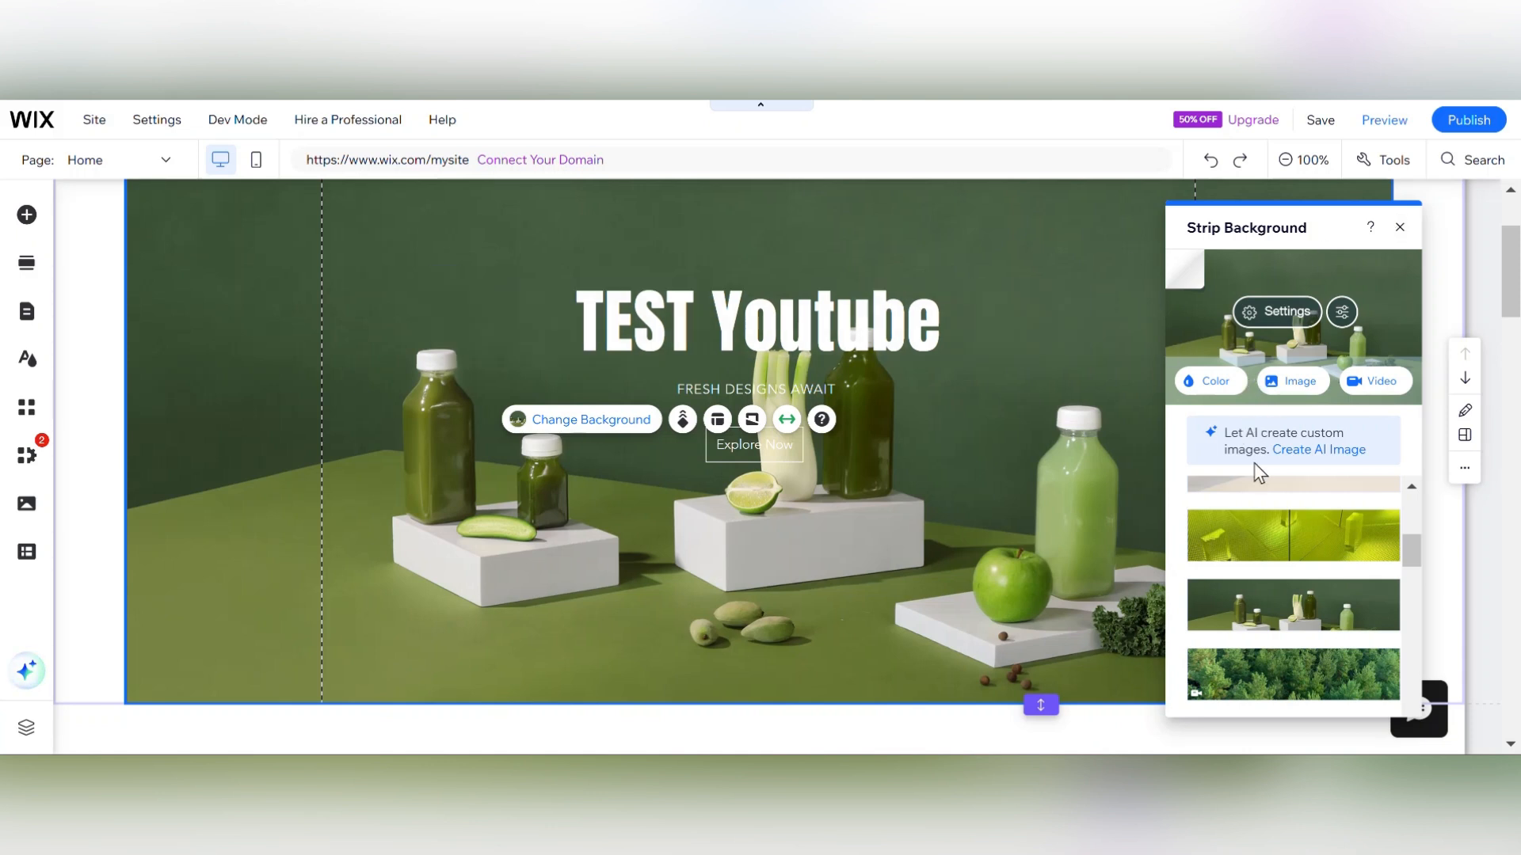
{"action": "left_click_drag", "start_coordinate": [1413, 536], "coordinate": [1413, 741]}
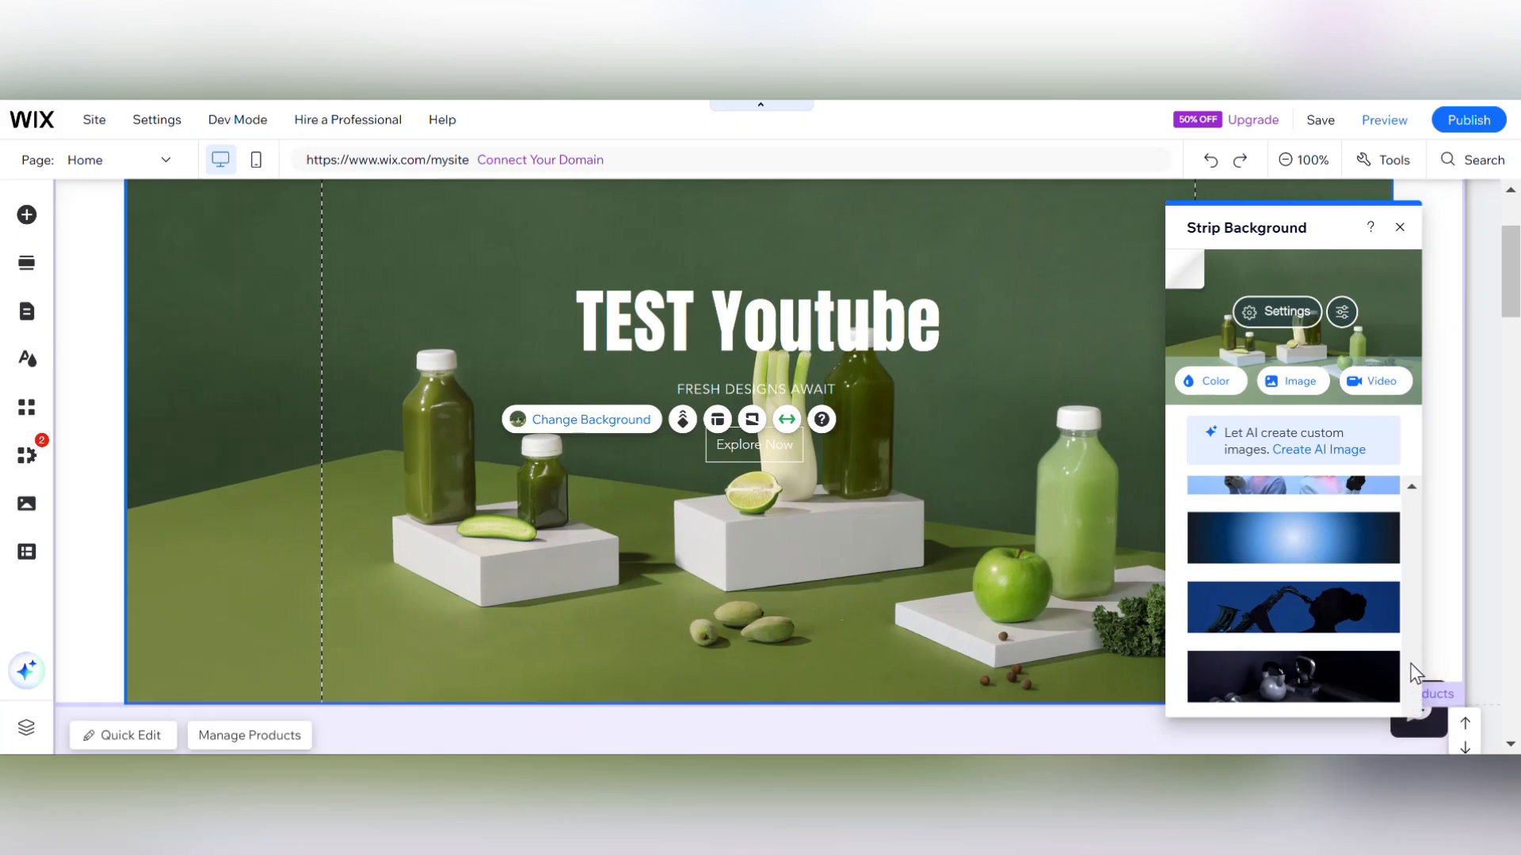
{"action": "left_click", "coordinate": [1399, 228]}
Open Manage Products from the Home page product gallery and open the first $85 product.
{"action": "left_click_drag", "start_coordinate": [1507, 303], "coordinate": [1507, 401]}
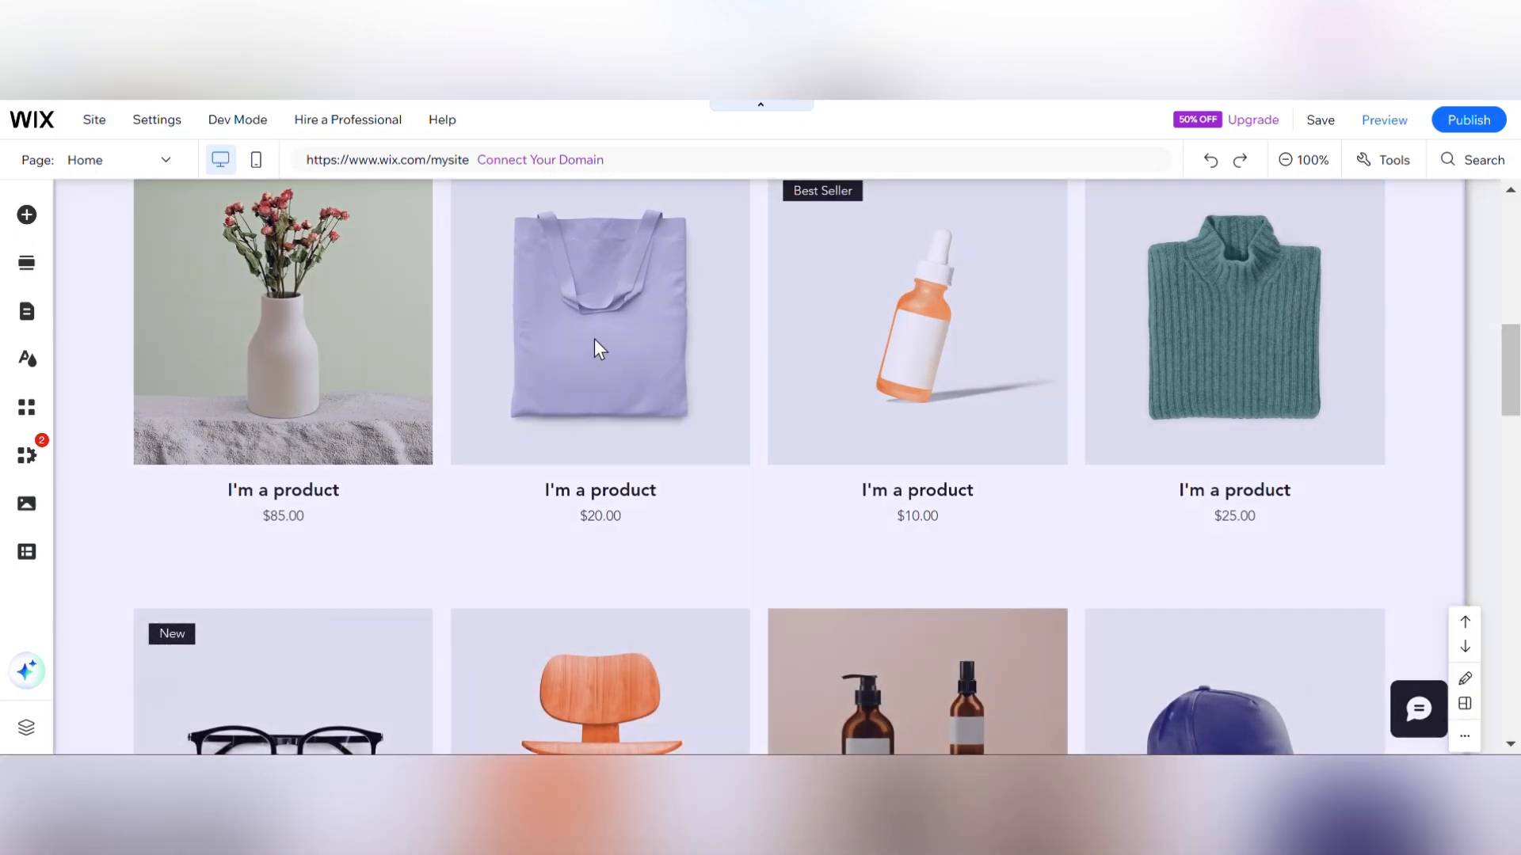
{"action": "left_click", "coordinate": [594, 339]}
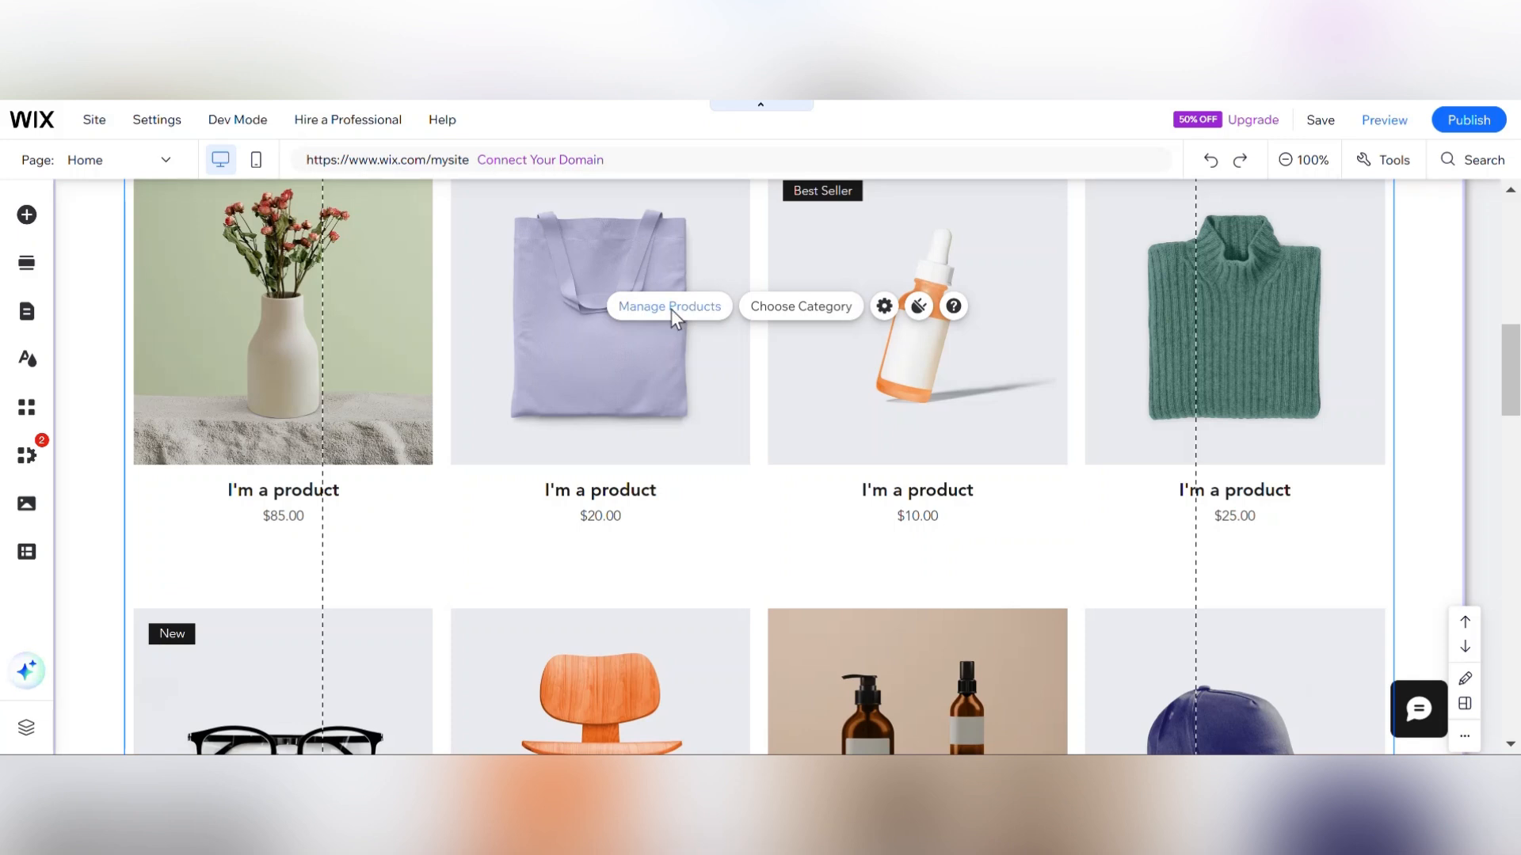
{"action": "left_click", "coordinate": [671, 309]}
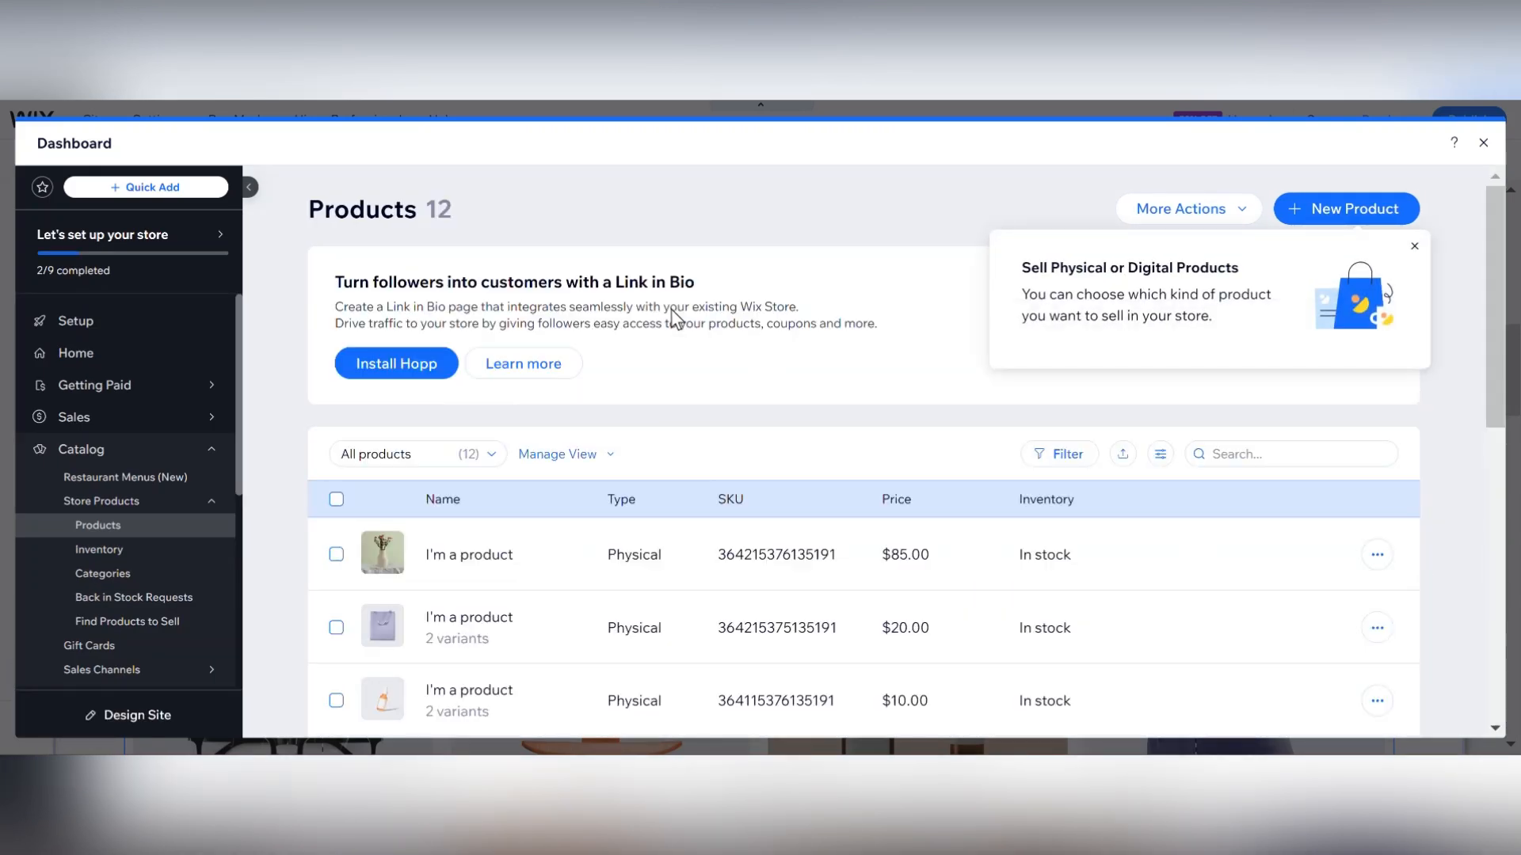
{"action": "left_click", "coordinate": [457, 564]}
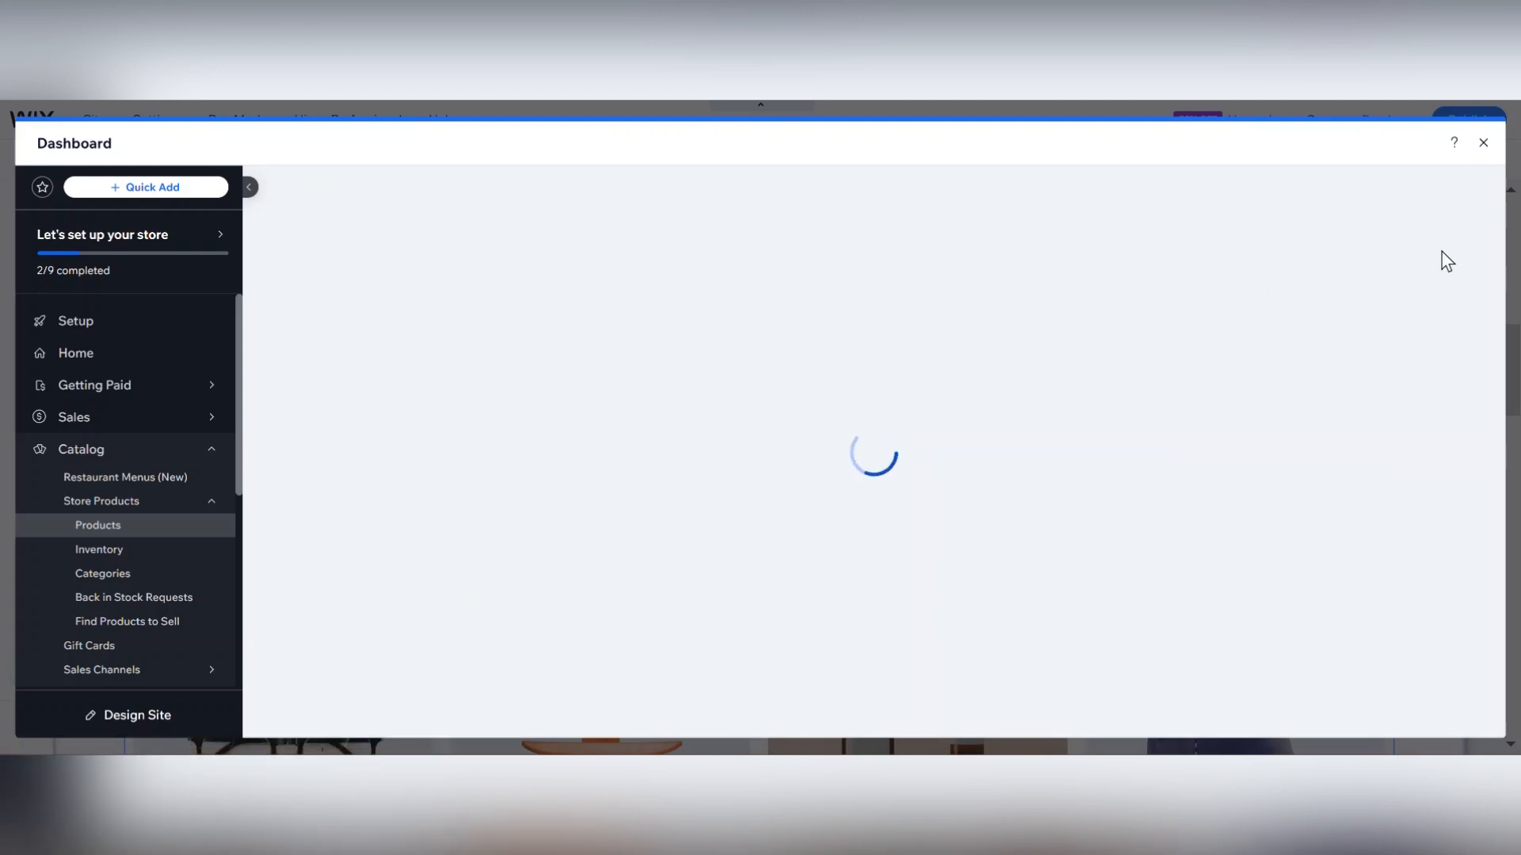
Scroll through the product's info, pricing, options and inventory settings, then close the dashboard.
{"action": "scroll", "coordinate": [1494, 248], "scroll_direction": "down", "scroll_amount": 2}
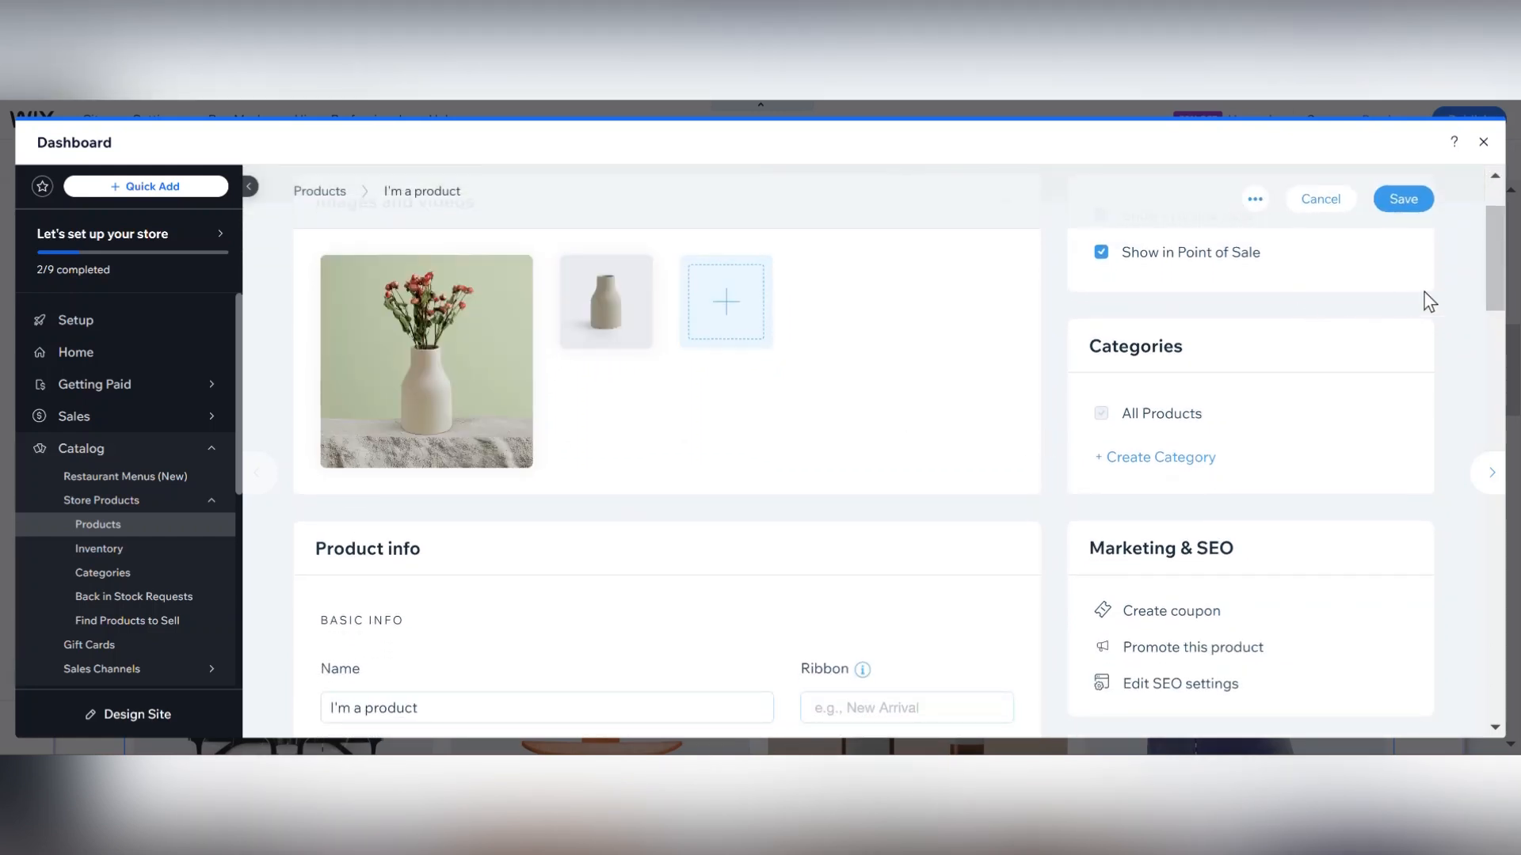
{"action": "left_click_drag", "start_coordinate": [1496, 293], "coordinate": [1495, 367]}
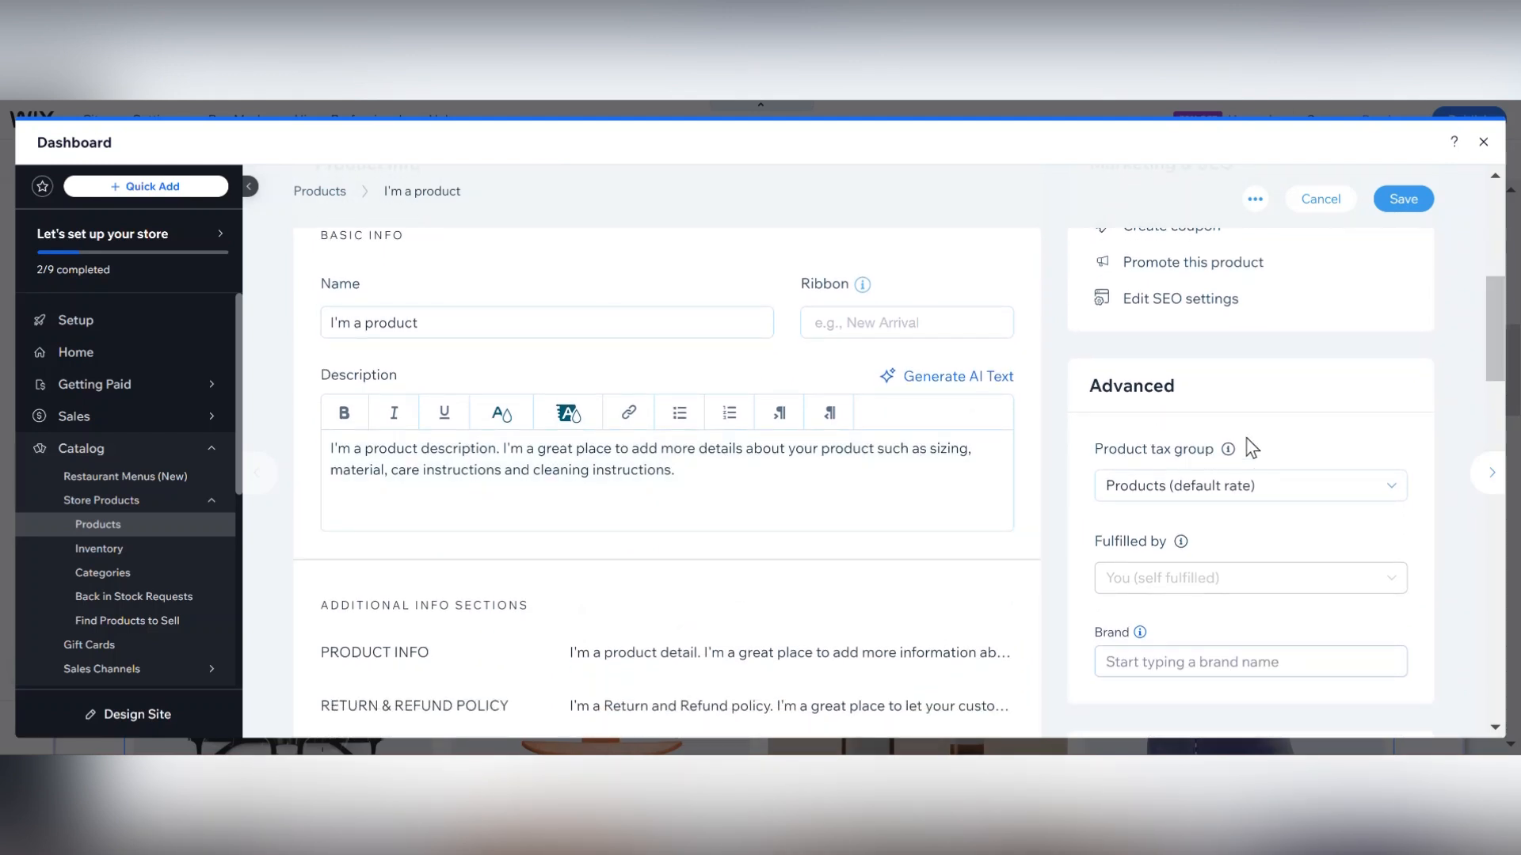
{"action": "left_click_drag", "start_coordinate": [1496, 345], "coordinate": [1495, 285]}
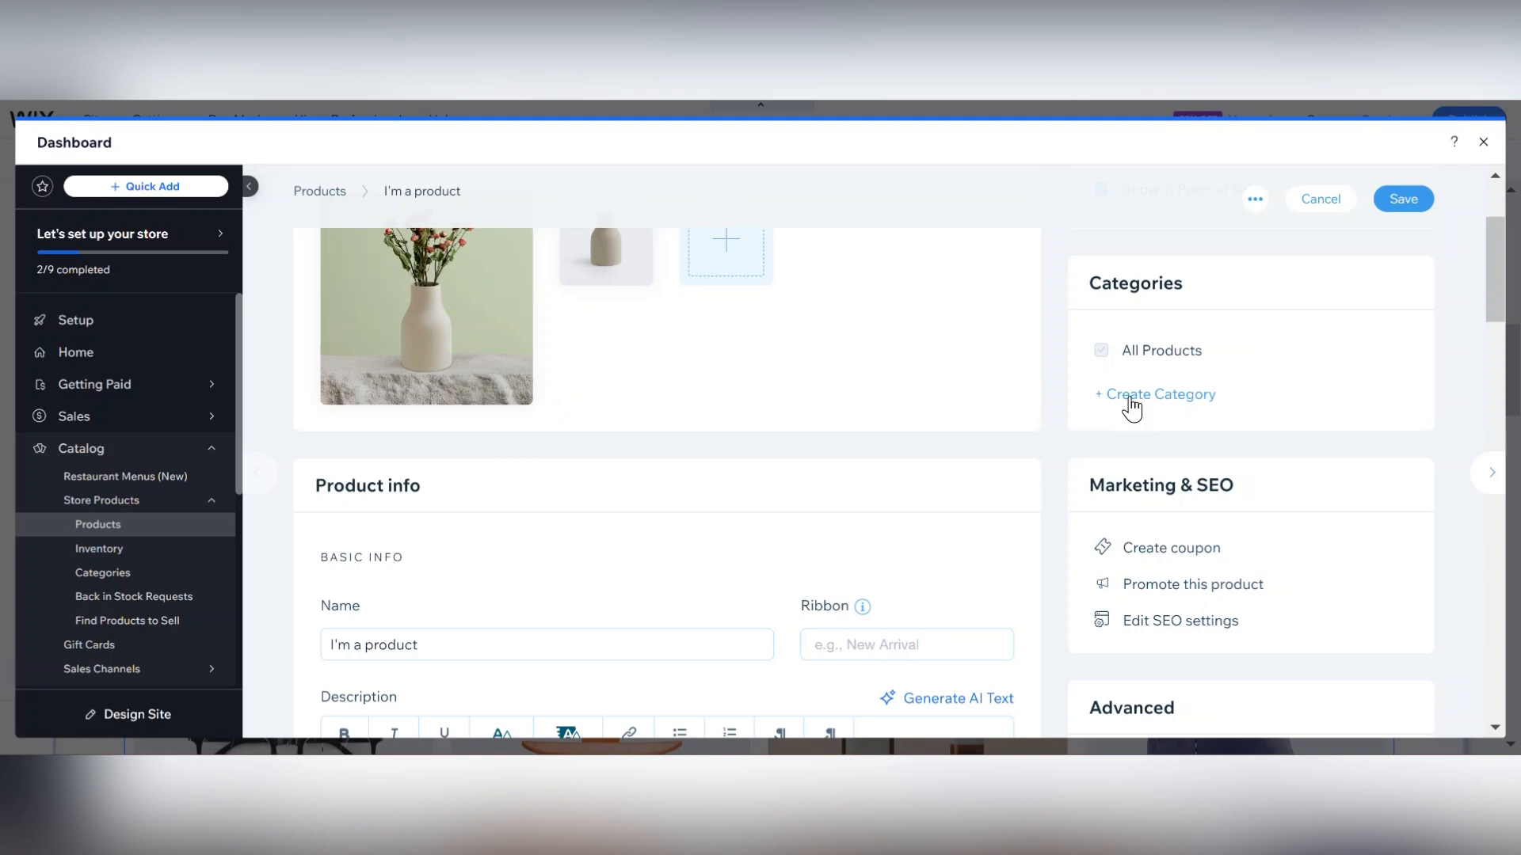
{"action": "left_click_drag", "start_coordinate": [1505, 289], "coordinate": [1504, 406]}
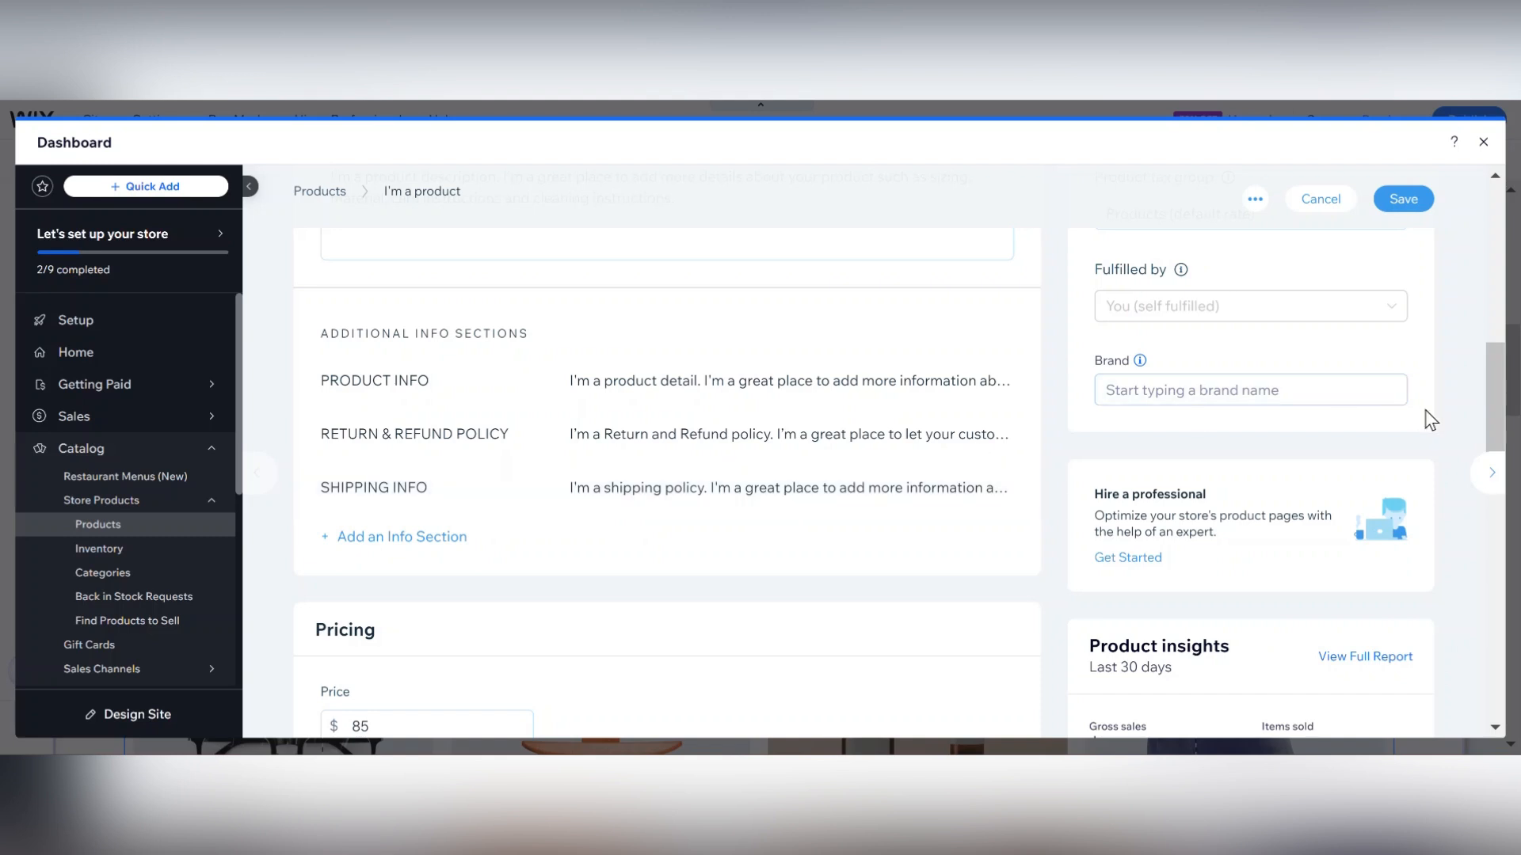
{"action": "left_click_drag", "start_coordinate": [1503, 393], "coordinate": [1502, 507]}
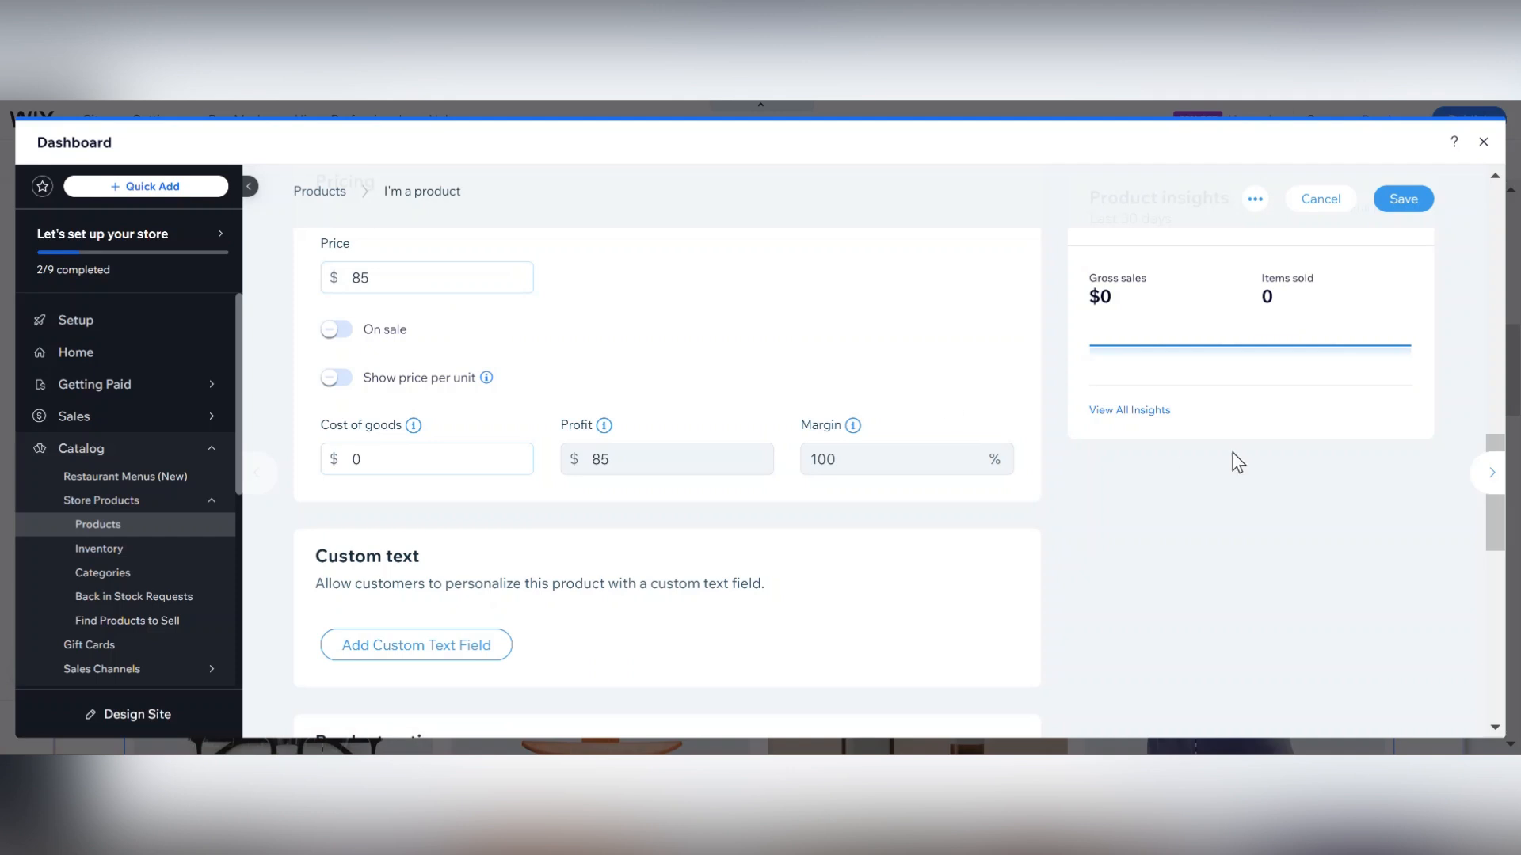
{"action": "left_click_drag", "start_coordinate": [1497, 532], "coordinate": [1505, 651]}
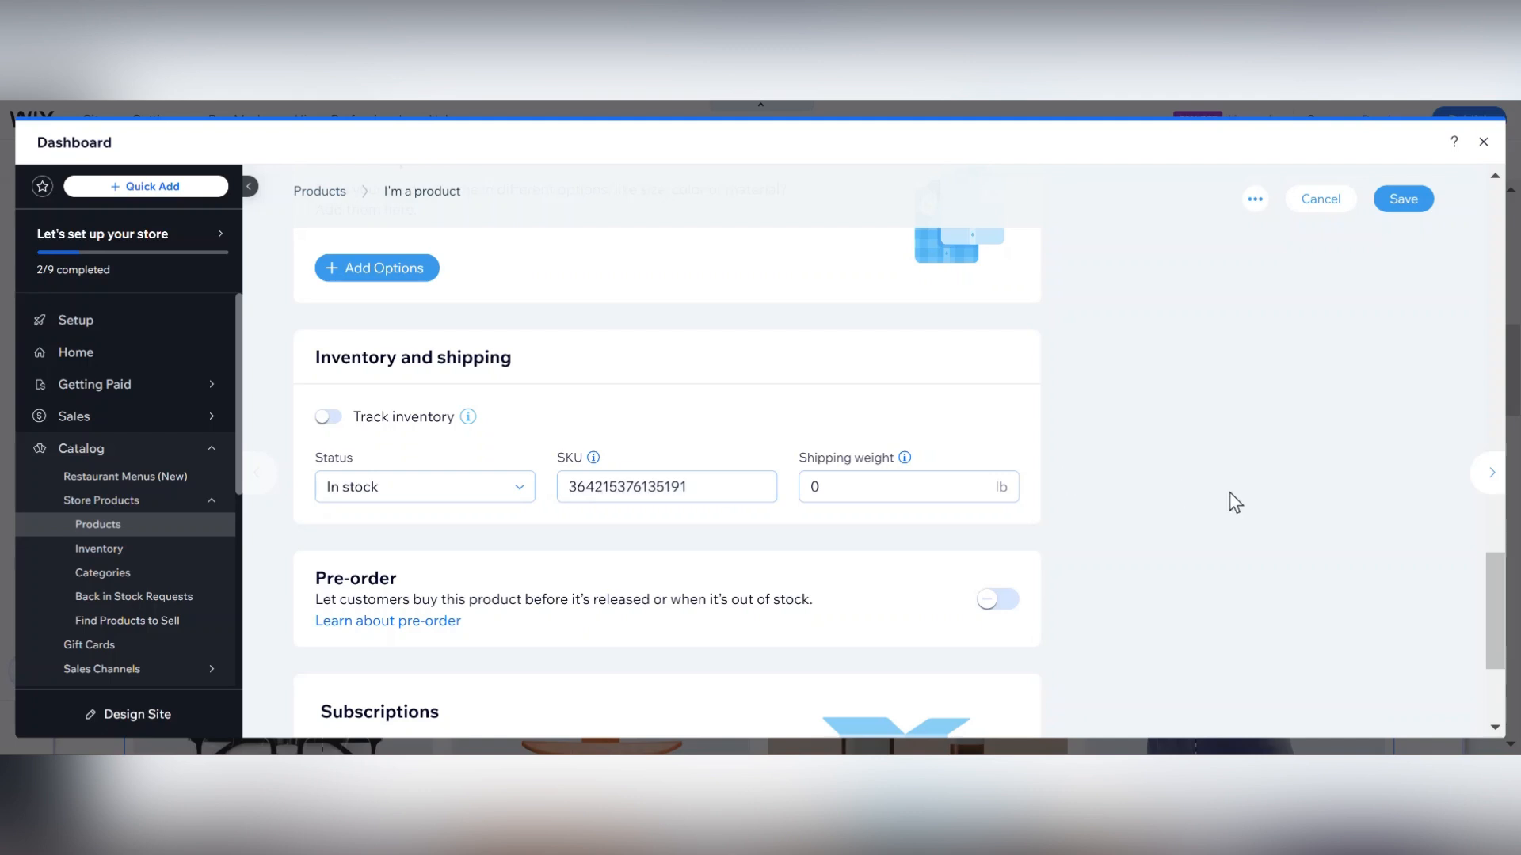
{"action": "left_click_drag", "start_coordinate": [1497, 590], "coordinate": [1509, 644]}
{"action": "scroll", "coordinate": [1509, 643], "scroll_direction": "up", "scroll_amount": 5}
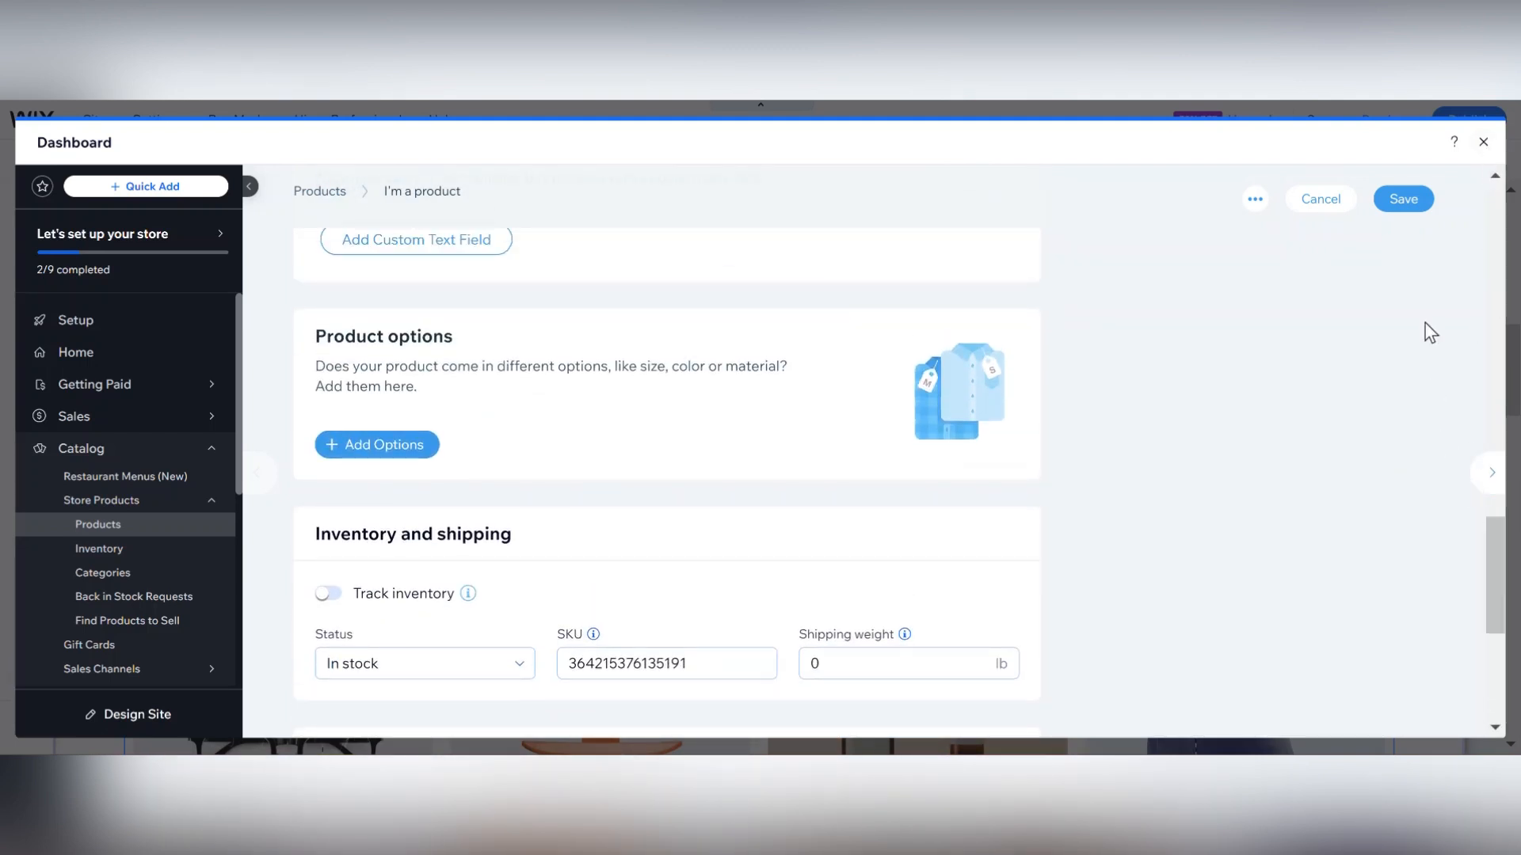
{"action": "left_click", "coordinate": [1484, 142]}
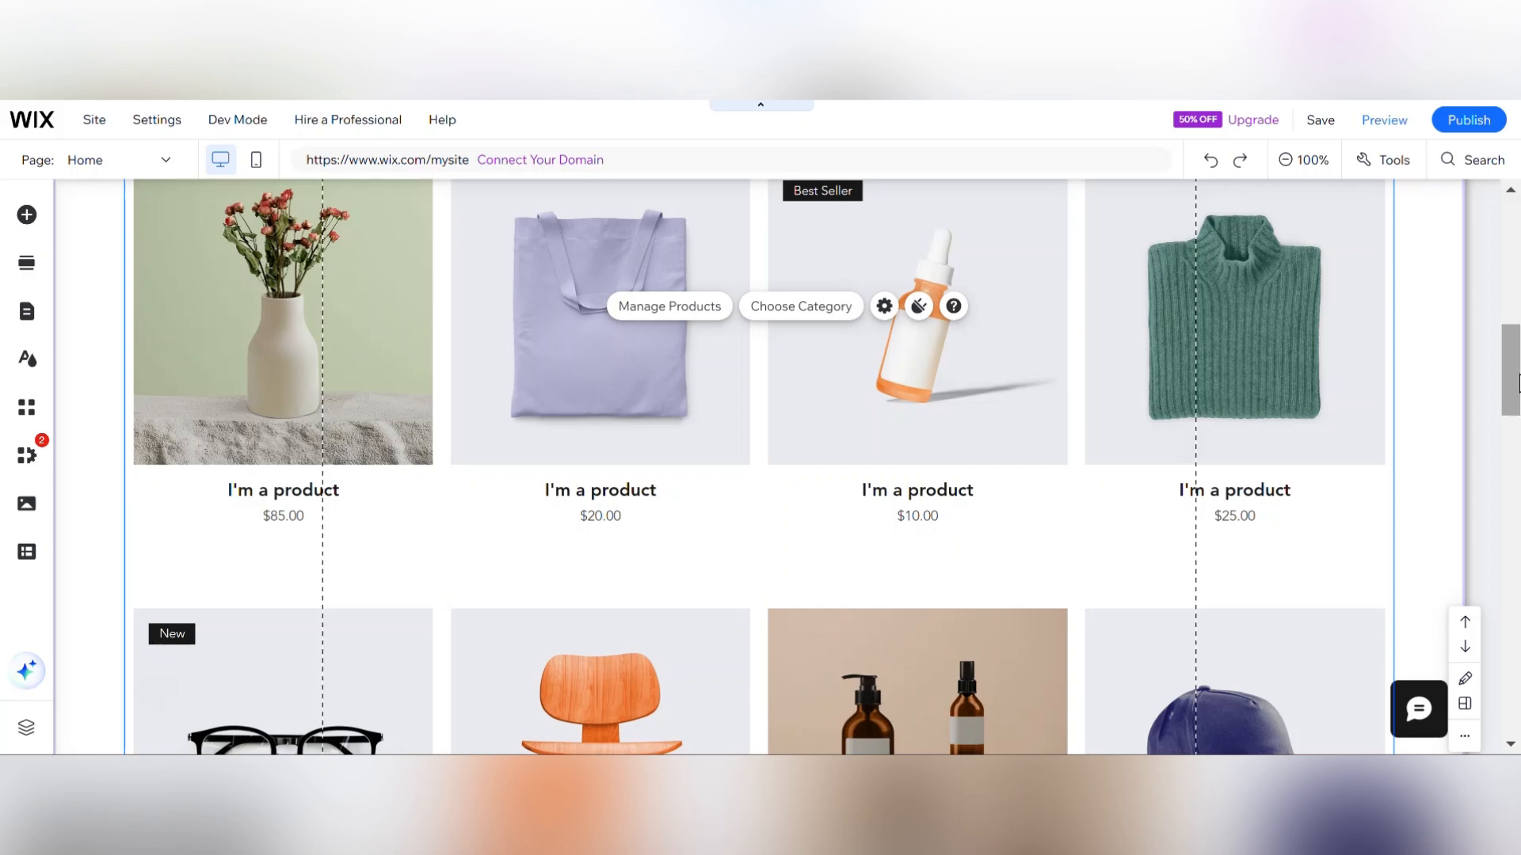
Scroll through the Home page sections down to the footer and back to the top.
{"action": "scroll", "coordinate": [1123, 502], "scroll_direction": "down", "scroll_amount": 5}
{"action": "scroll", "coordinate": [1517, 529], "scroll_direction": "down", "scroll_amount": 6}
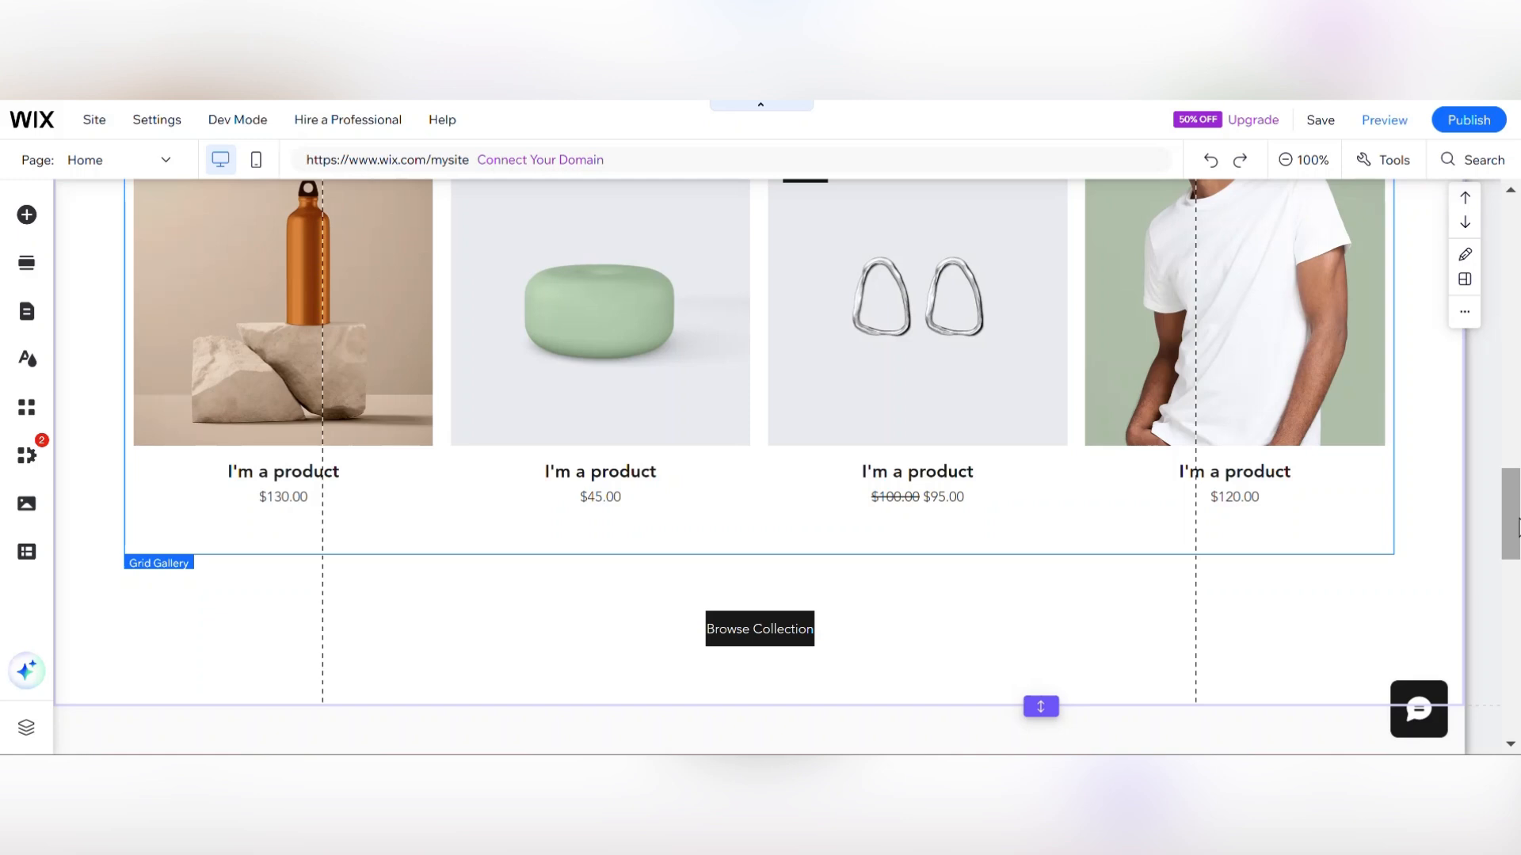
{"action": "scroll", "coordinate": [1517, 529], "scroll_direction": "down", "scroll_amount": 6}
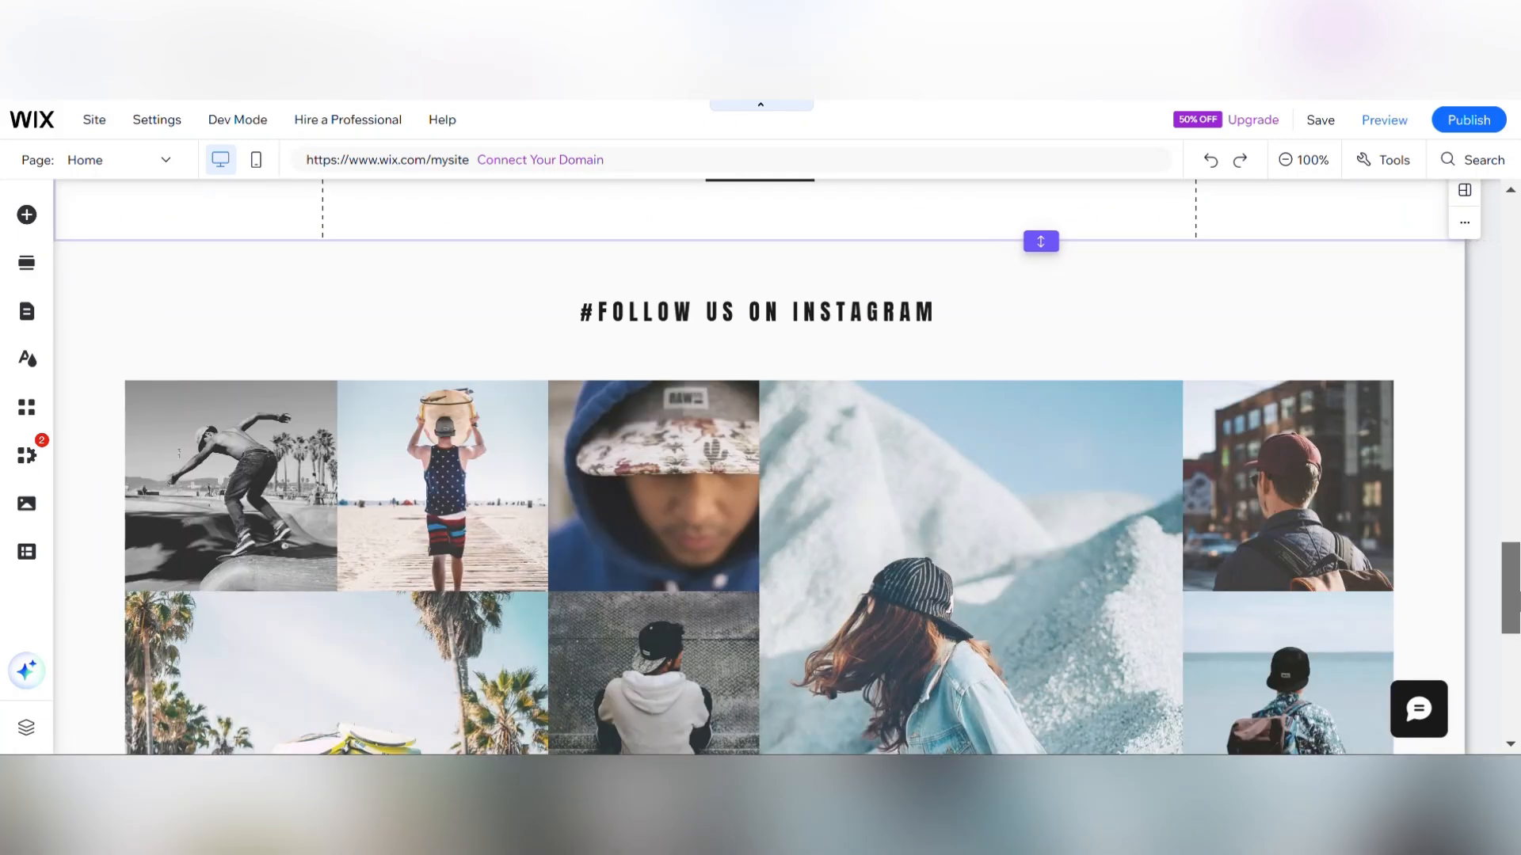
{"action": "scroll", "coordinate": [1517, 693], "scroll_direction": "down", "scroll_amount": 8}
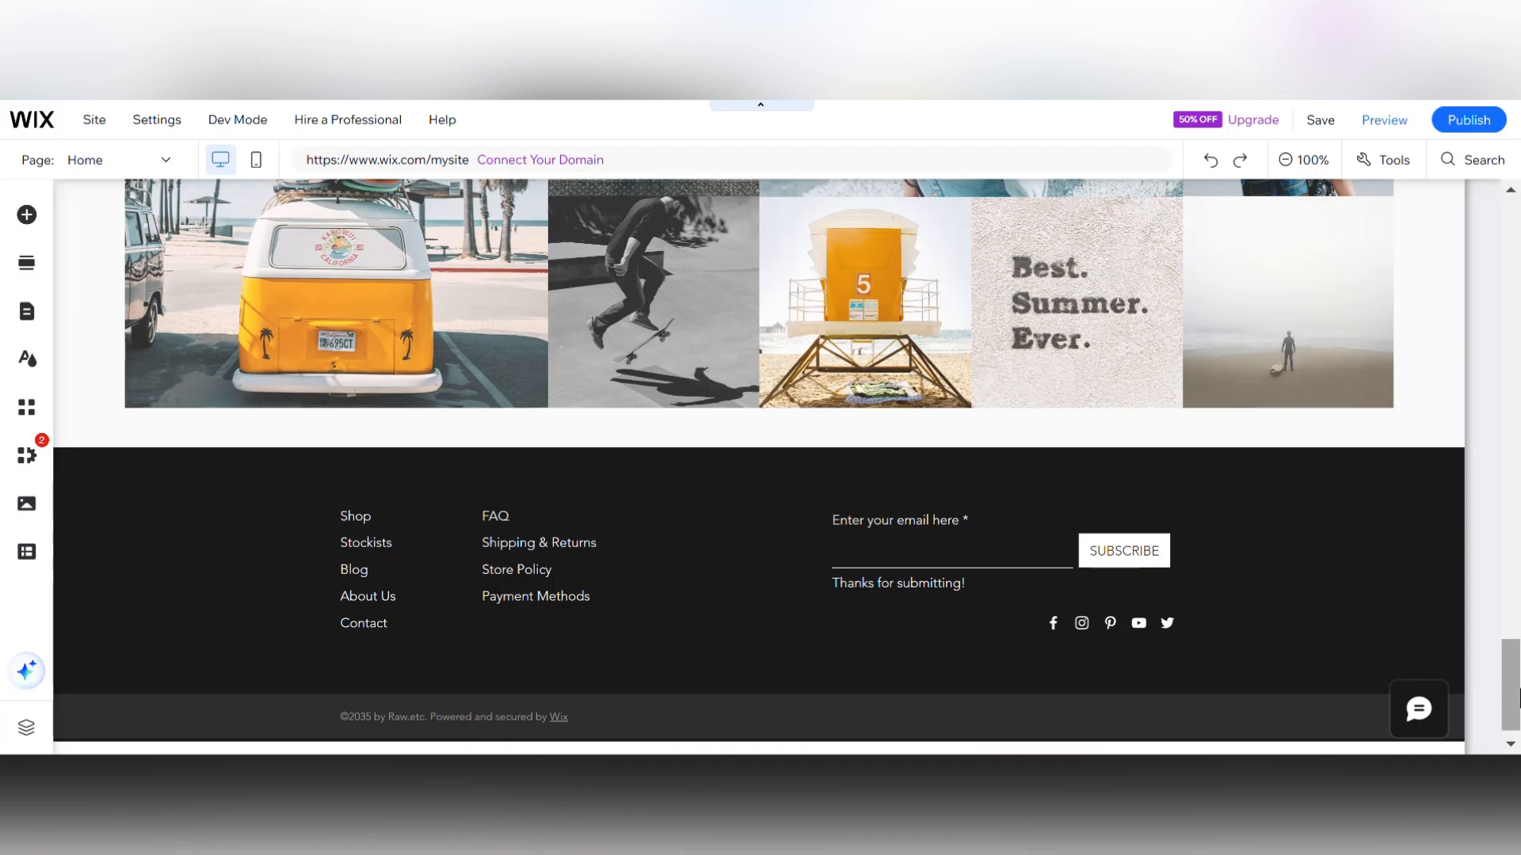
{"action": "left_click_drag", "start_coordinate": [1519, 697], "coordinate": [1517, 388]}
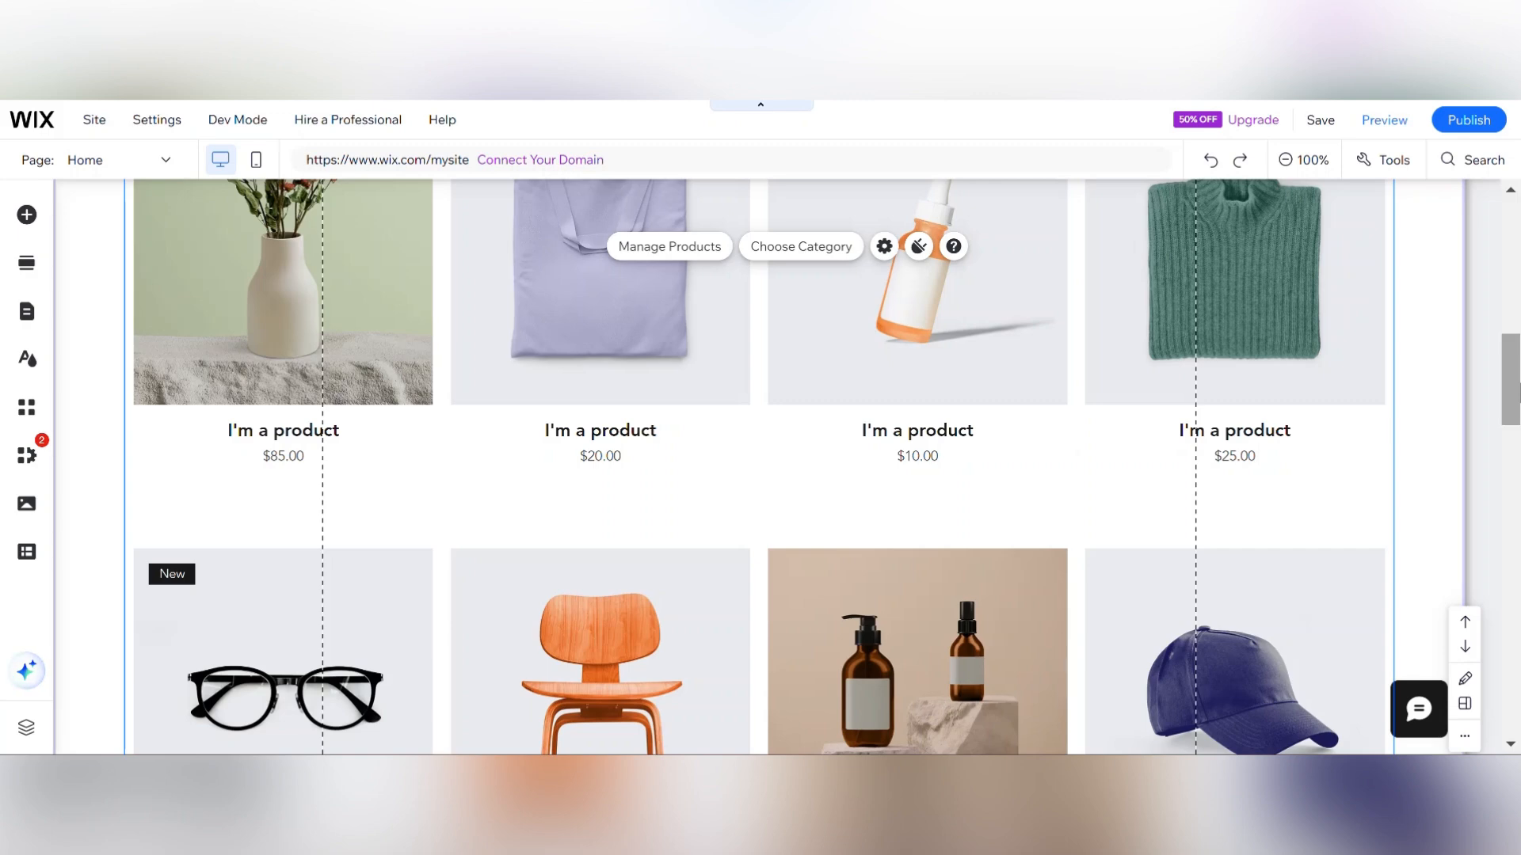
{"action": "scroll", "coordinate": [758, 467], "scroll_direction": "down", "scroll_amount": 5}
{"action": "left_click_drag", "start_coordinate": [1519, 482], "coordinate": [1517, 245]}
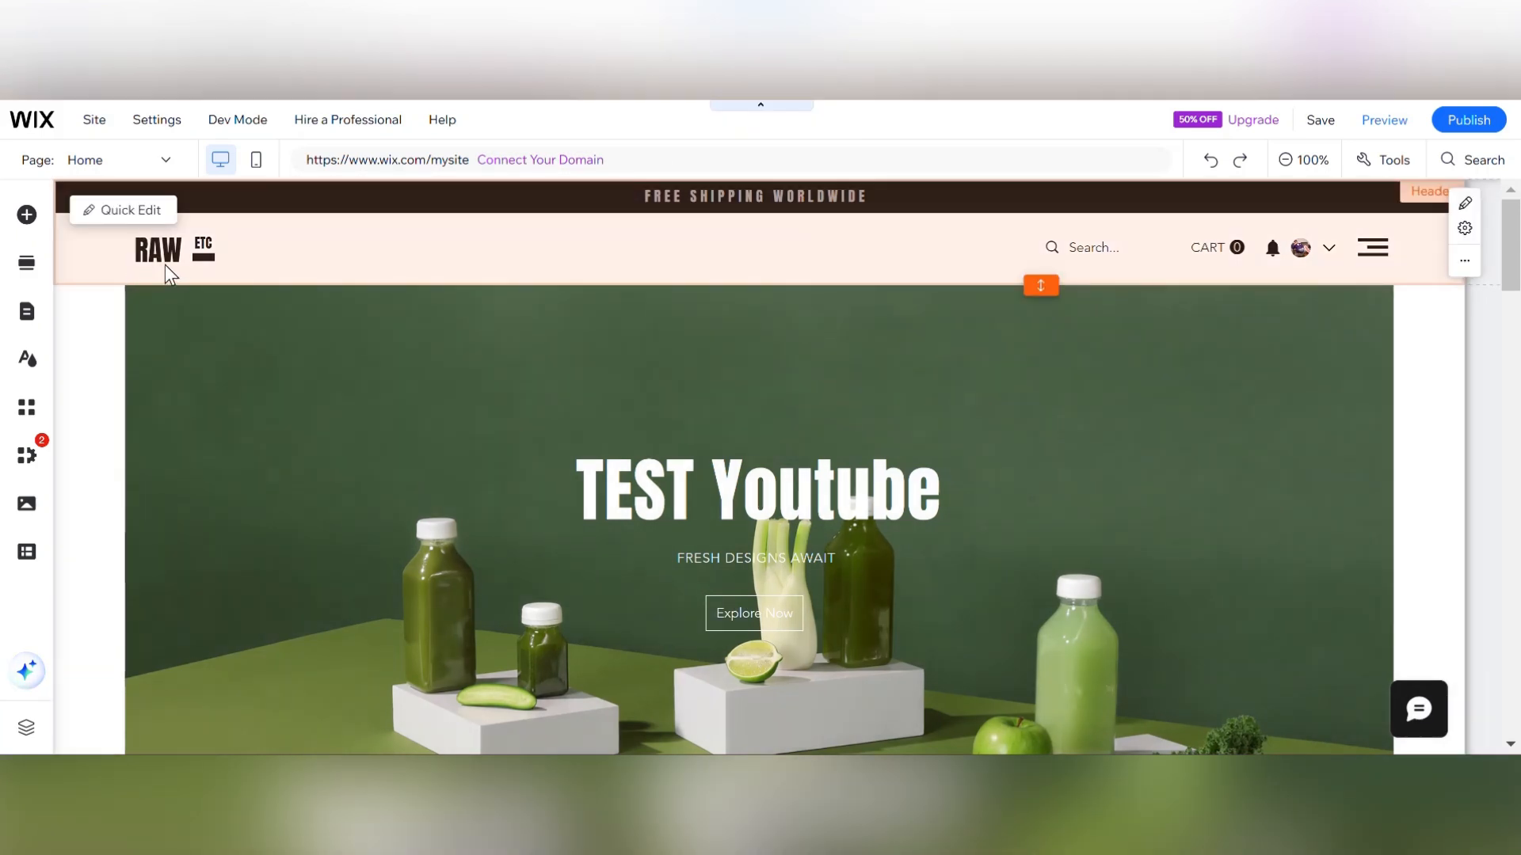
Start creating a new site from the Sites list, choosing to create it on the Wix Editor.
{"action": "left_click", "coordinate": [165, 264]}
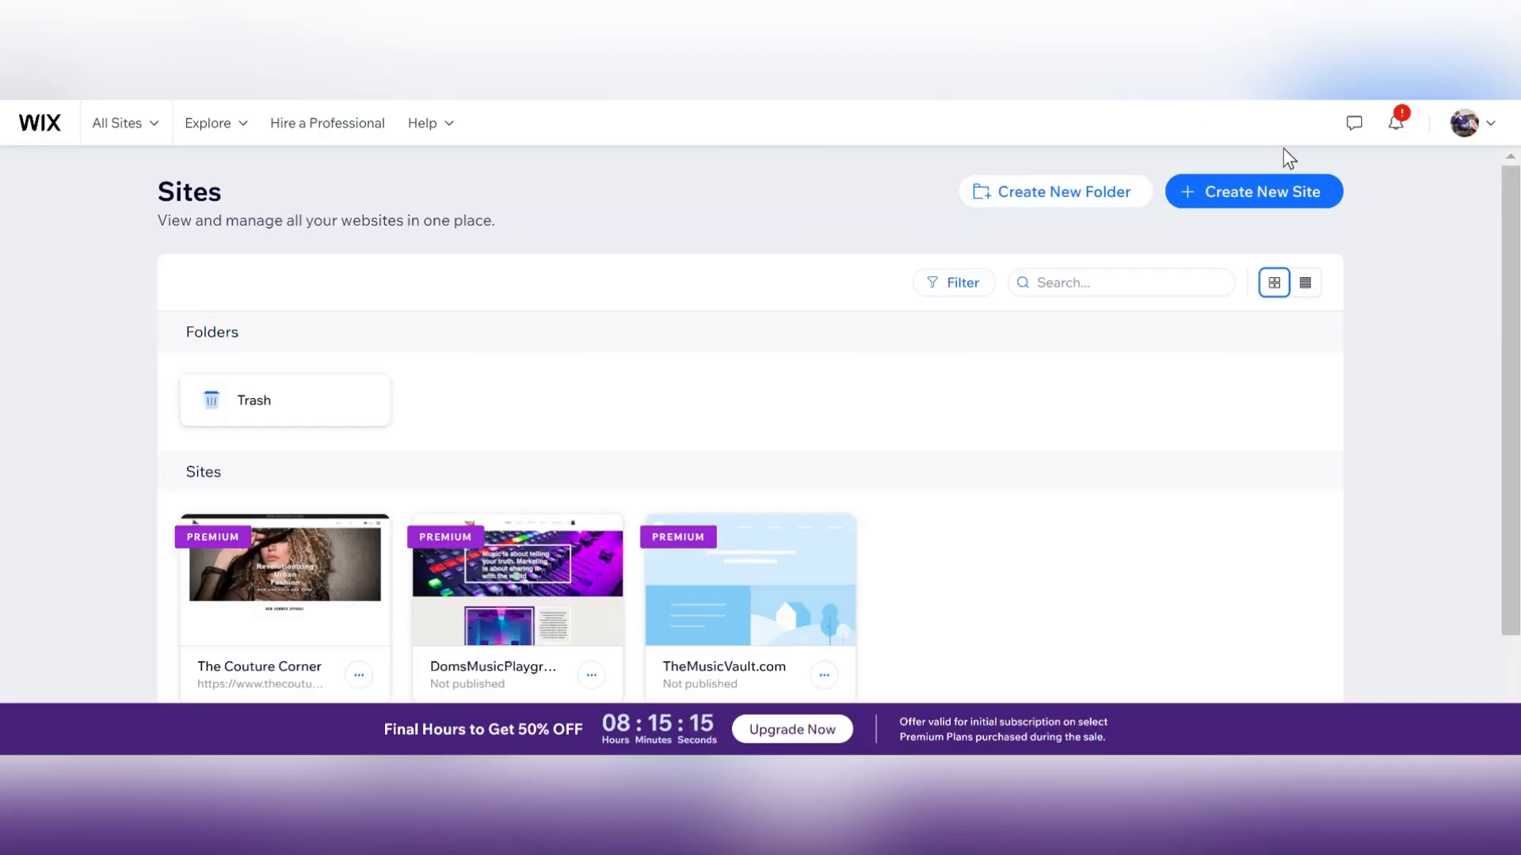
{"action": "left_click", "coordinate": [1260, 204]}
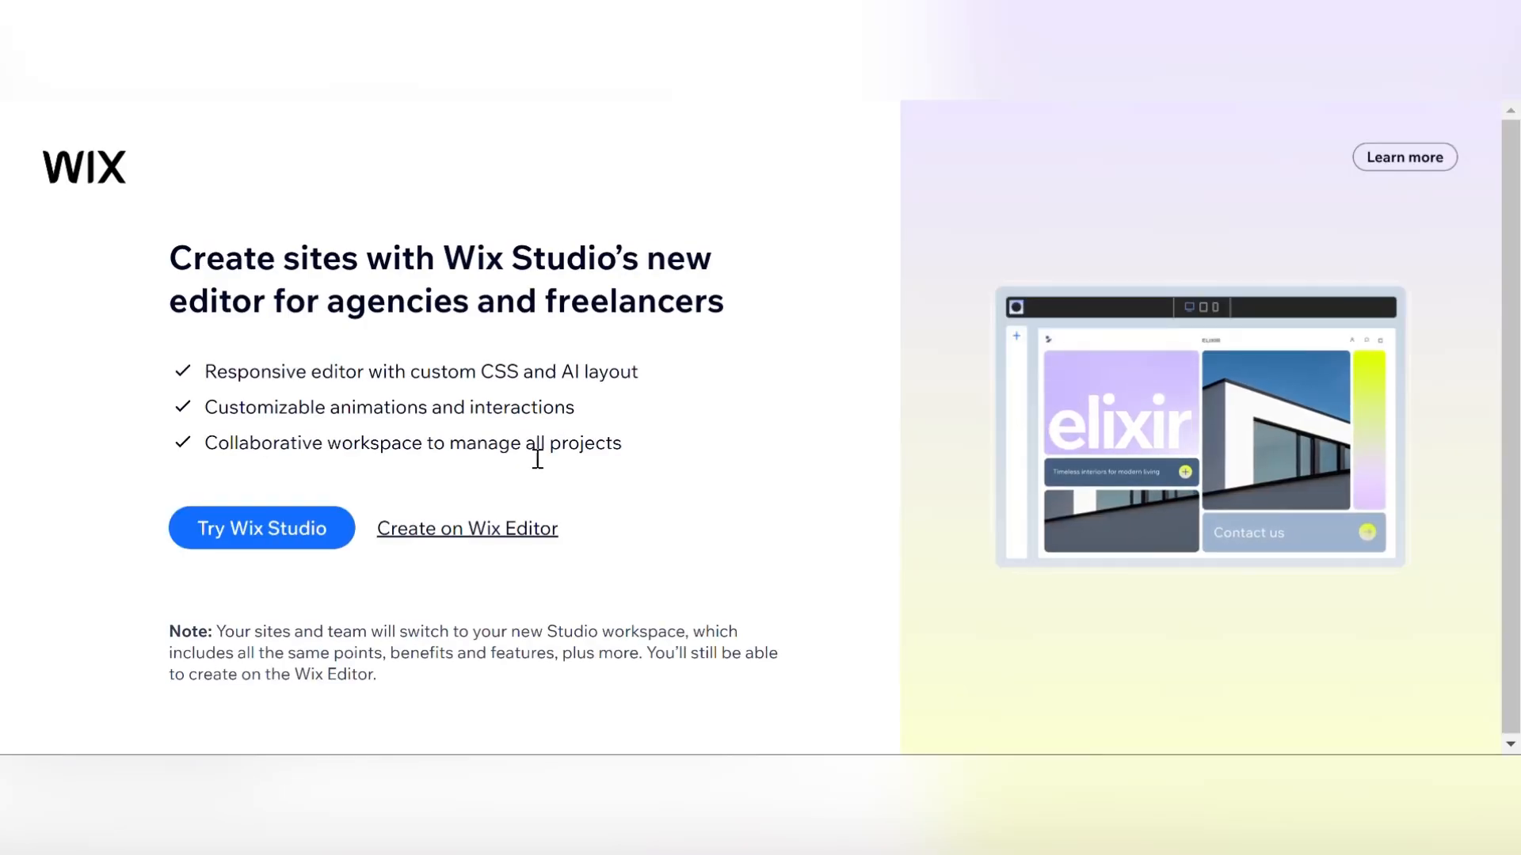
{"action": "left_click", "coordinate": [505, 529]}
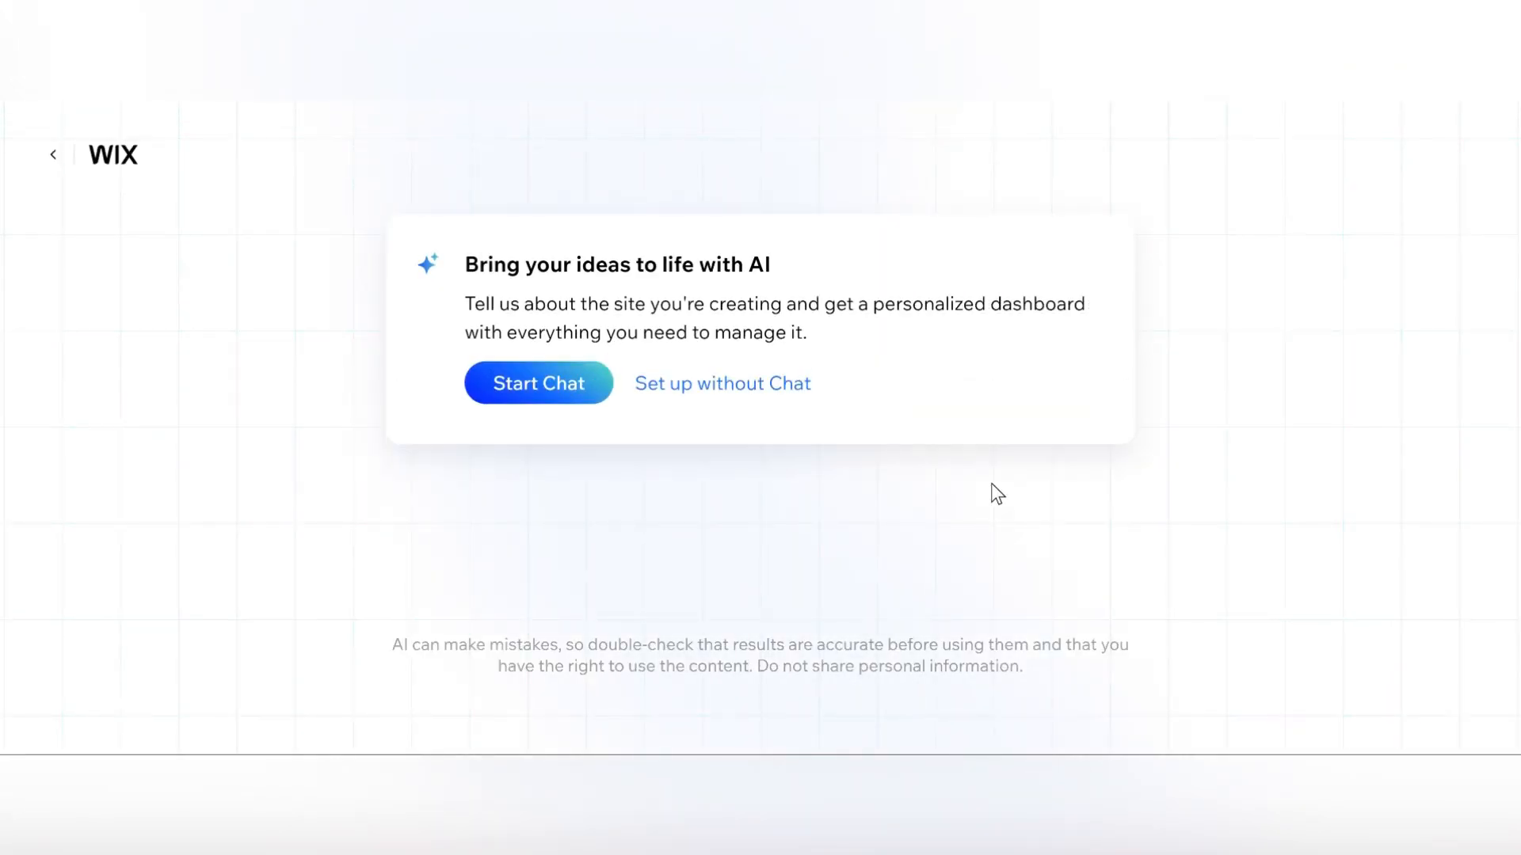
Set up without chat and continue with Custom T-shirt Store as the website type.
{"action": "left_click", "coordinate": [776, 385]}
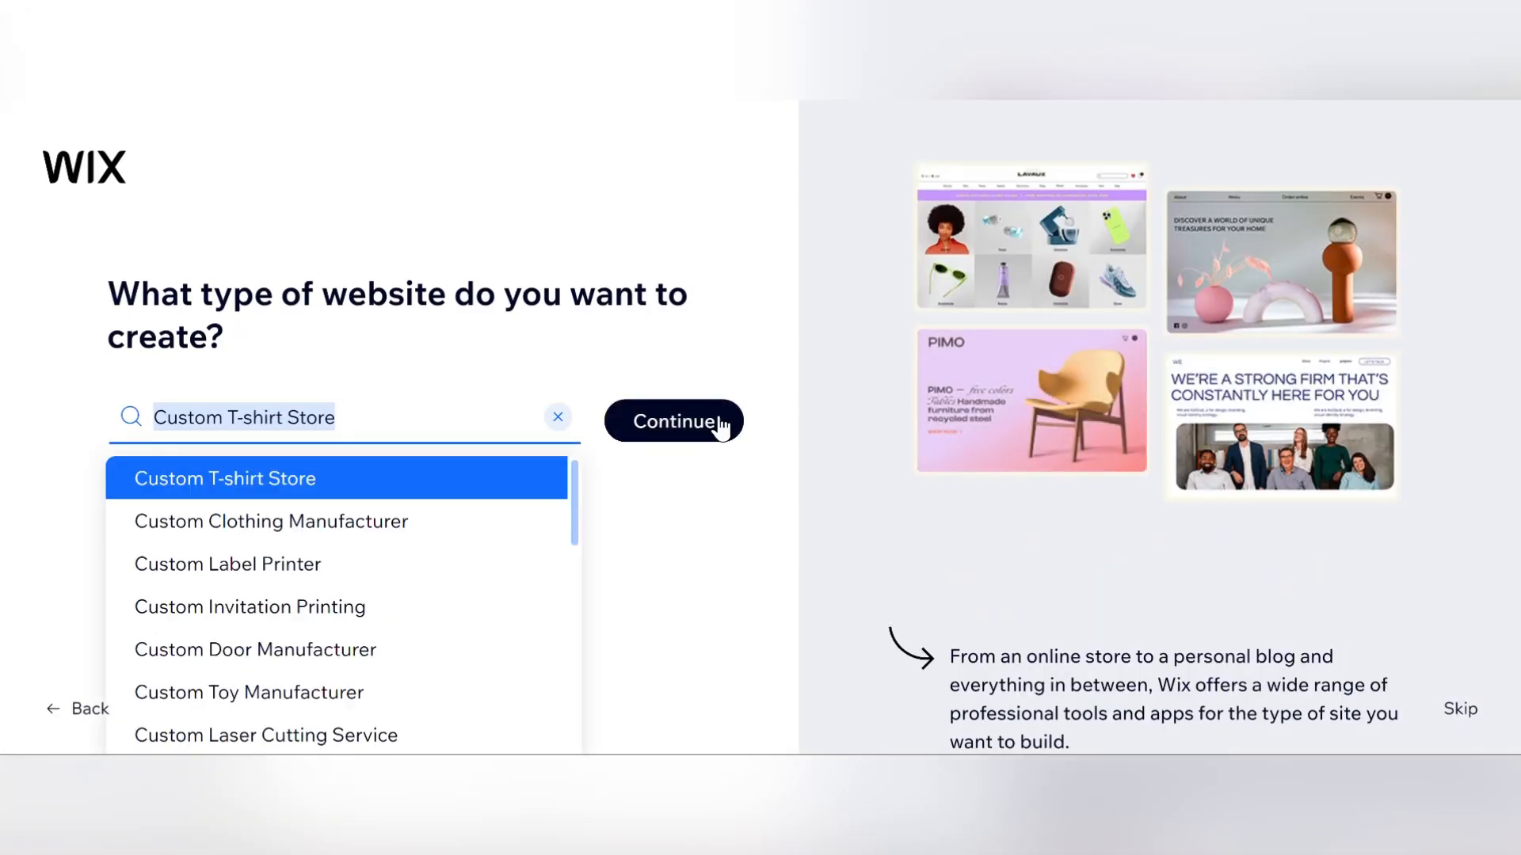
{"action": "left_click", "coordinate": [689, 445]}
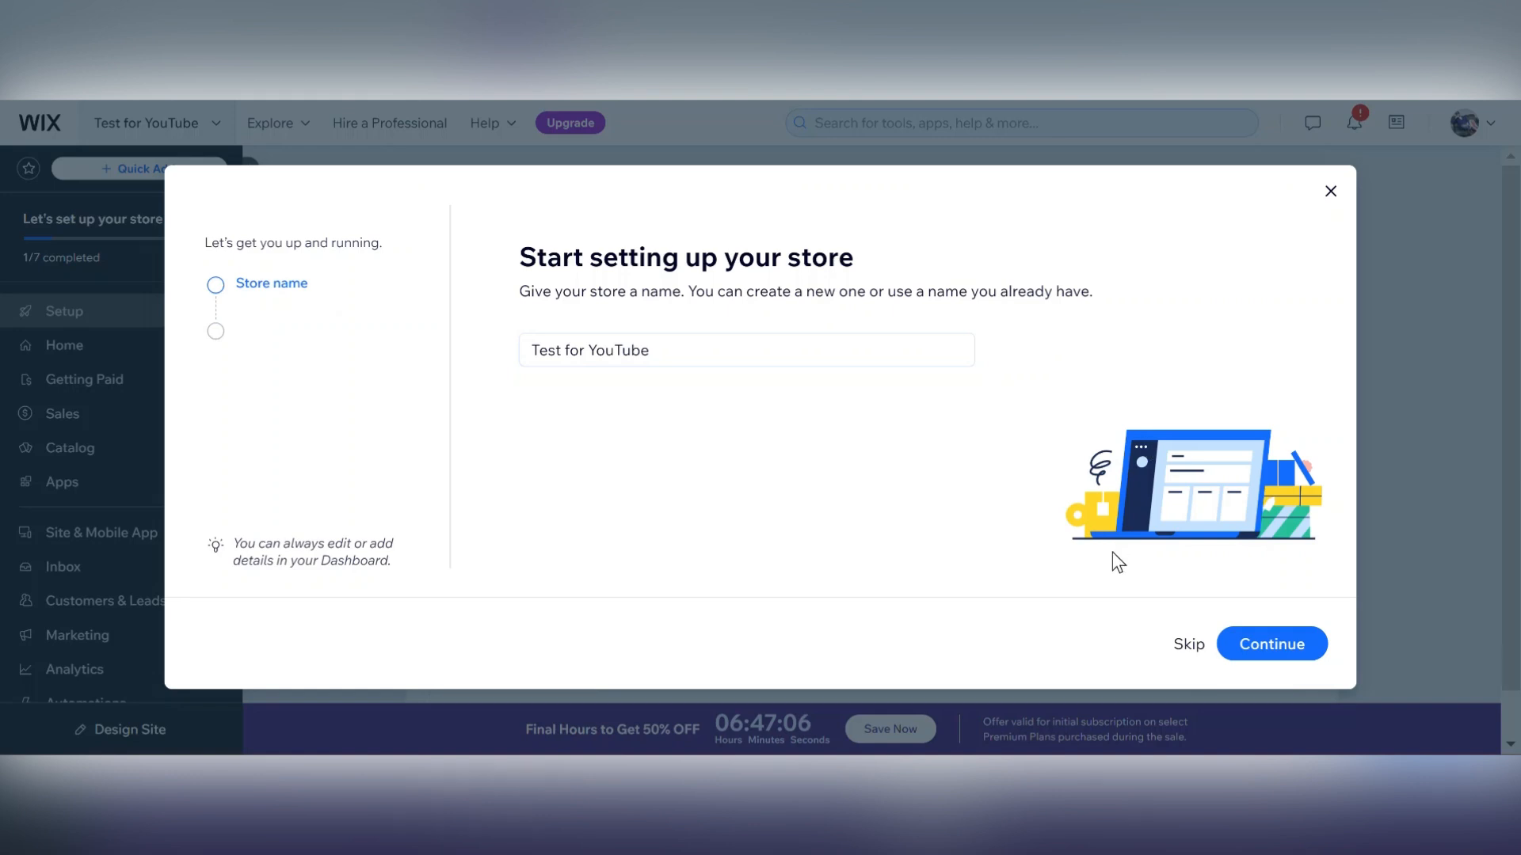
Skip the store name step, close the store setup wizard, and scroll the setup checklist.
{"action": "left_click", "coordinate": [1191, 649]}
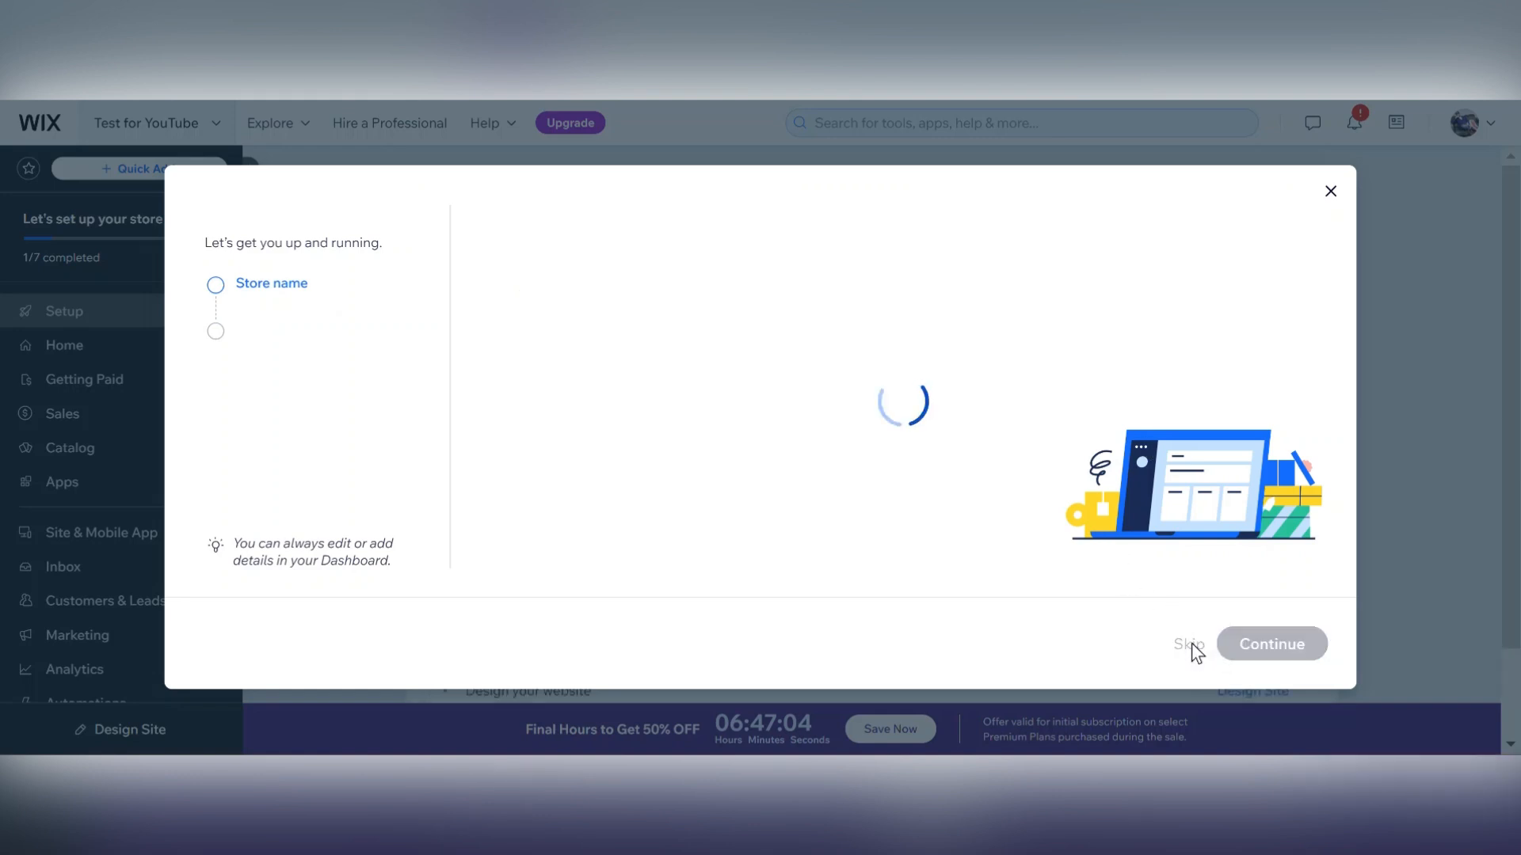
{"action": "left_click", "coordinate": [1190, 650]}
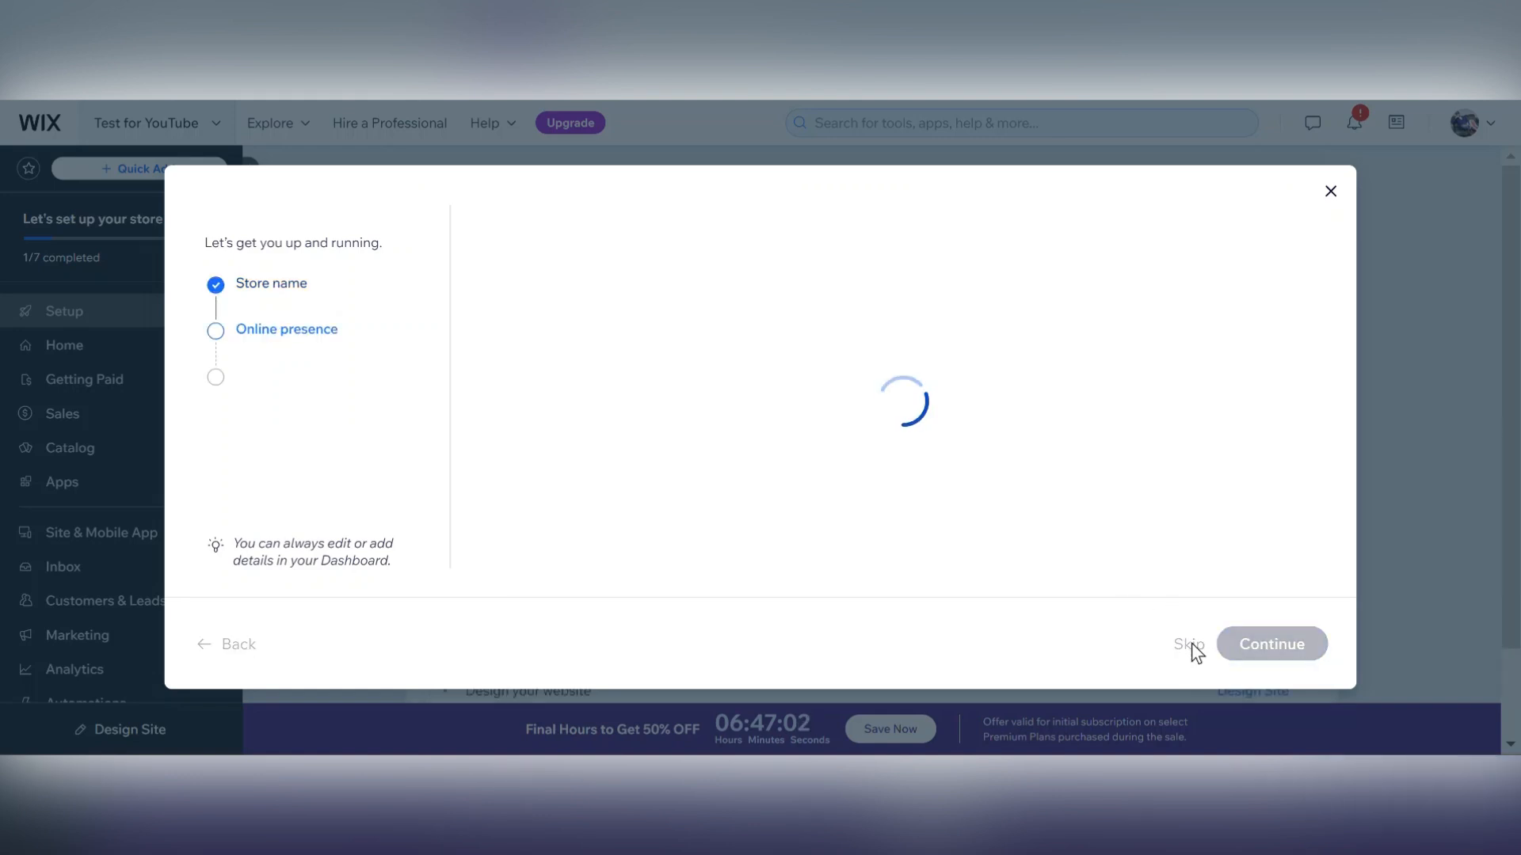
{"action": "left_click", "coordinate": [1333, 194]}
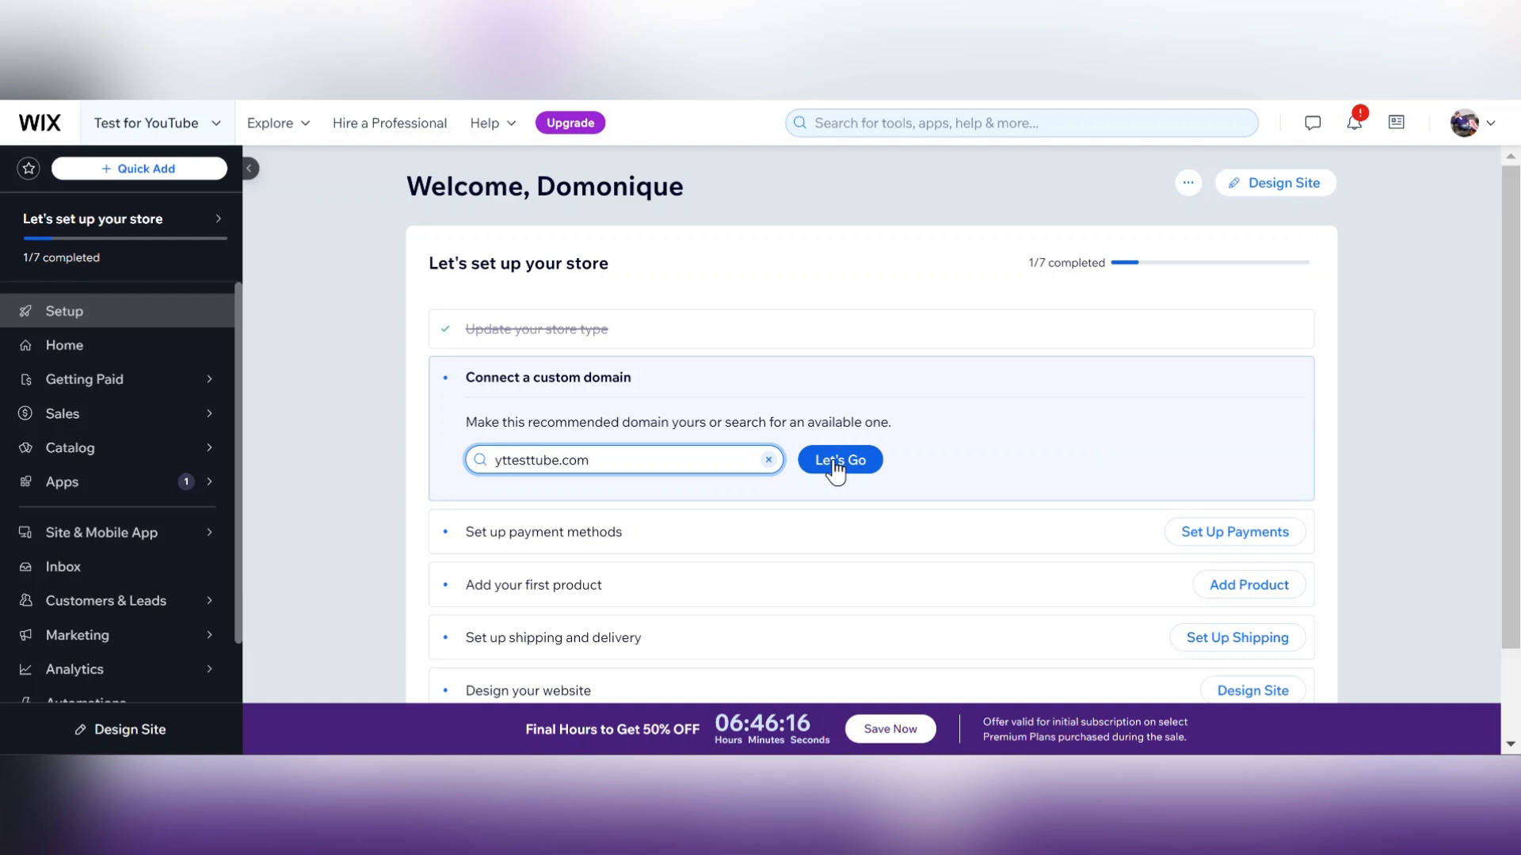
{"action": "left_click_drag", "start_coordinate": [1518, 390], "coordinate": [1519, 498]}
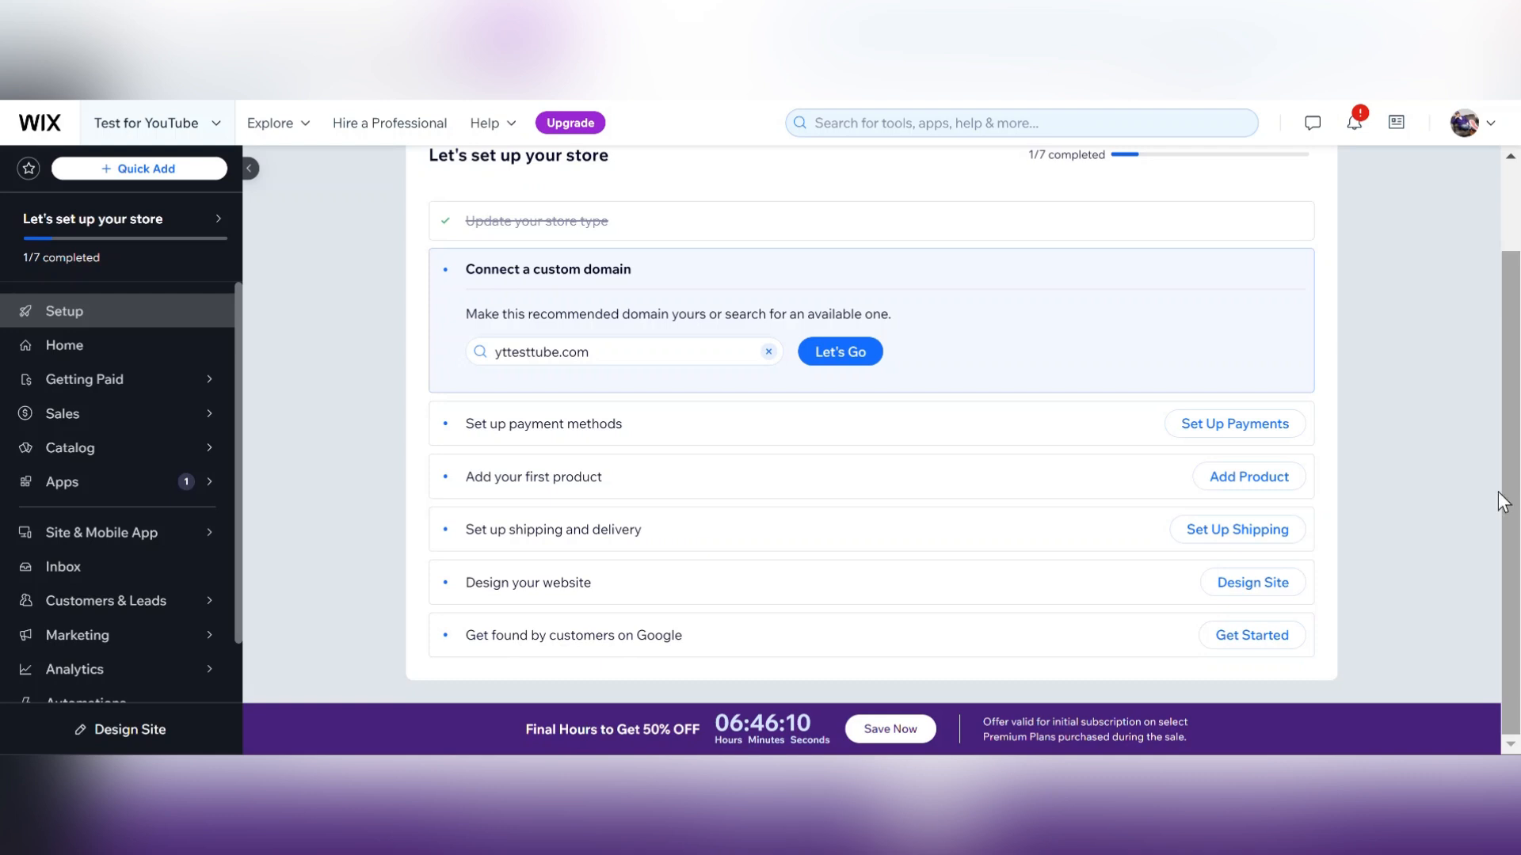
Open the Accept payments settings page and close the business location prompt.
{"action": "left_click", "coordinate": [557, 428]}
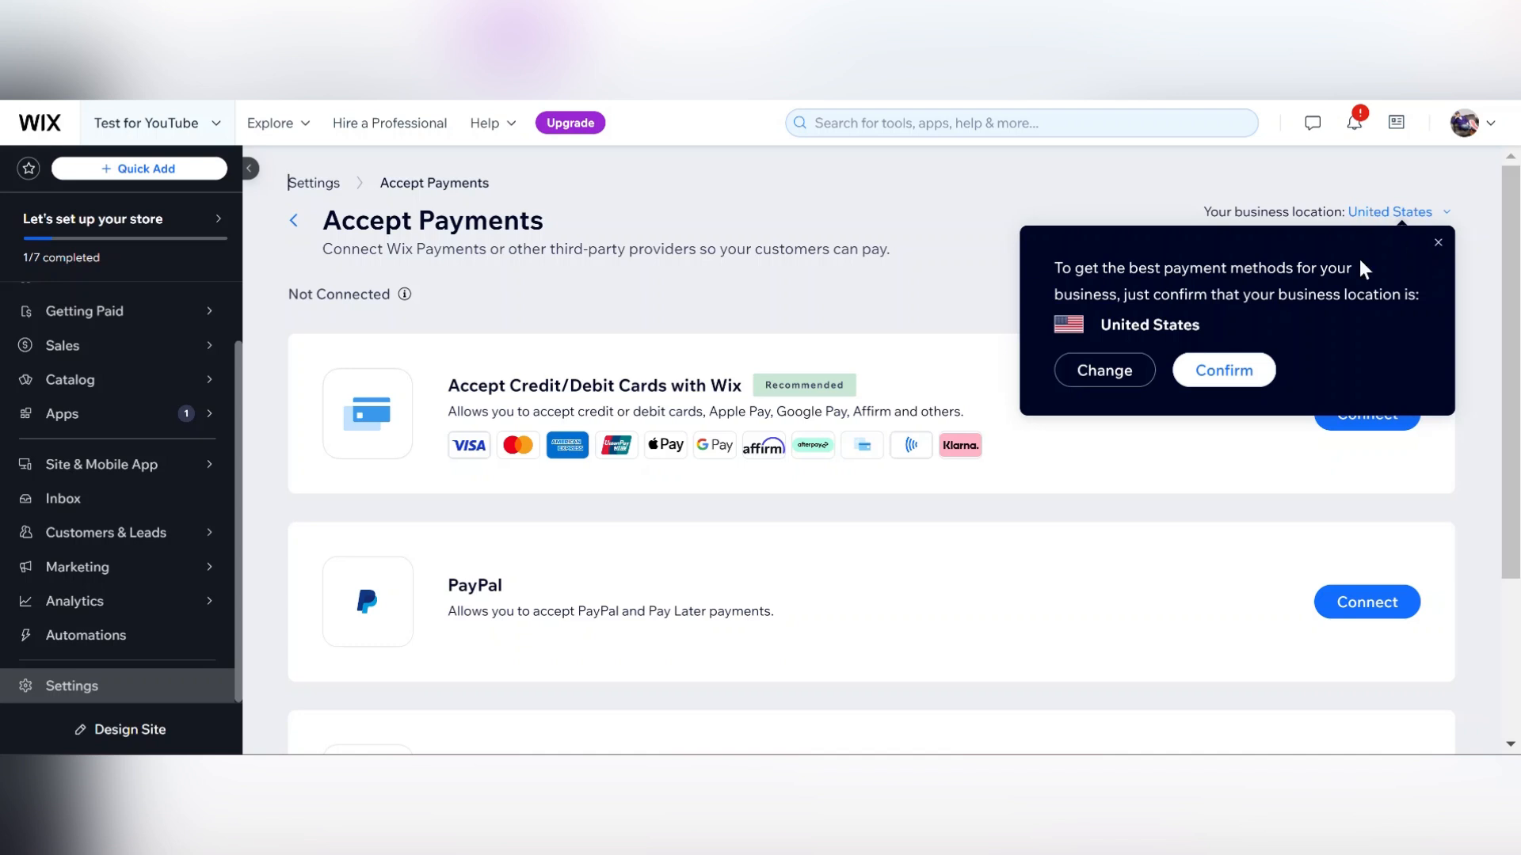
{"action": "left_click", "coordinate": [72, 695]}
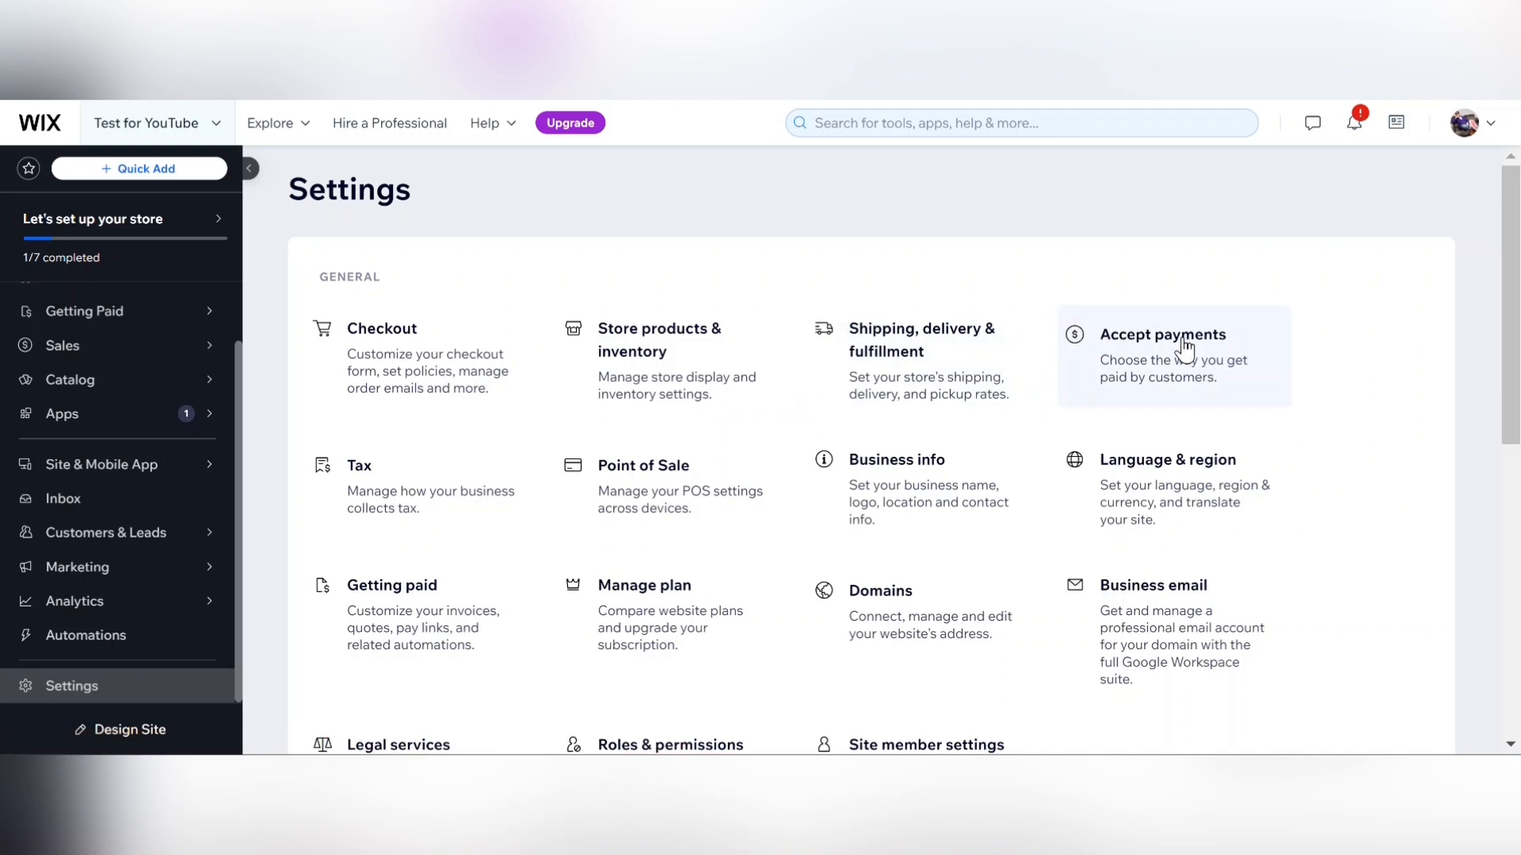
{"action": "left_click", "coordinate": [1181, 339]}
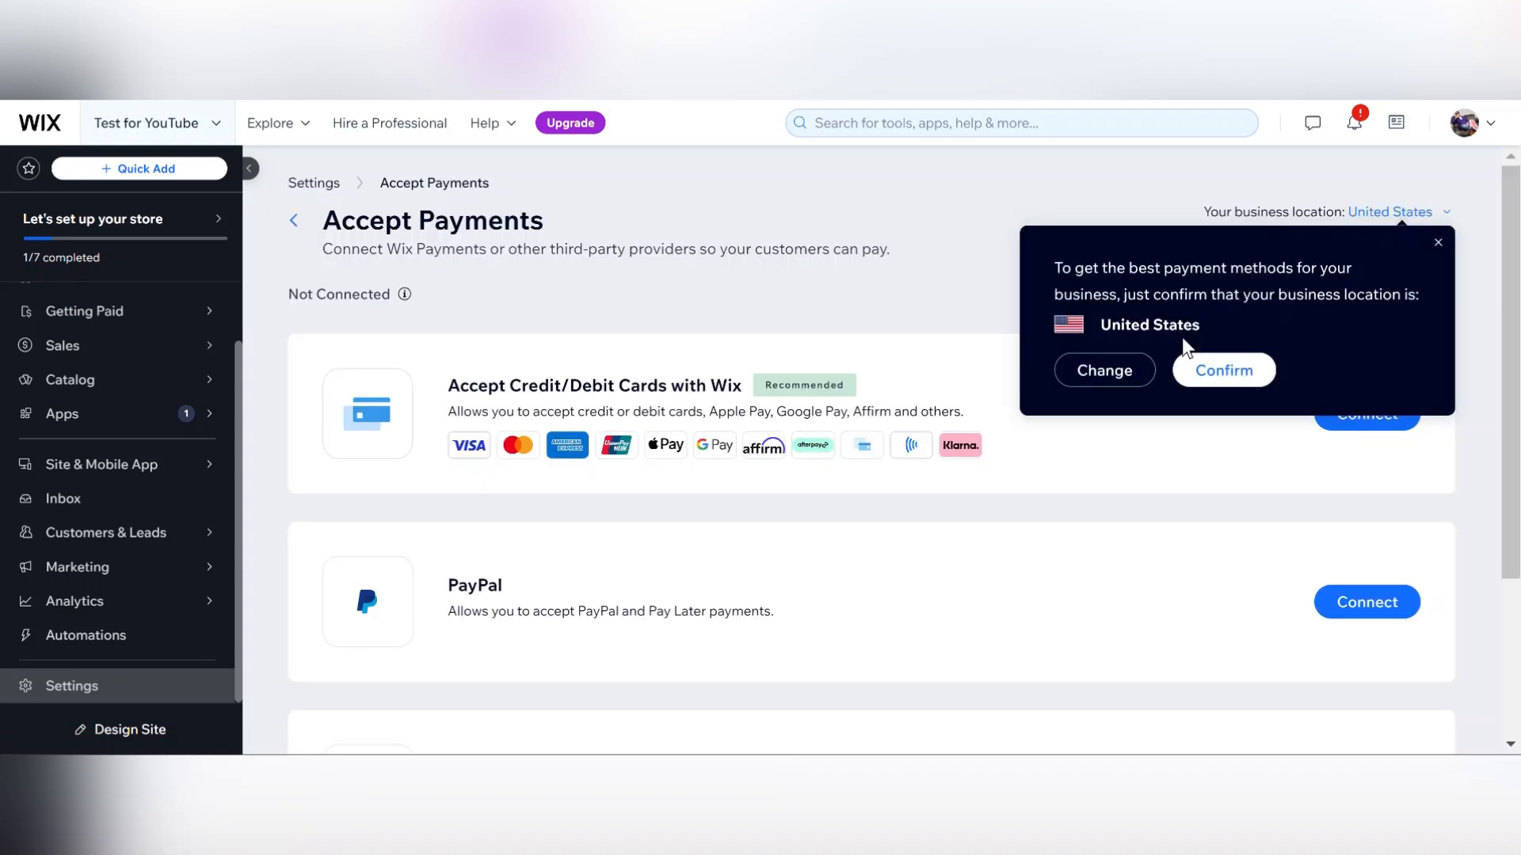
{"action": "left_click", "coordinate": [1439, 244]}
Scroll through the available payment providers on the Accept Payments page.
{"action": "scroll", "coordinate": [1511, 333], "scroll_direction": "down", "scroll_amount": 3}
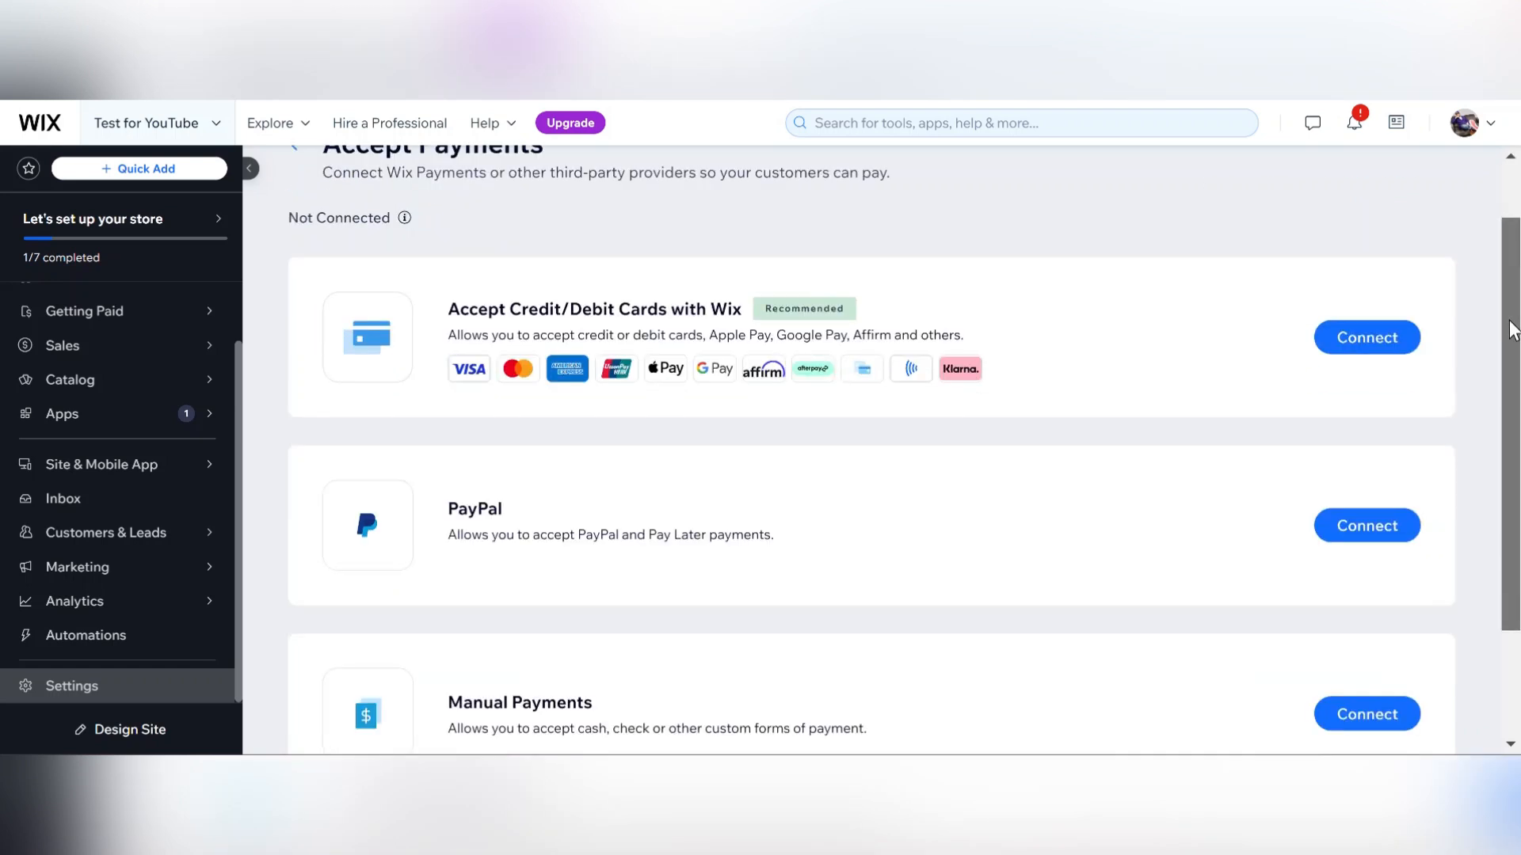
{"action": "left_click_drag", "start_coordinate": [1508, 370], "coordinate": [1518, 255]}
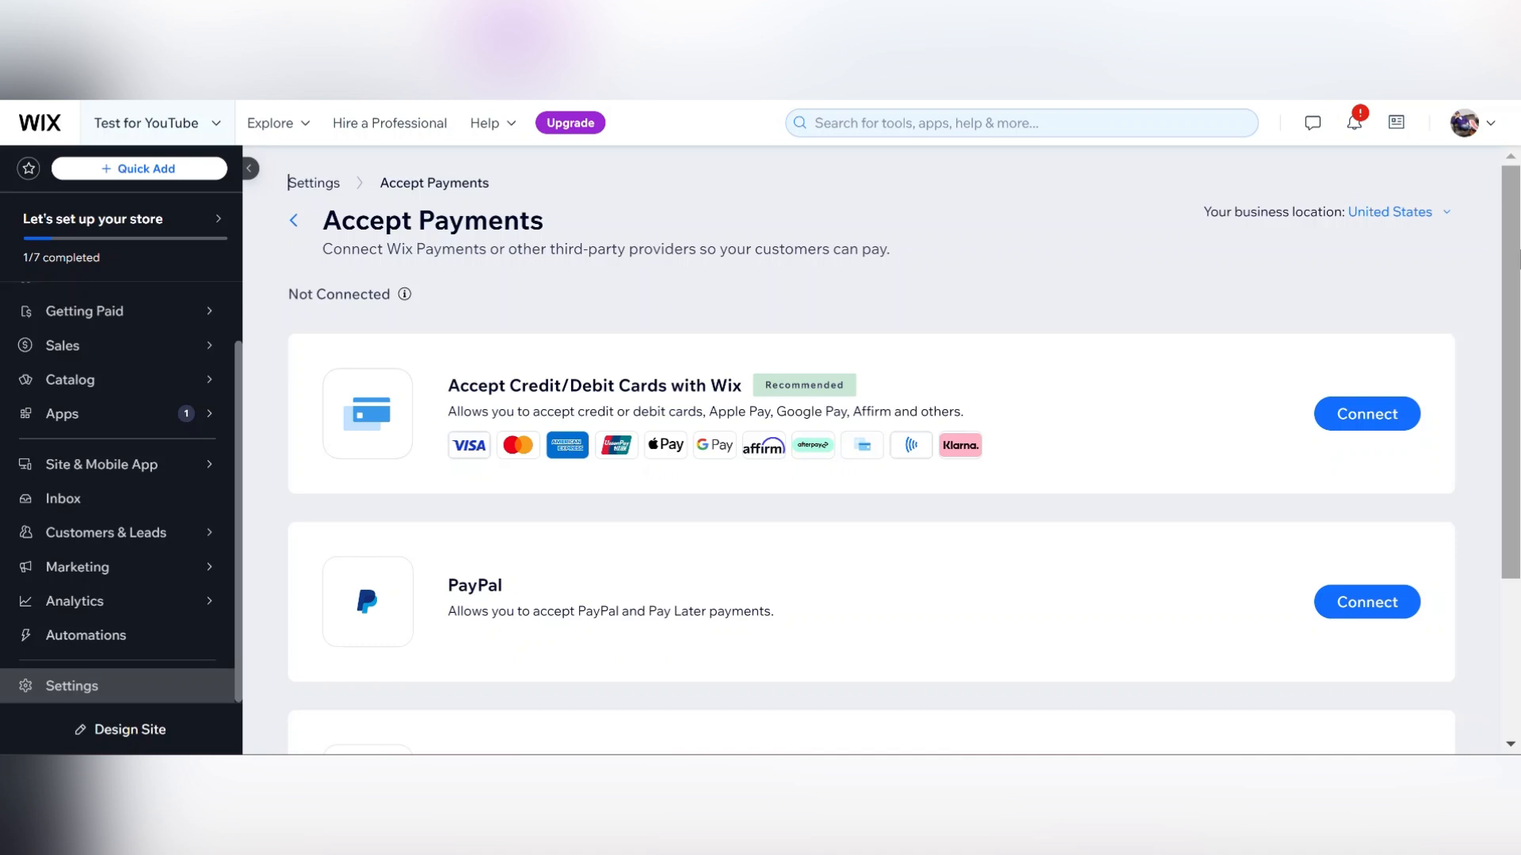
{"action": "left_click_drag", "start_coordinate": [1509, 309], "coordinate": [1511, 509]}
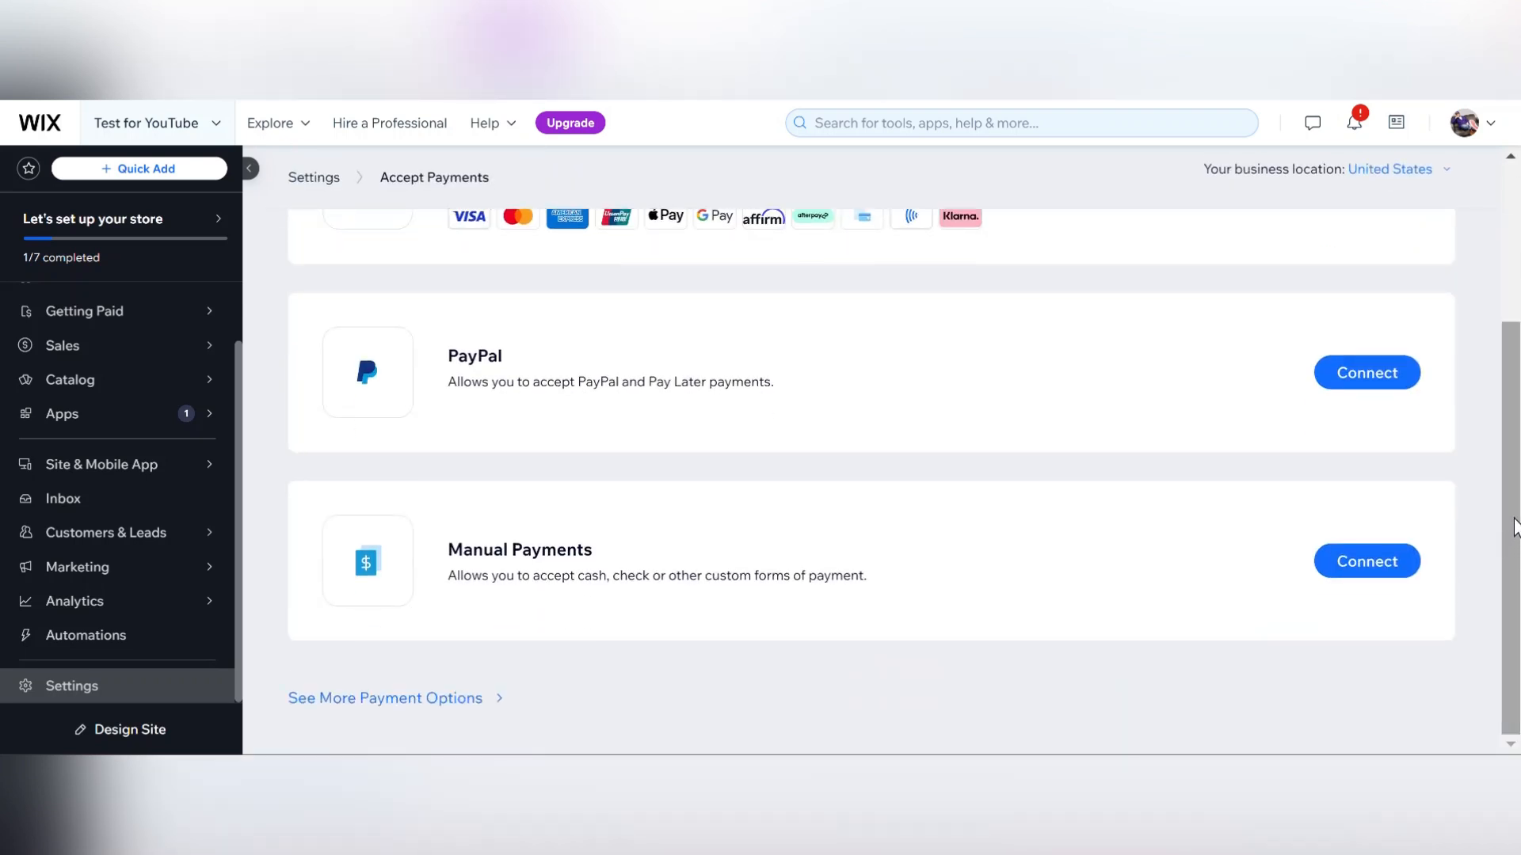
{"action": "scroll", "coordinate": [1509, 533], "scroll_direction": "up", "scroll_amount": 5}
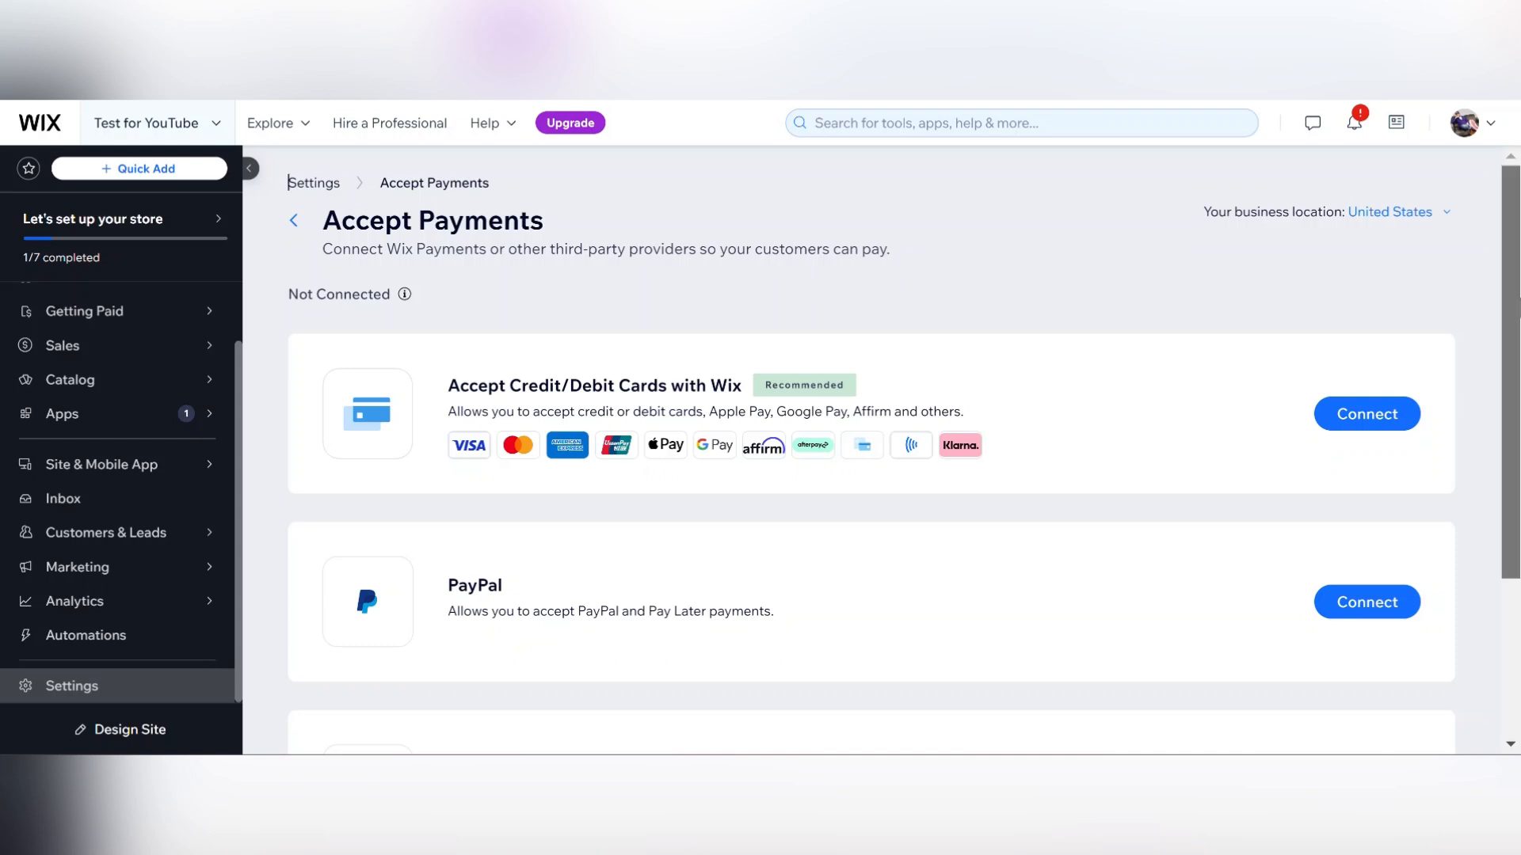
{"action": "scroll", "coordinate": [1513, 317], "scroll_direction": "down", "scroll_amount": 1}
{"action": "left_click_drag", "start_coordinate": [1519, 363], "coordinate": [1519, 311]}
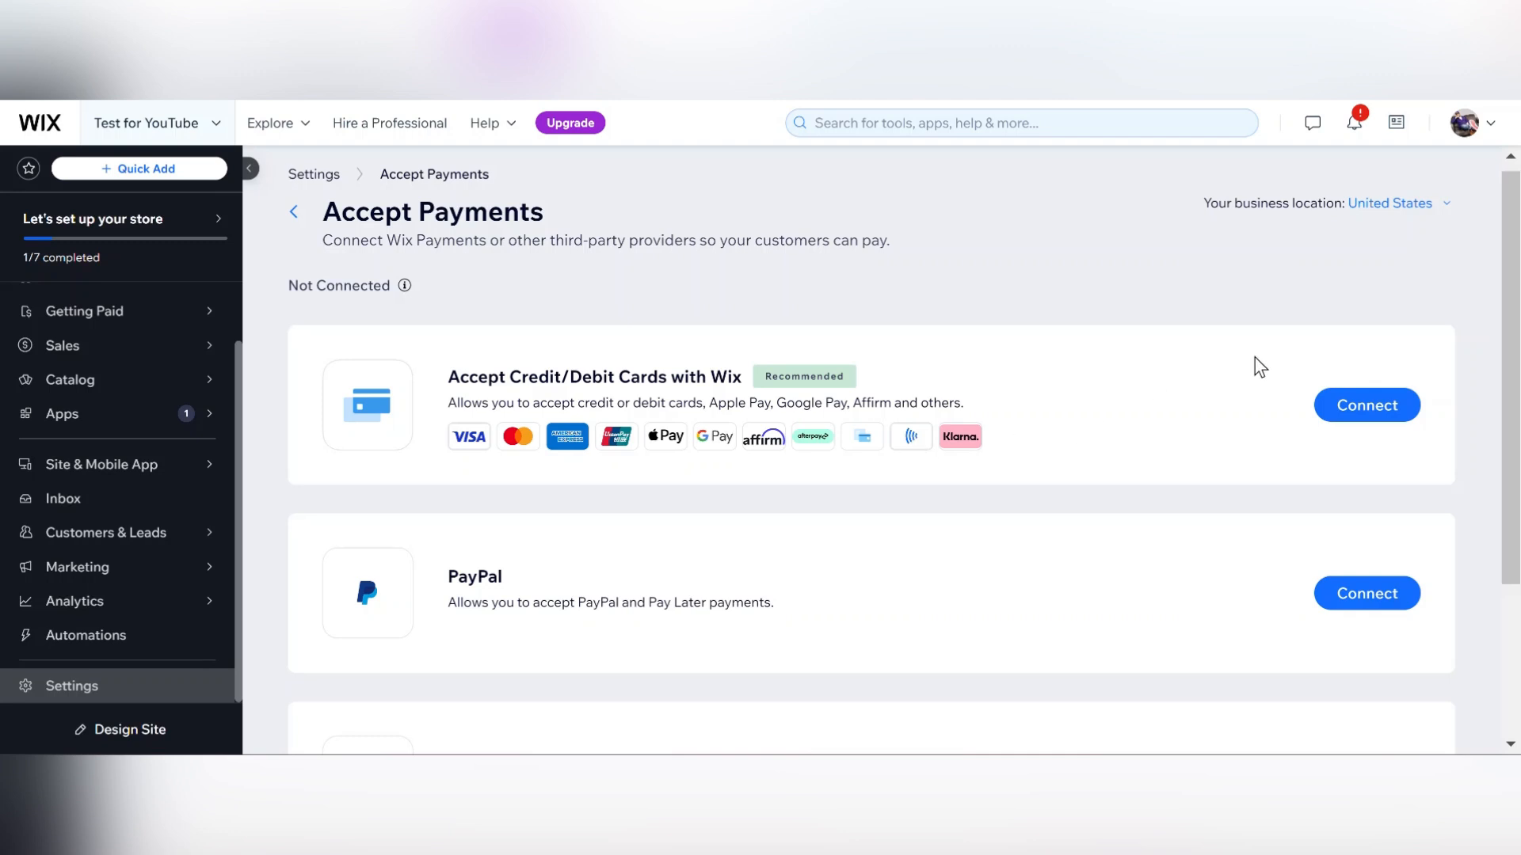
Open the list of more payment options from the Accept Payments page.
{"action": "left_click_drag", "start_coordinate": [1517, 319], "coordinate": [1518, 498]}
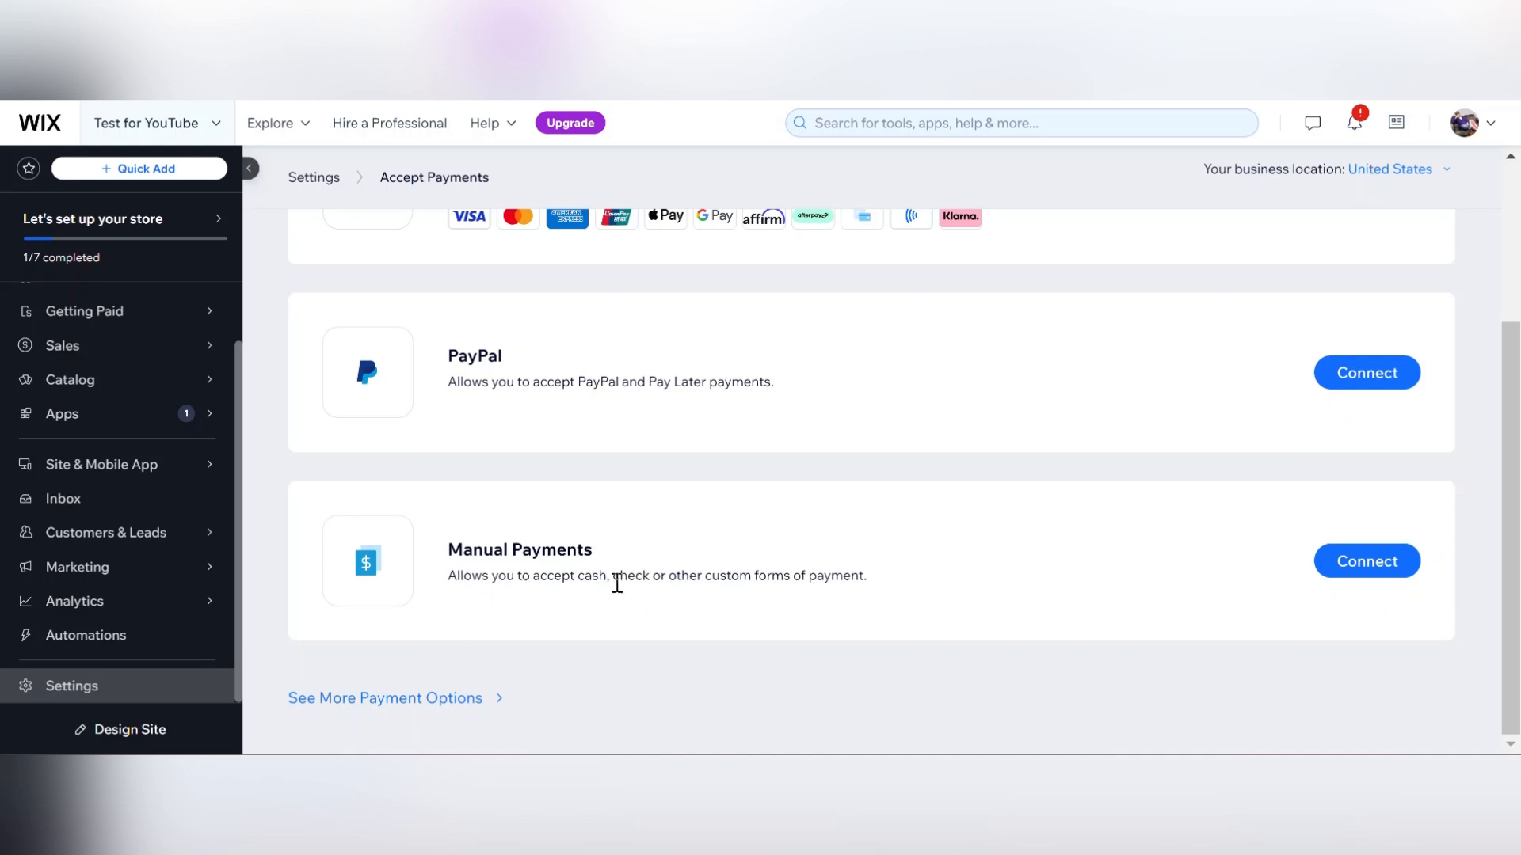
{"action": "left_click", "coordinate": [413, 706]}
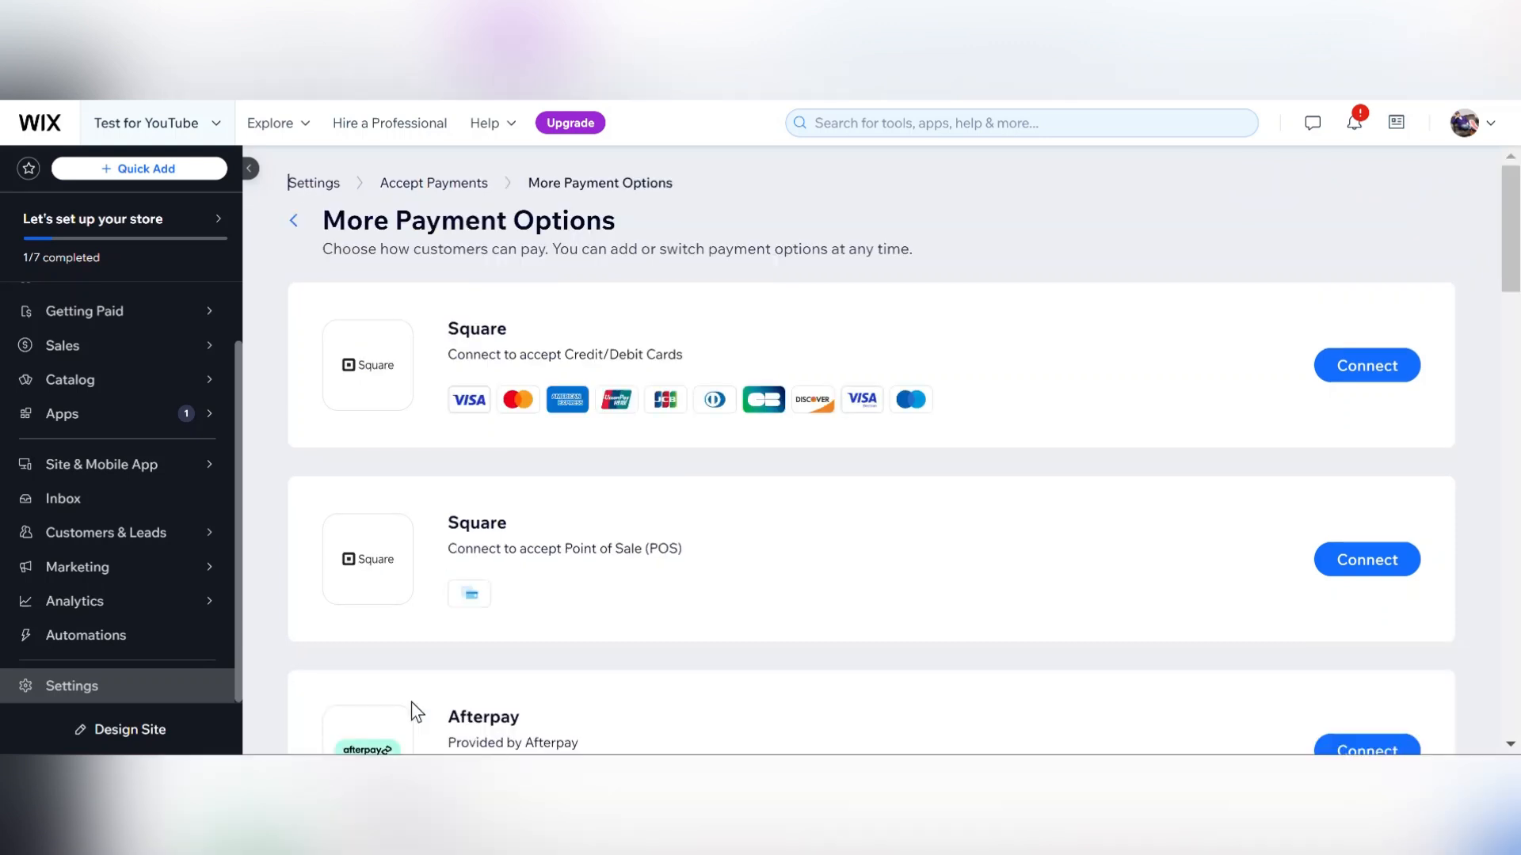
Scroll through the additional payment providers on the More Payment Options page.
{"action": "mouse_move", "coordinate": [1510, 220]}
{"action": "left_mouse_down"}
{"action": "mouse_move", "coordinate": [1509, 535]}
{"action": "mouse_move", "coordinate": [1483, 665]}
{"action": "mouse_move", "coordinate": [1517, 201]}
{"action": "left_mouse_up"}
{"action": "left_click", "coordinate": [1518, 305]}
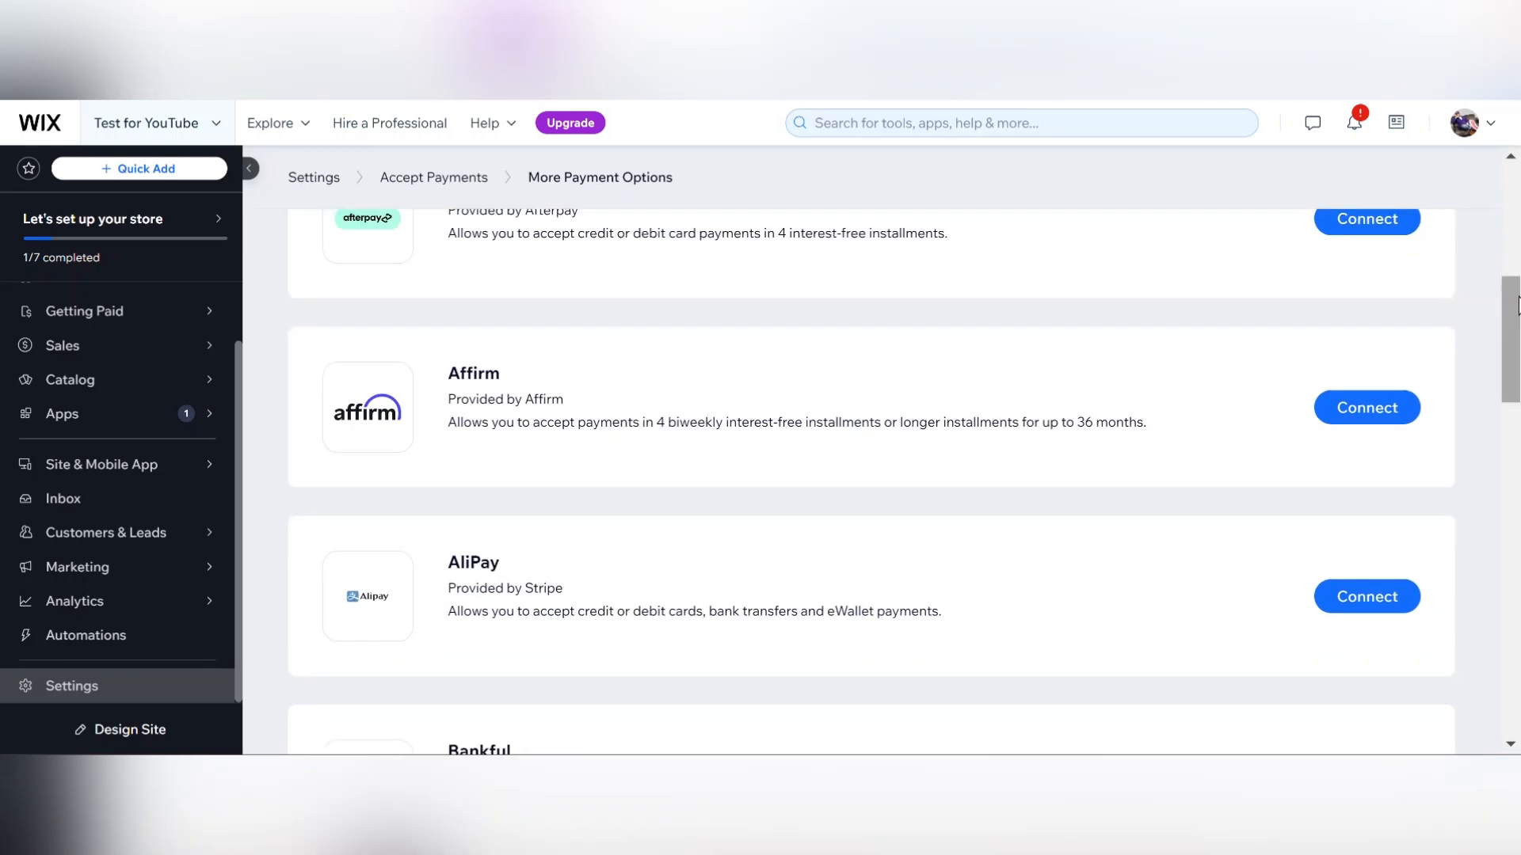
{"action": "left_click_drag", "start_coordinate": [1518, 291], "coordinate": [1514, 341]}
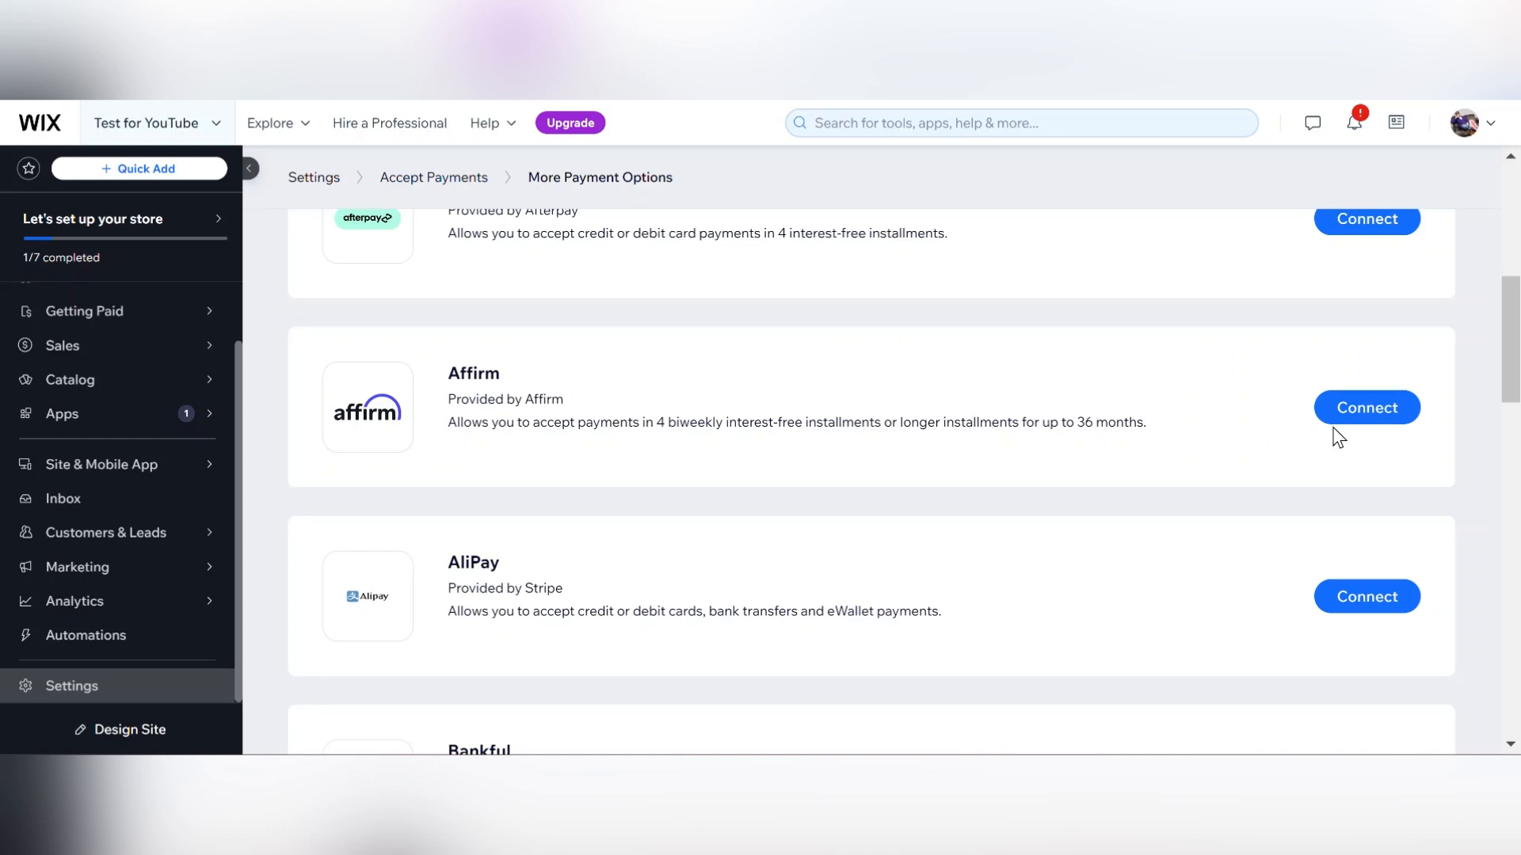
{"action": "left_click_drag", "start_coordinate": [1517, 388], "coordinate": [1517, 517]}
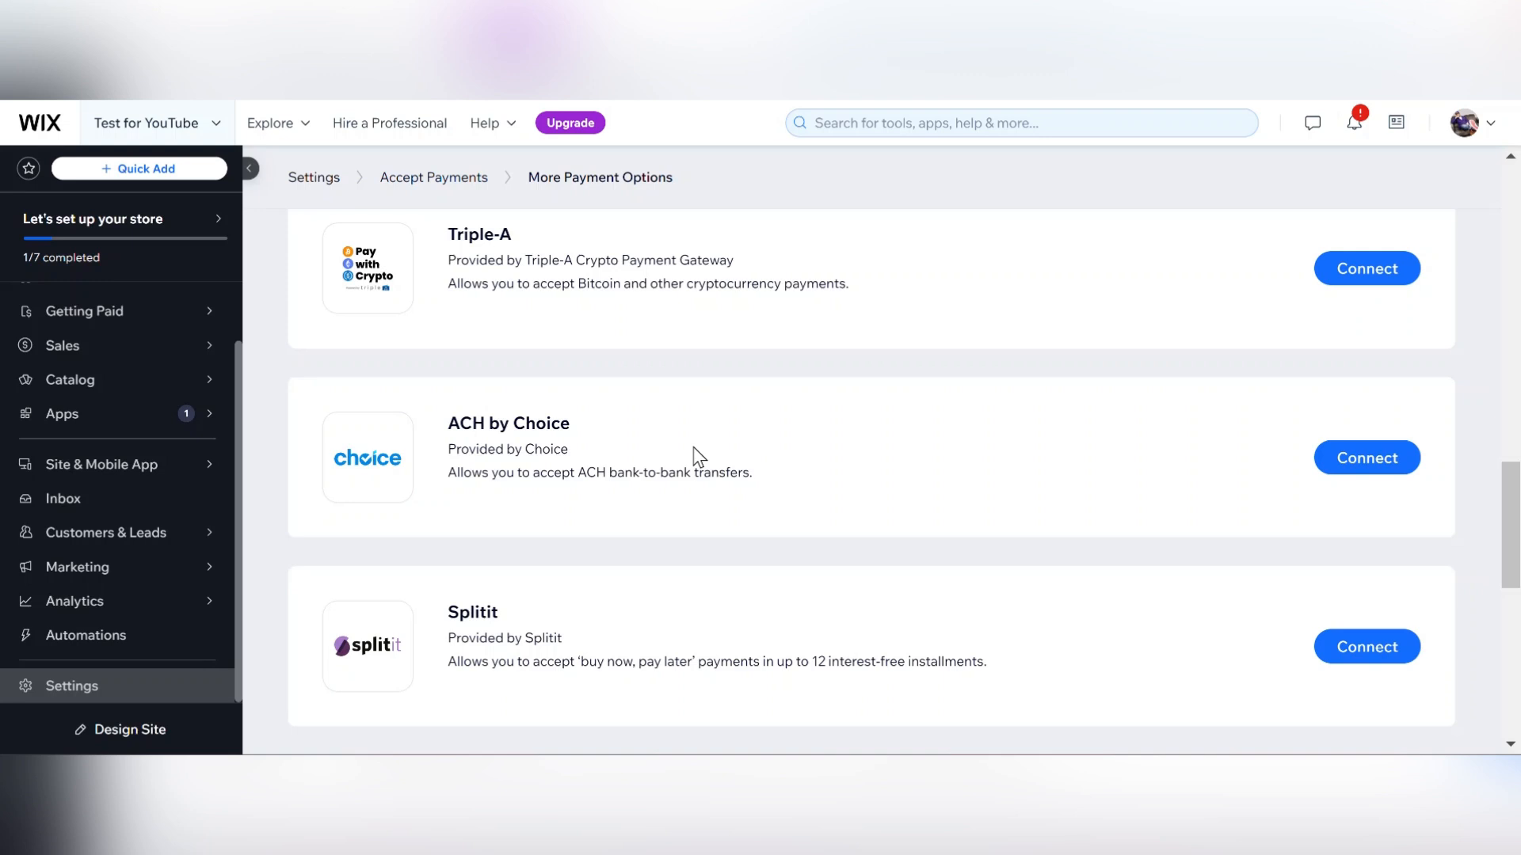
{"action": "left_click_drag", "start_coordinate": [1508, 487], "coordinate": [1479, 731]}
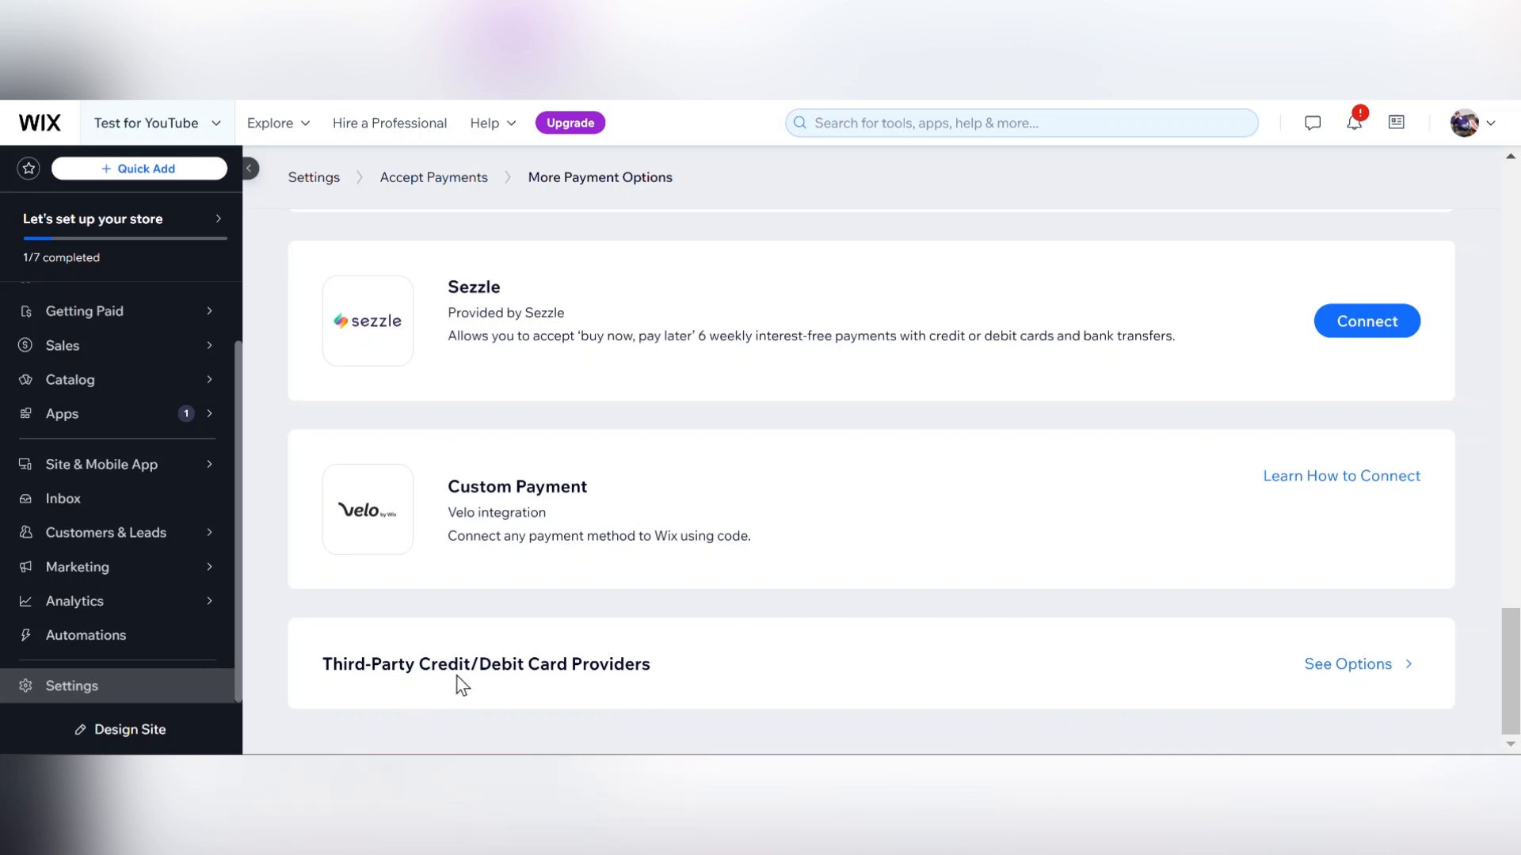
Open the third-party credit/debit card providers list and scroll the page and dashboard sidebar.
{"action": "left_click", "coordinate": [1356, 666]}
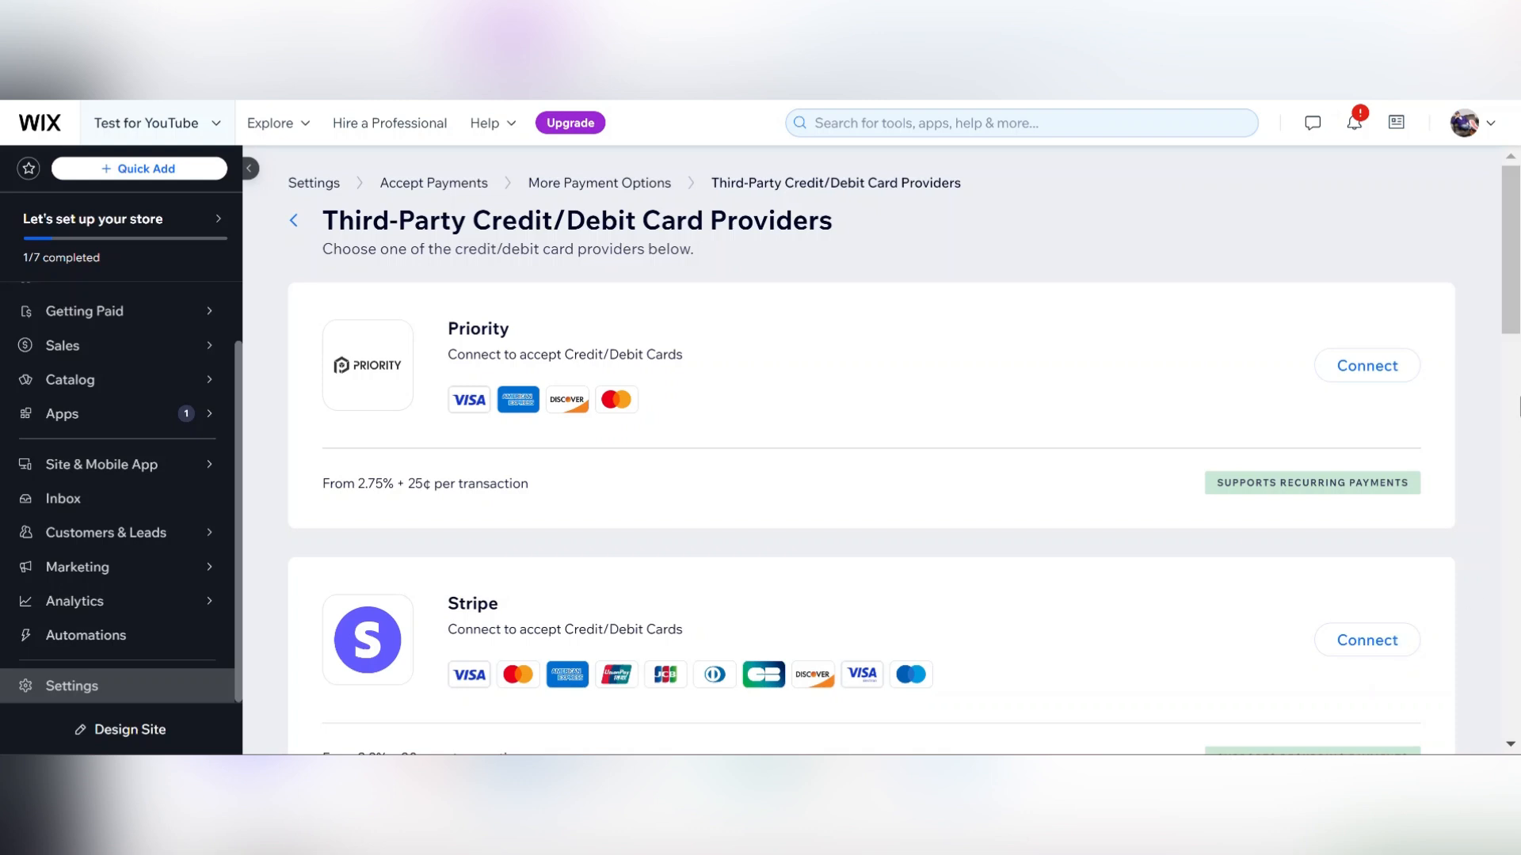
{"action": "scroll", "coordinate": [1515, 388], "scroll_direction": "down", "scroll_amount": 4}
{"action": "left_click_drag", "start_coordinate": [1515, 385], "coordinate": [1515, 265]}
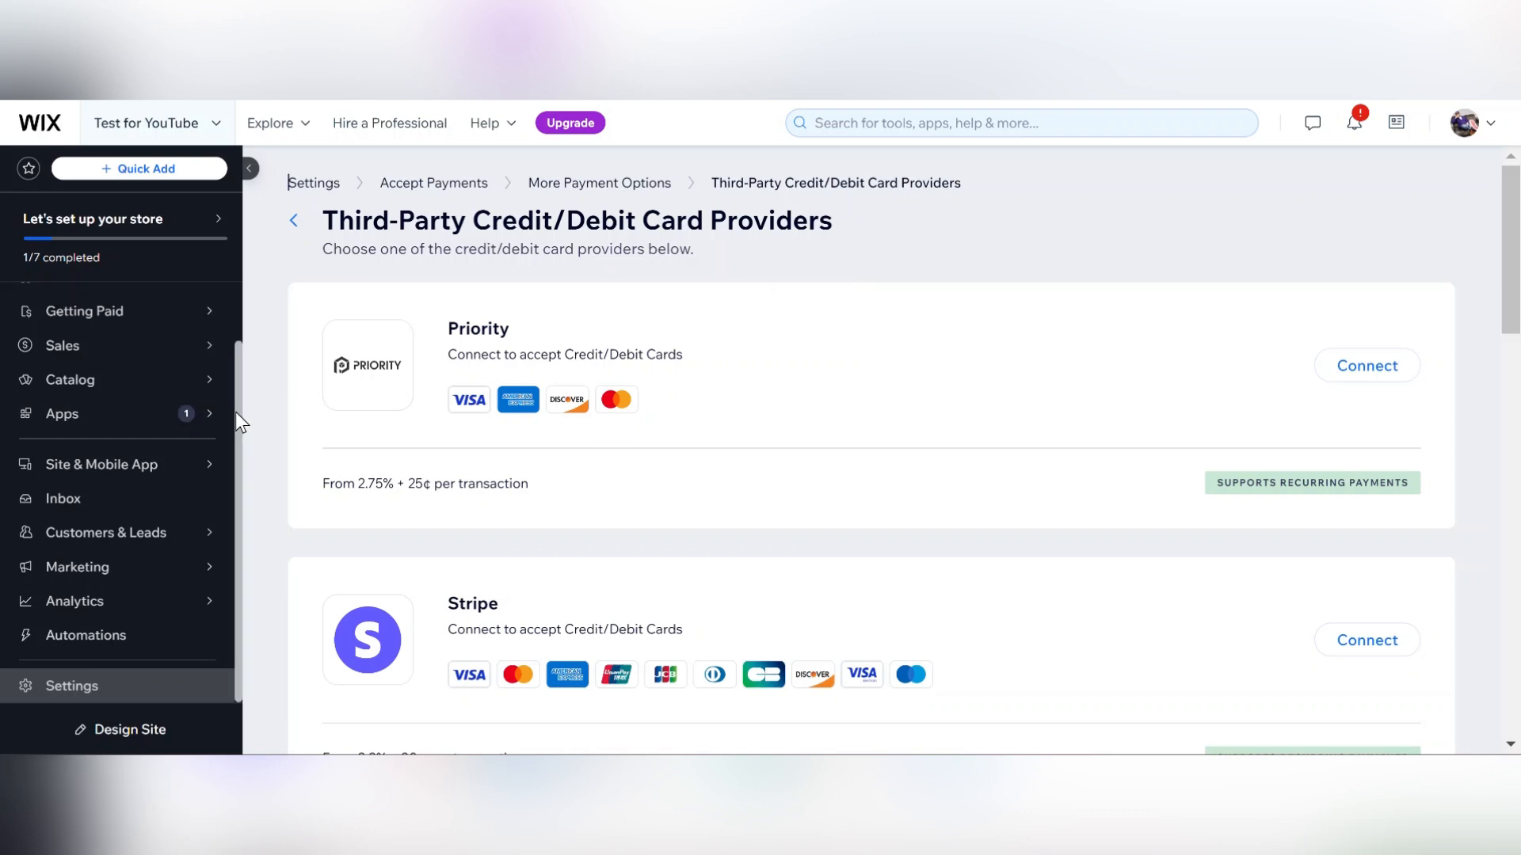
{"action": "left_click_drag", "start_coordinate": [239, 414], "coordinate": [249, 343]}
{"action": "scroll", "coordinate": [241, 562], "scroll_direction": "down", "scroll_amount": 2}
{"action": "left_click_drag", "start_coordinate": [239, 363], "coordinate": [245, 276]}
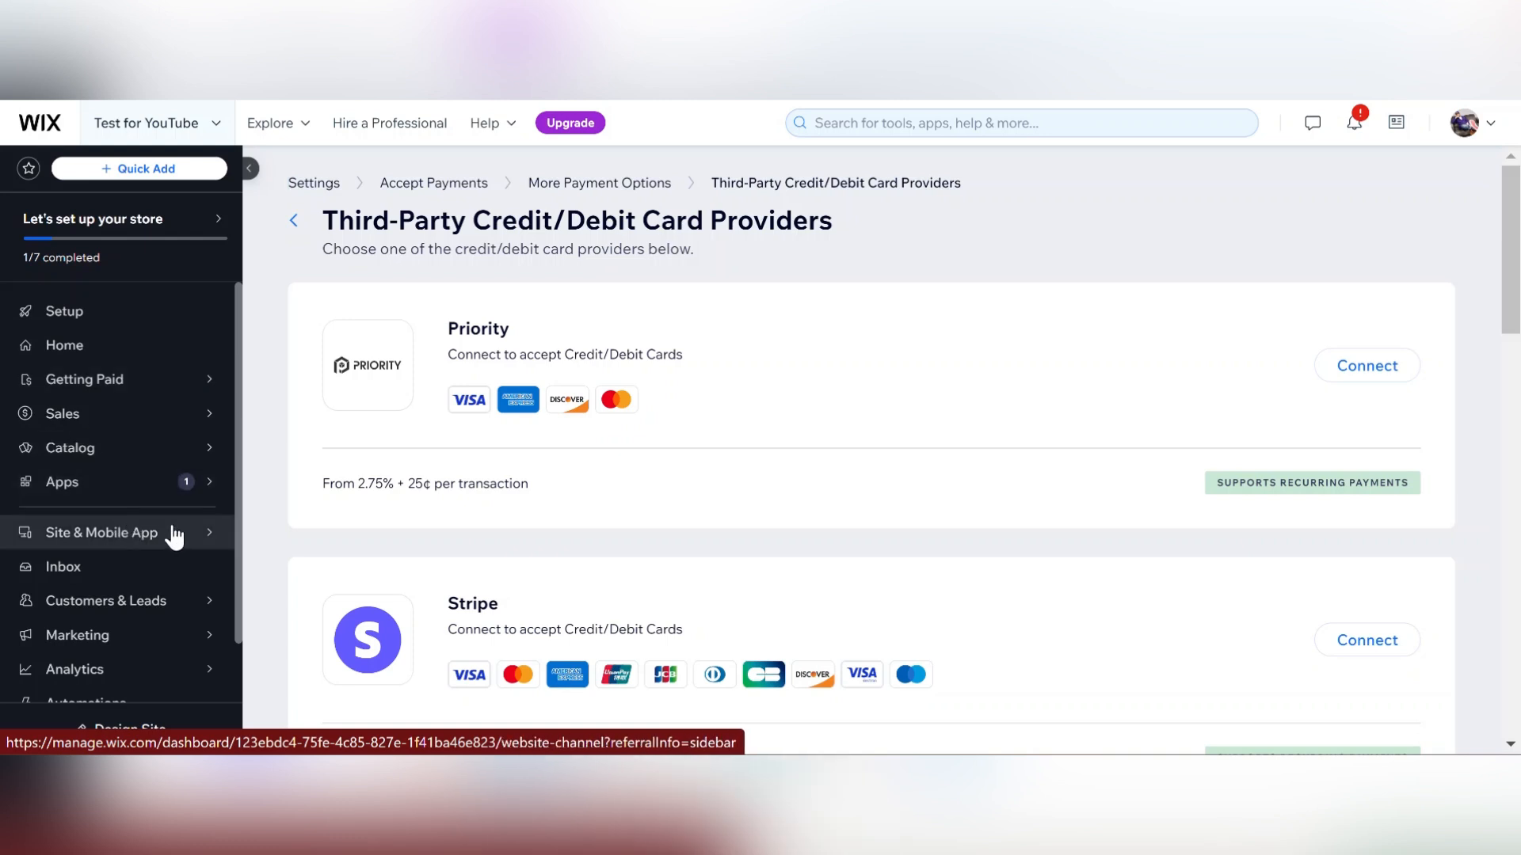
Open the help panel and search for setting up stripe.
{"action": "mouse_move", "coordinate": [132, 646]}
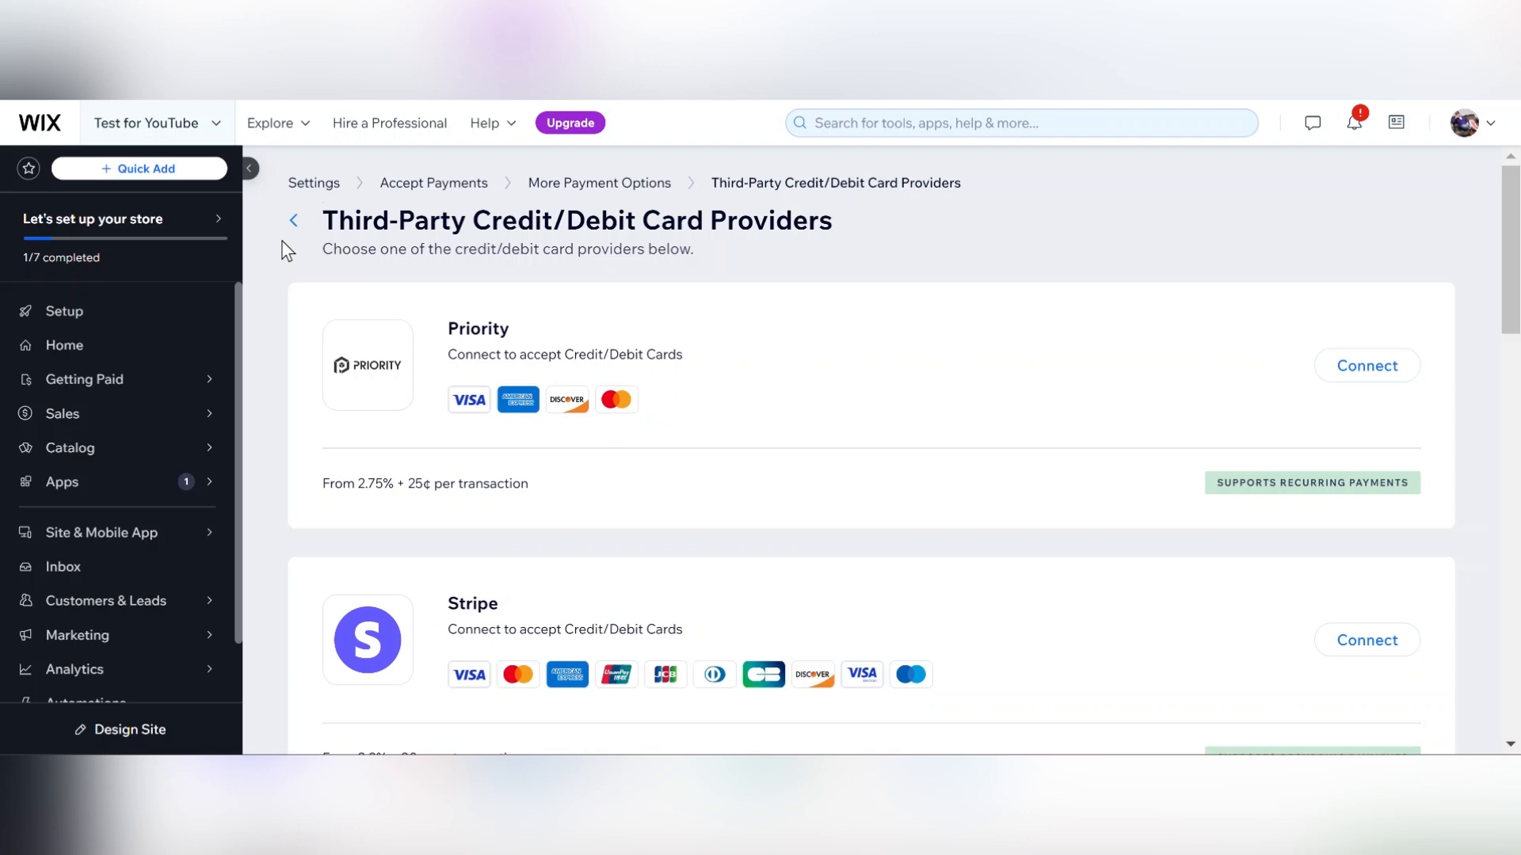
{"action": "left_click", "coordinate": [513, 130]}
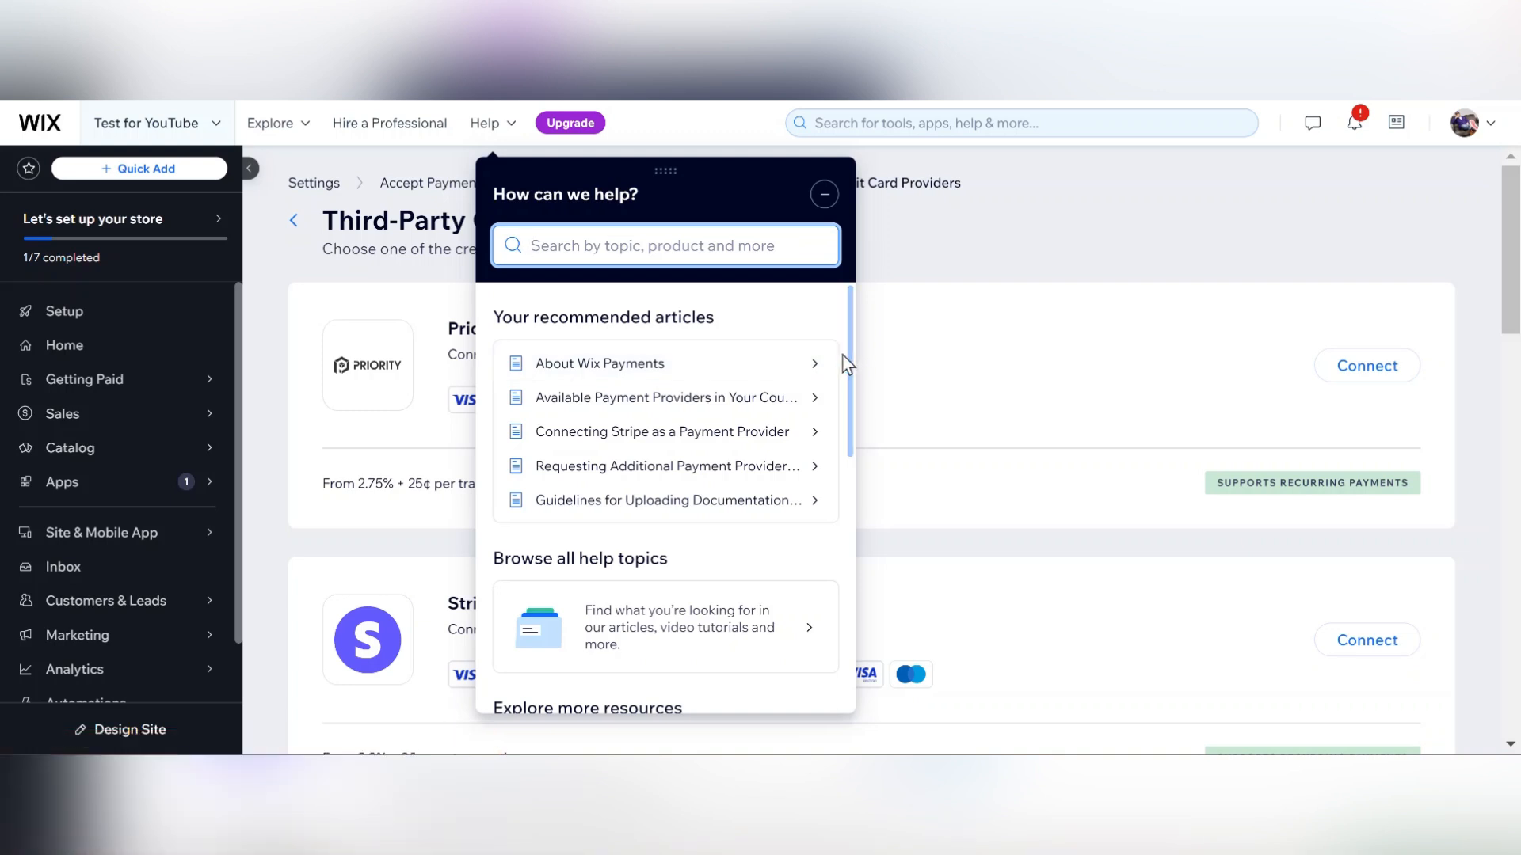
{"action": "scroll", "coordinate": [847, 363], "scroll_direction": "down", "scroll_amount": 1}
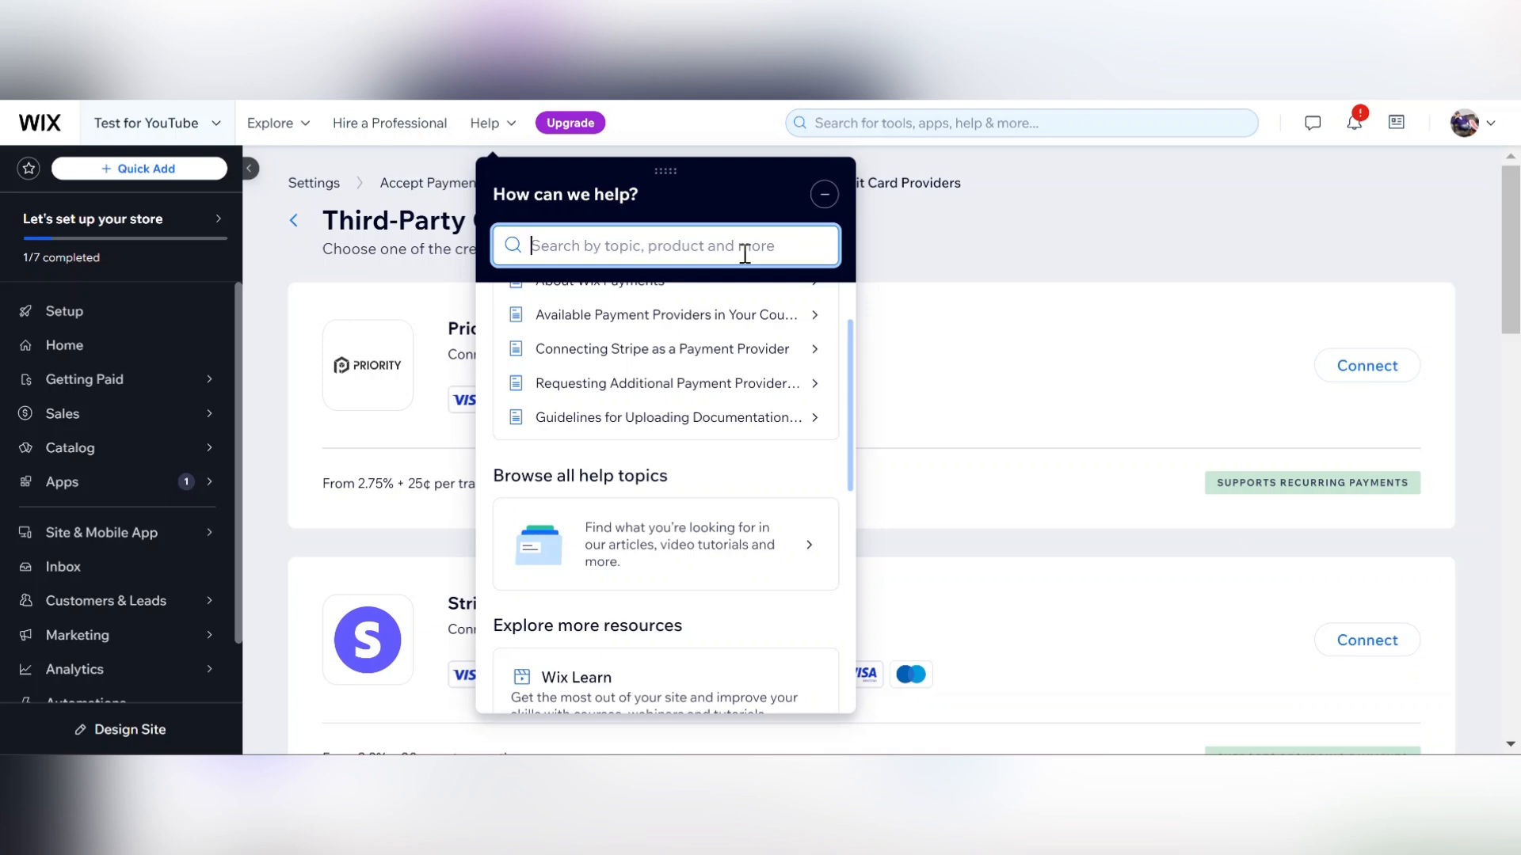
{"action": "type", "text": "setting "}
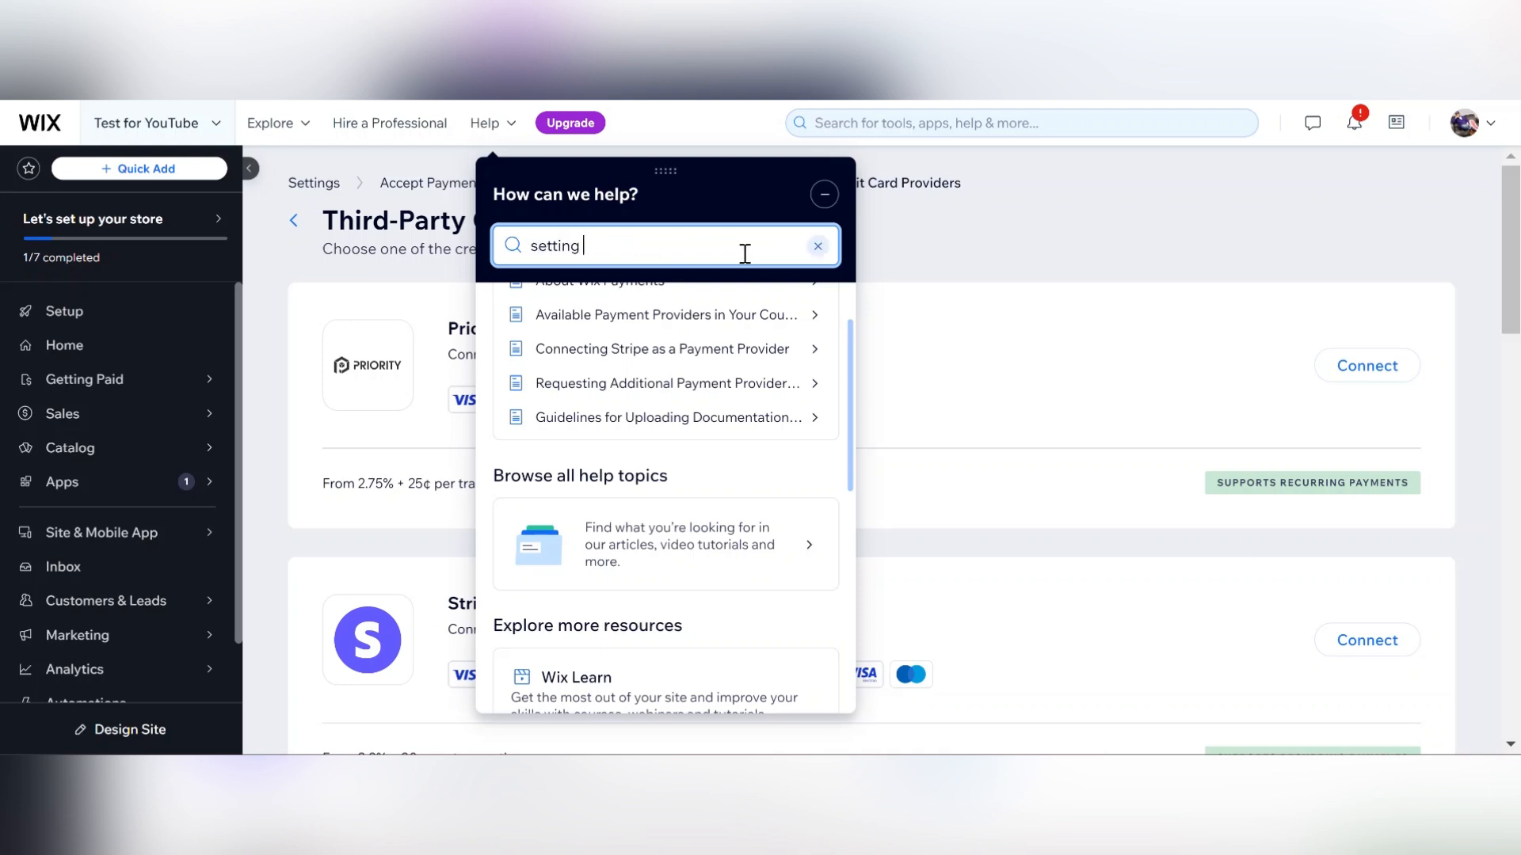
{"action": "type", "text": "up stripe"}
{"action": "key", "text": "Return"}
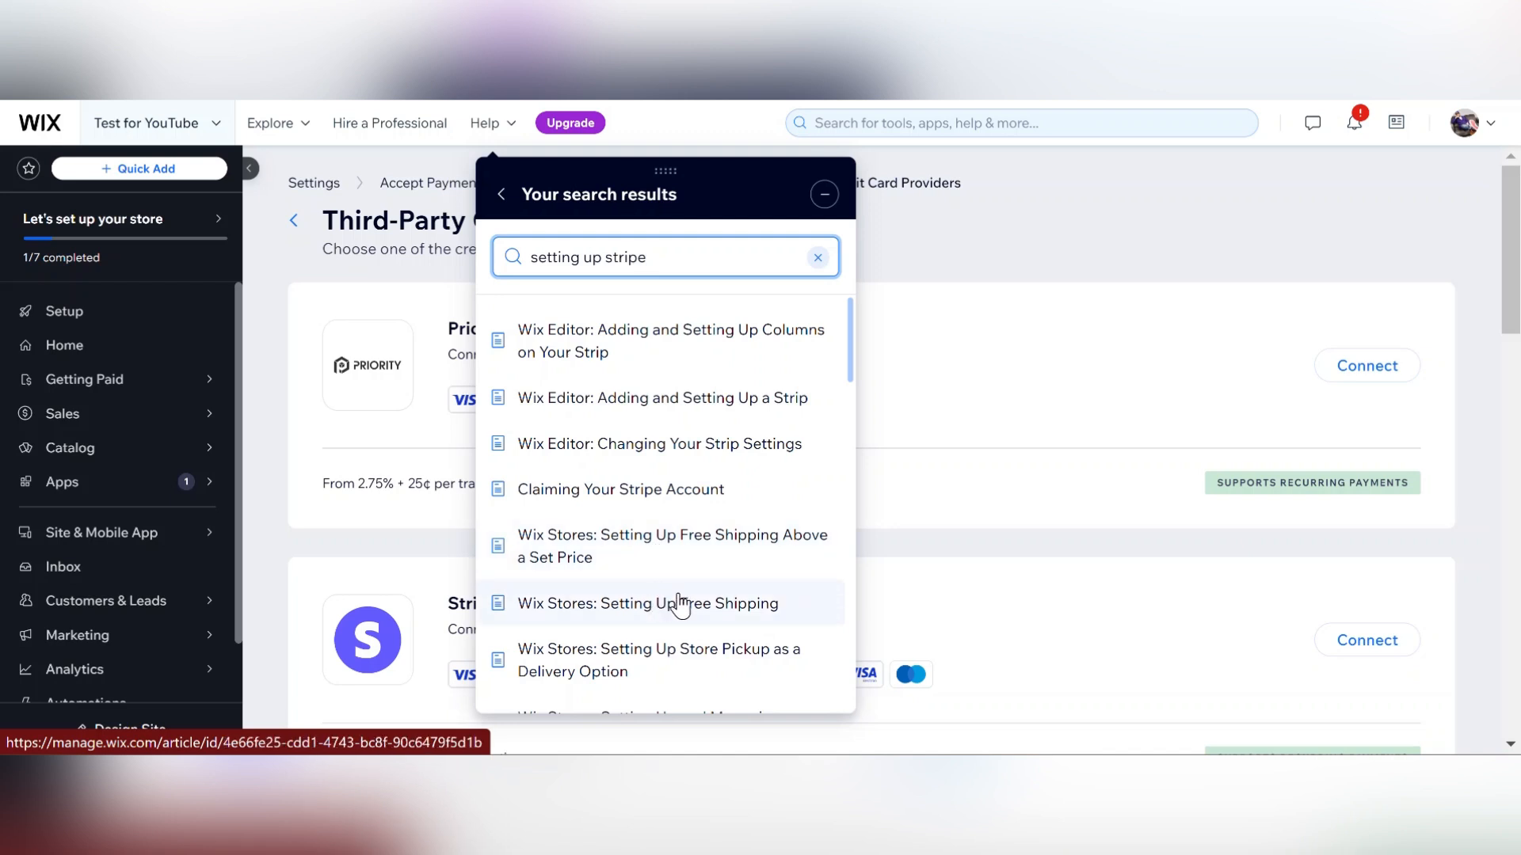
Browse the help search results, clear the search text, and close the help panel.
{"action": "left_click_drag", "start_coordinate": [848, 351], "coordinate": [857, 466]}
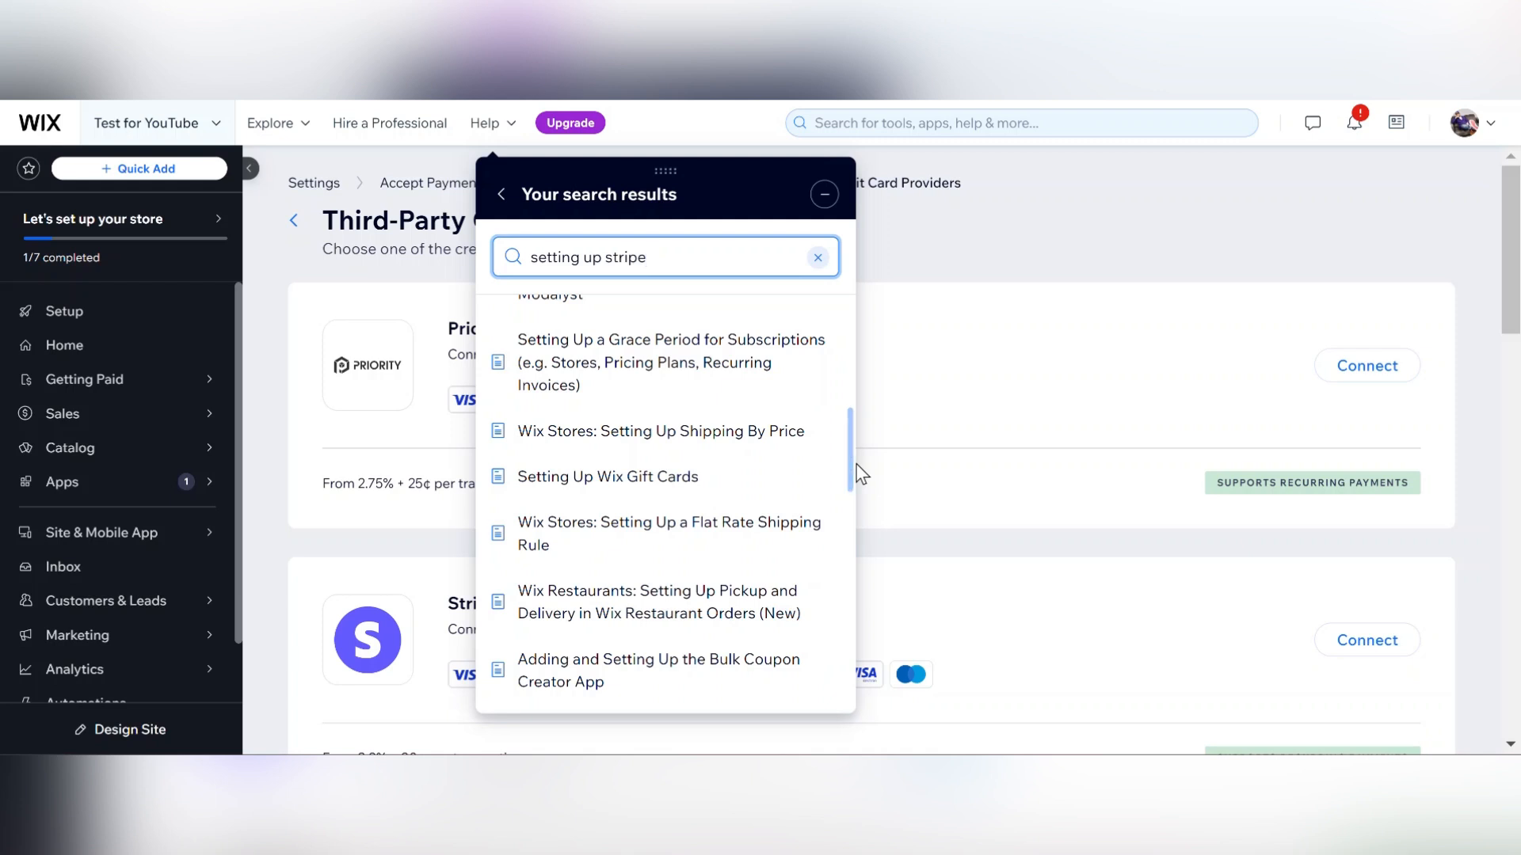
{"action": "left_click_drag", "start_coordinate": [852, 452], "coordinate": [838, 703]}
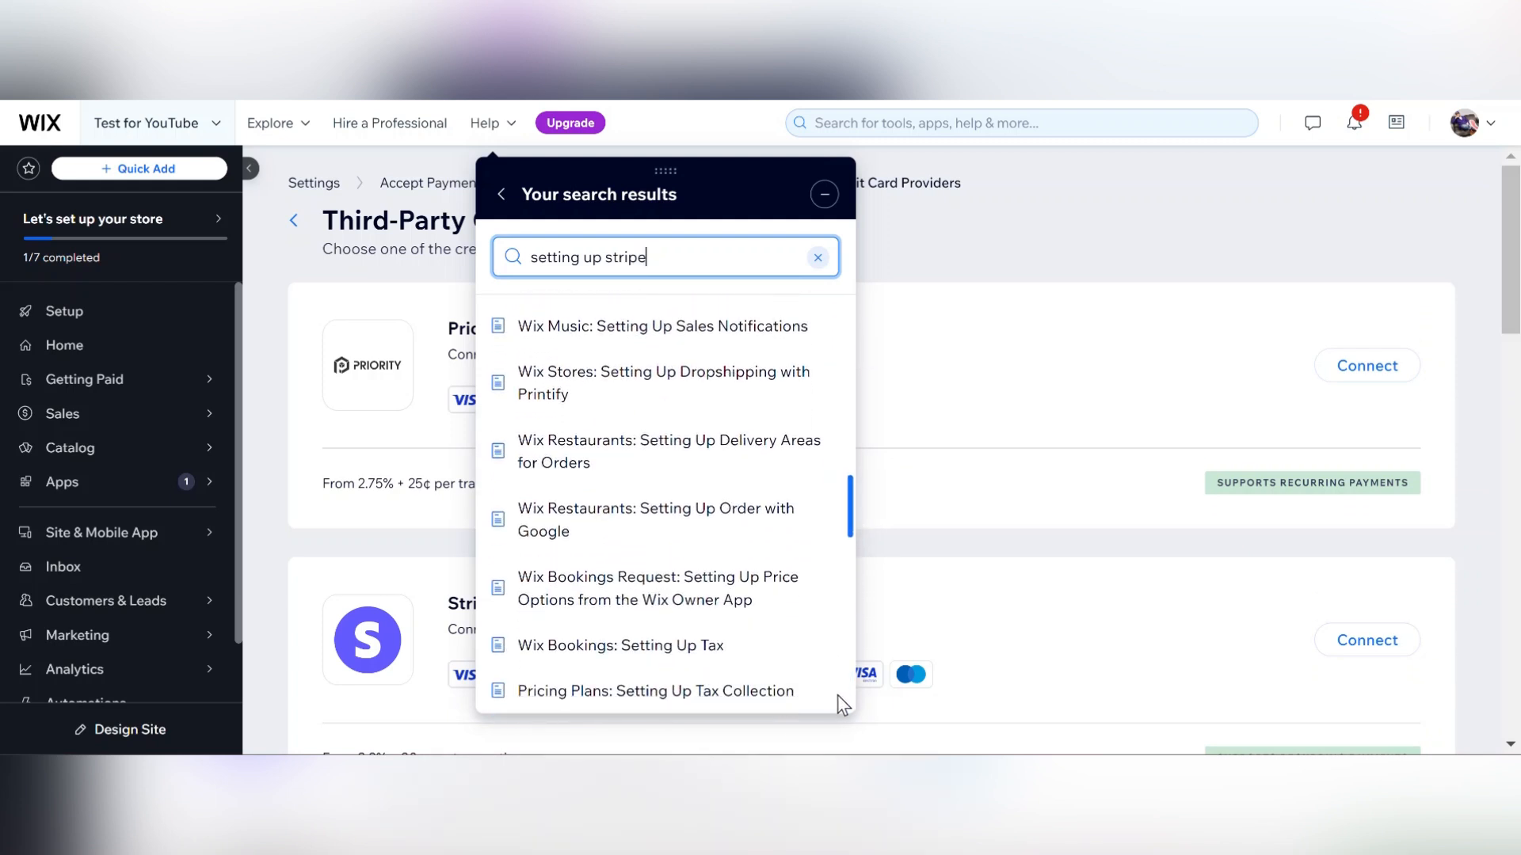
{"action": "left_click_drag", "start_coordinate": [852, 513], "coordinate": [858, 307]}
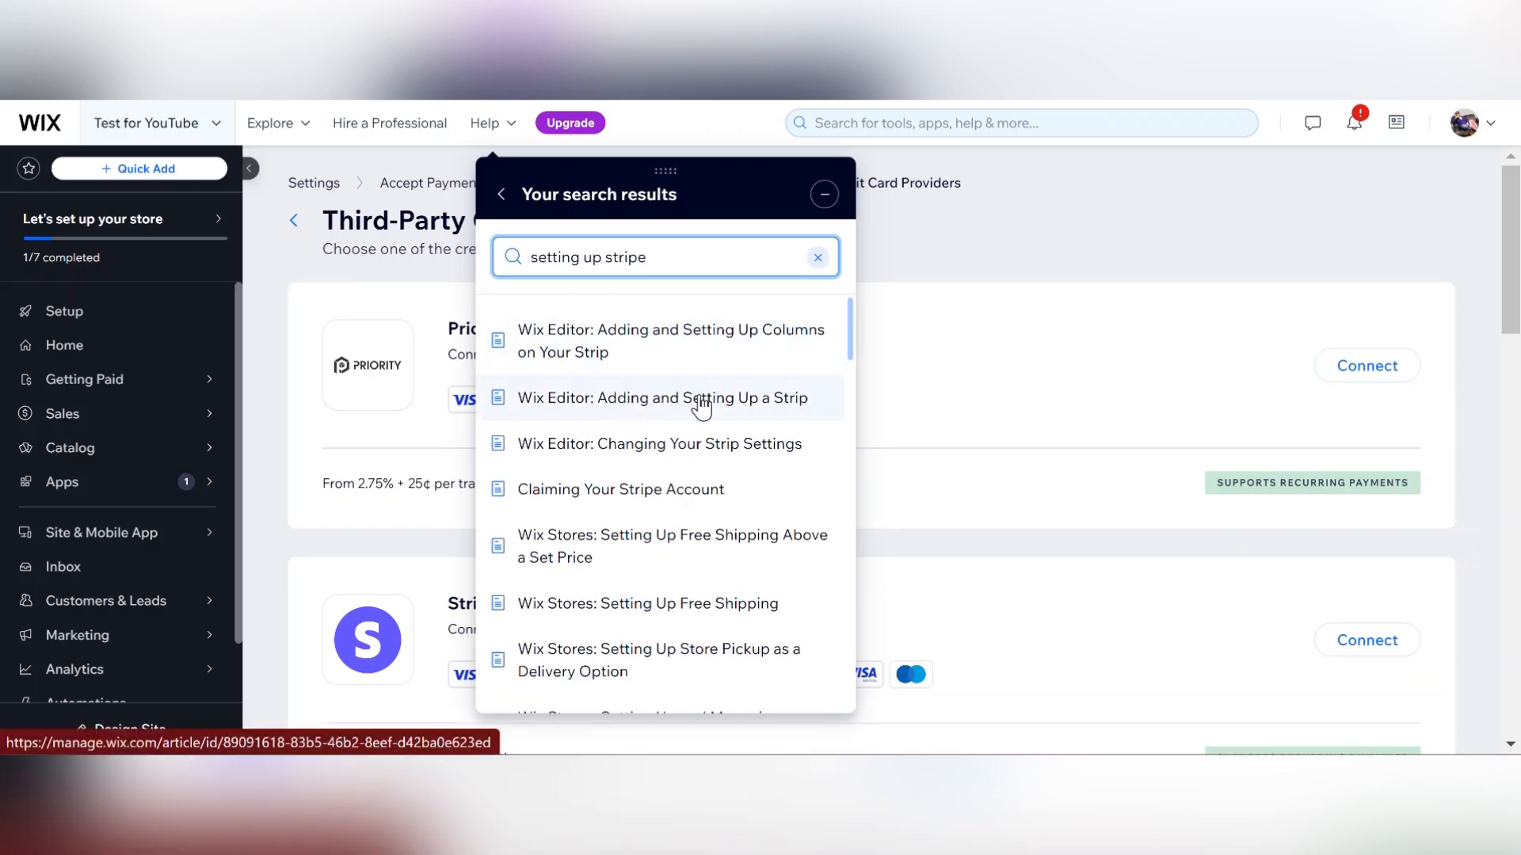
{"action": "key", "text": "BackSpace"}
{"action": "key", "text": "BackSpace"}
{"action": "key", "text": "BackSpace"}
{"action": "key", "text": "BackSpace"}
{"action": "key", "text": "BackSpace"}
{"action": "key", "text": "BackSpace"}
{"action": "key", "text": "BackSpace"}
{"action": "key", "text": "BackSpace"}
{"action": "key", "text": "BackSpace"}
{"action": "key", "text": "BackSpace"}
{"action": "key", "text": "BackSpace"}
{"action": "key", "text": "BackSpace"}
{"action": "key", "text": "BackSpace"}
{"action": "key", "text": "BackSpace"}
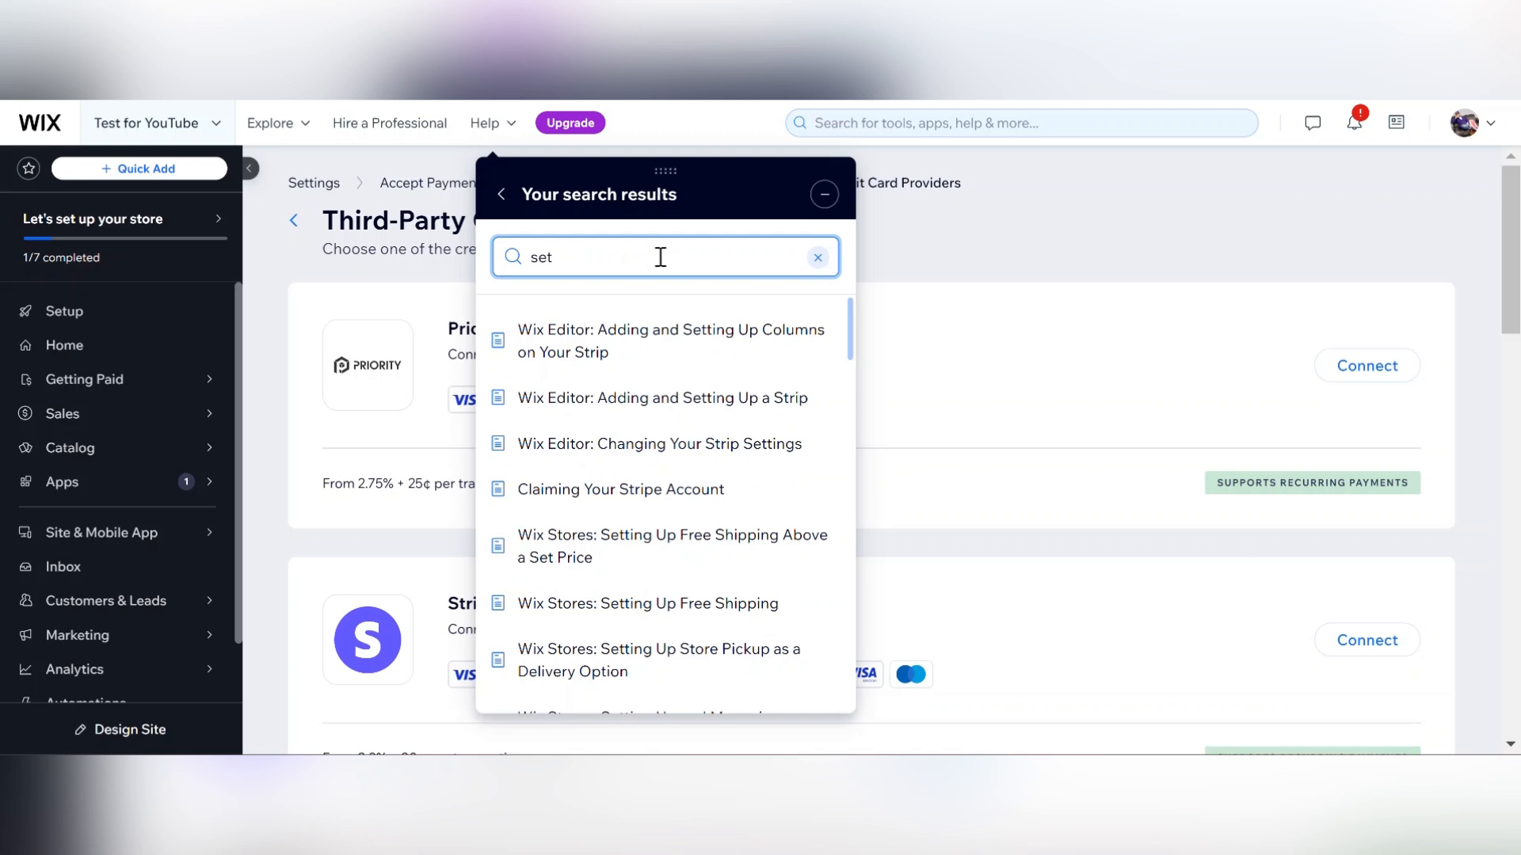
{"action": "key", "text": "BackSpace"}
{"action": "key", "text": "BackSpace"}
{"action": "key", "text": "BackSpace"}
{"action": "left_click", "coordinate": [824, 194]}
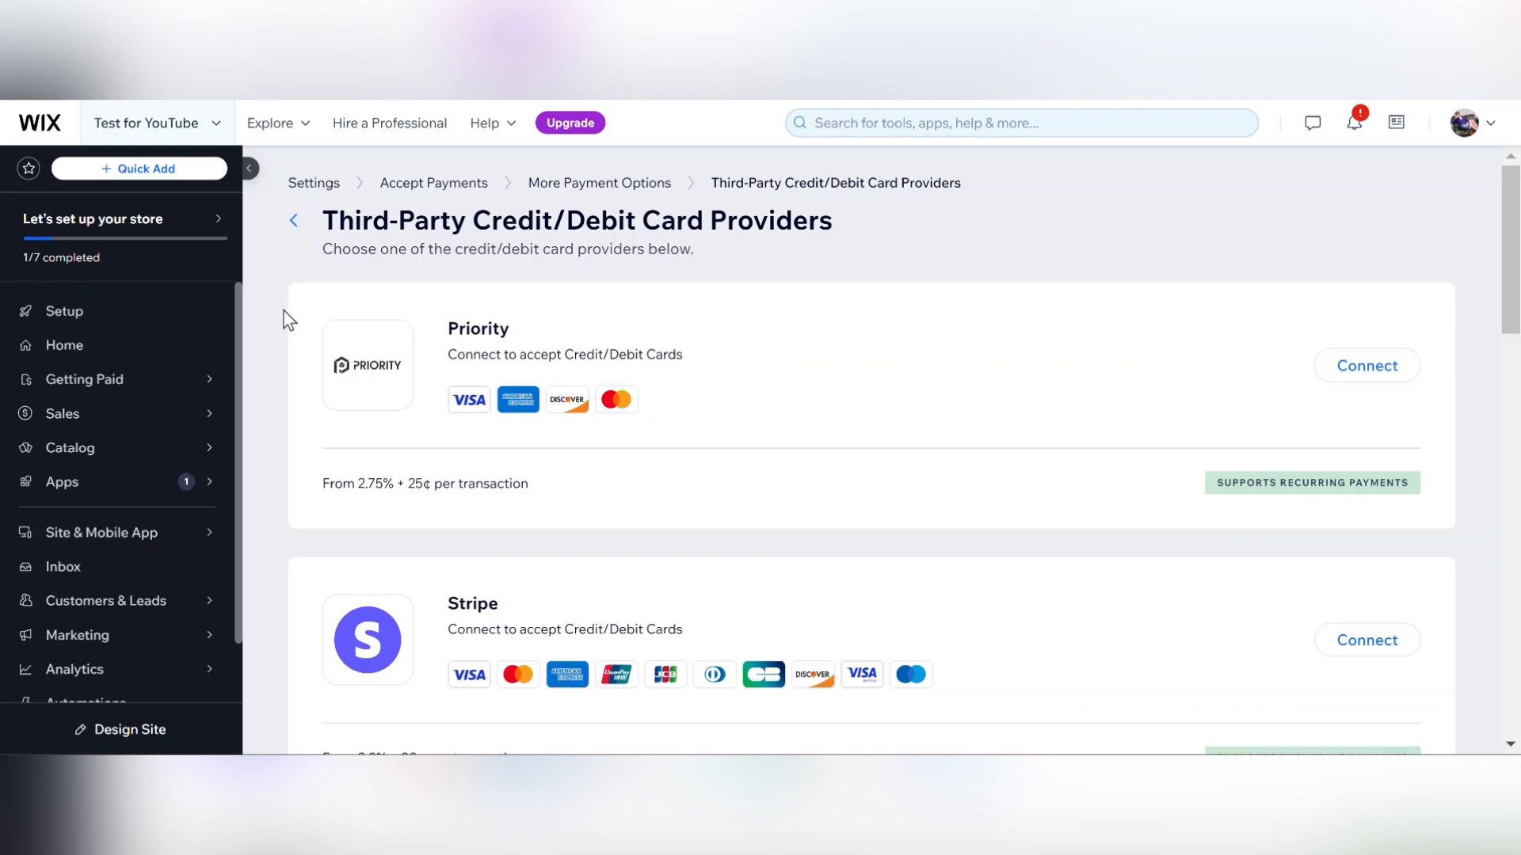
Open the account settings and go to the Premium Subscriptions page.
{"action": "mouse_move", "coordinate": [1462, 139]}
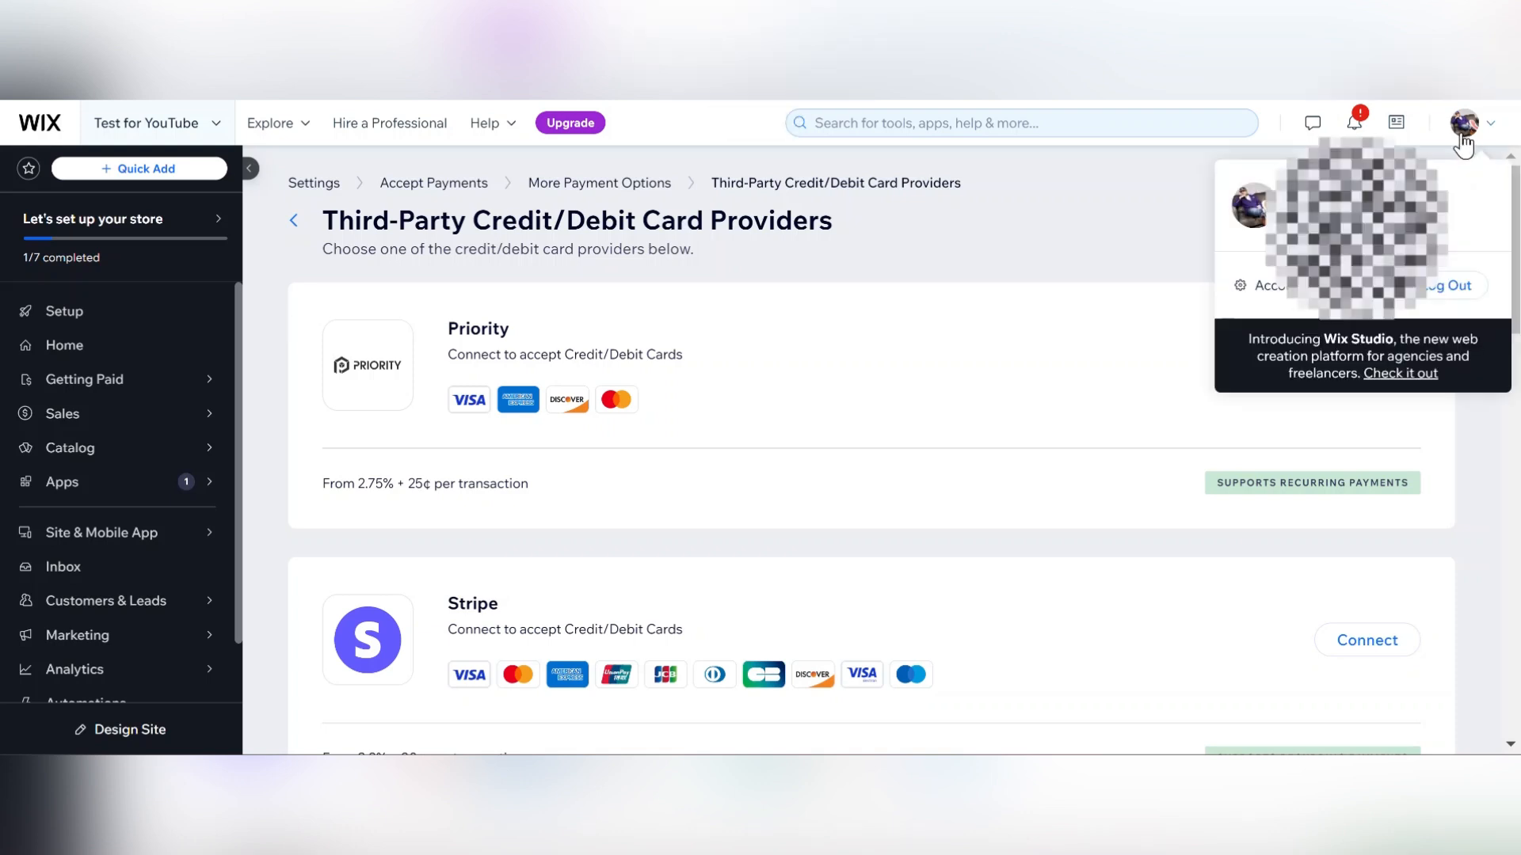
{"action": "left_click", "coordinate": [1289, 295]}
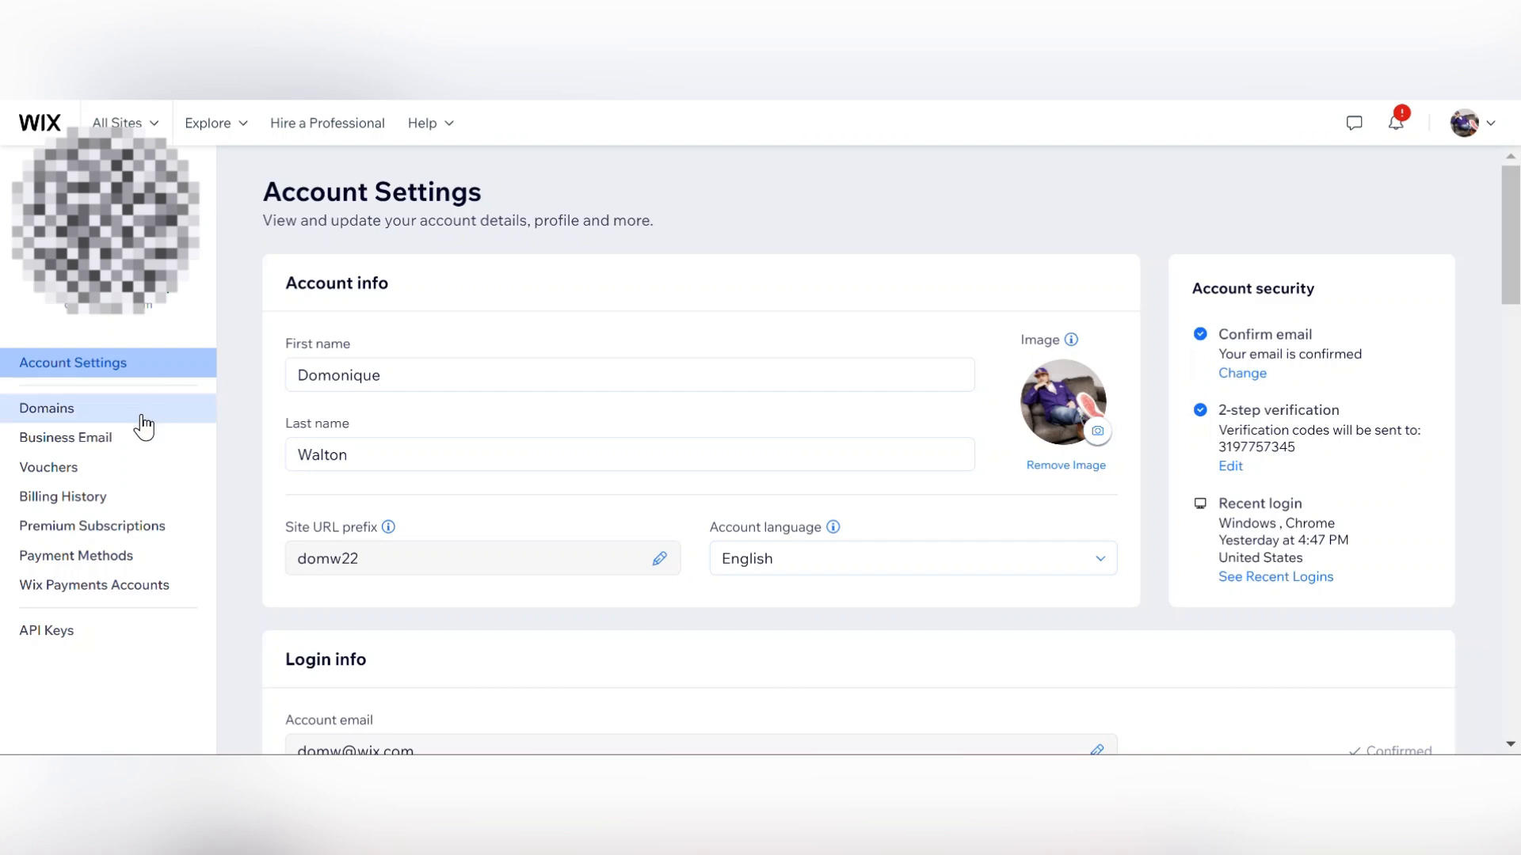
{"action": "left_click", "coordinate": [111, 531]}
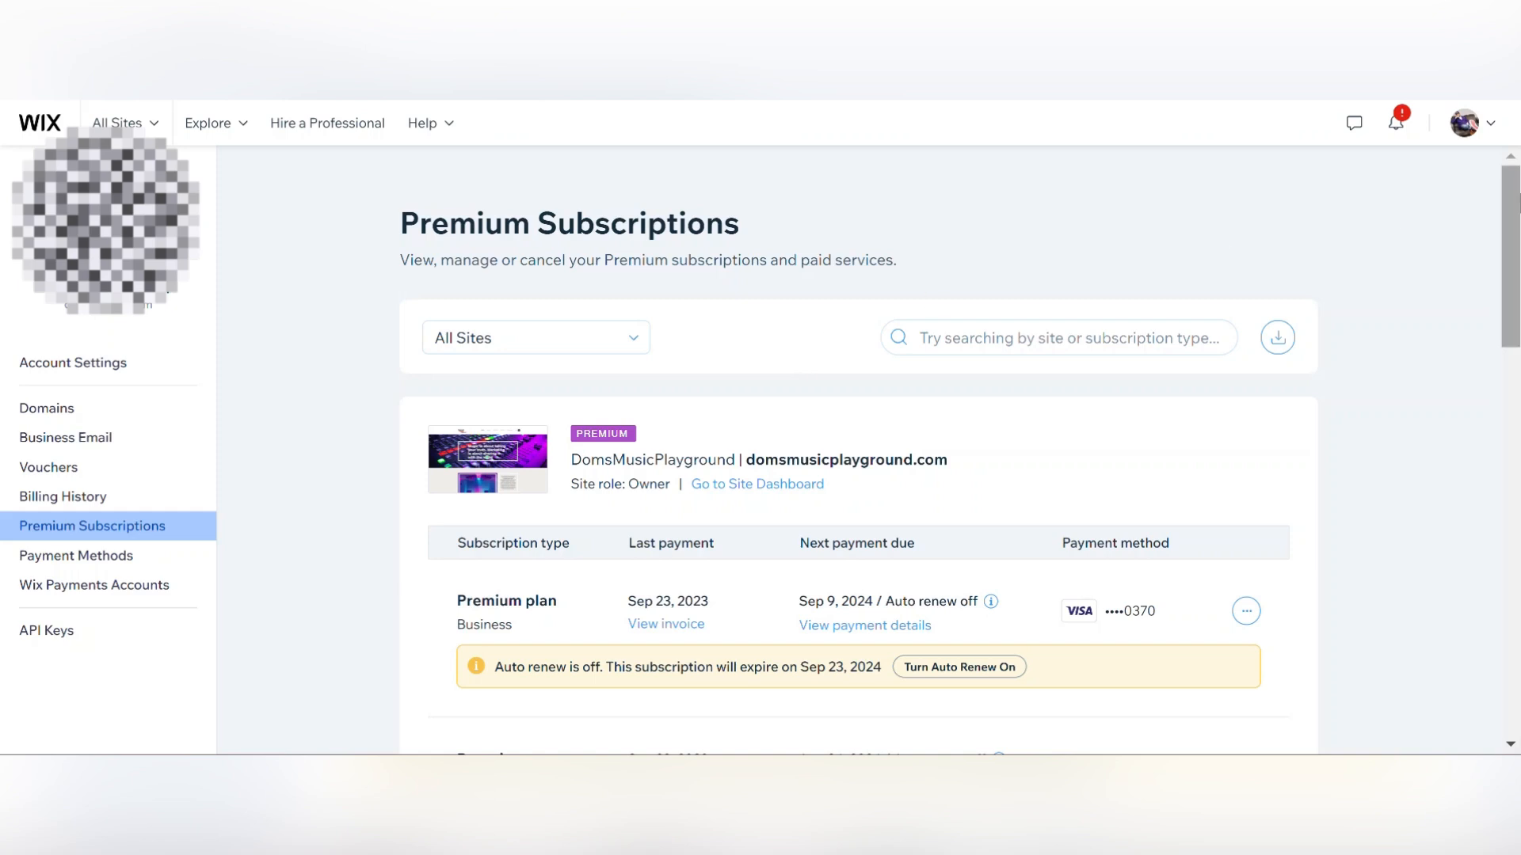
Review the account's premium subscriptions and open, then dismiss, the options menu of the DomsMusicPlayground premium plan.
{"action": "left_click_drag", "start_coordinate": [1510, 217], "coordinate": [1455, 532]}
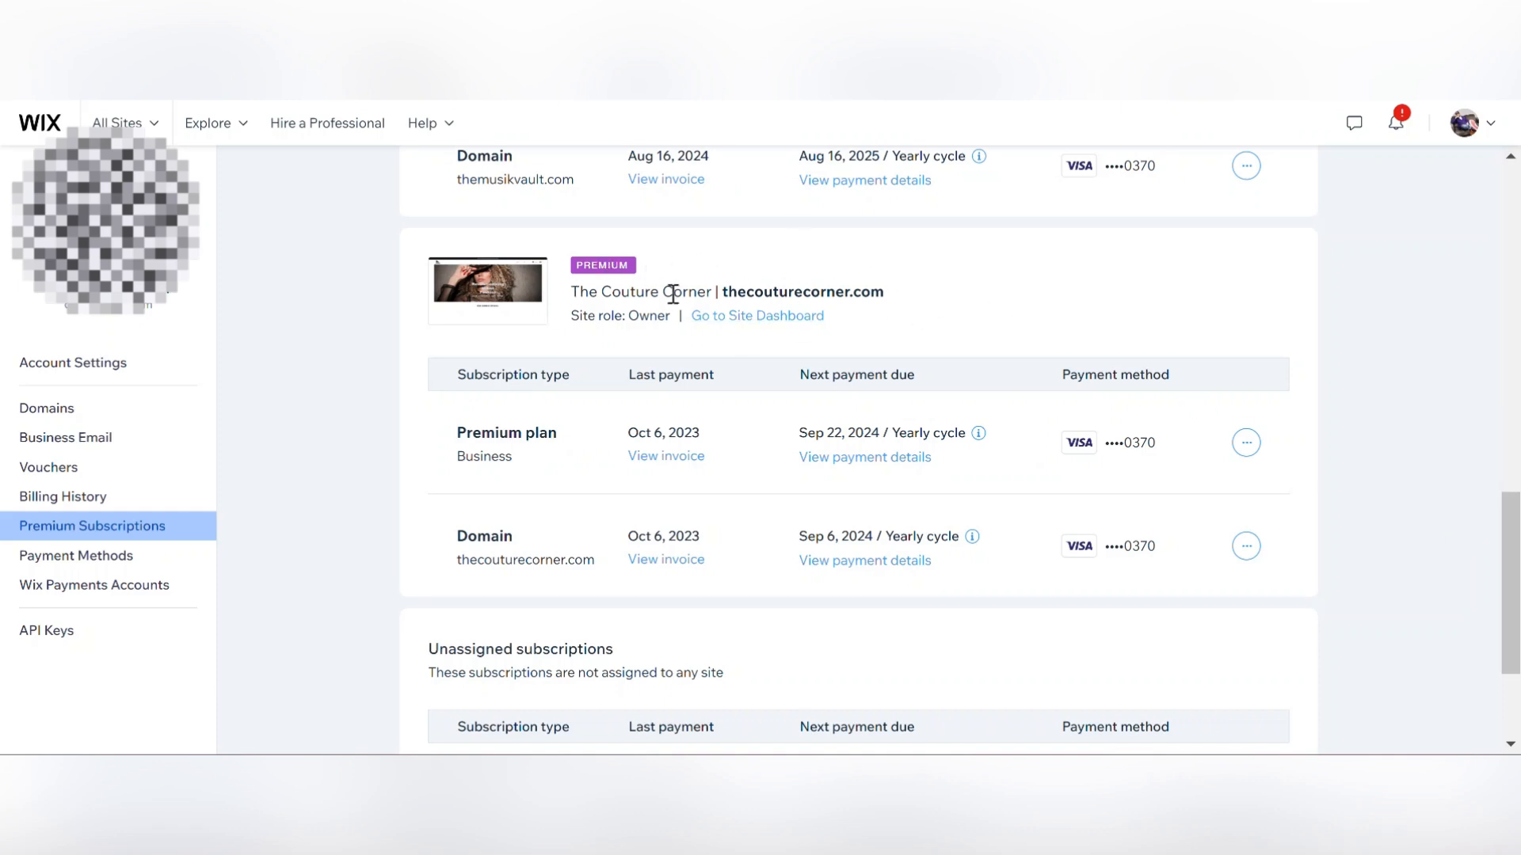
{"action": "left_click_drag", "start_coordinate": [1511, 523], "coordinate": [1511, 489]}
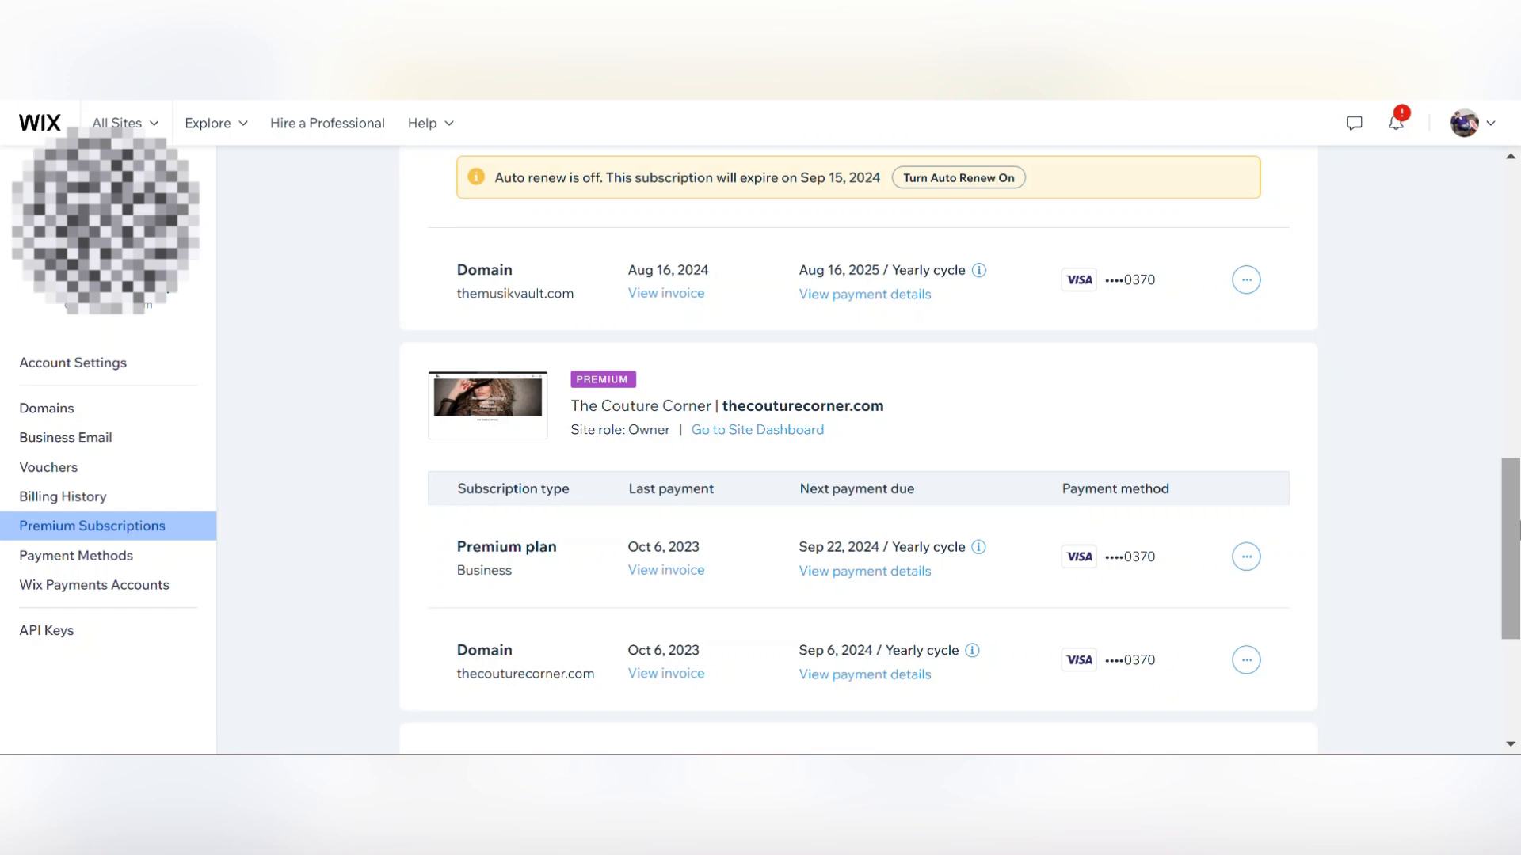
{"action": "left_click_drag", "start_coordinate": [1519, 526], "coordinate": [1519, 512]}
{"action": "scroll", "coordinate": [859, 444], "scroll_direction": "up", "scroll_amount": 3}
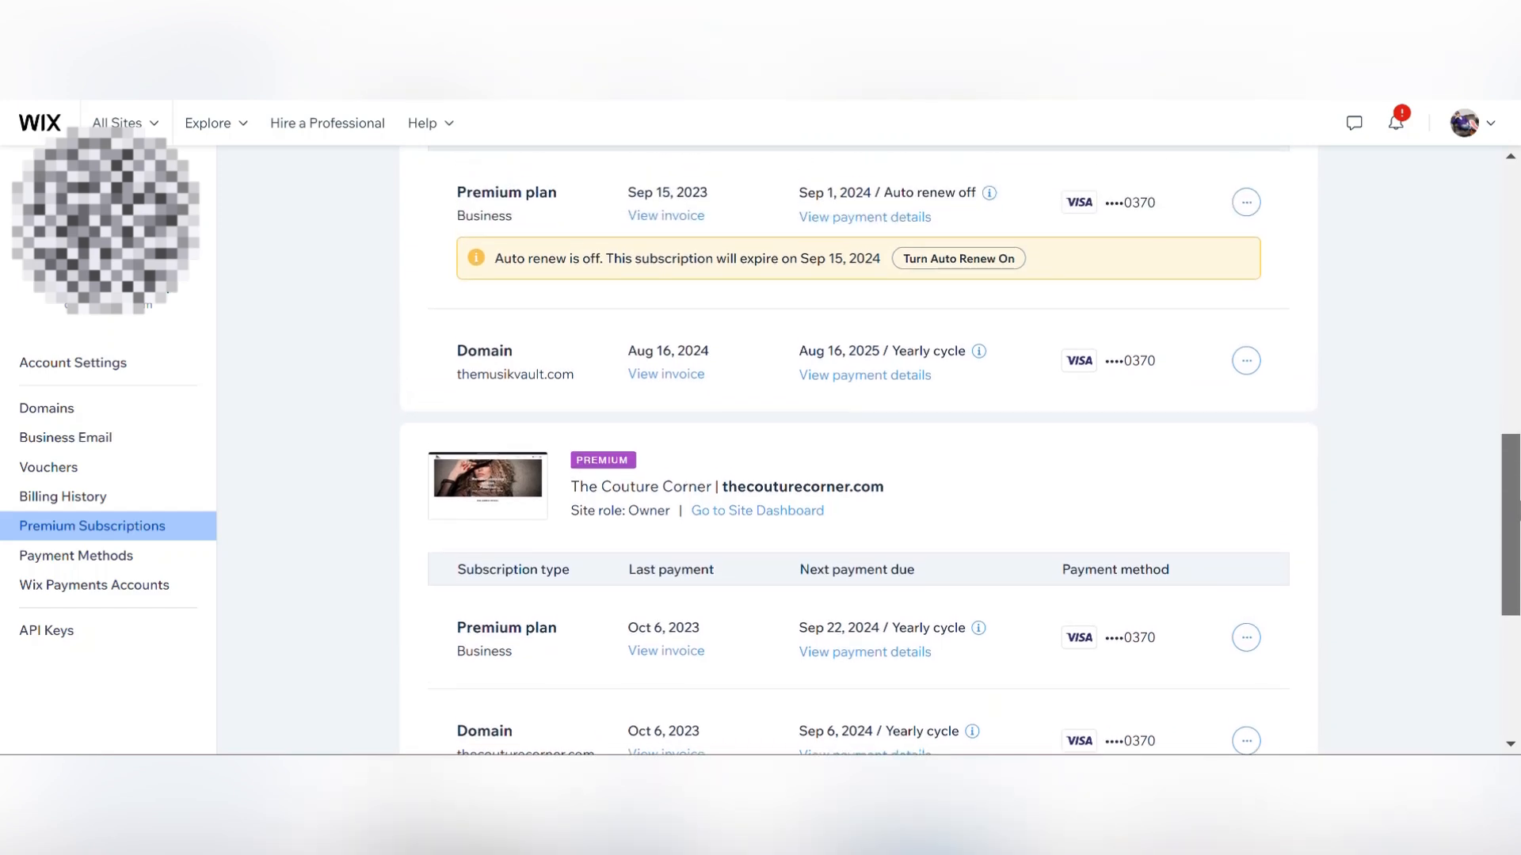
{"action": "scroll", "coordinate": [858, 444], "scroll_direction": "up", "scroll_amount": 5}
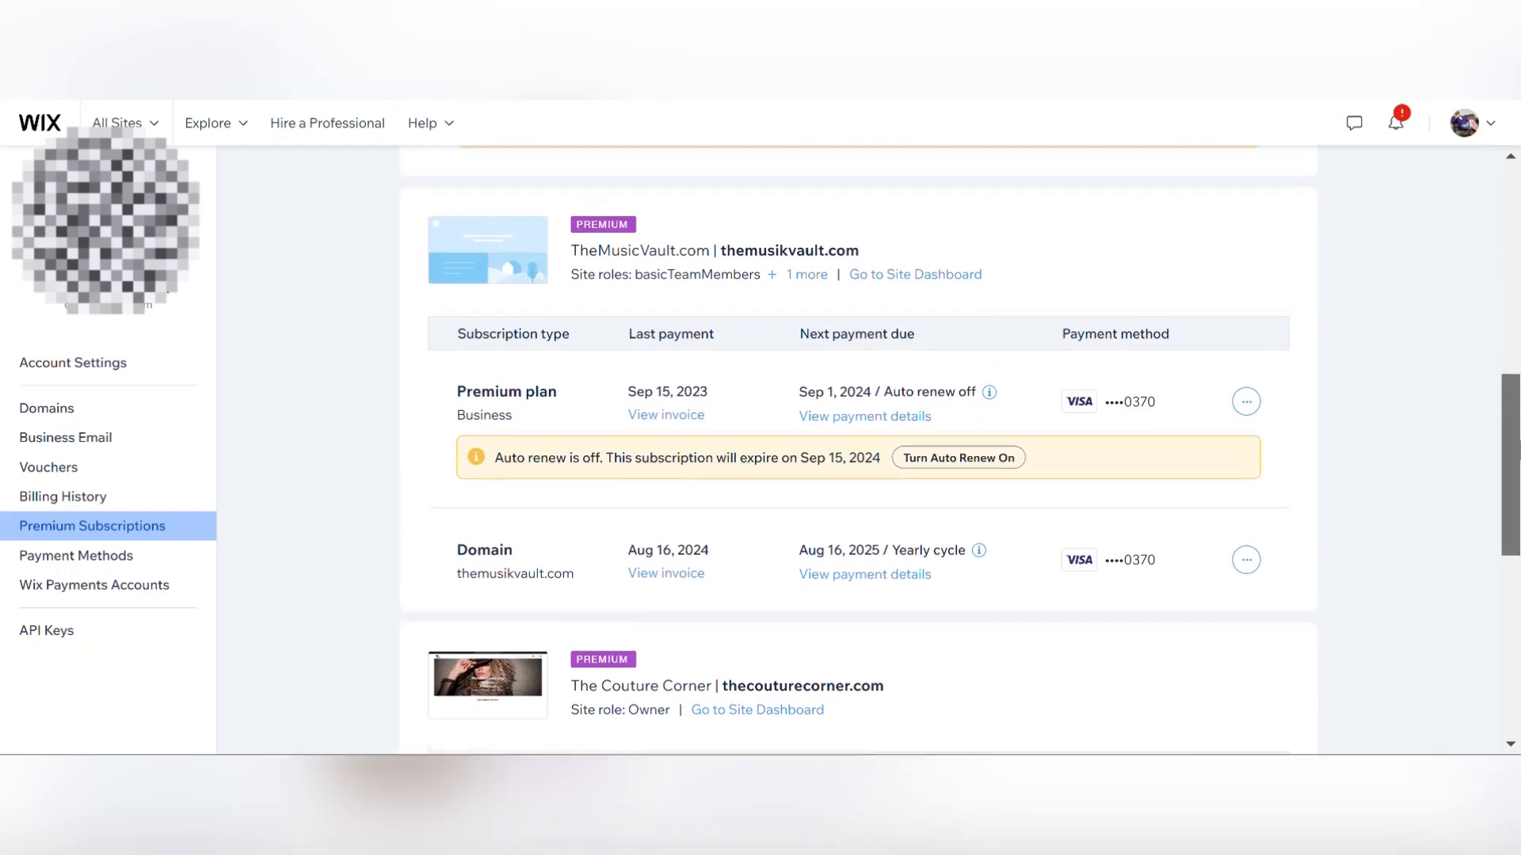
{"action": "scroll", "coordinate": [859, 444], "scroll_direction": "up", "scroll_amount": 4}
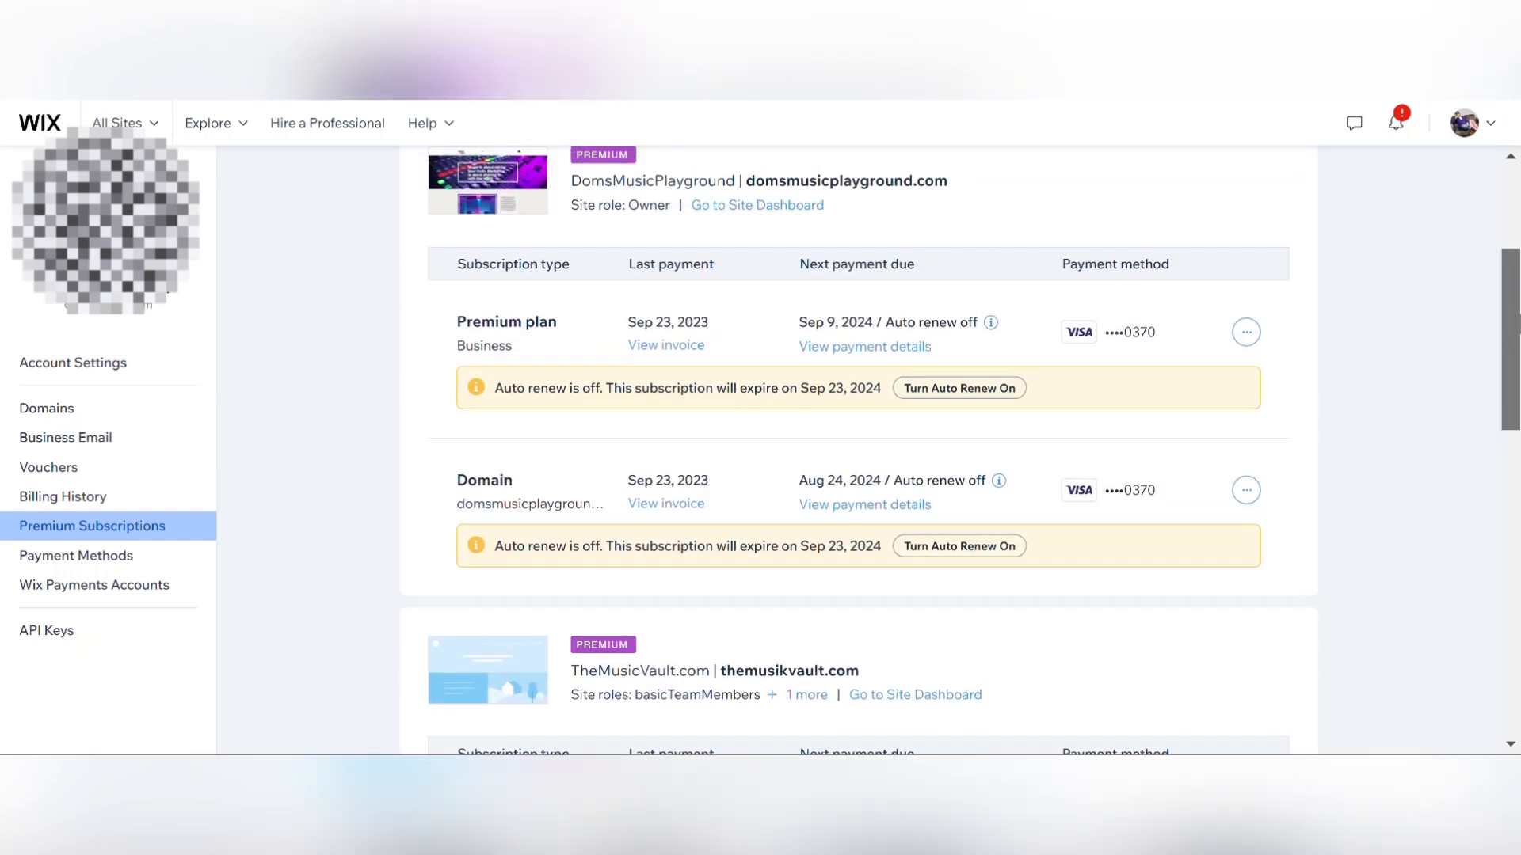
{"action": "left_click_drag", "start_coordinate": [1519, 257], "coordinate": [1516, 330]}
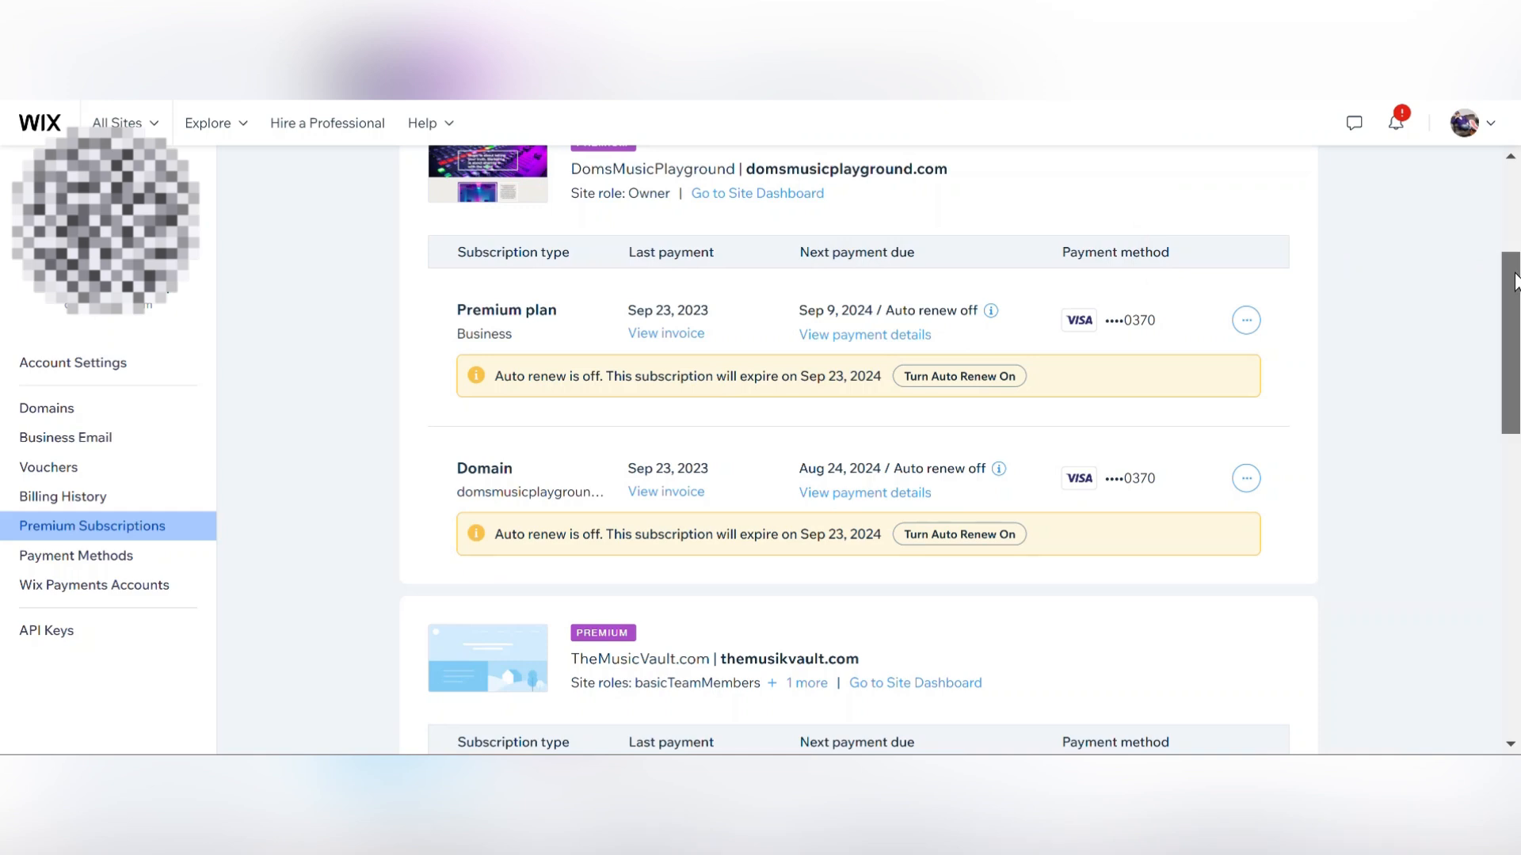
{"action": "left_click_drag", "start_coordinate": [1516, 289], "coordinate": [1517, 282]}
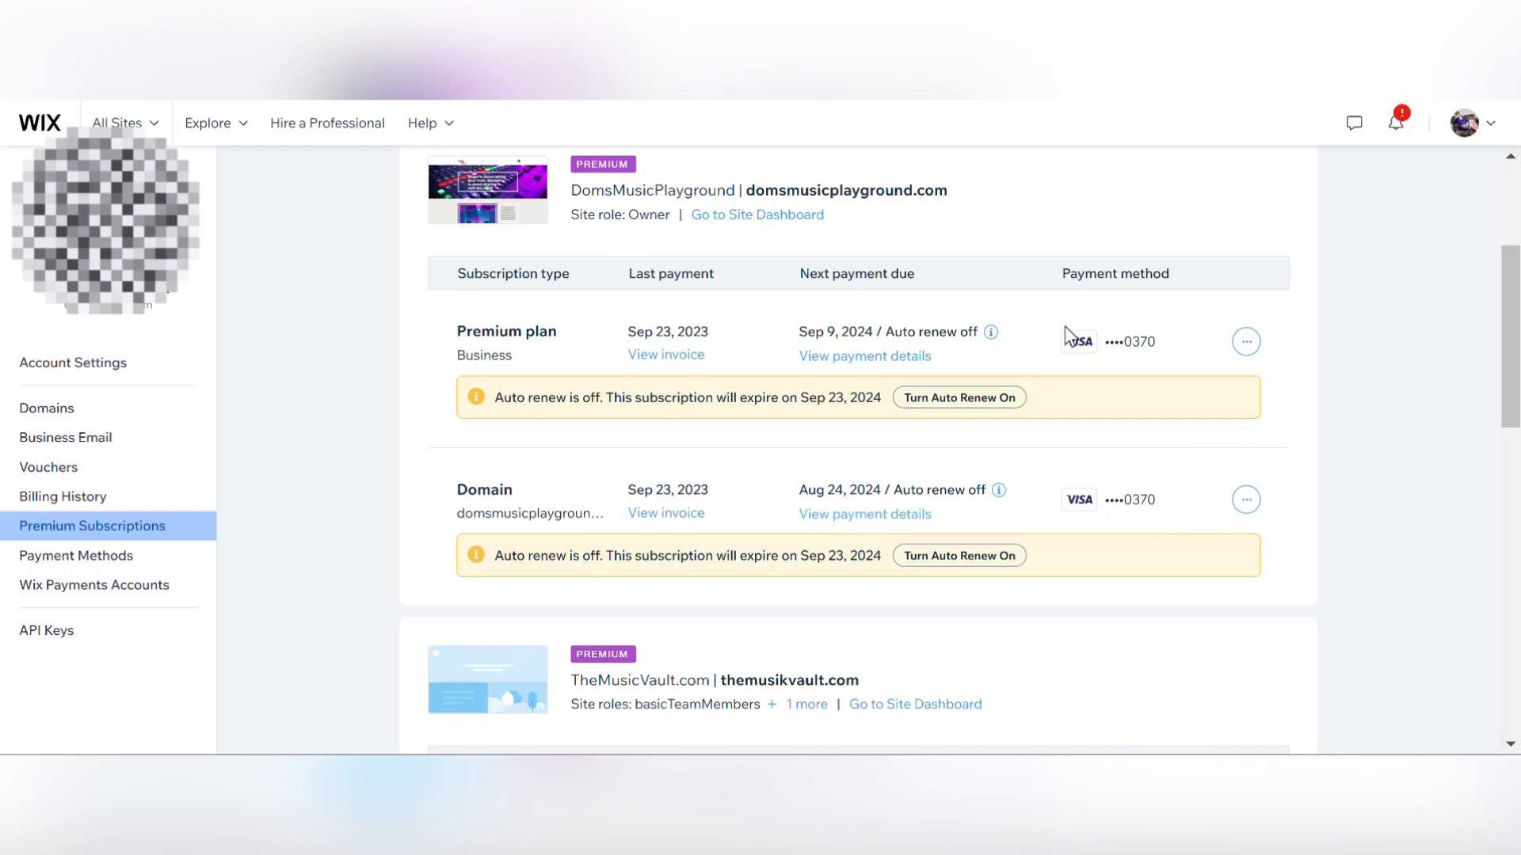
{"action": "left_click", "coordinate": [1246, 344]}
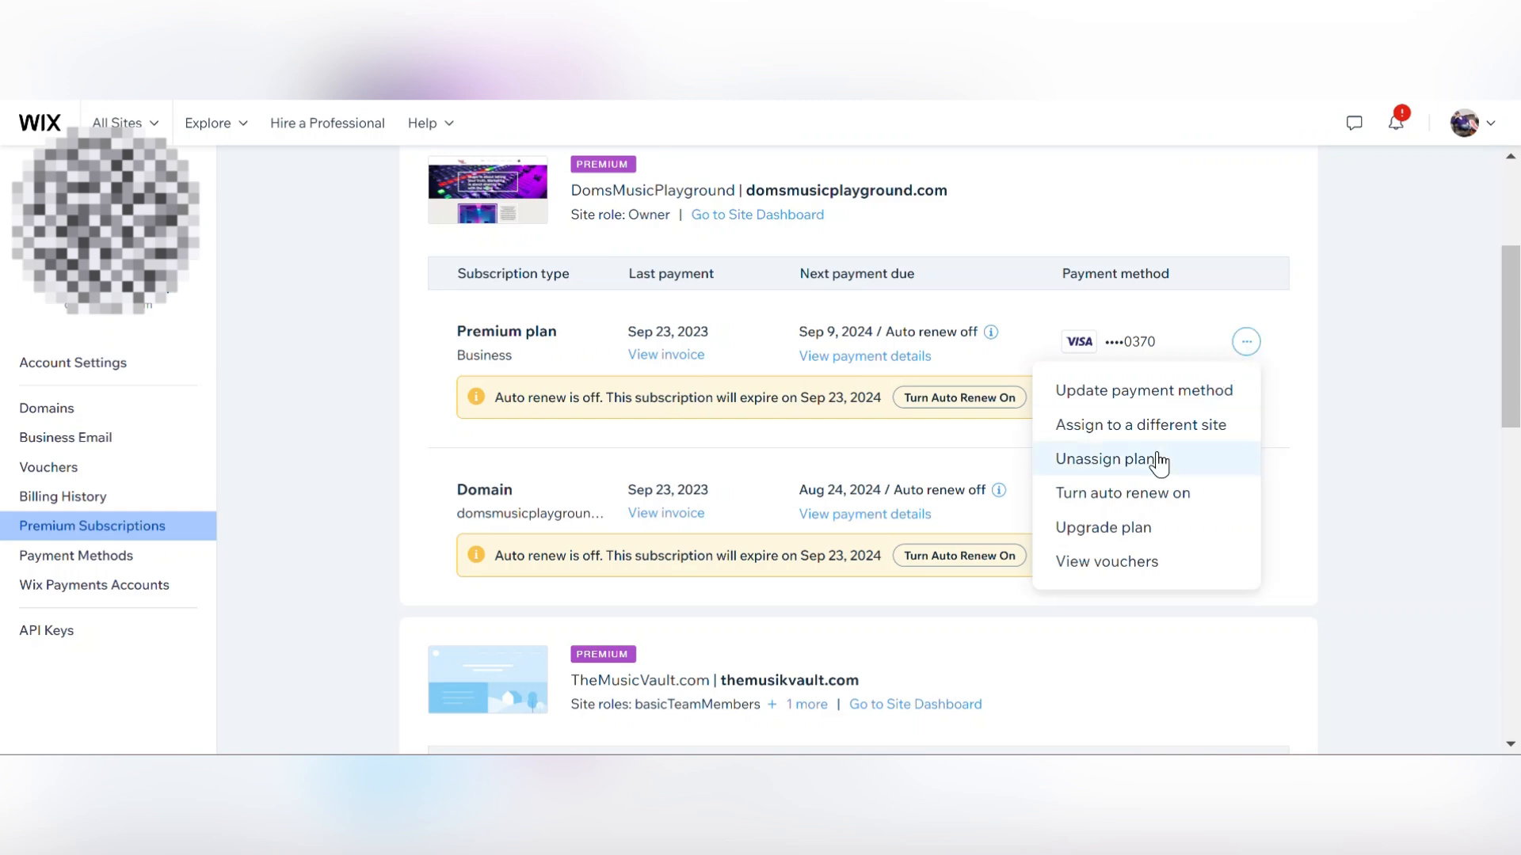
{"action": "left_click", "coordinate": [1388, 334]}
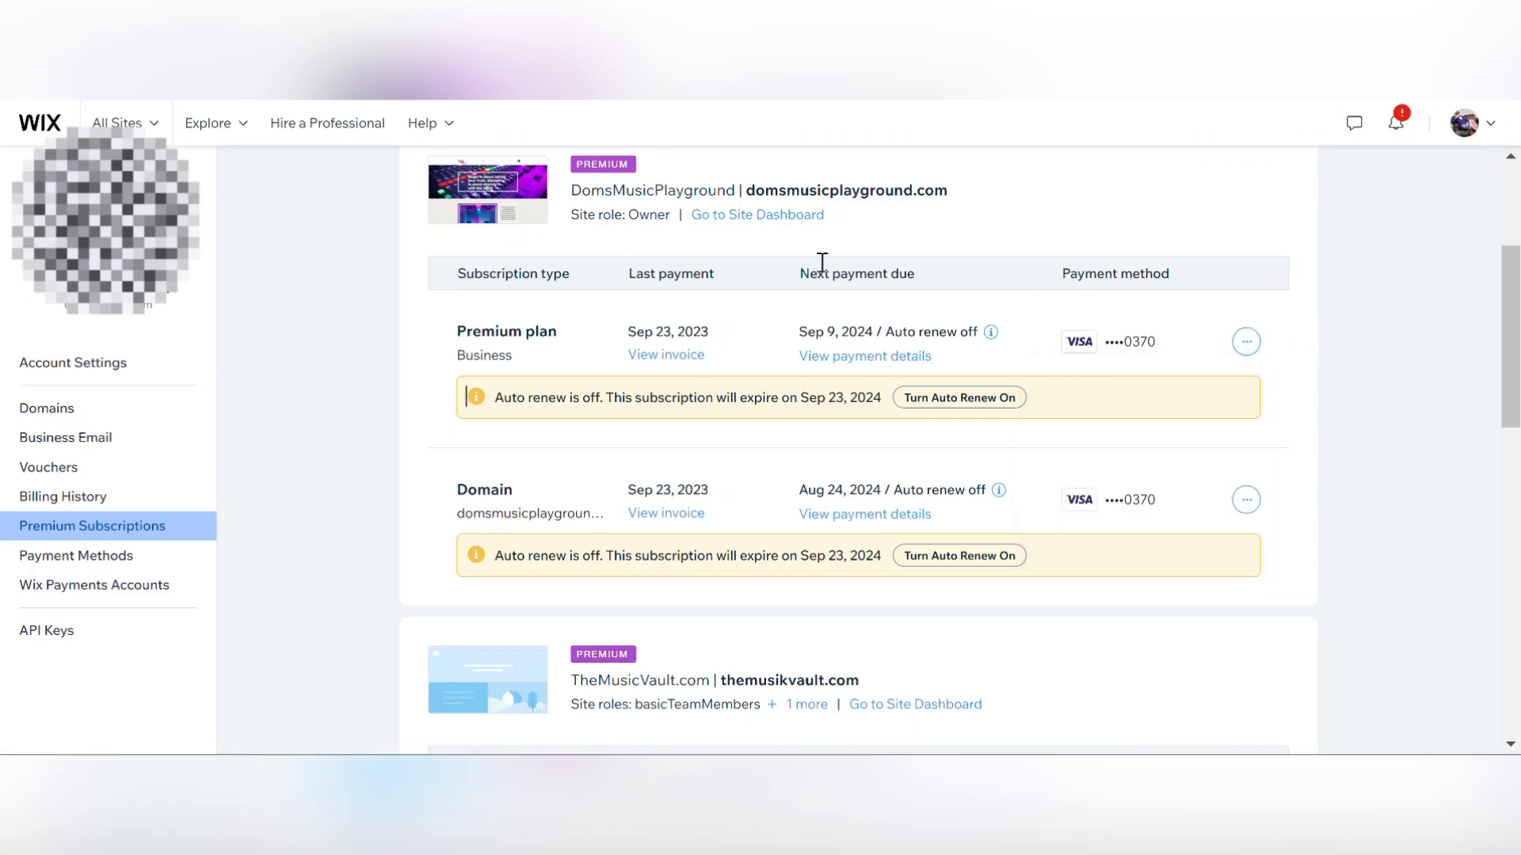